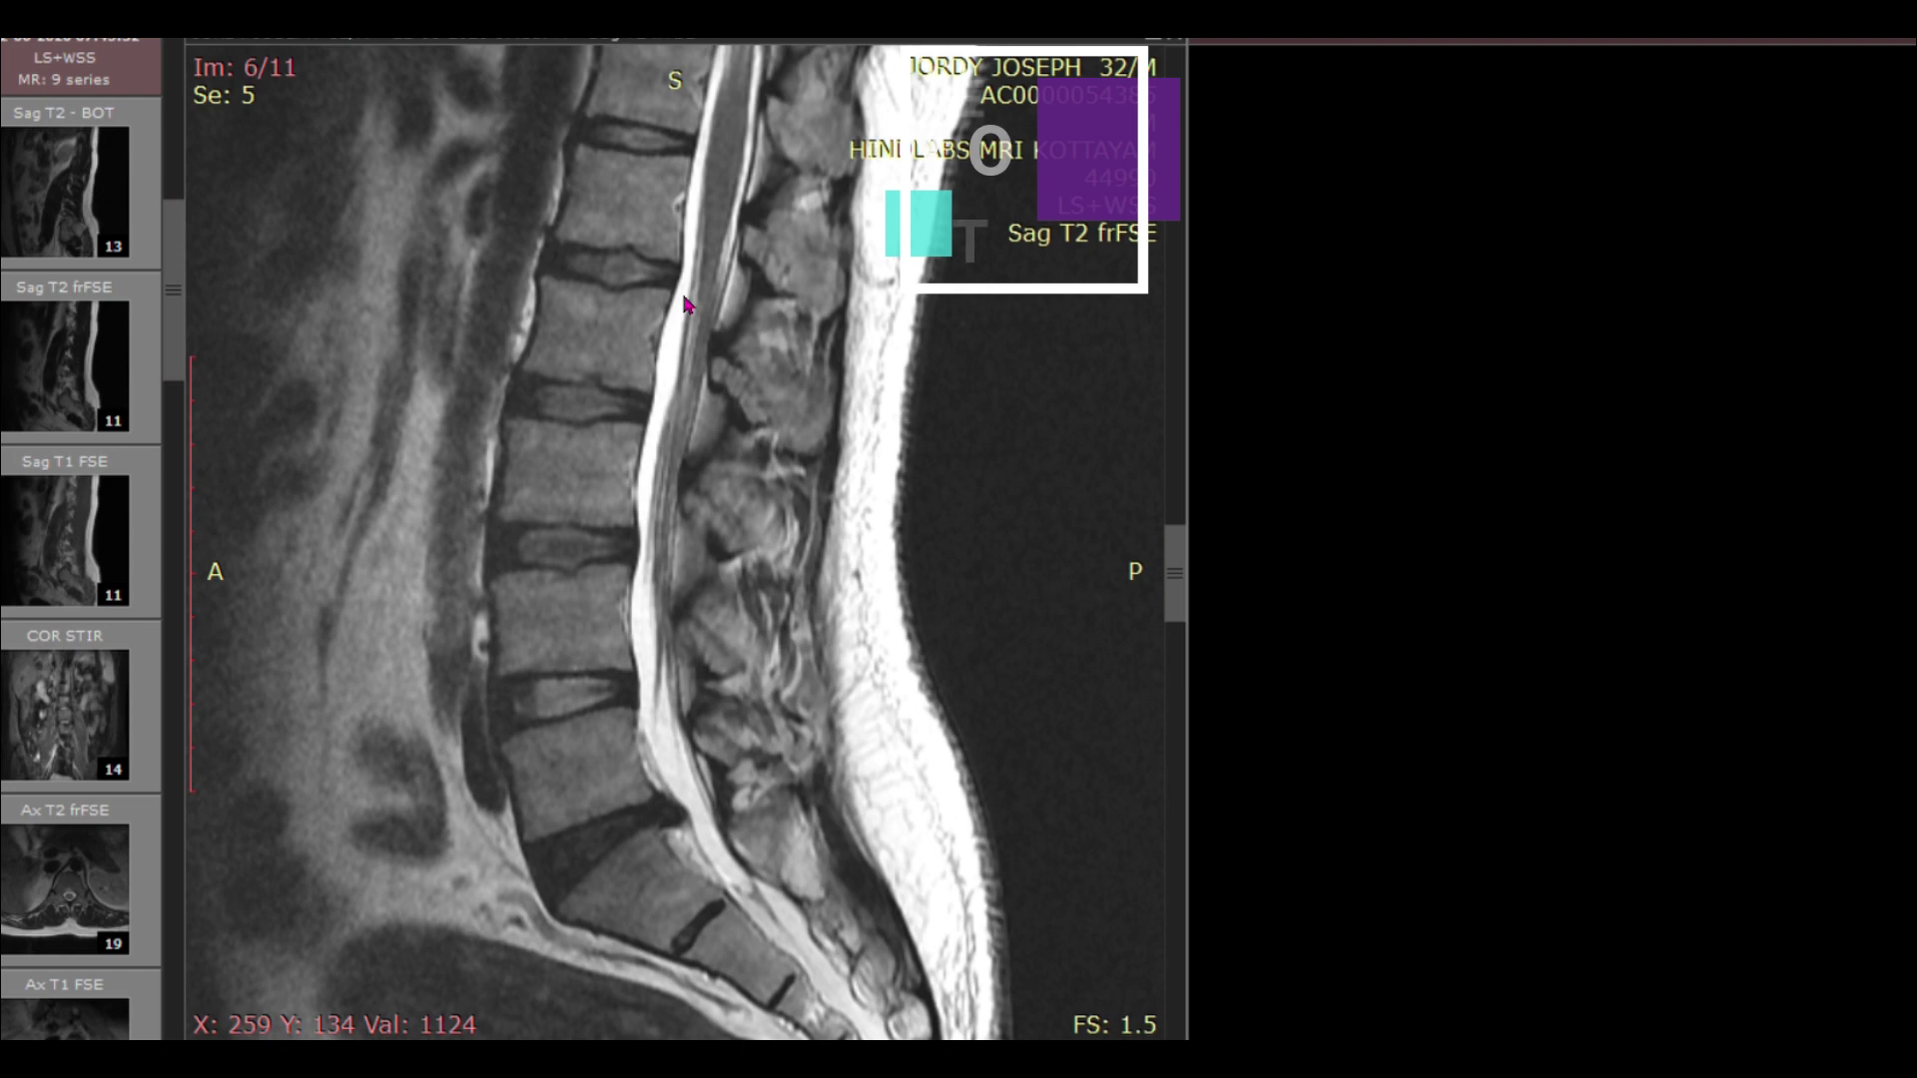
Step: Look over the study's series list and examine the Sag T2 frFSE slices of the lumbar spine on both sides of slice 6
scroll(62, 719, "down", 4)
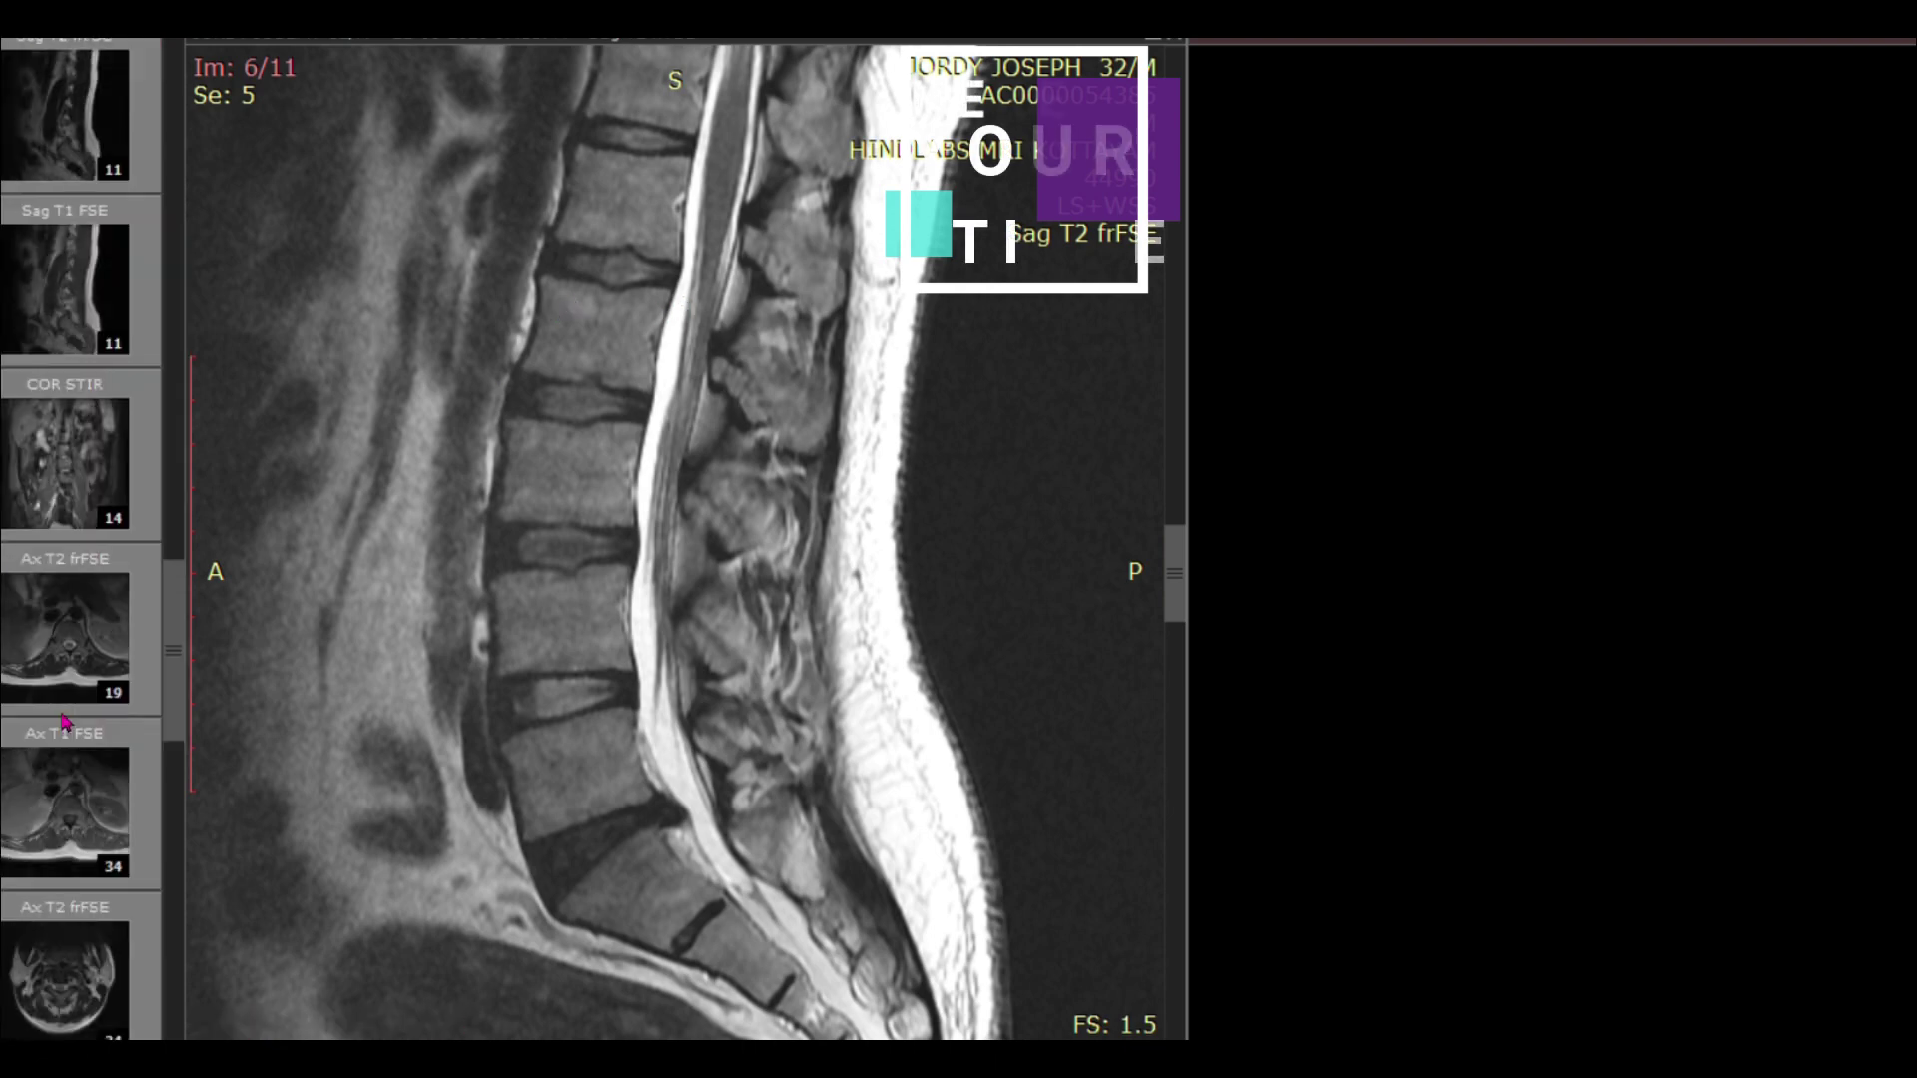
scroll(62, 719, "up", 4)
scroll(62, 718, "up", 1)
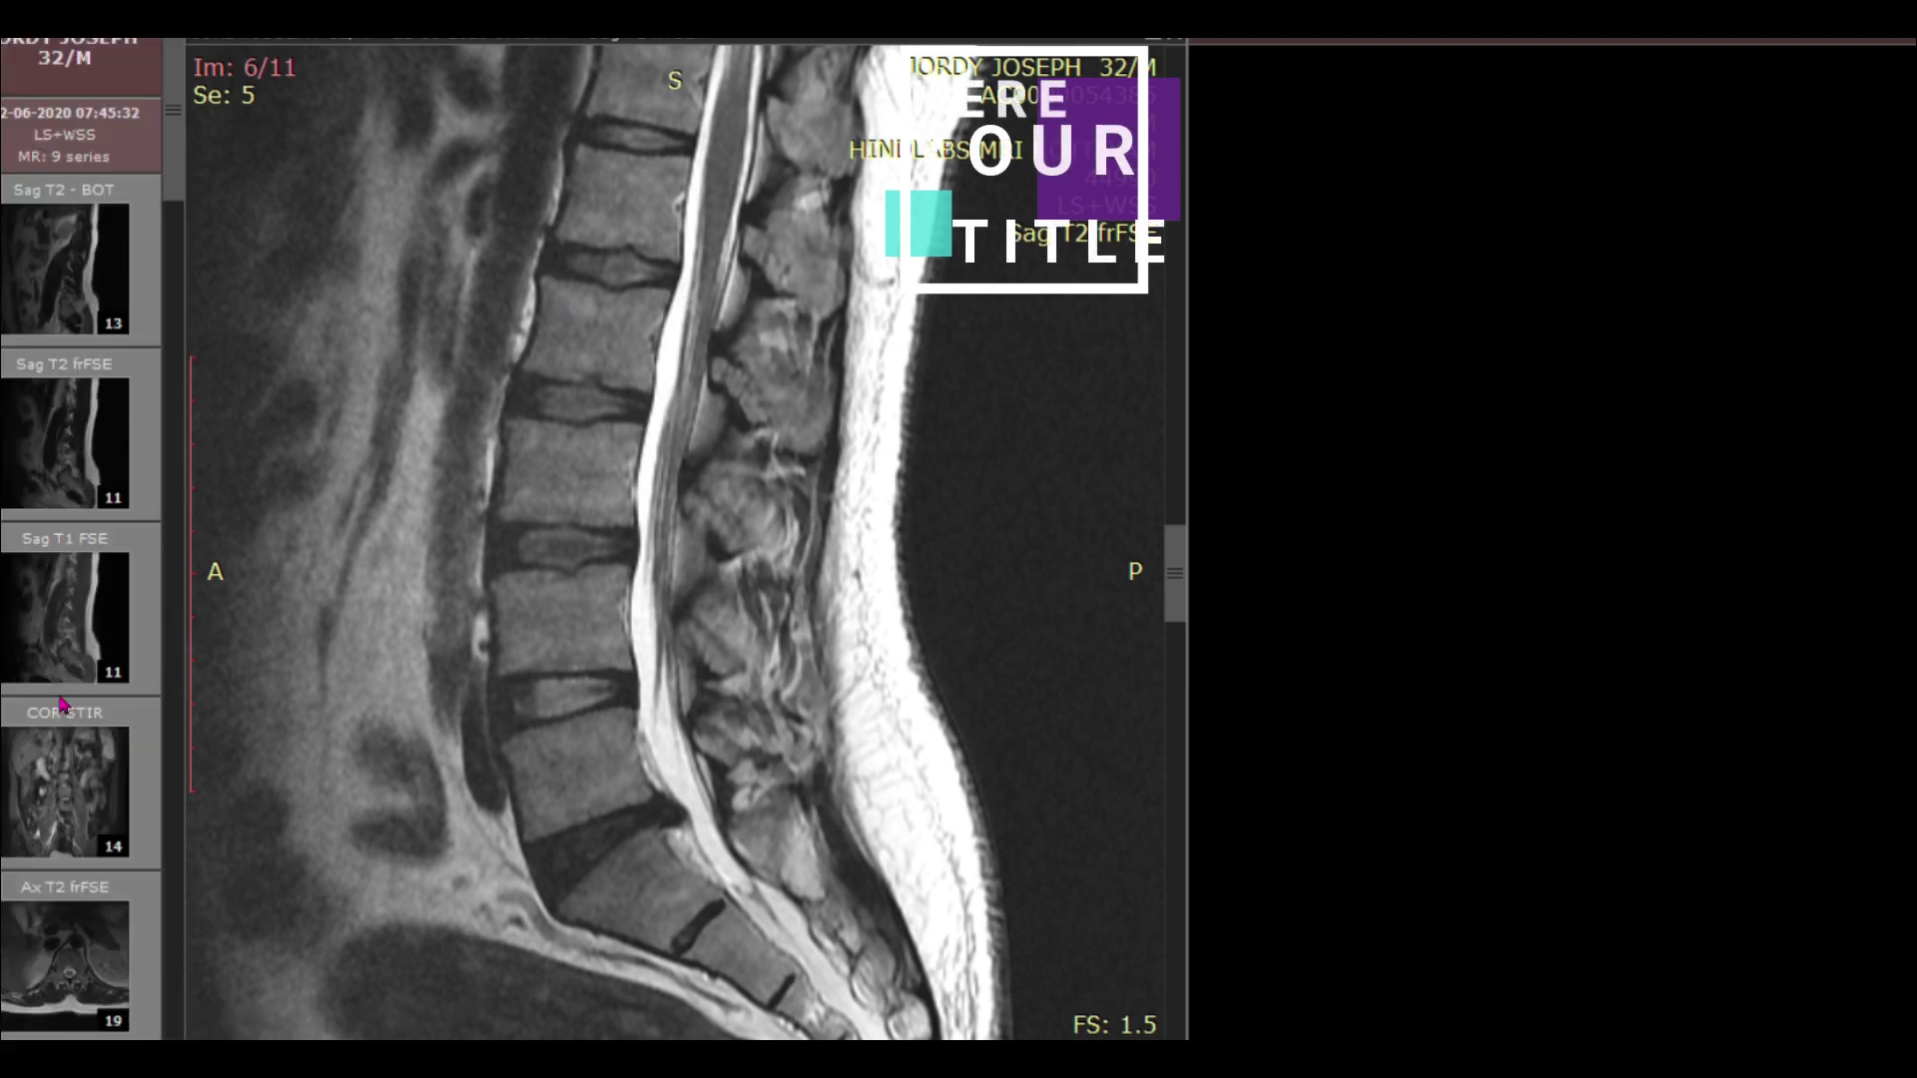
scroll(475, 445, "up", 1)
scroll(475, 445, "down", 2)
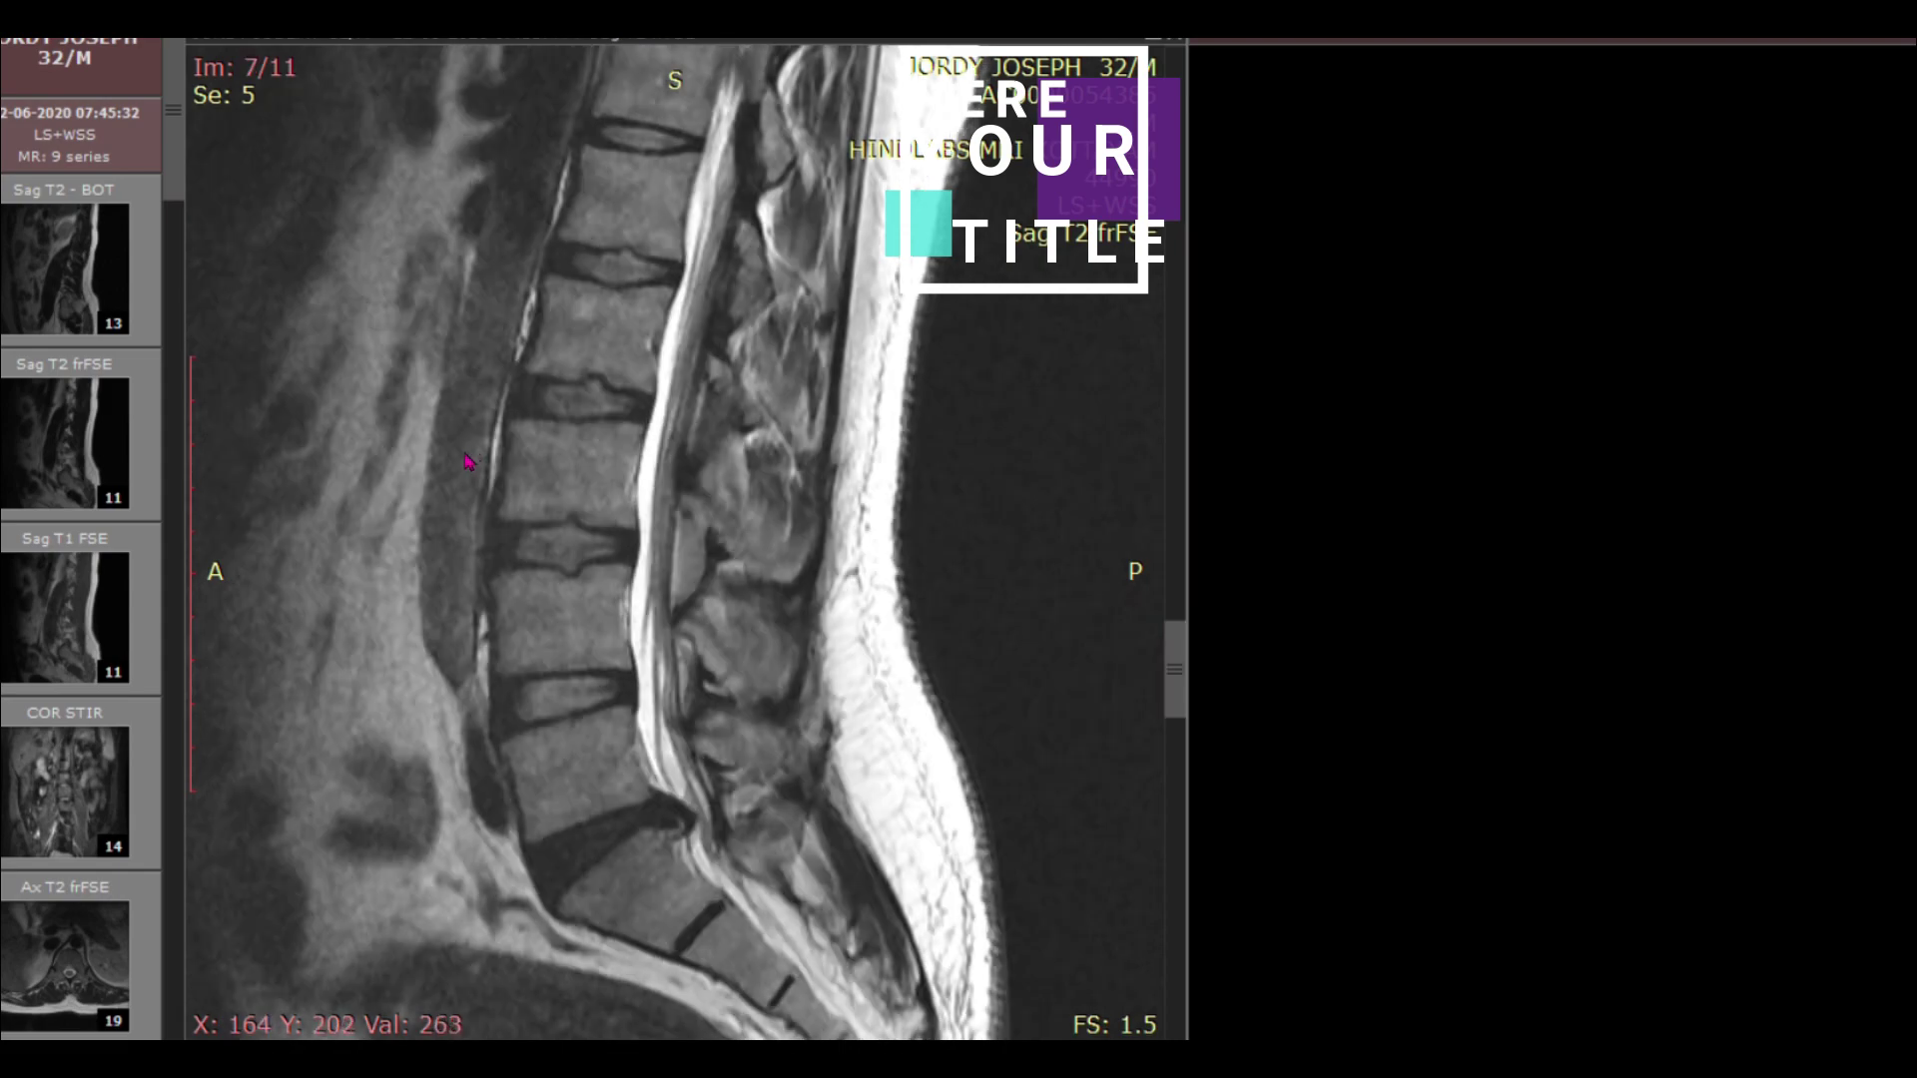
scroll(466, 461, "up", 3)
scroll(467, 465, "down", 6)
scroll(468, 467, "up", 7)
scroll(467, 466, "down", 7)
scroll(468, 463, "up", 7)
scroll(467, 462, "down", 3)
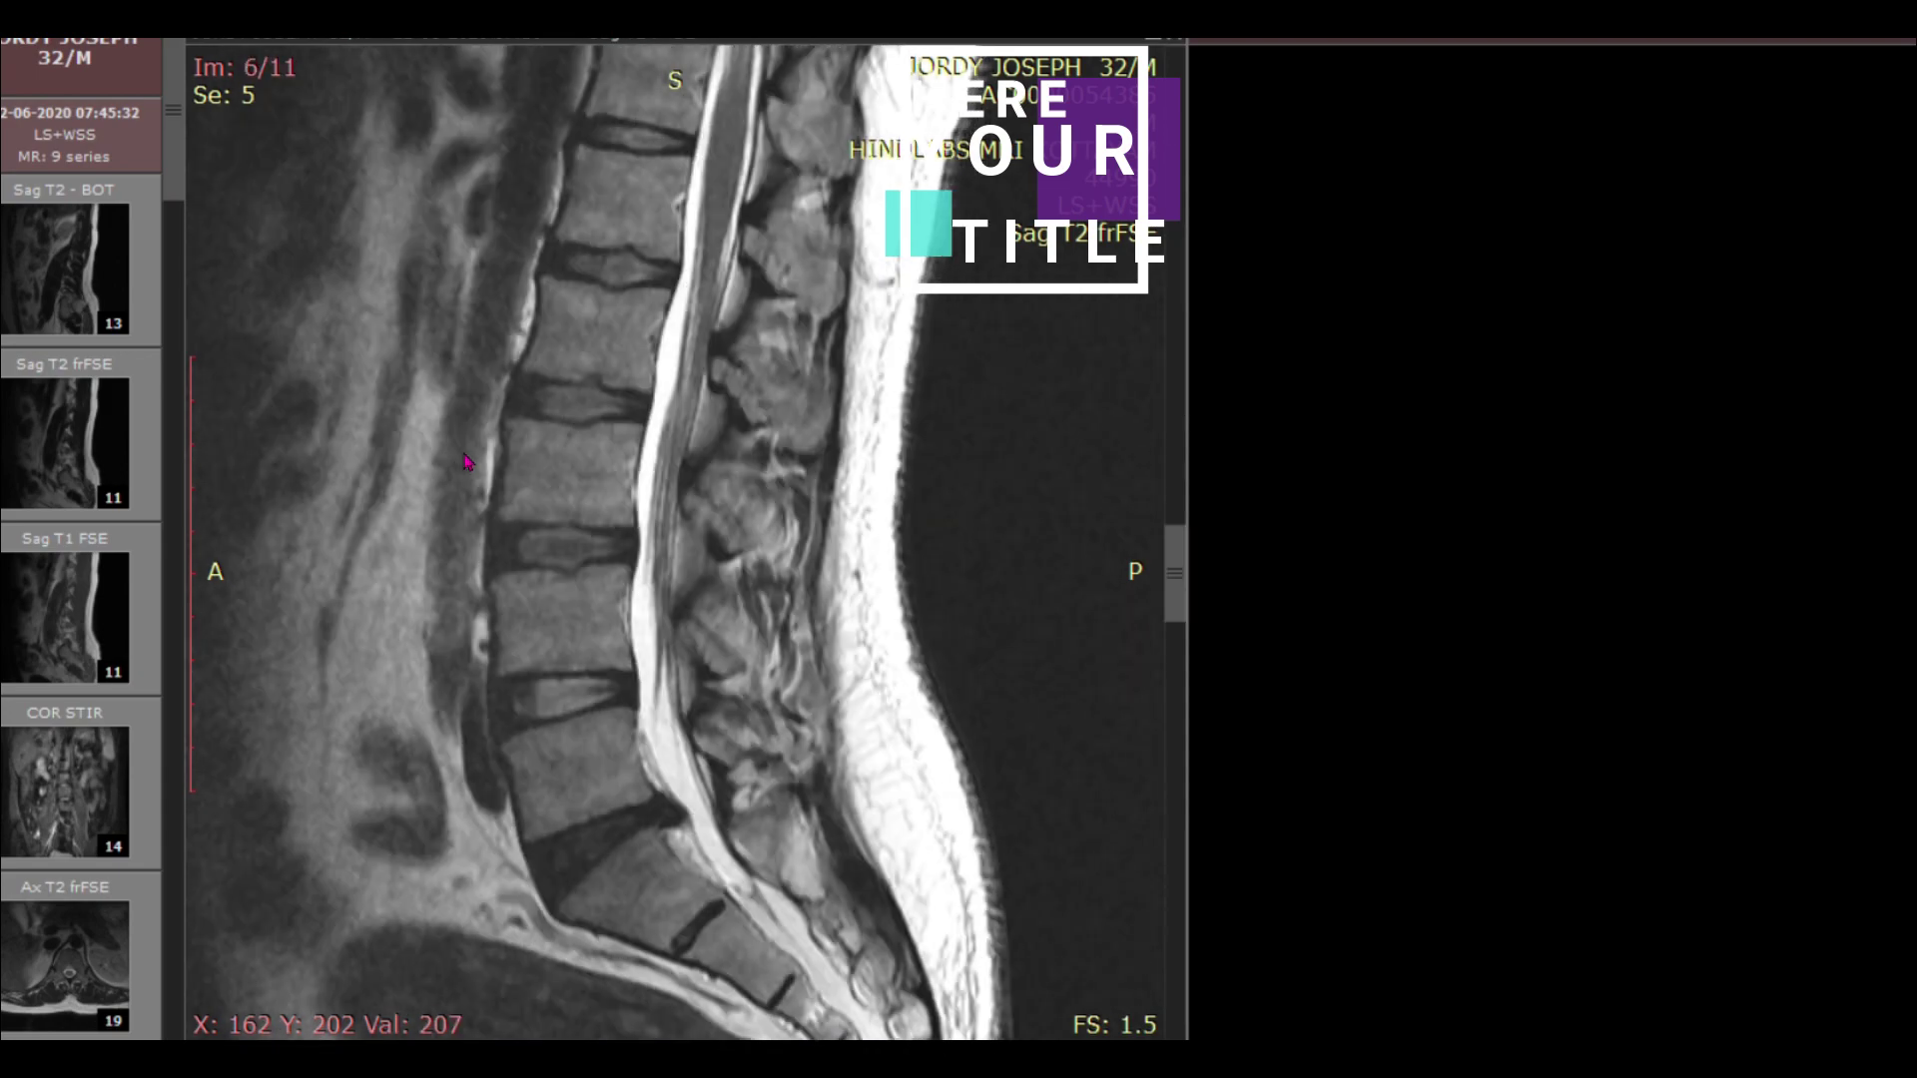
scroll(466, 461, "down", 3)
scroll(464, 465, "up", 1)
scroll(464, 466, "up", 1)
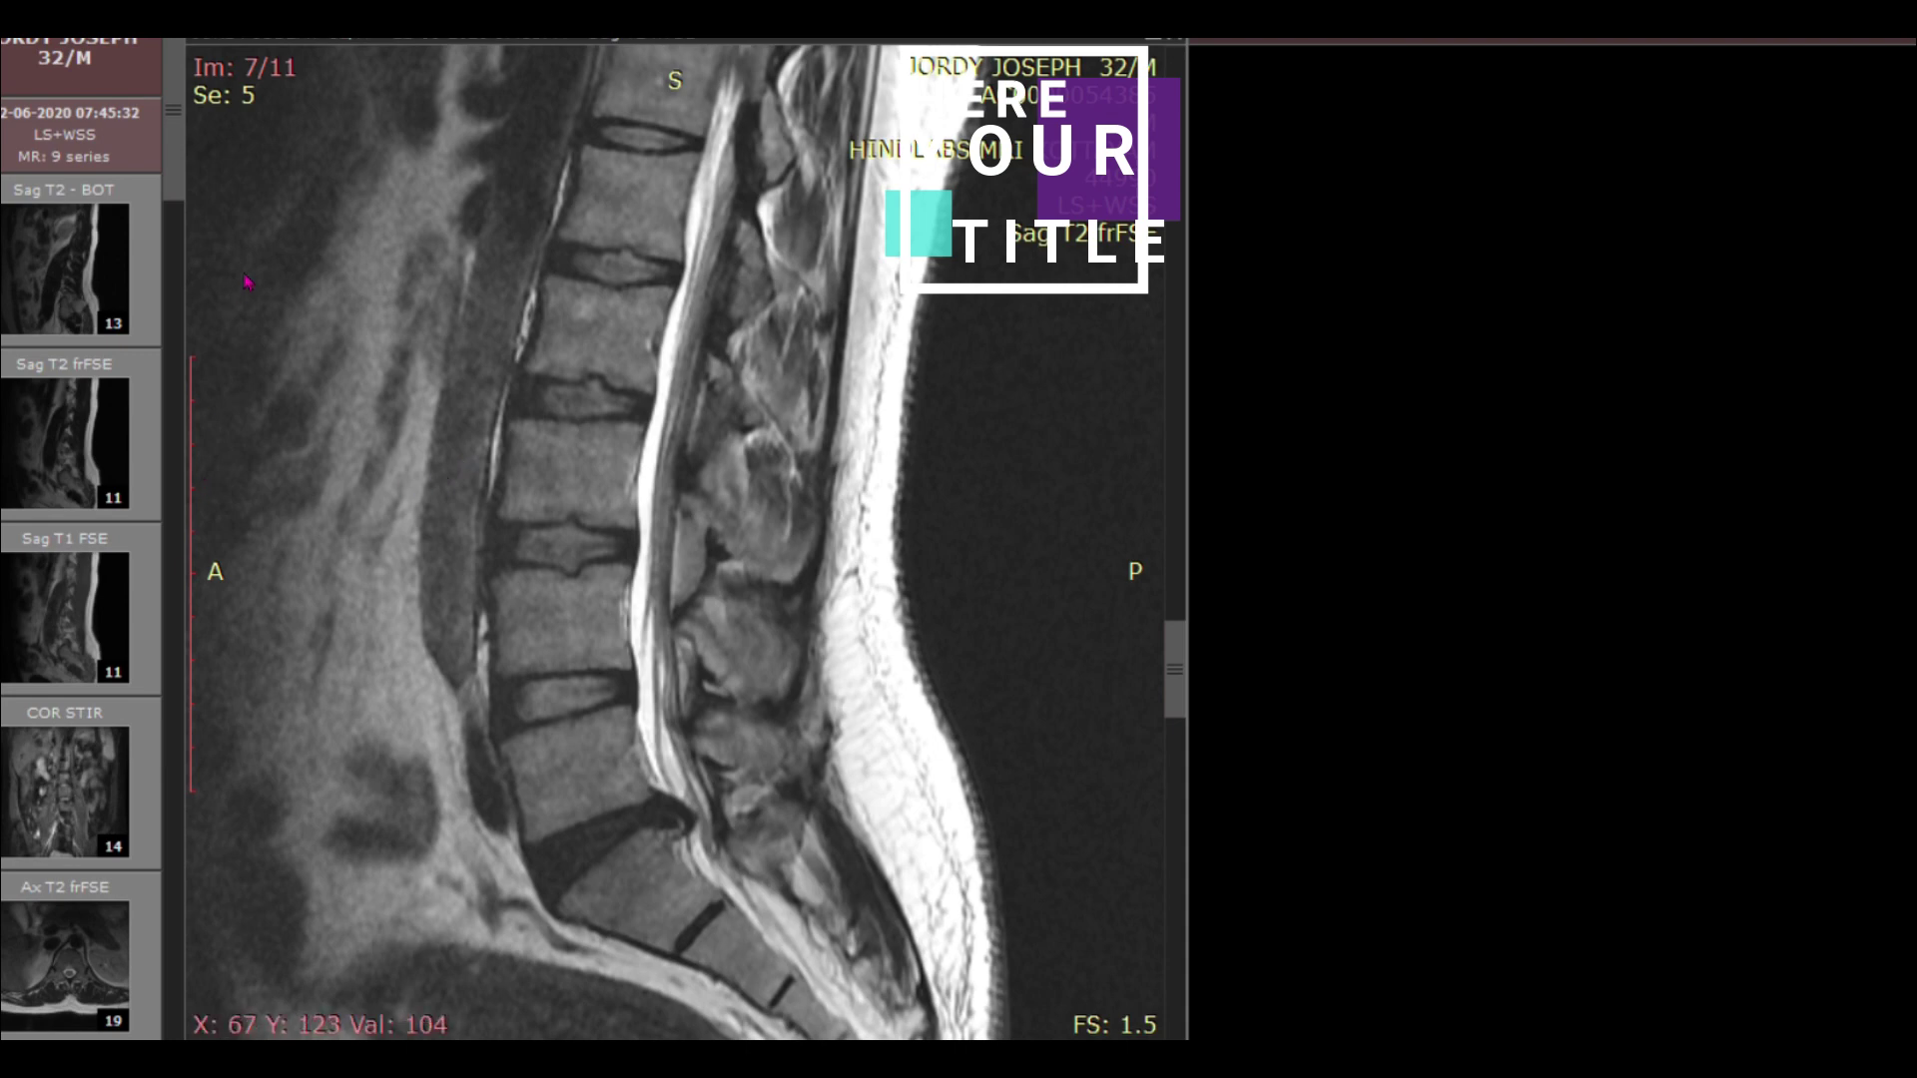
scroll(532, 512, "up", 1)
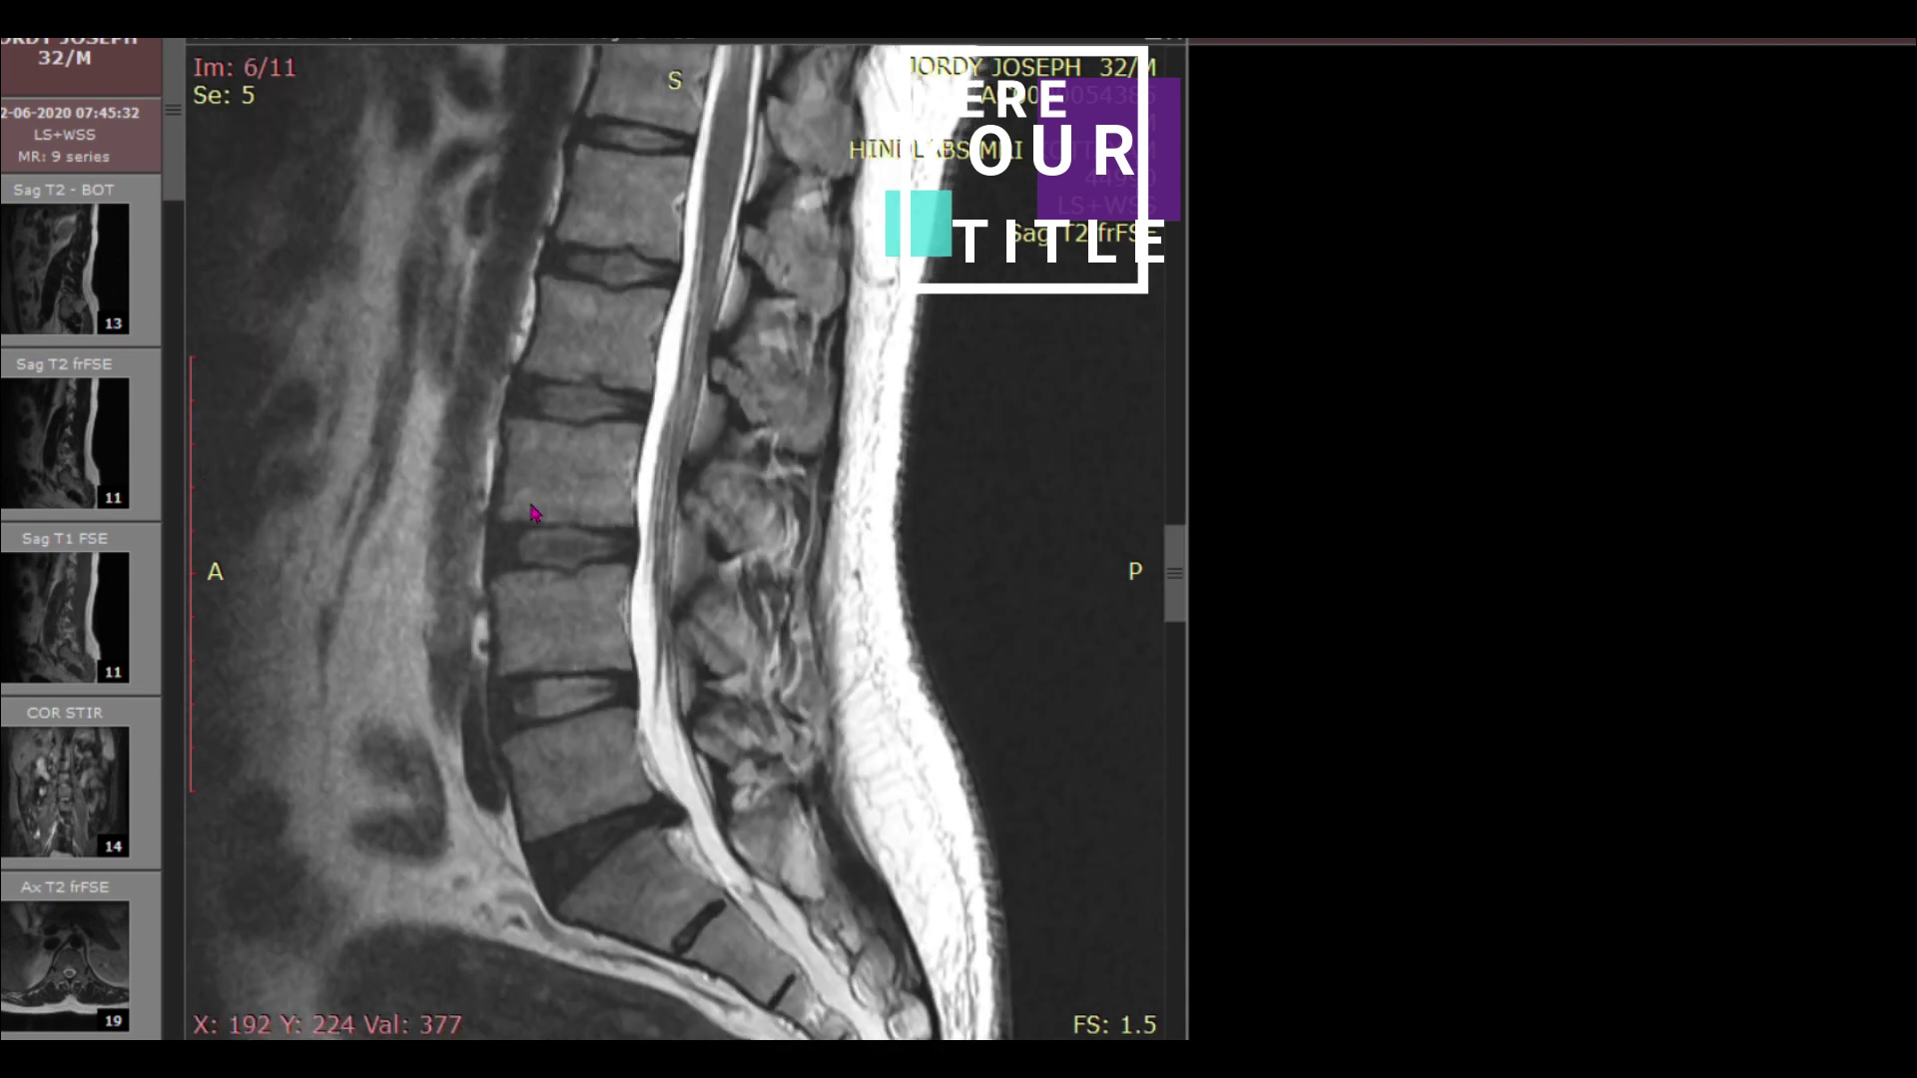
Step: Load the 19-image Ax T2 frFSE series beside the sagittal view and review its slices along the lumbar levels
left_click_drag(72, 964, 1618, 560)
scroll(1594, 756, "down", 5)
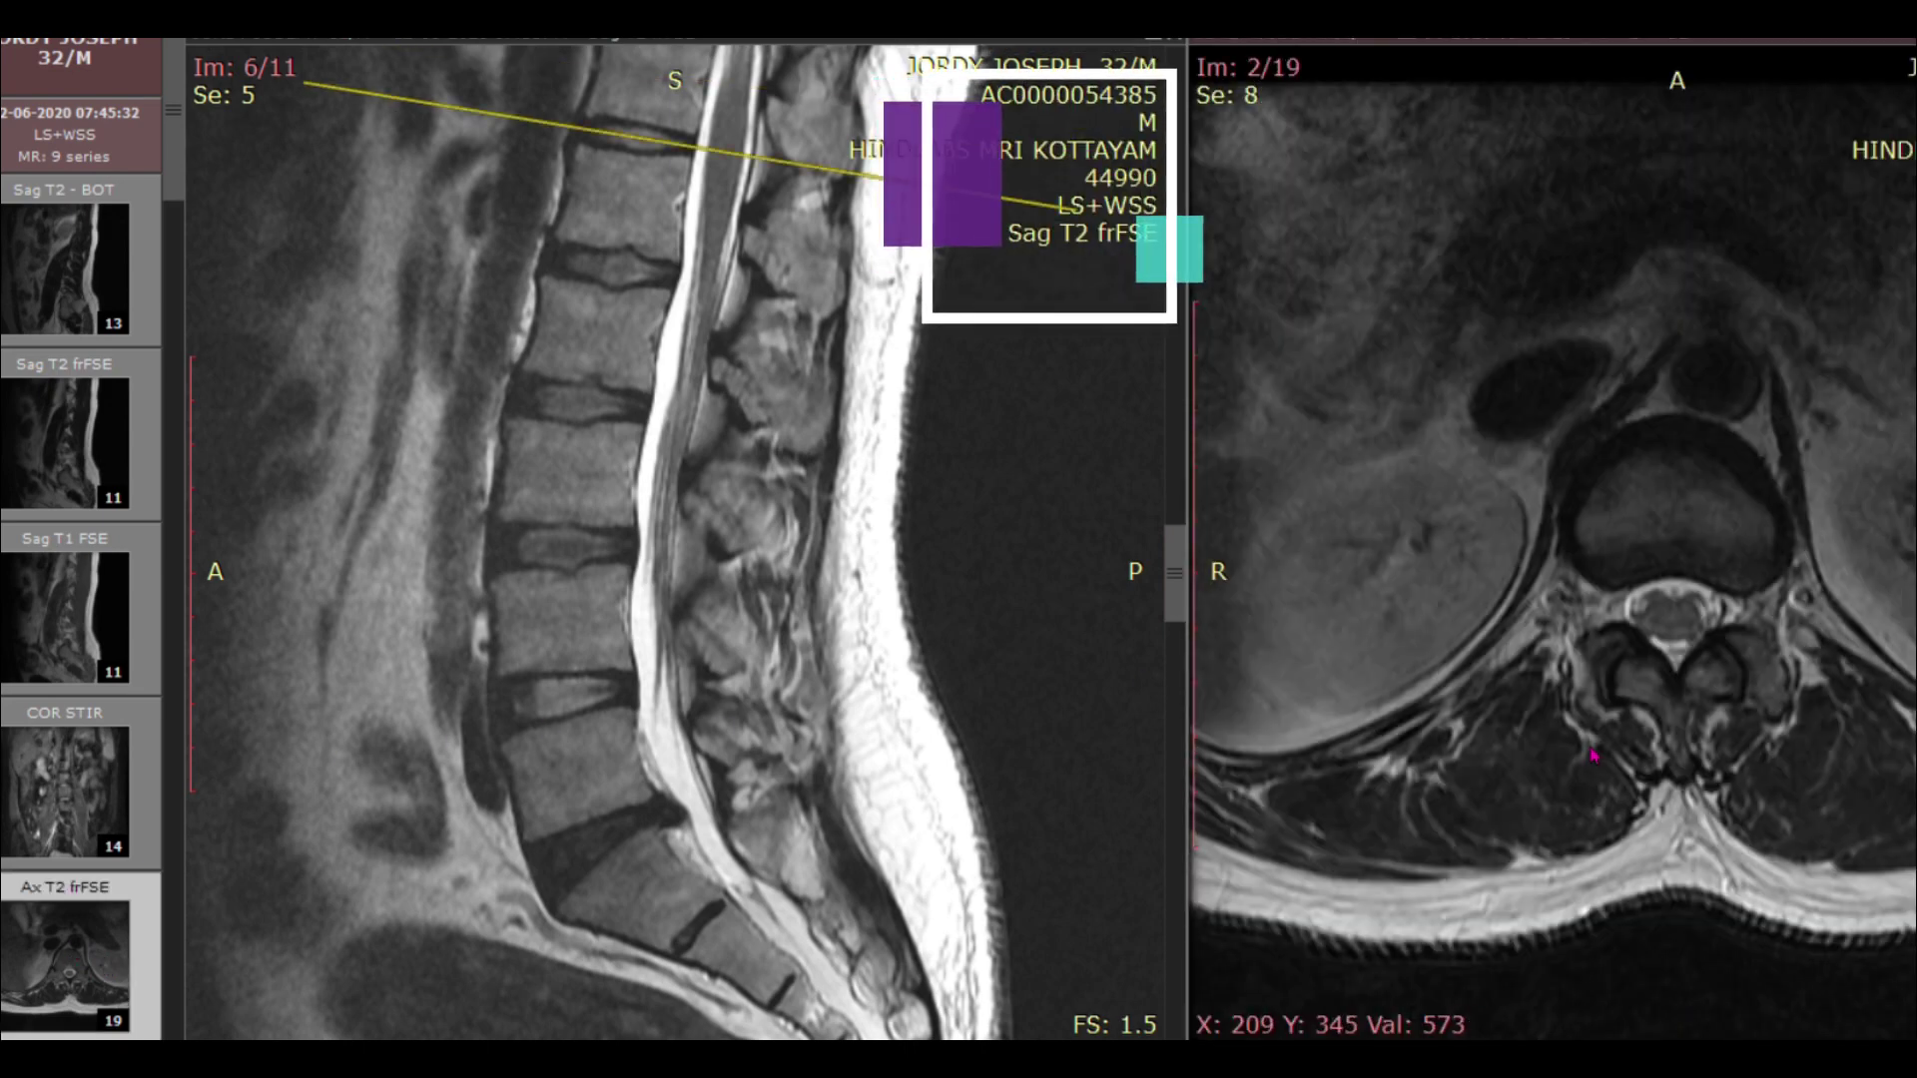
scroll(1594, 756, "down", 3)
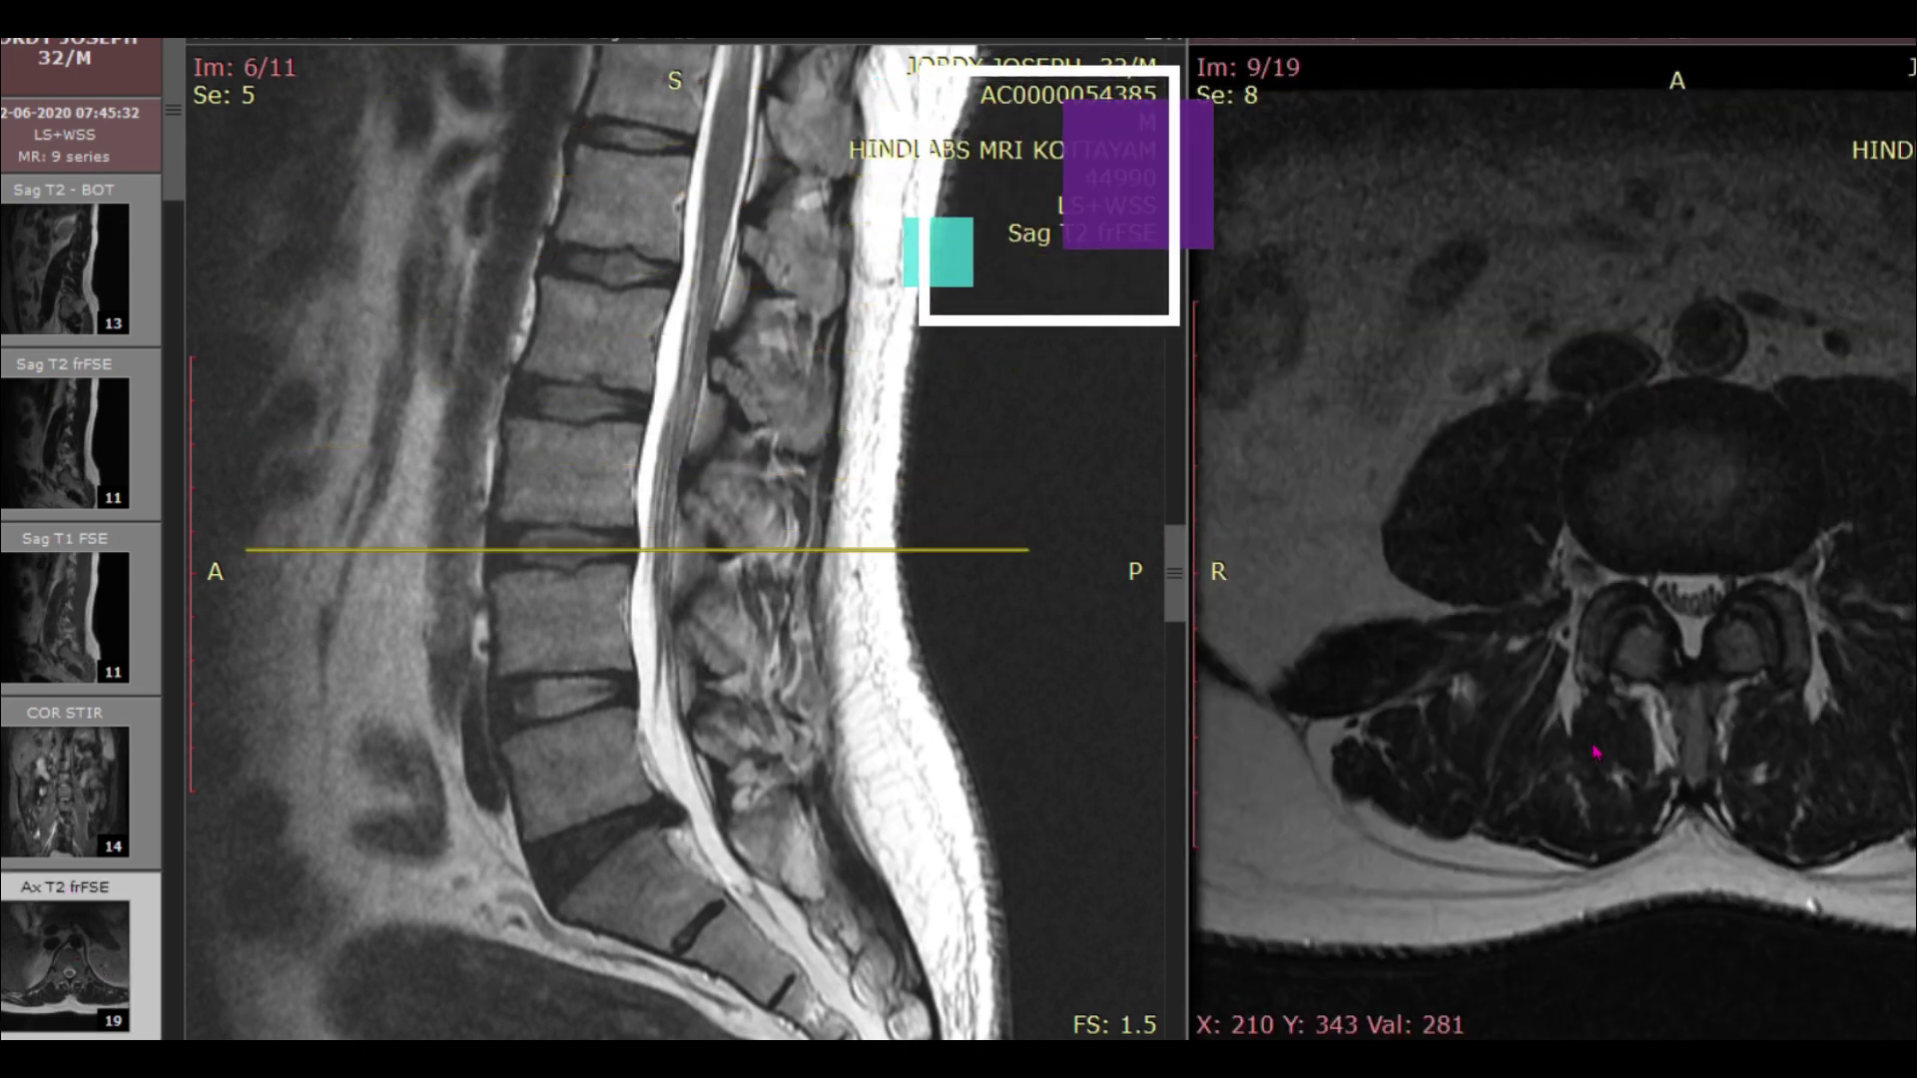
scroll(1594, 756, "down", 3)
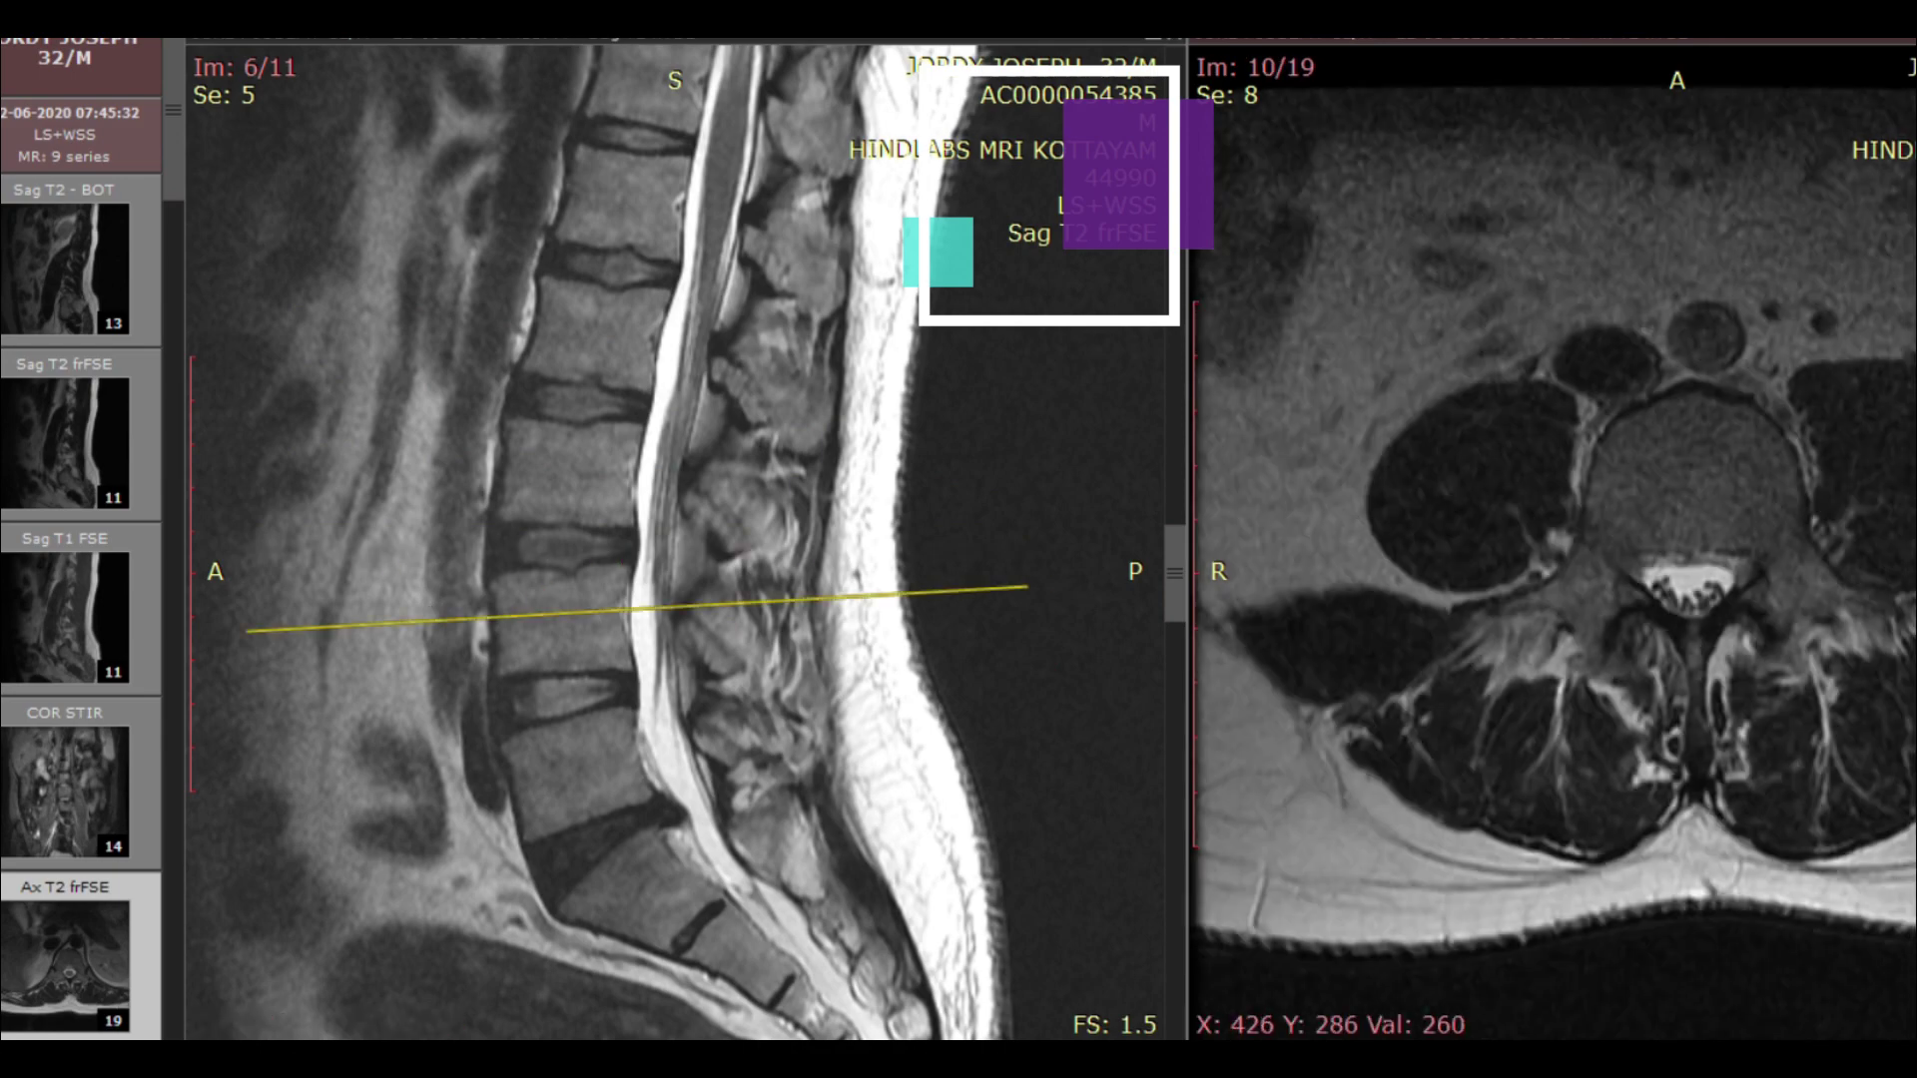
scroll(1593, 756, "down", 5)
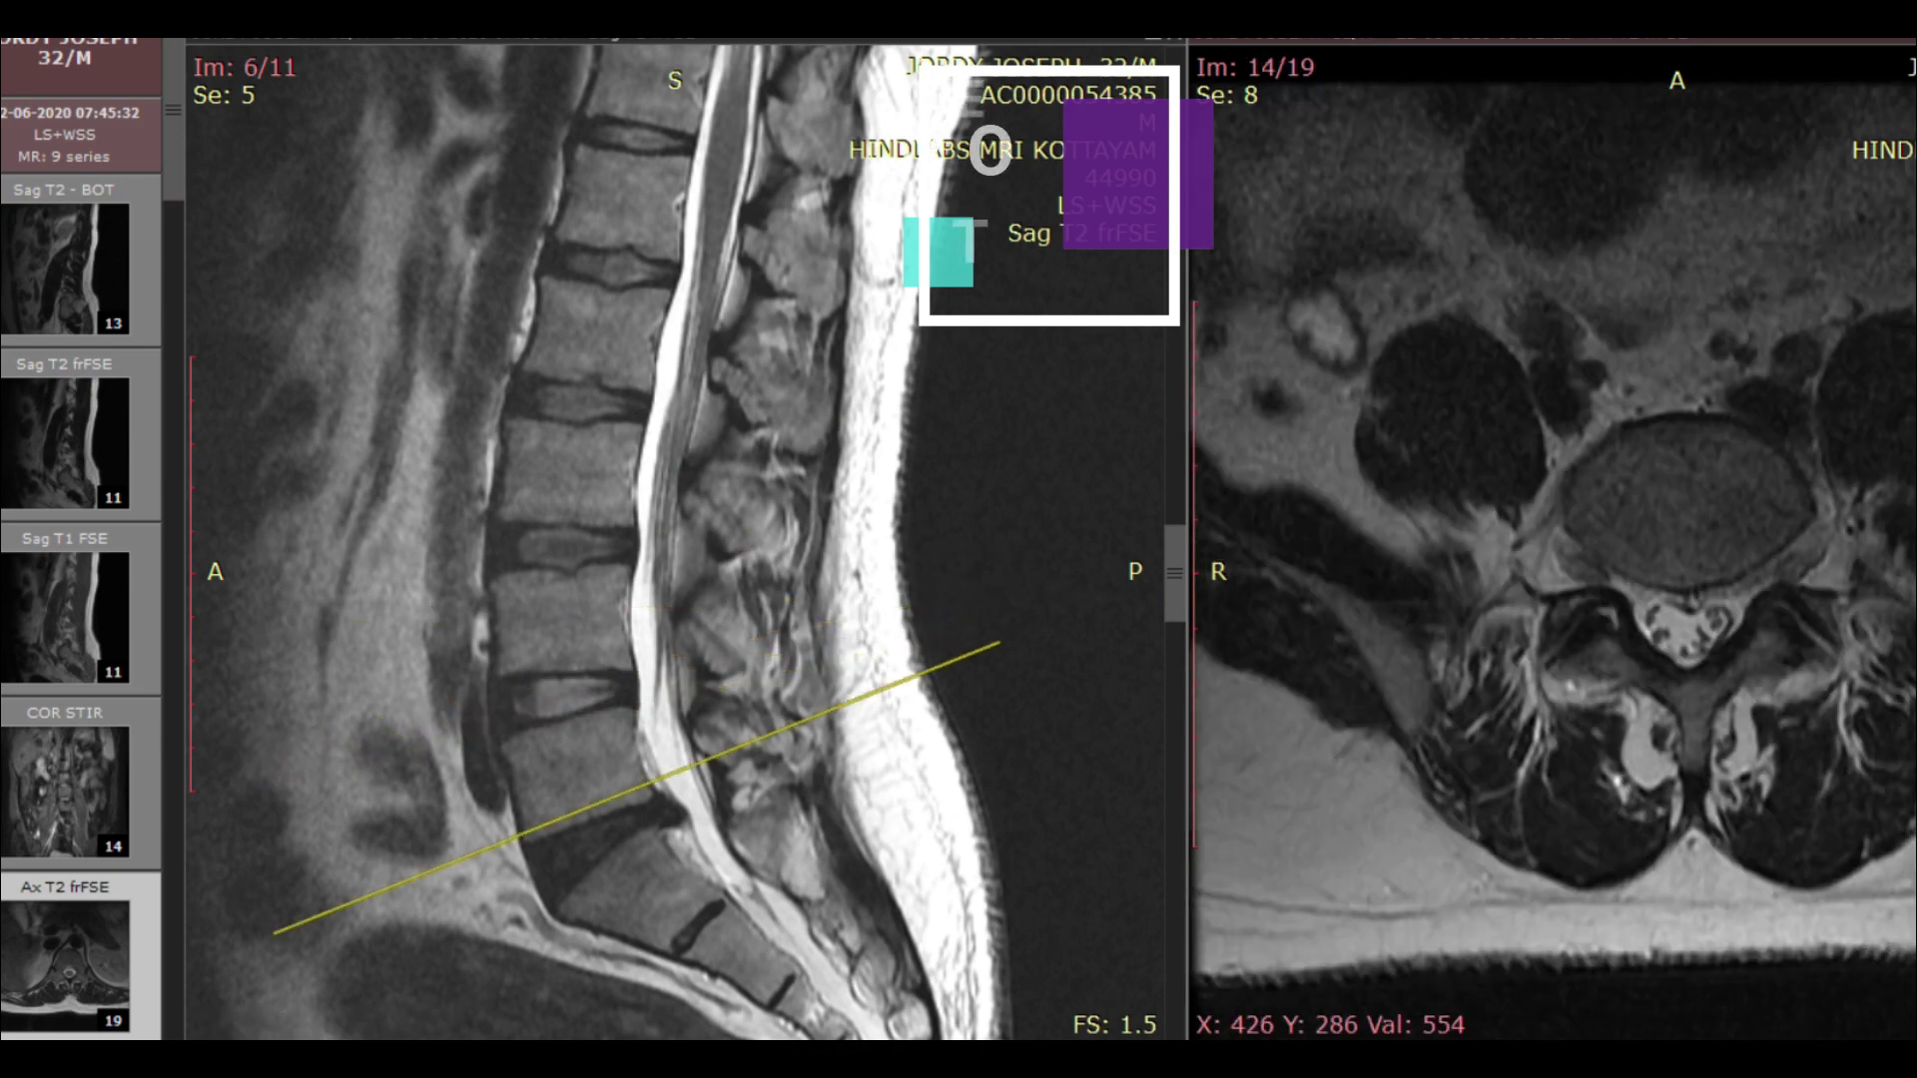
scroll(1593, 756, "up", 1)
scroll(1593, 756, "up", 8)
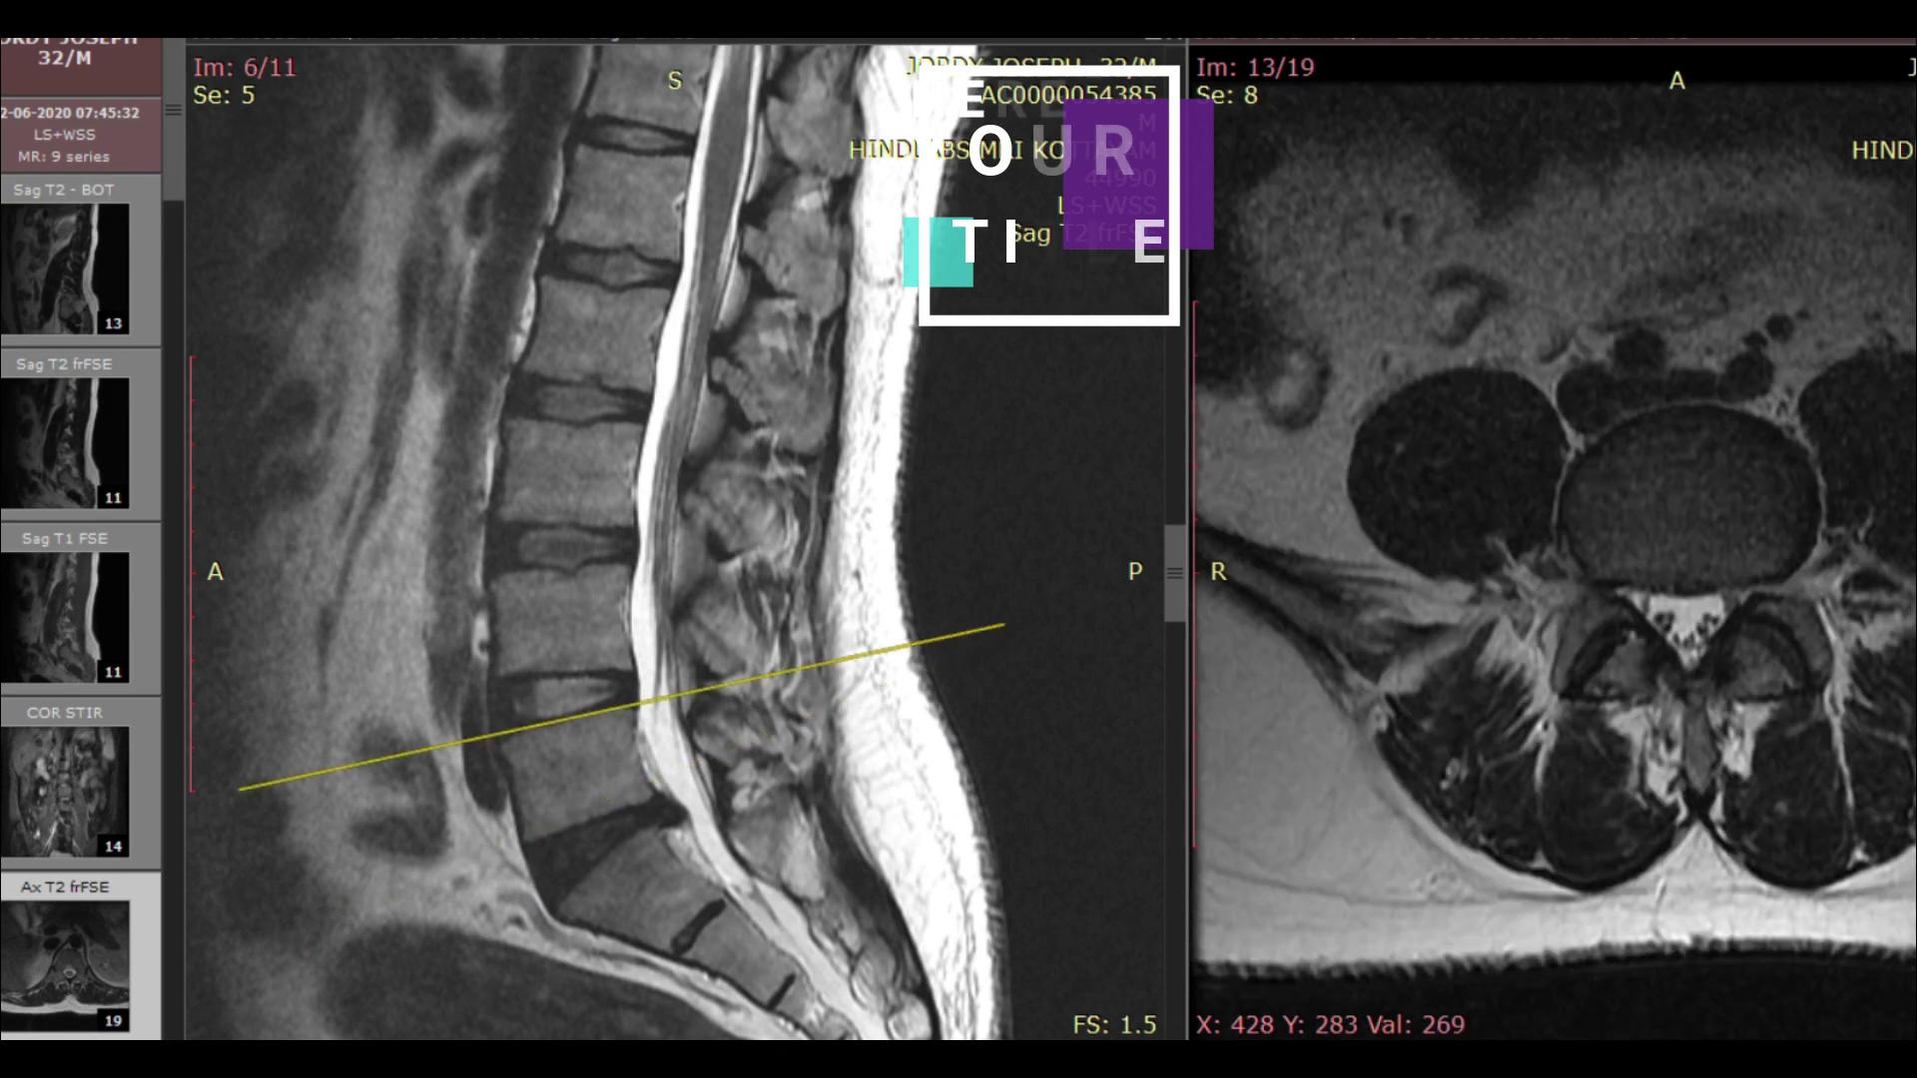
scroll(1594, 756, "up", 3)
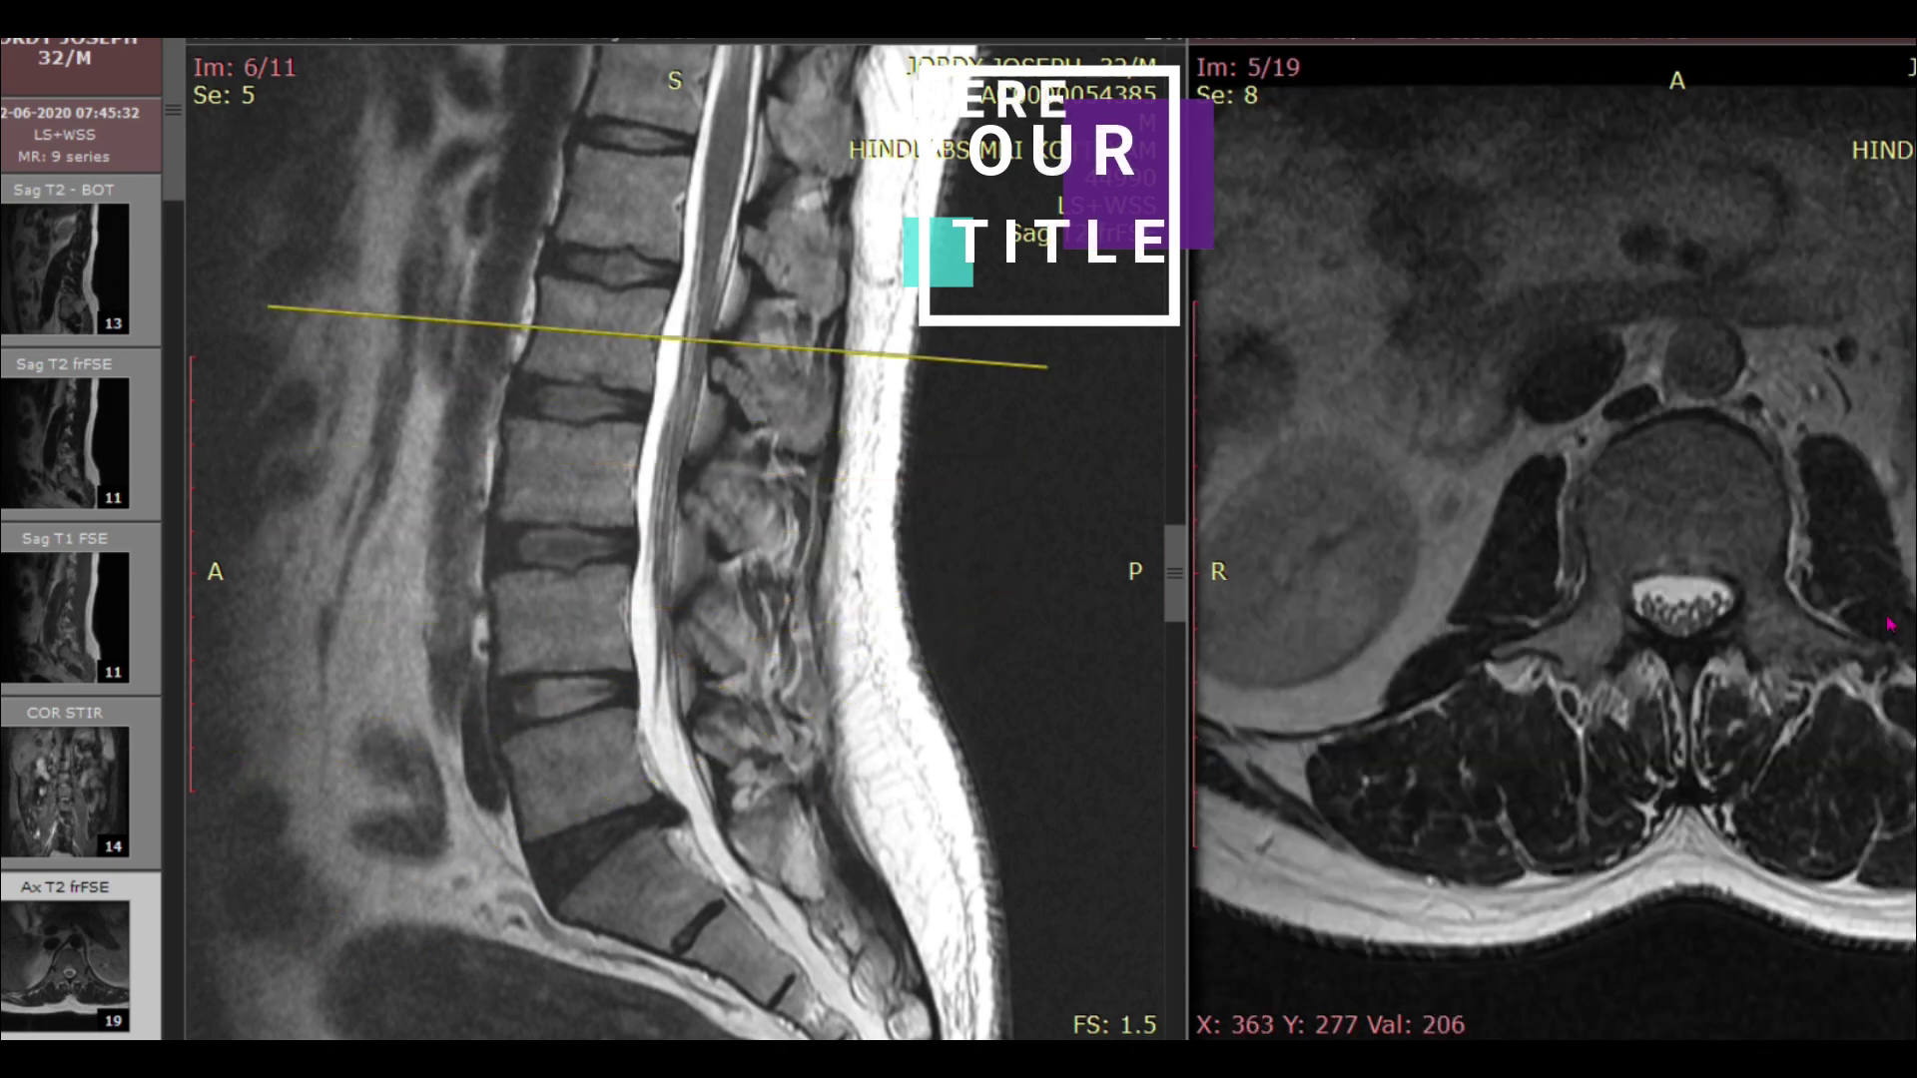
Step: Replace the sagittal lumbar series with the 13-image Pasted Images series and go to slice 8, with the spine enlarged
scroll(110, 407, "down", 4)
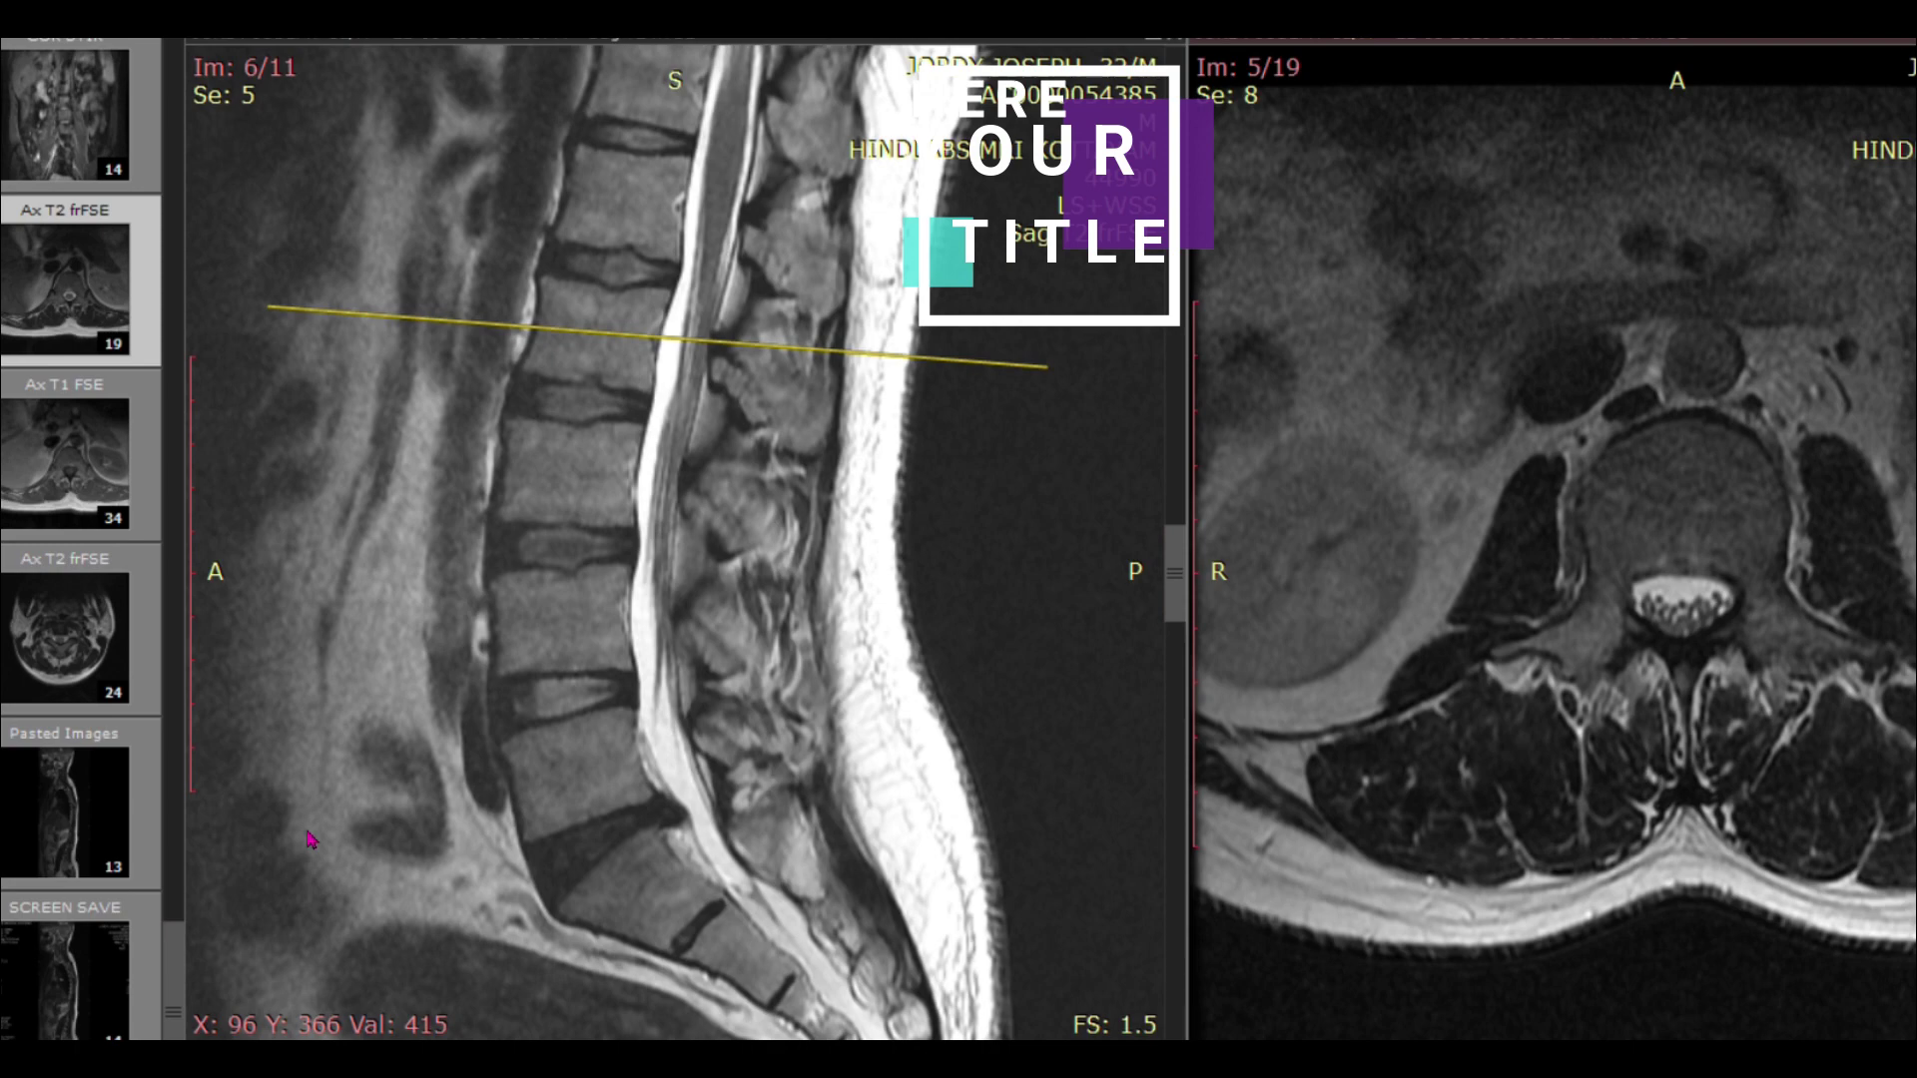
left_click_drag(132, 801, 809, 504)
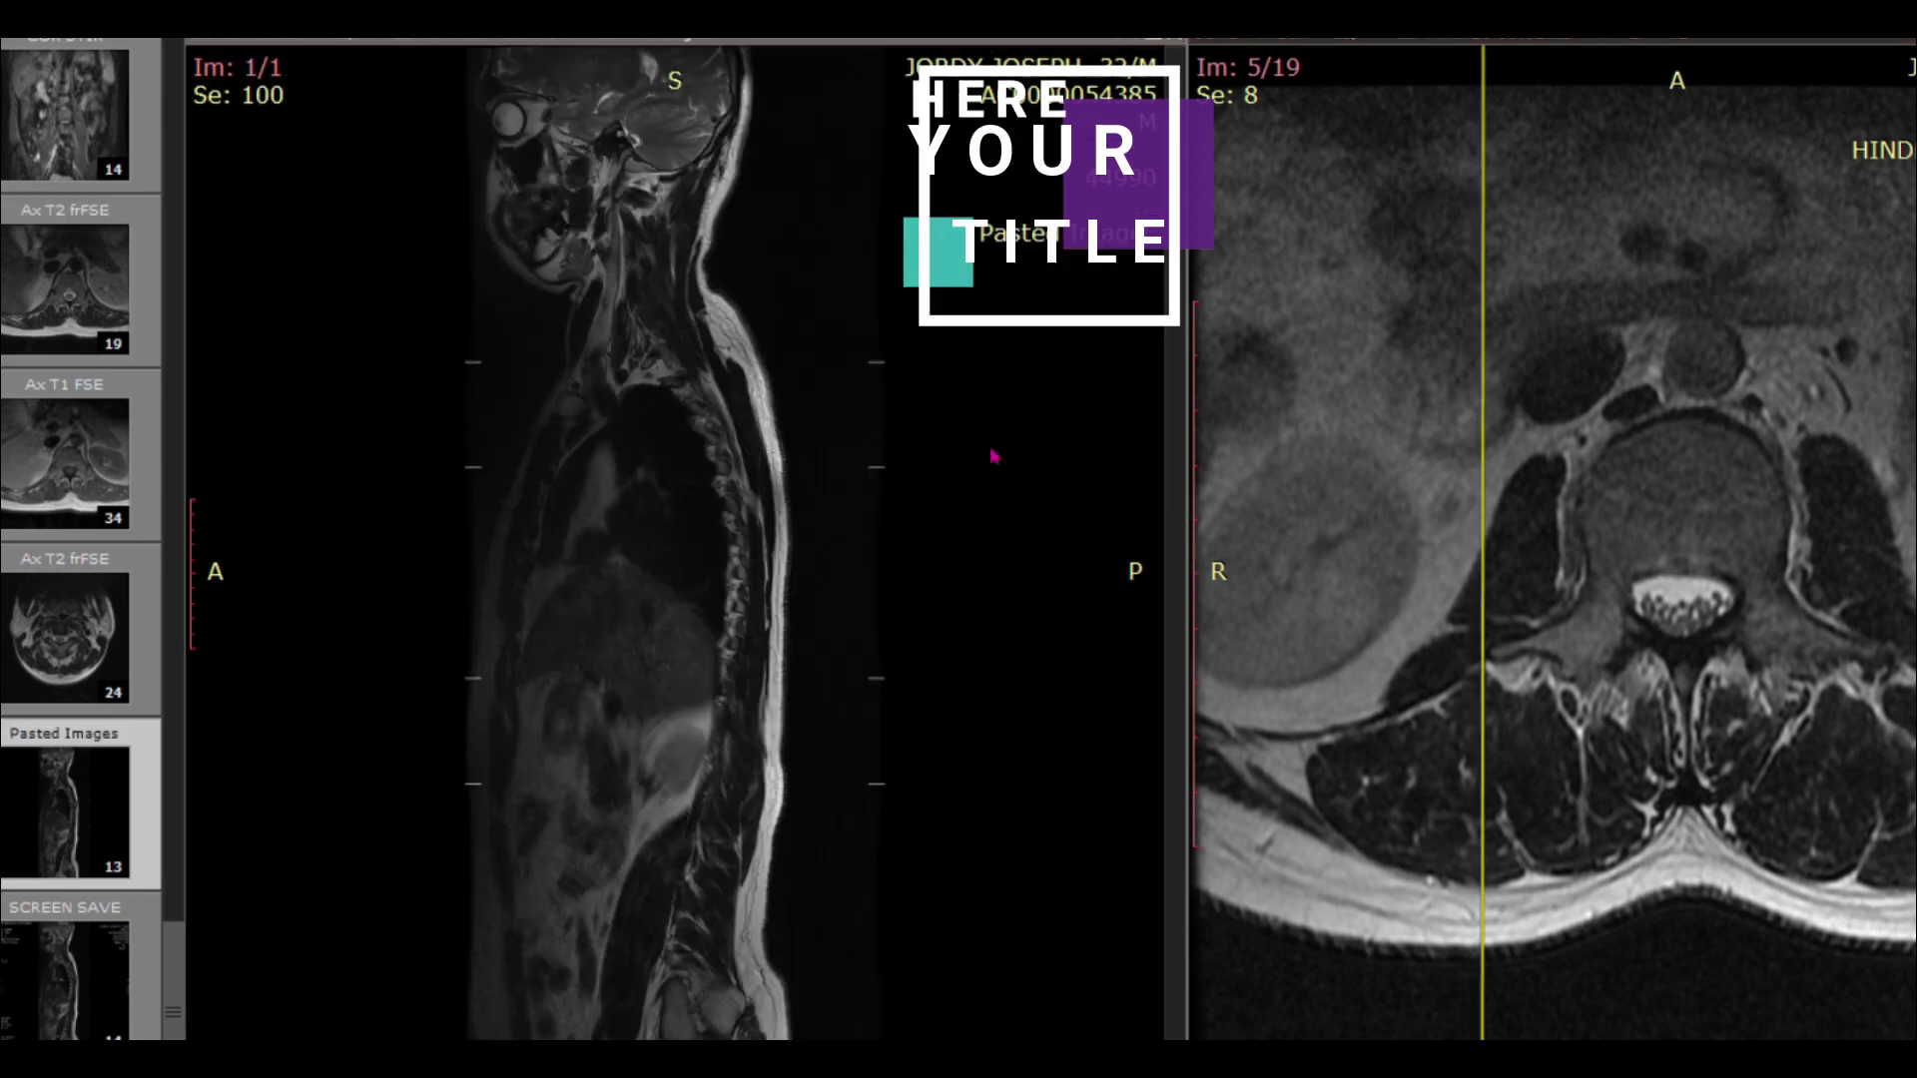
scroll(949, 479, "down", 8)
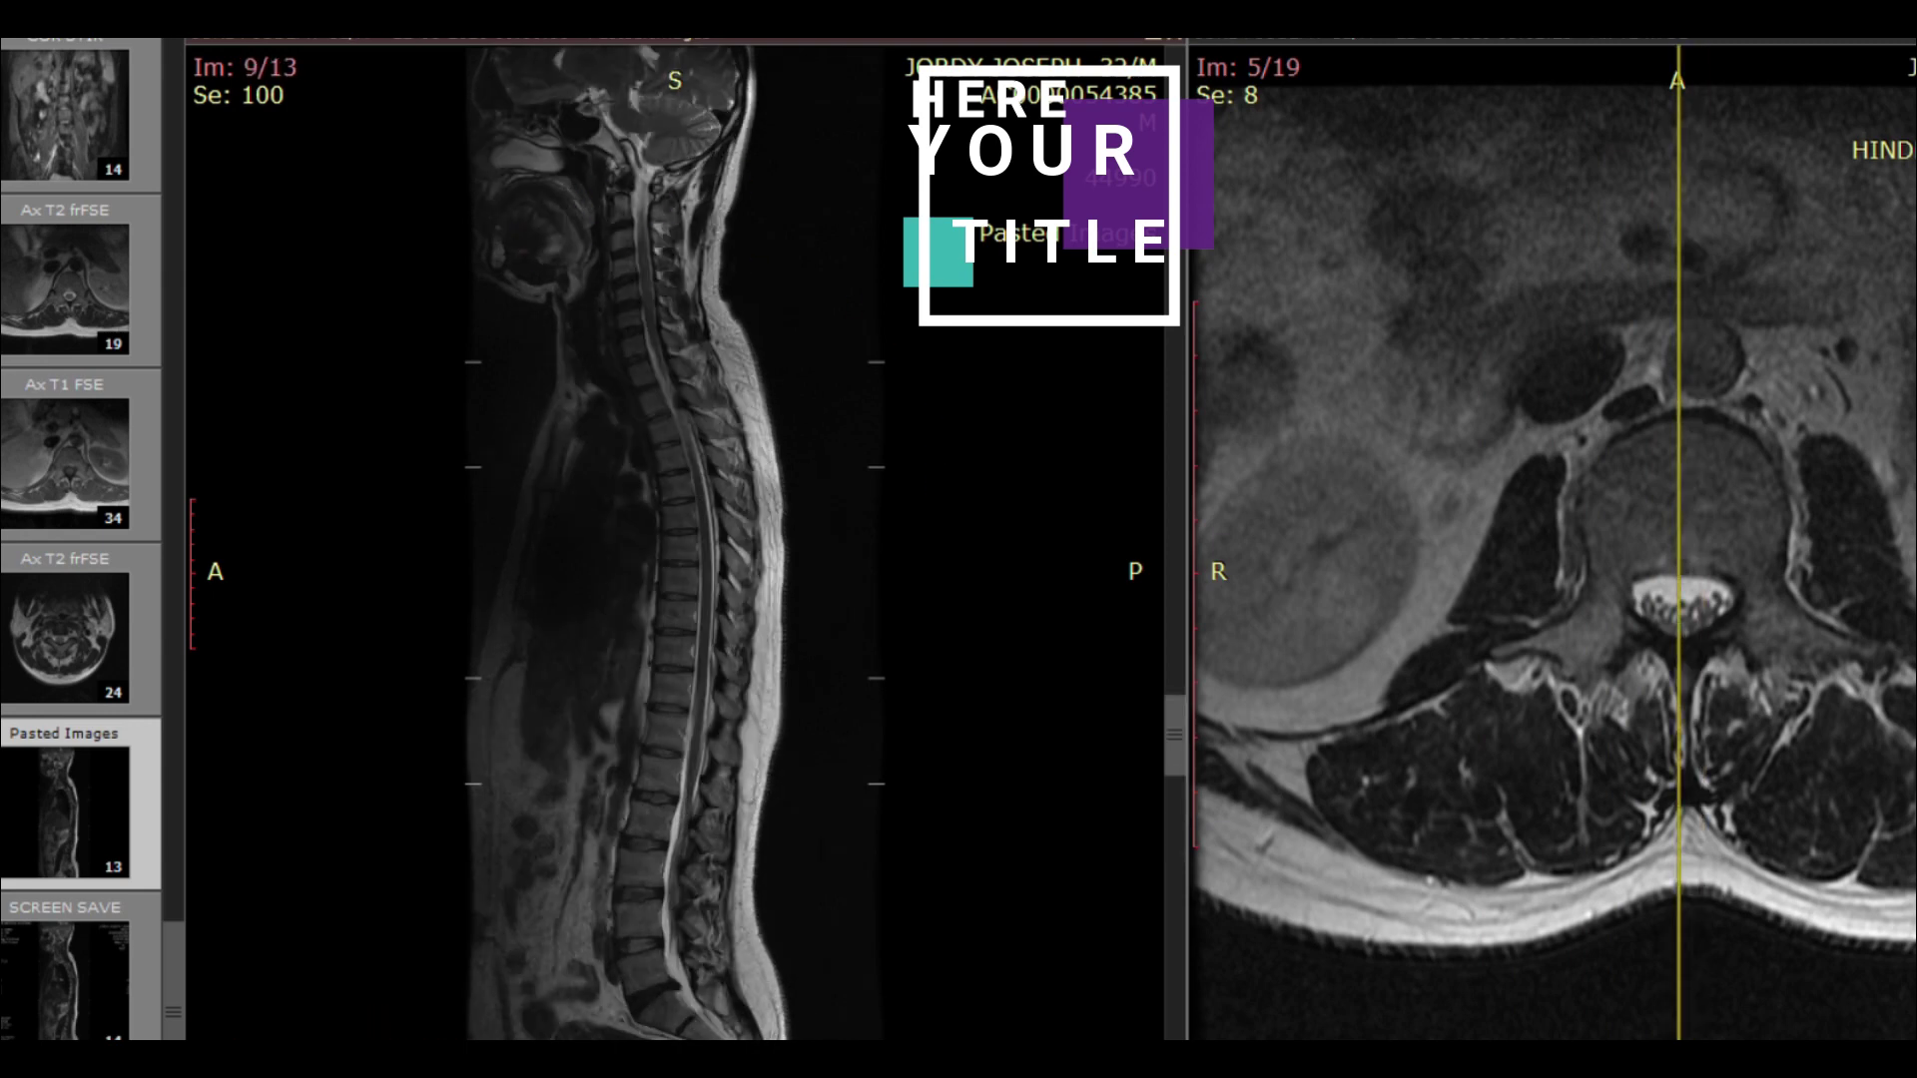
scroll(674, 569, "up", 3)
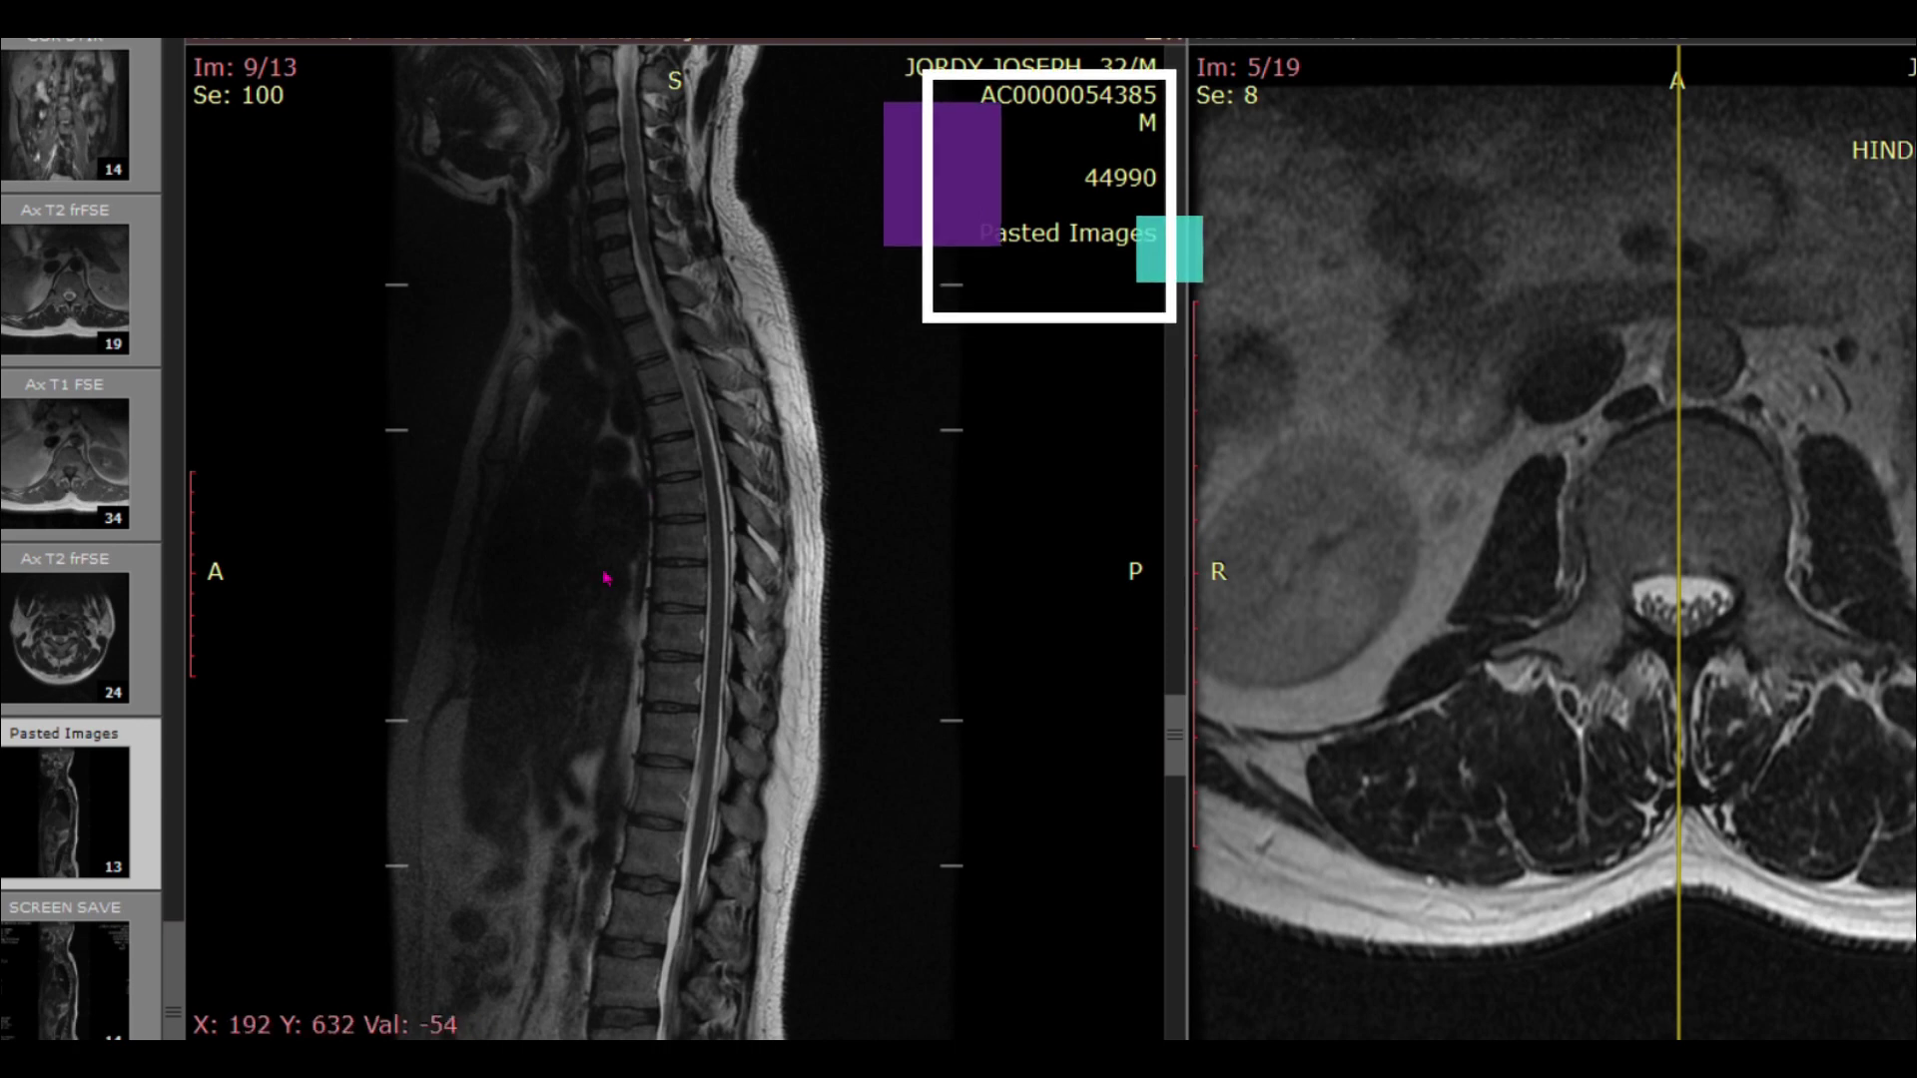
scroll(621, 552, "up", 3)
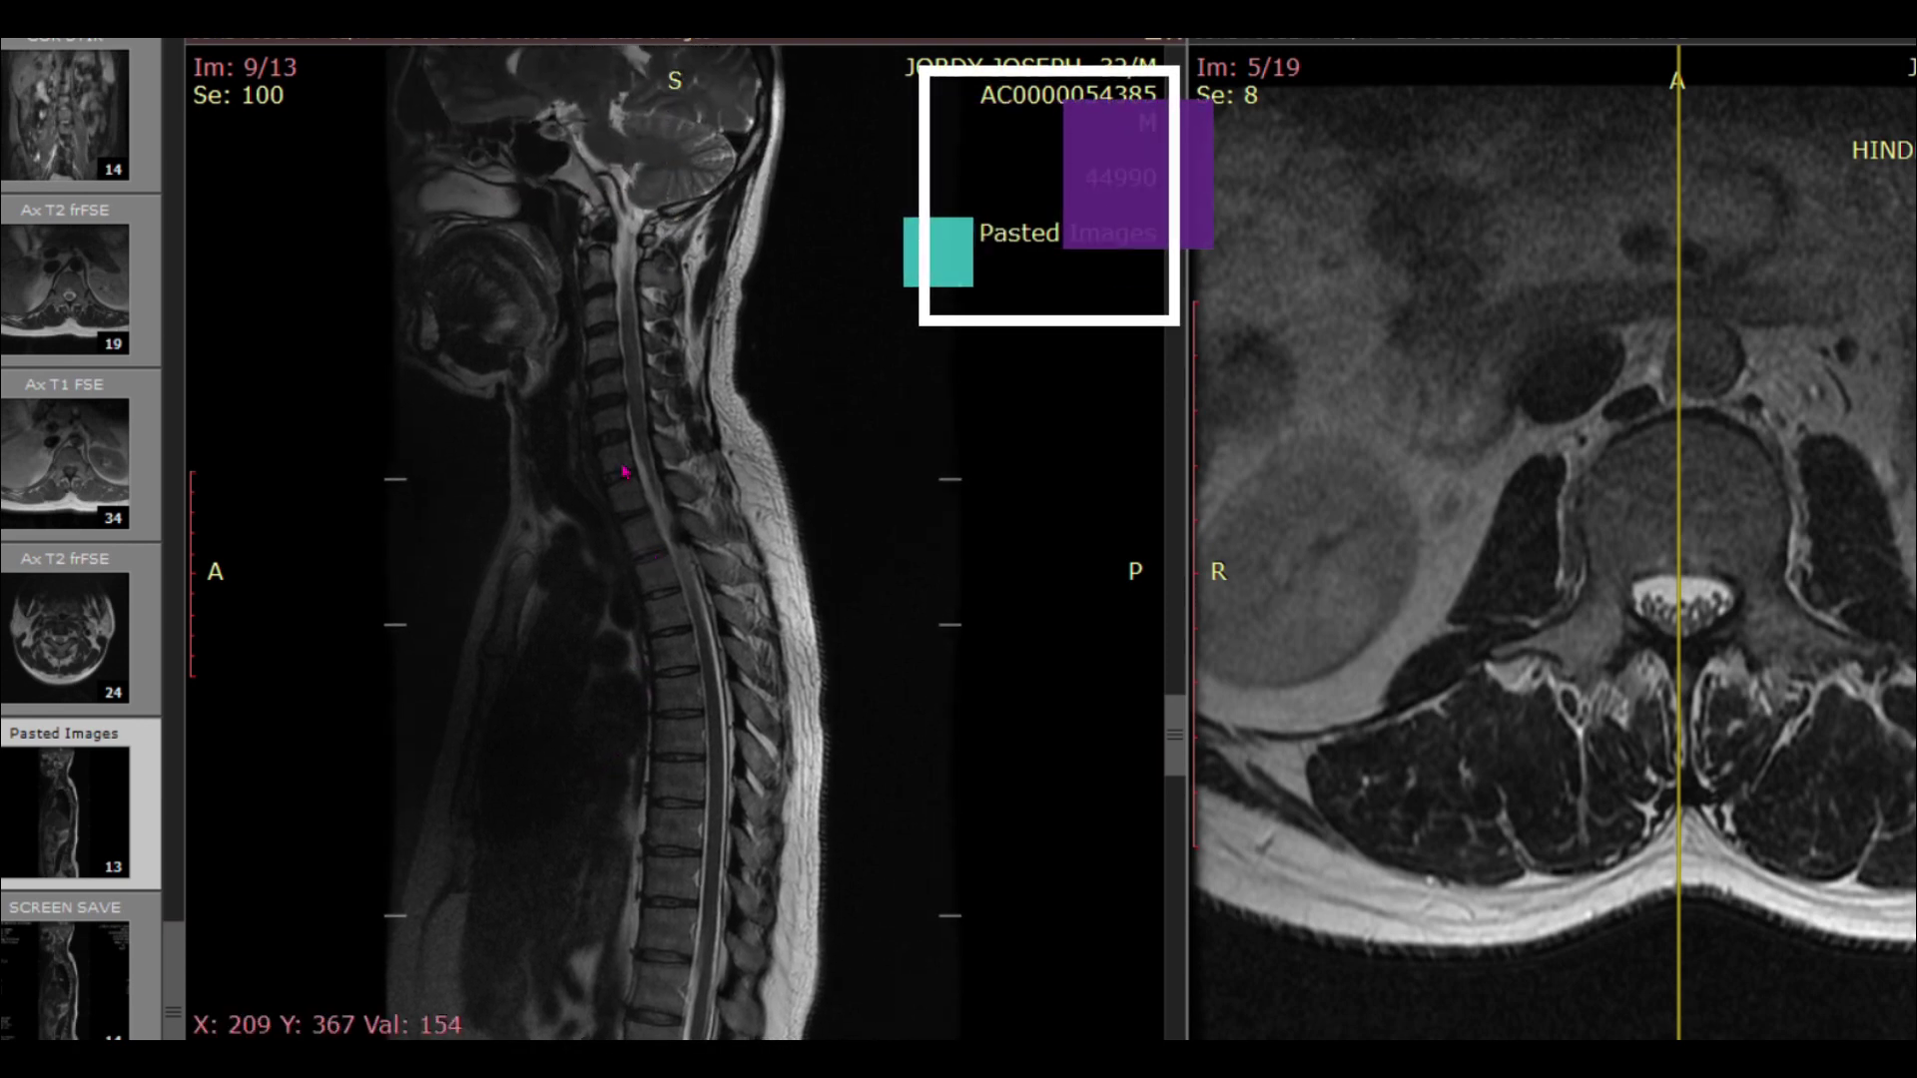
scroll(621, 444, "down", 2)
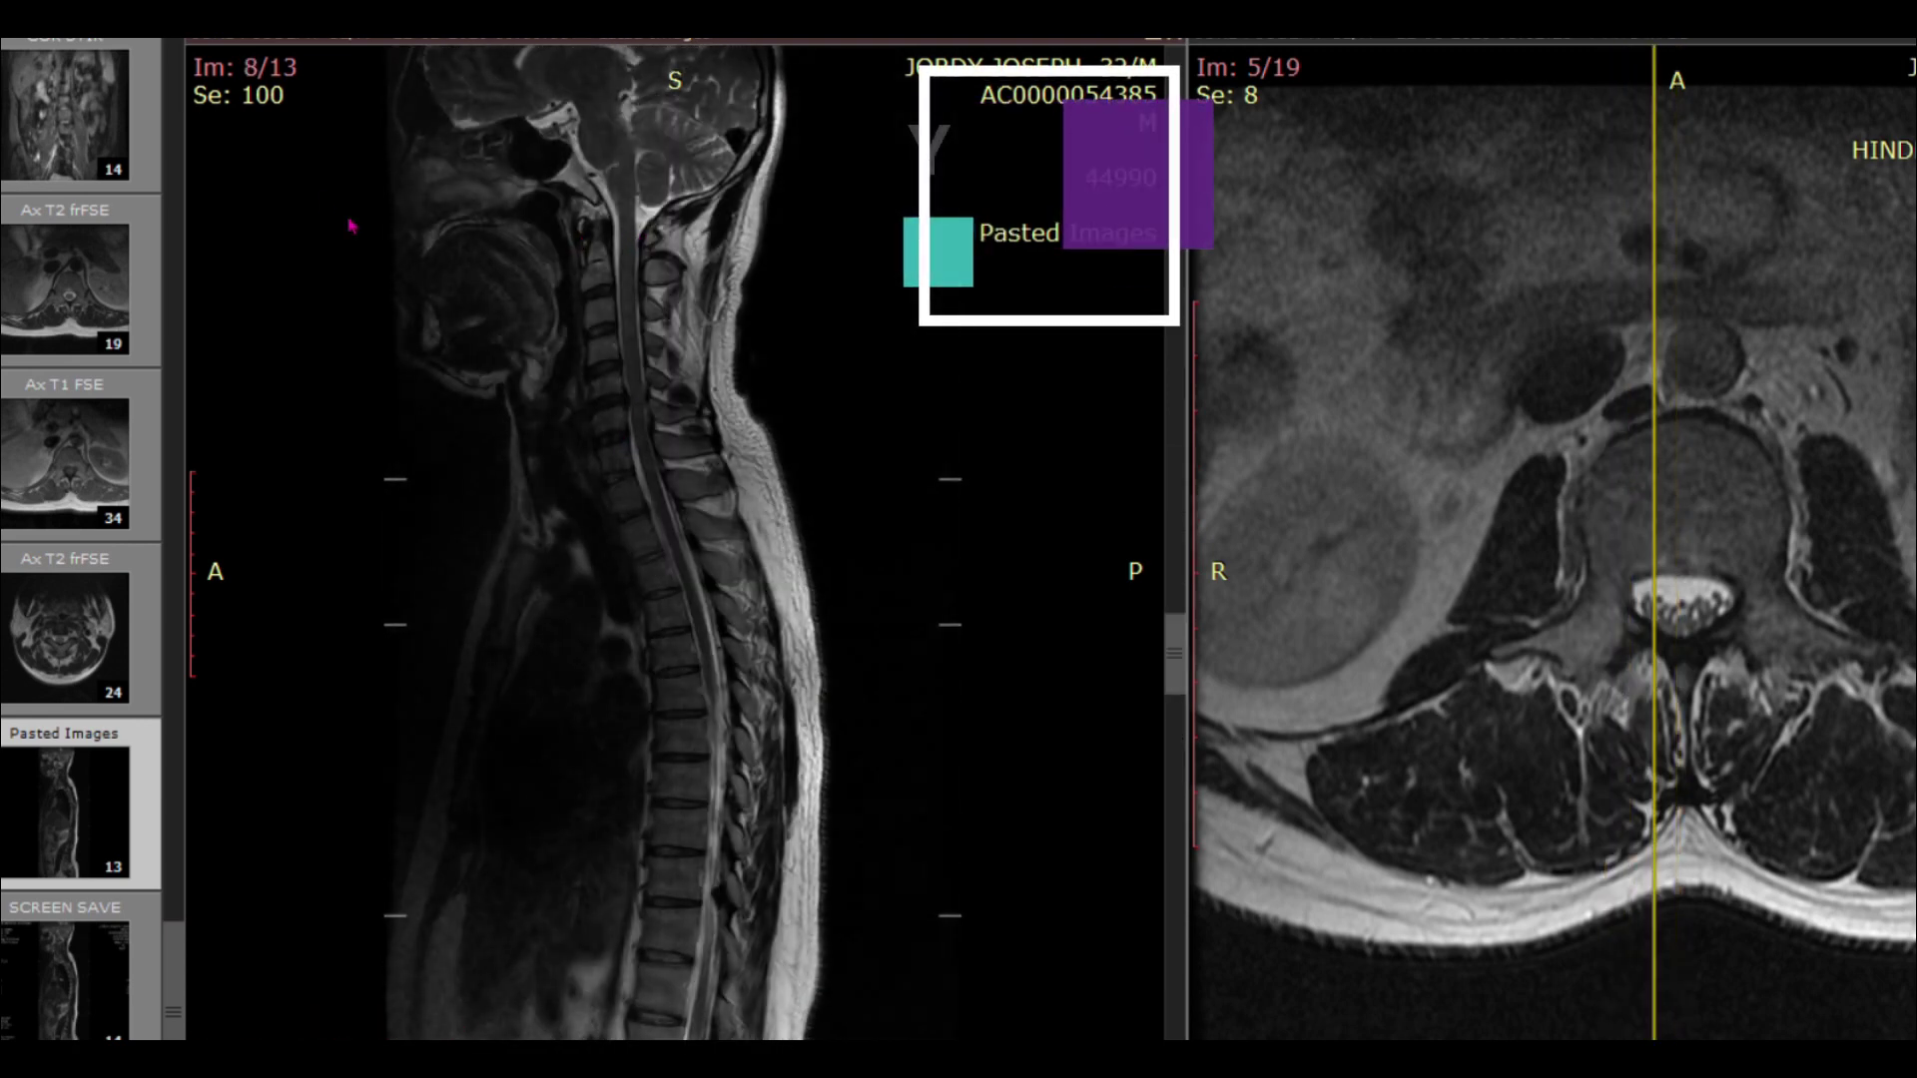
Step: Brighten the whole-spine sagittal image and inspect the lumbar region on slice 8 and its neighbouring slices
left_click_drag(338, 263, 313, 762)
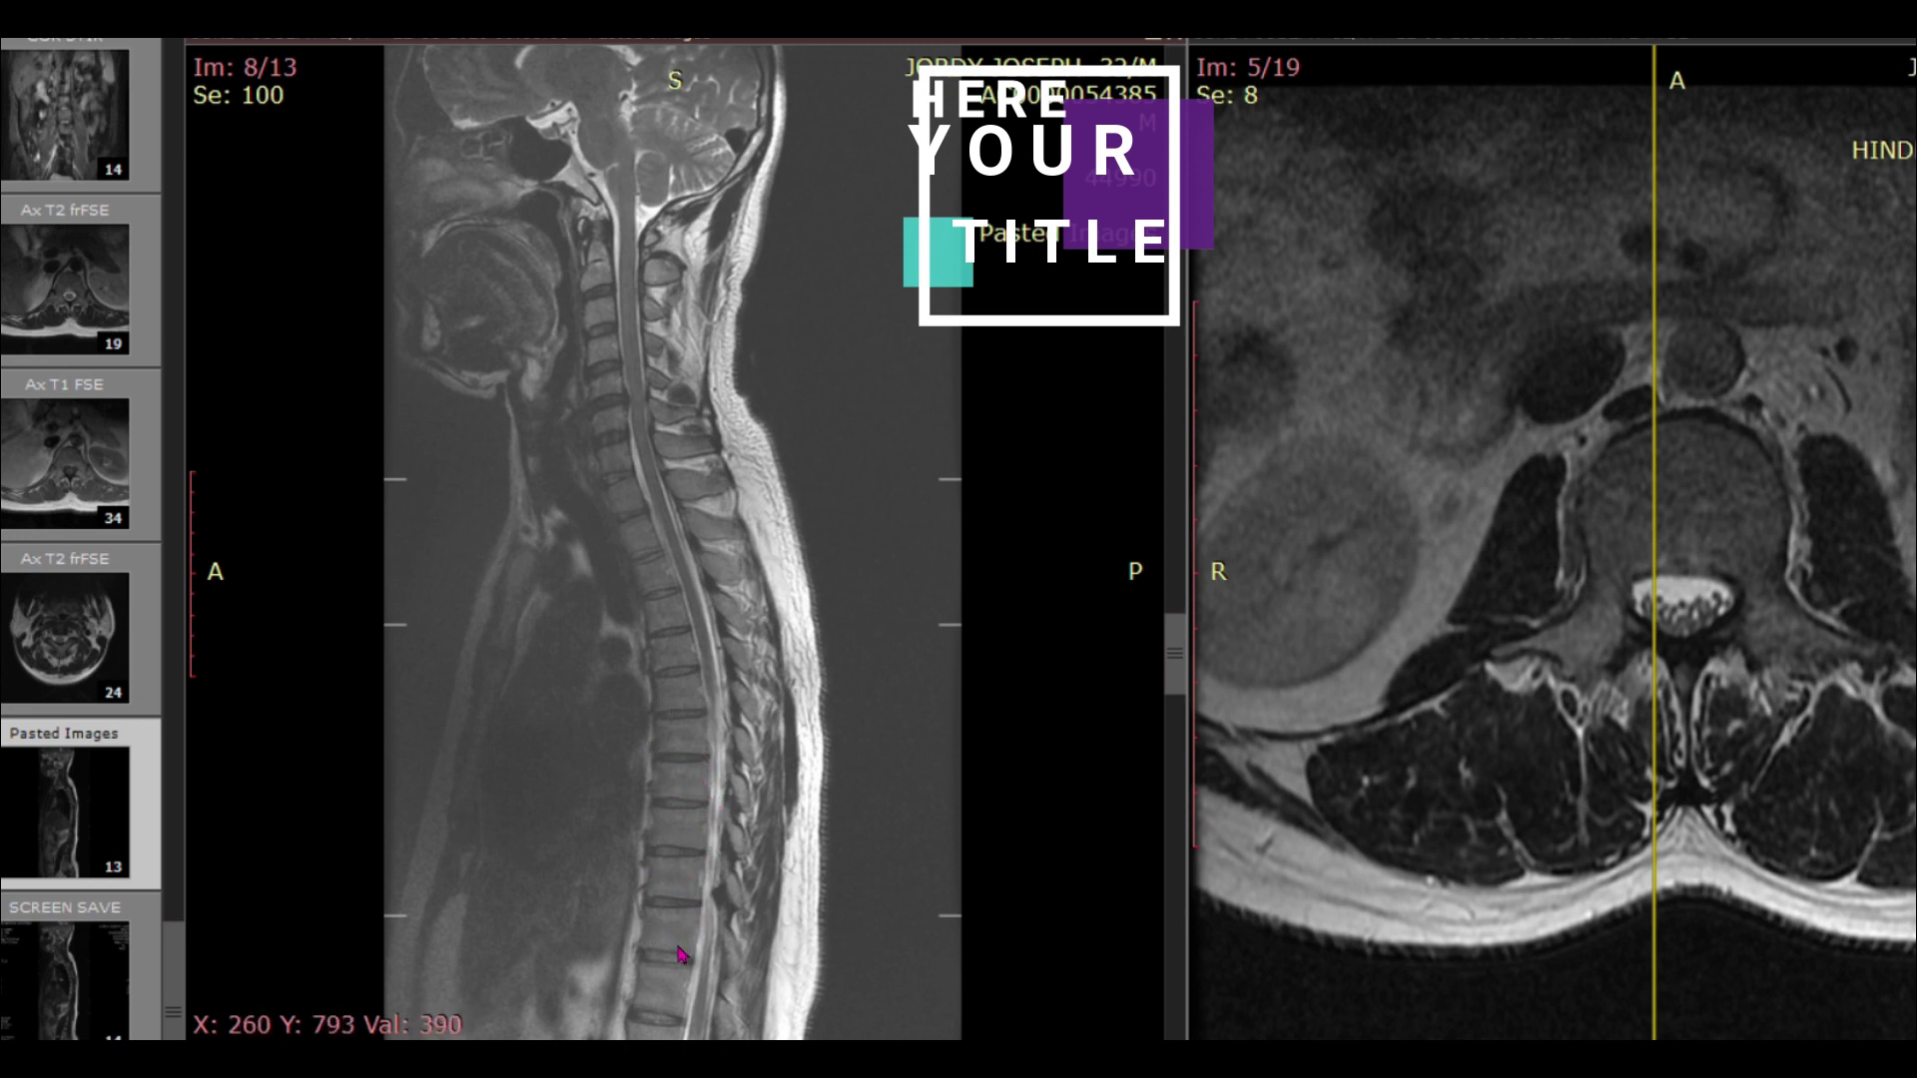
left_click_drag(672, 967, 744, 434)
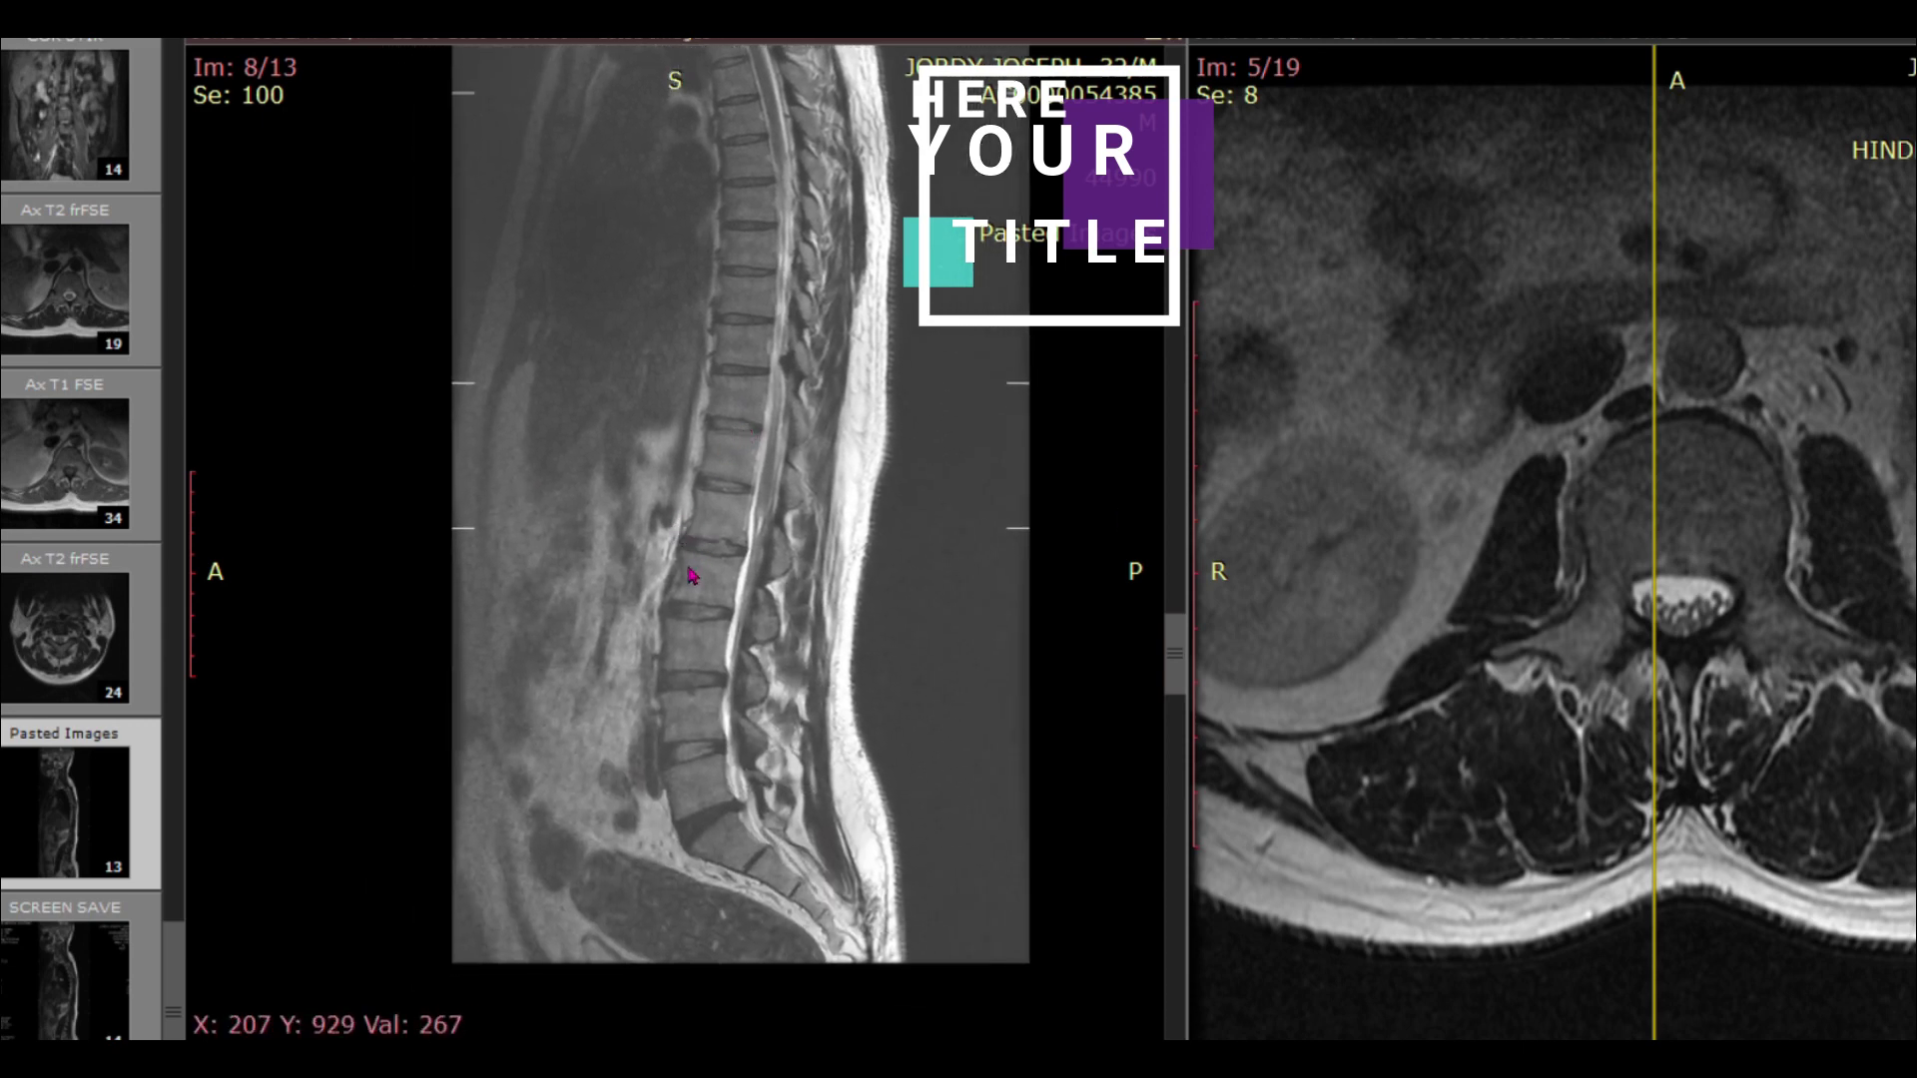
scroll(788, 699, "down", 1)
scroll(789, 698, "up", 1)
scroll(787, 699, "down", 4)
scroll(787, 699, "up", 4)
scroll(787, 700, "down", 1)
scroll(788, 702, "up", 1)
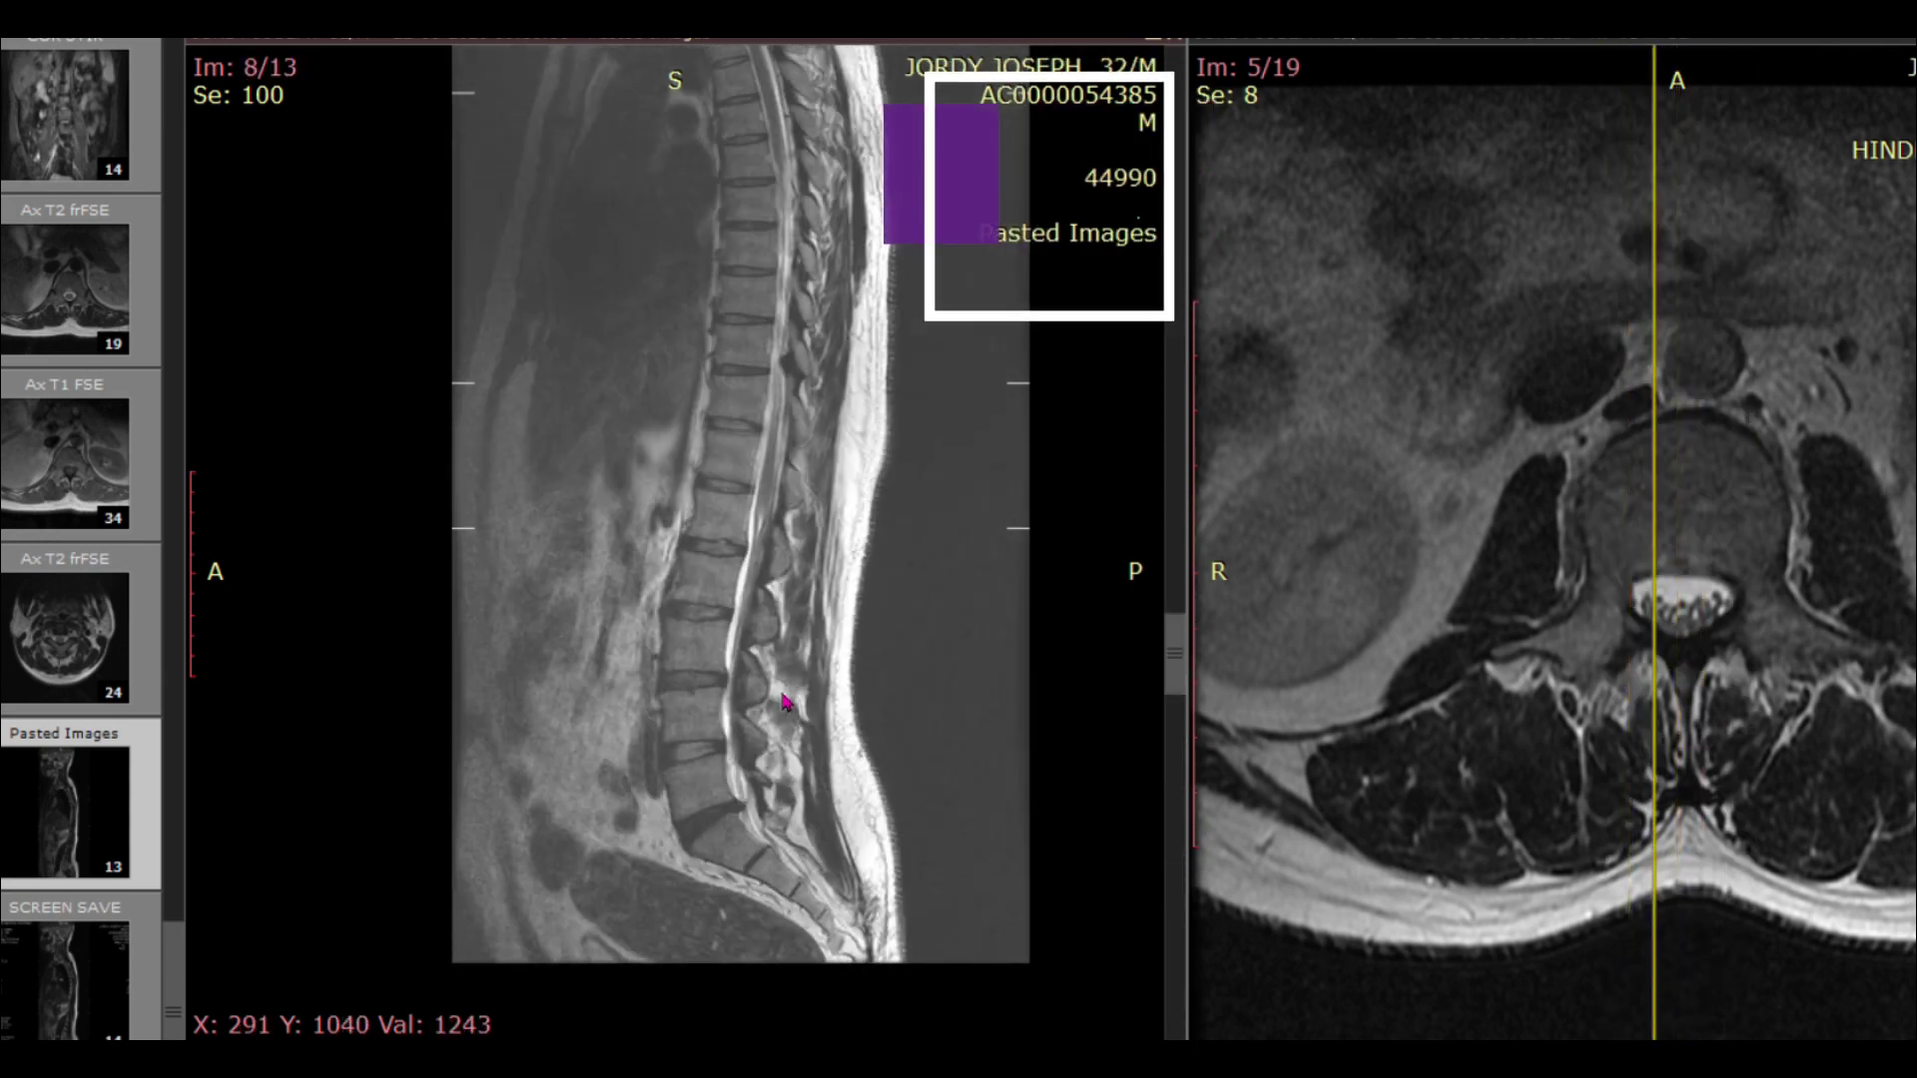
Step: Compare the cervical, thoracic and lumbar regions on sagittal slices 7 to 10 of the whole-spine series, returning to slice 8
scroll(785, 702, "down", 3)
scroll(785, 689, "up", 1)
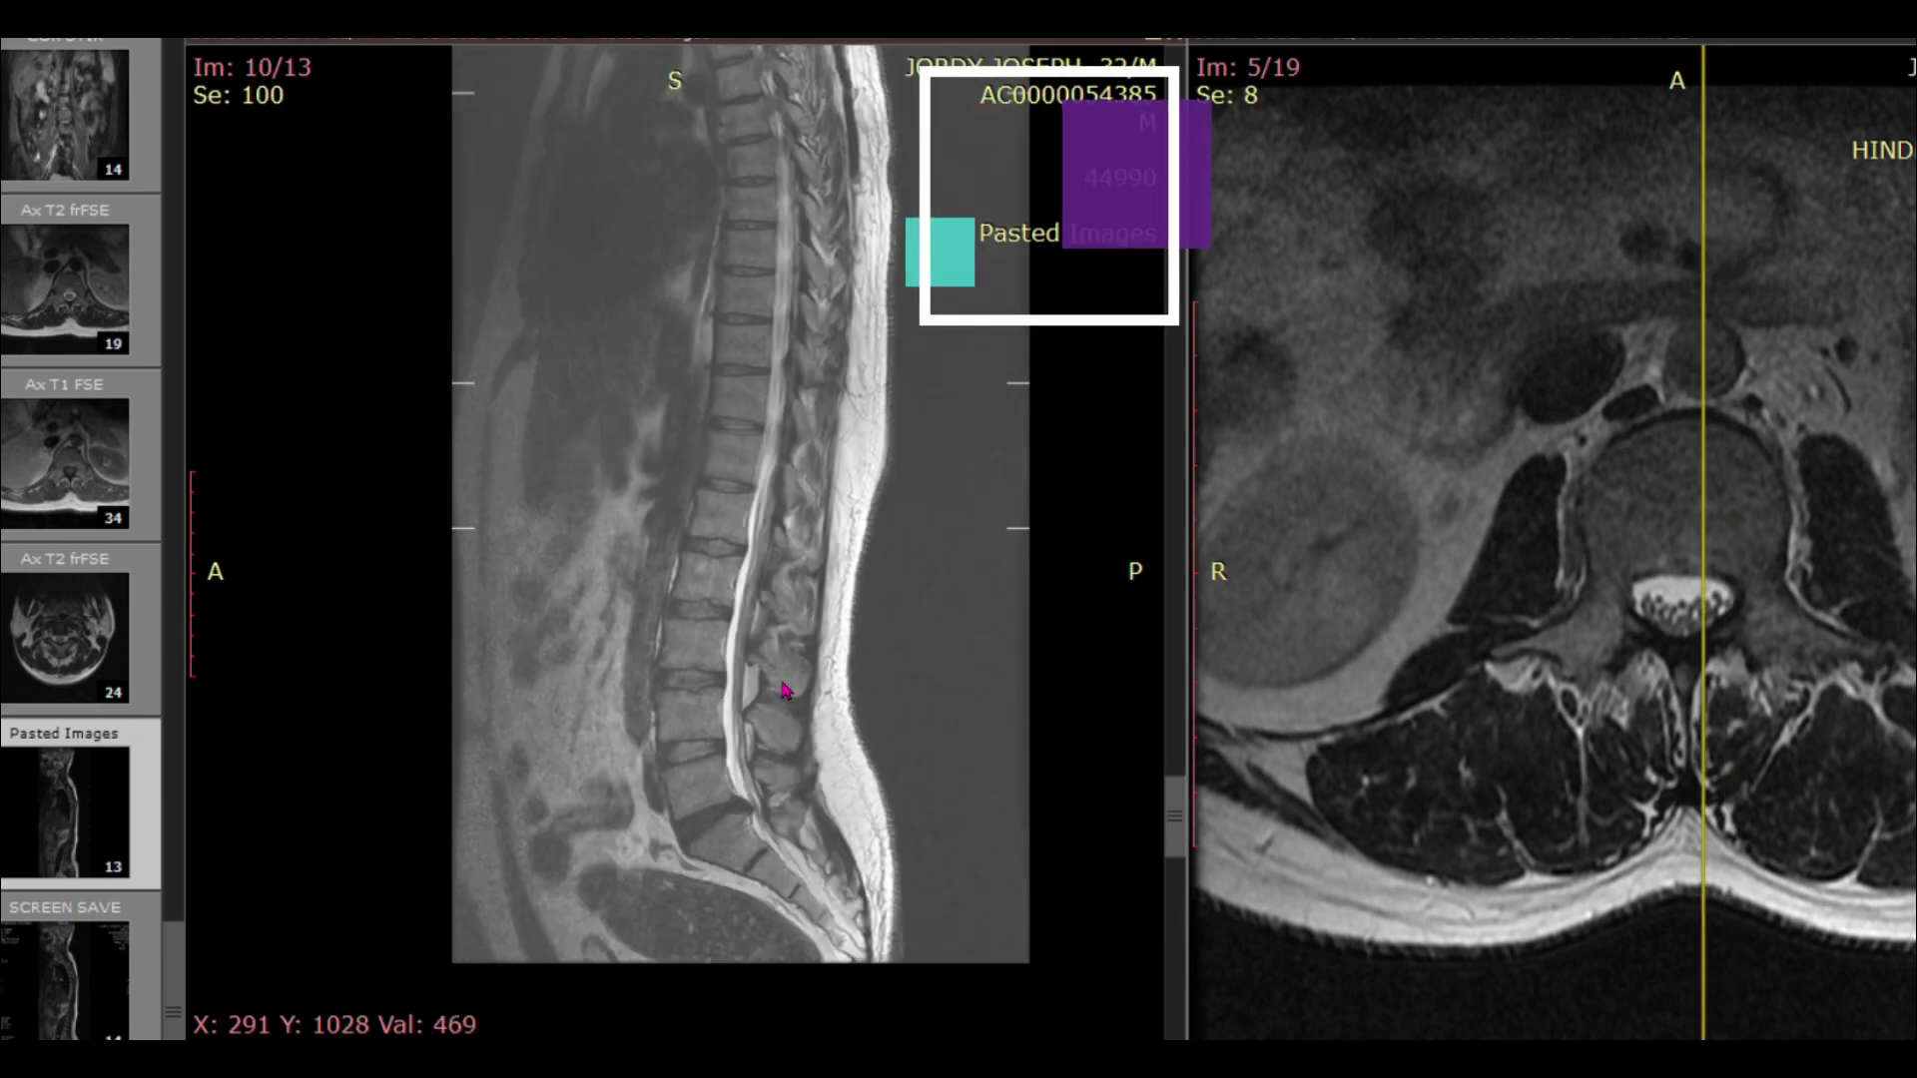
left_click_drag(779, 685, 694, 501)
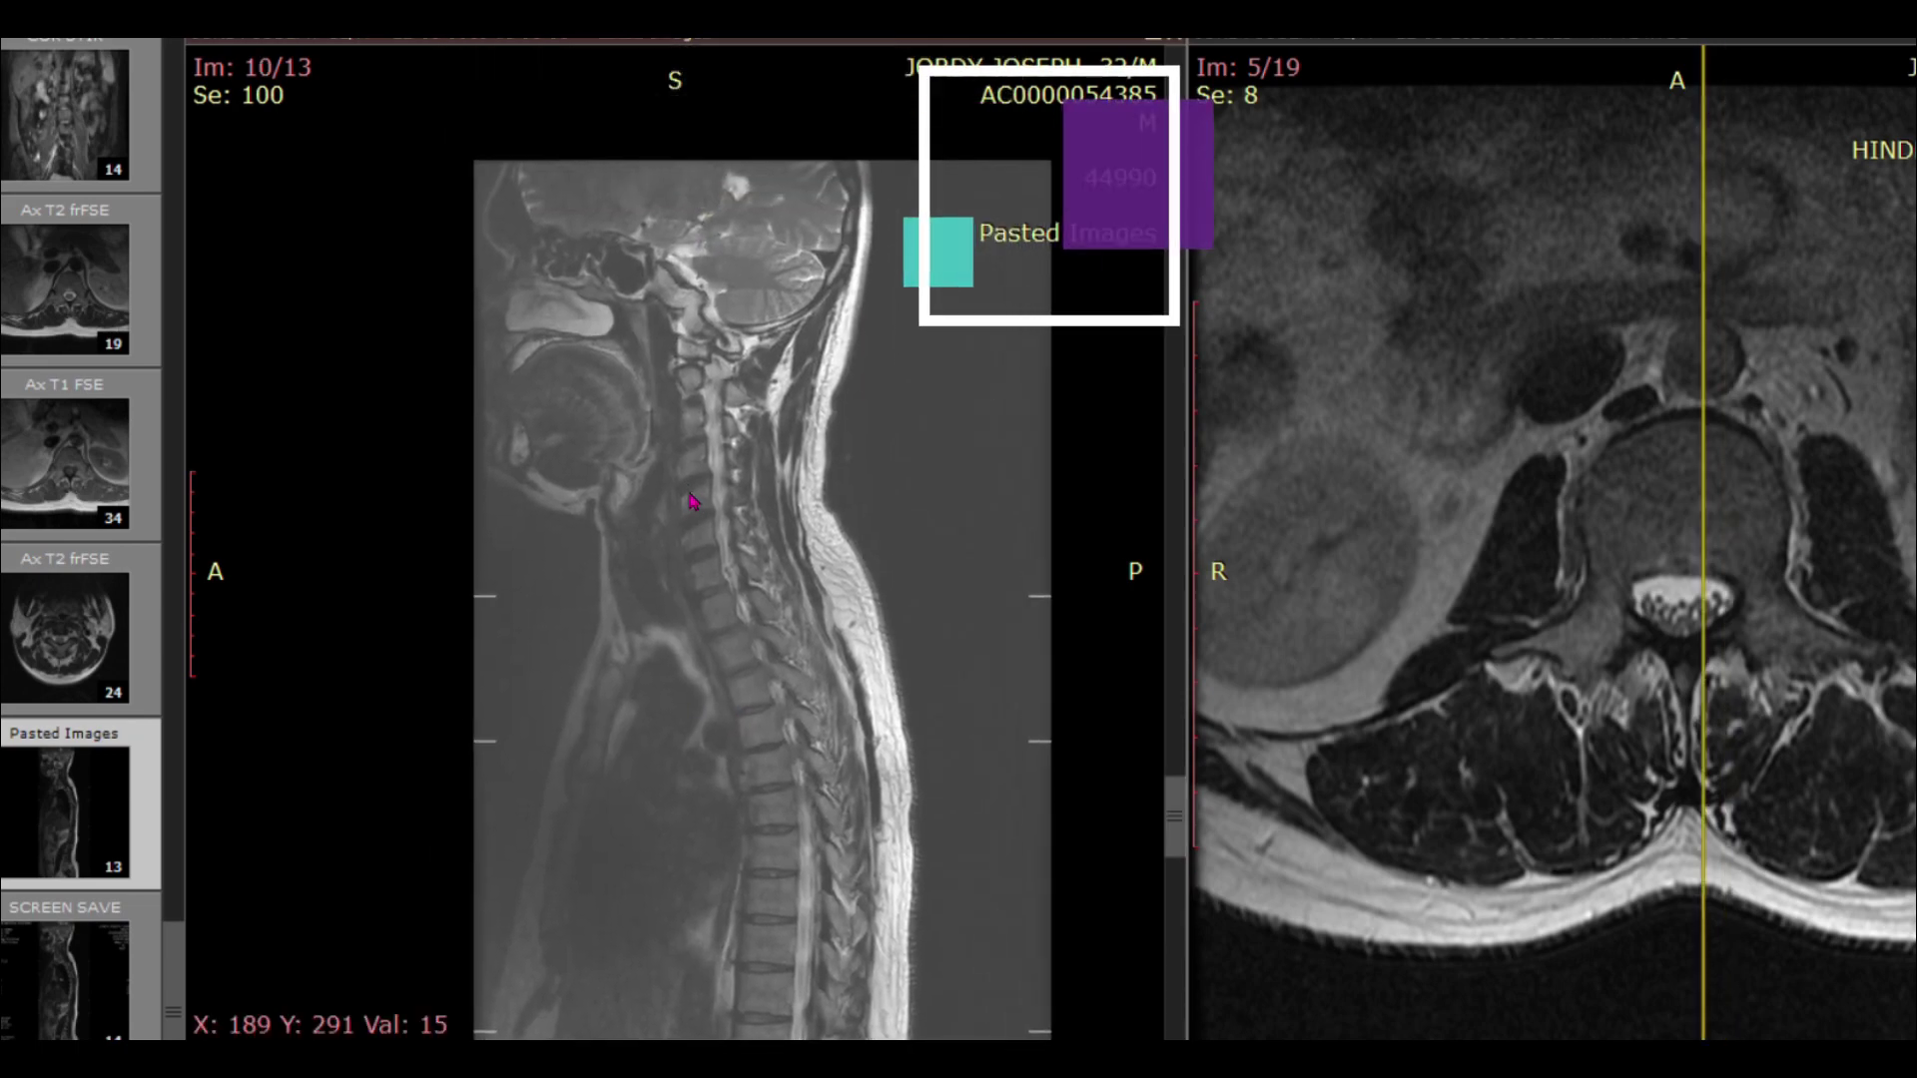
left_click_drag(715, 586, 699, 646)
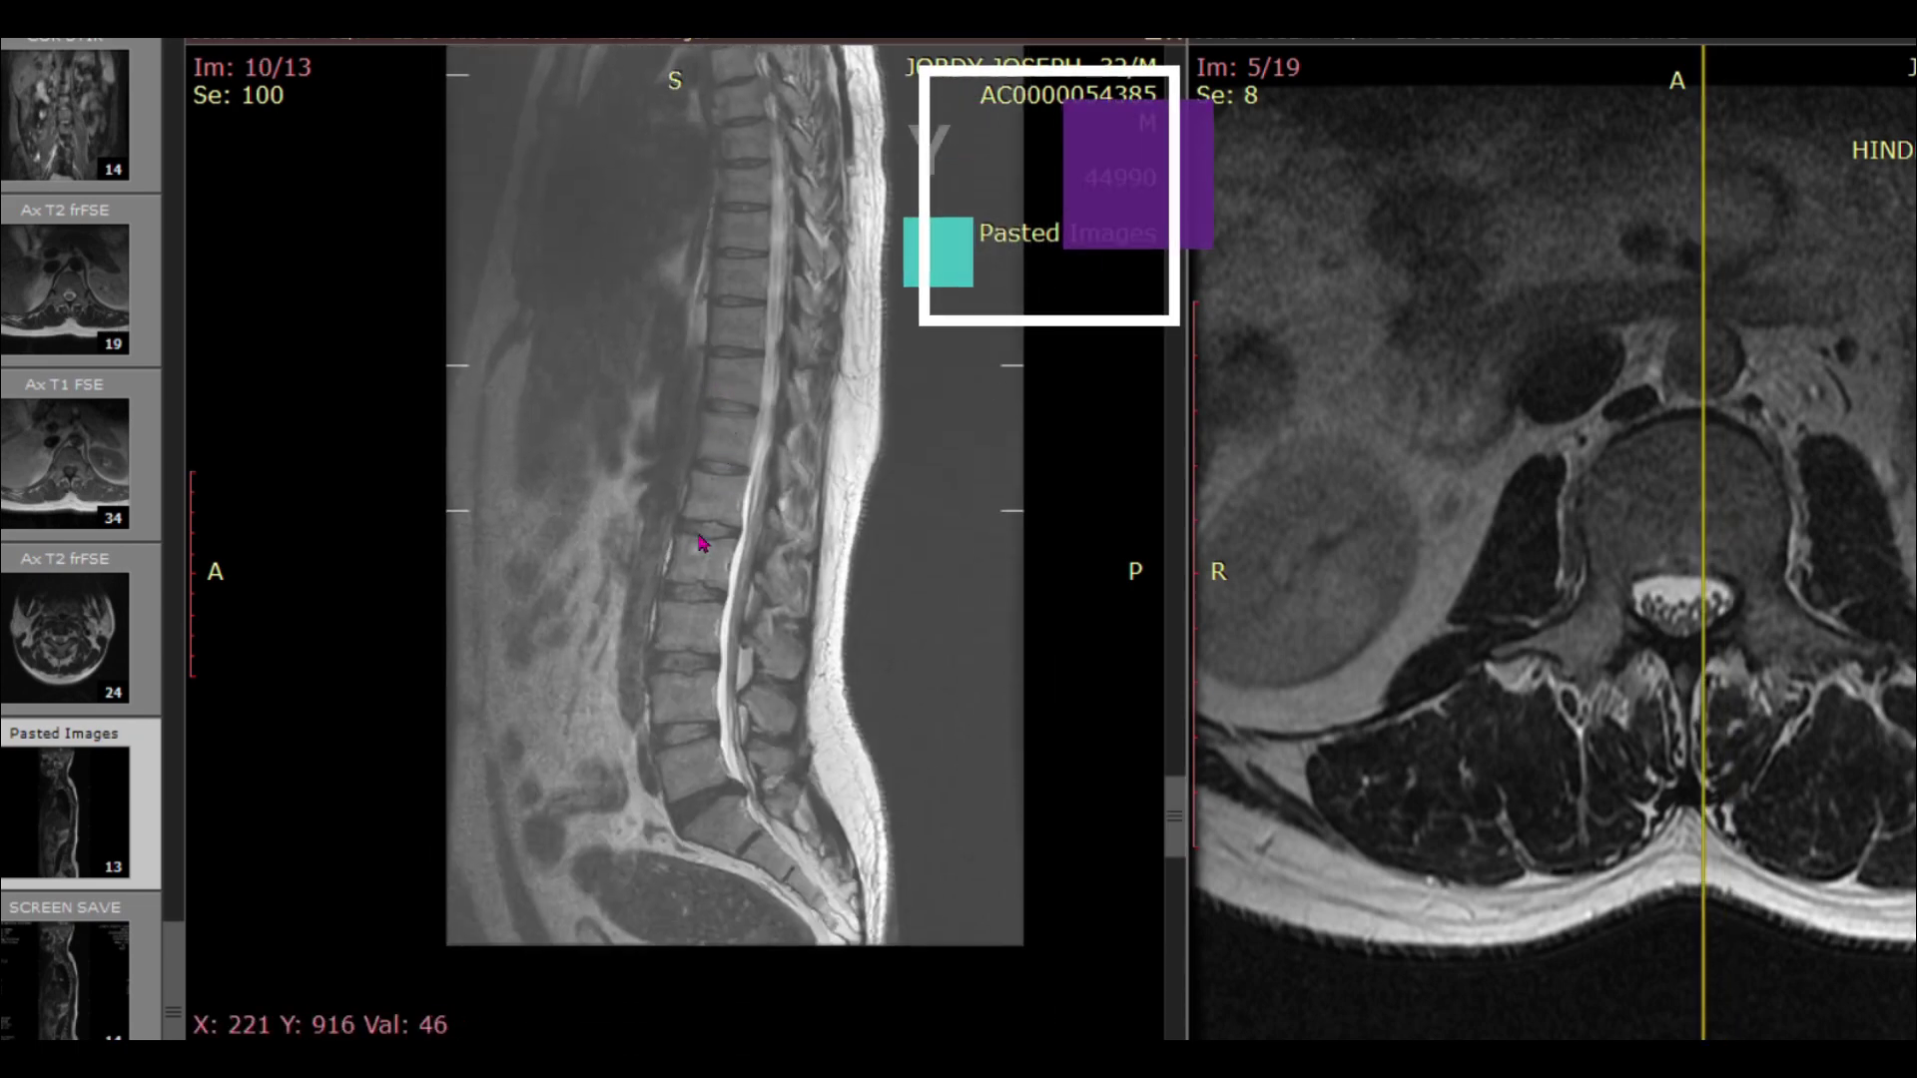
left_click_drag(692, 739, 697, 506)
scroll(704, 500, "up", 3)
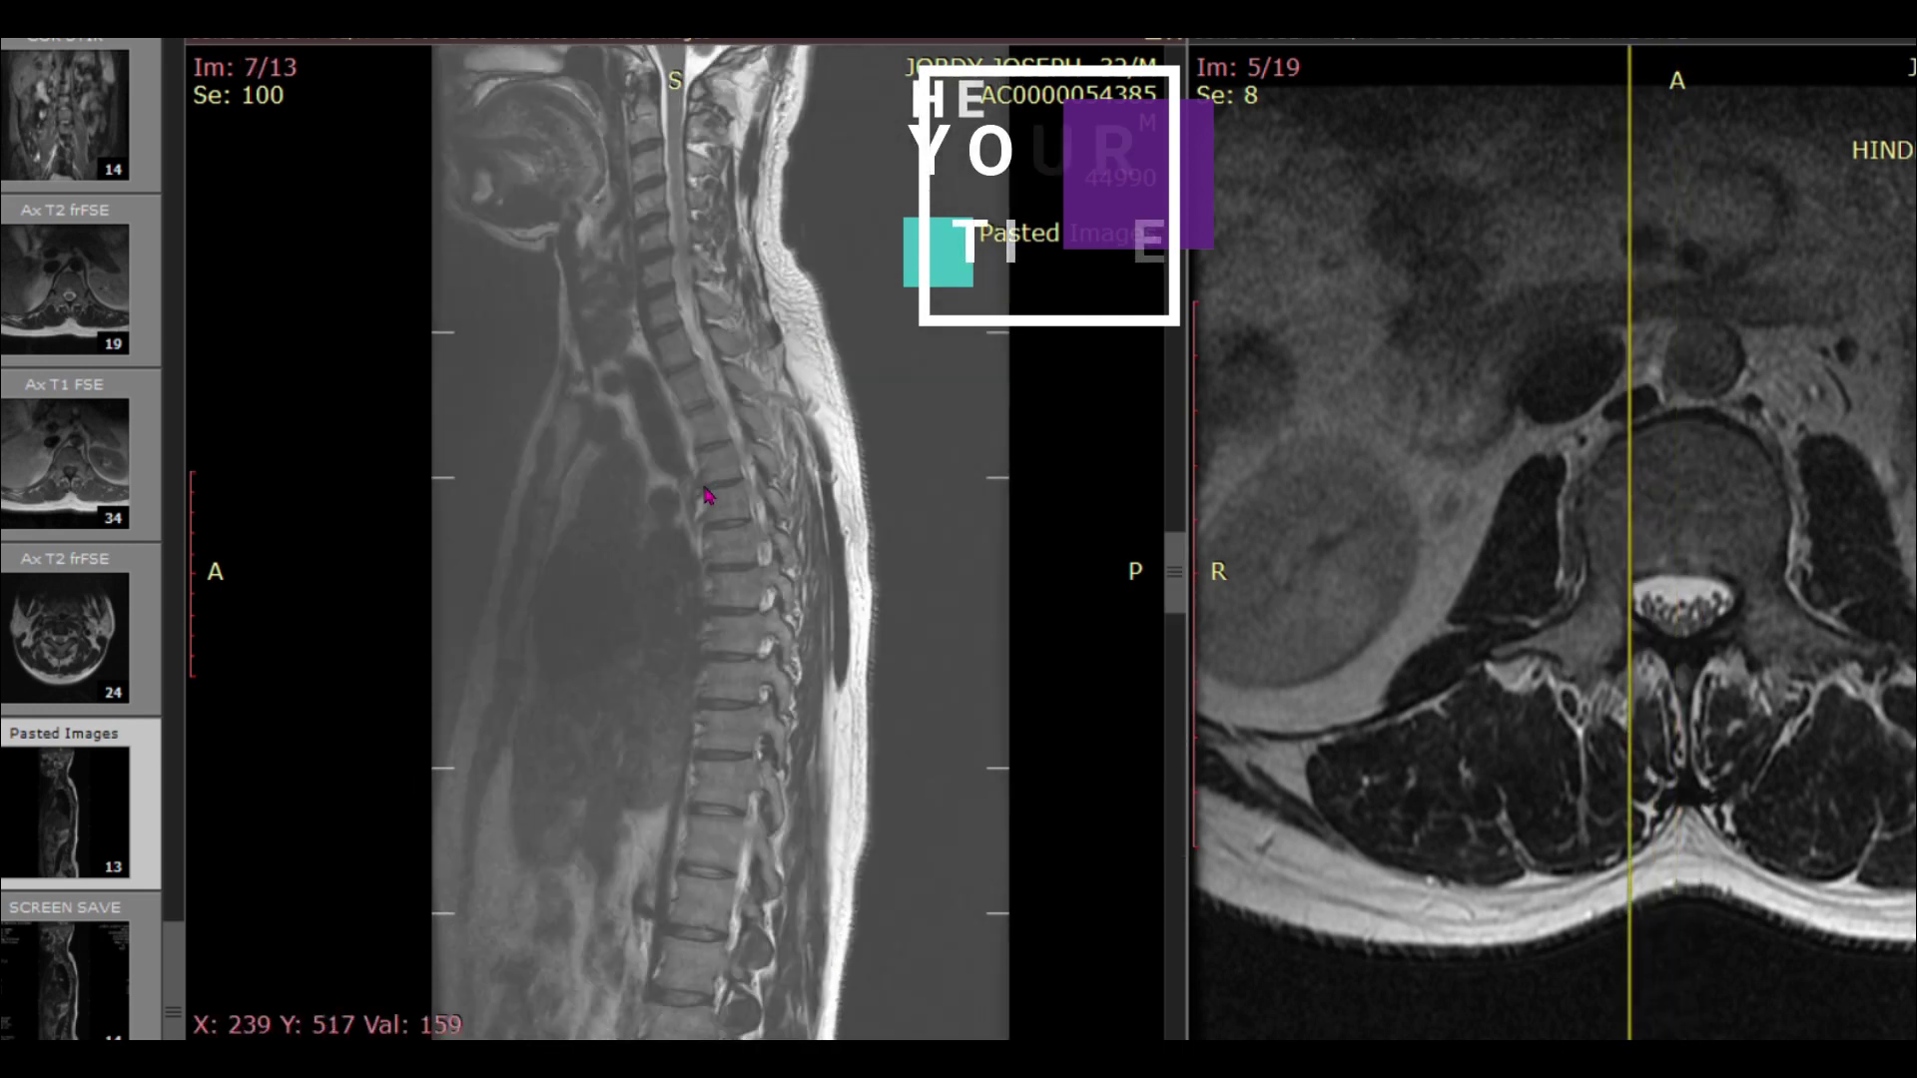
scroll(706, 496, "down", 1)
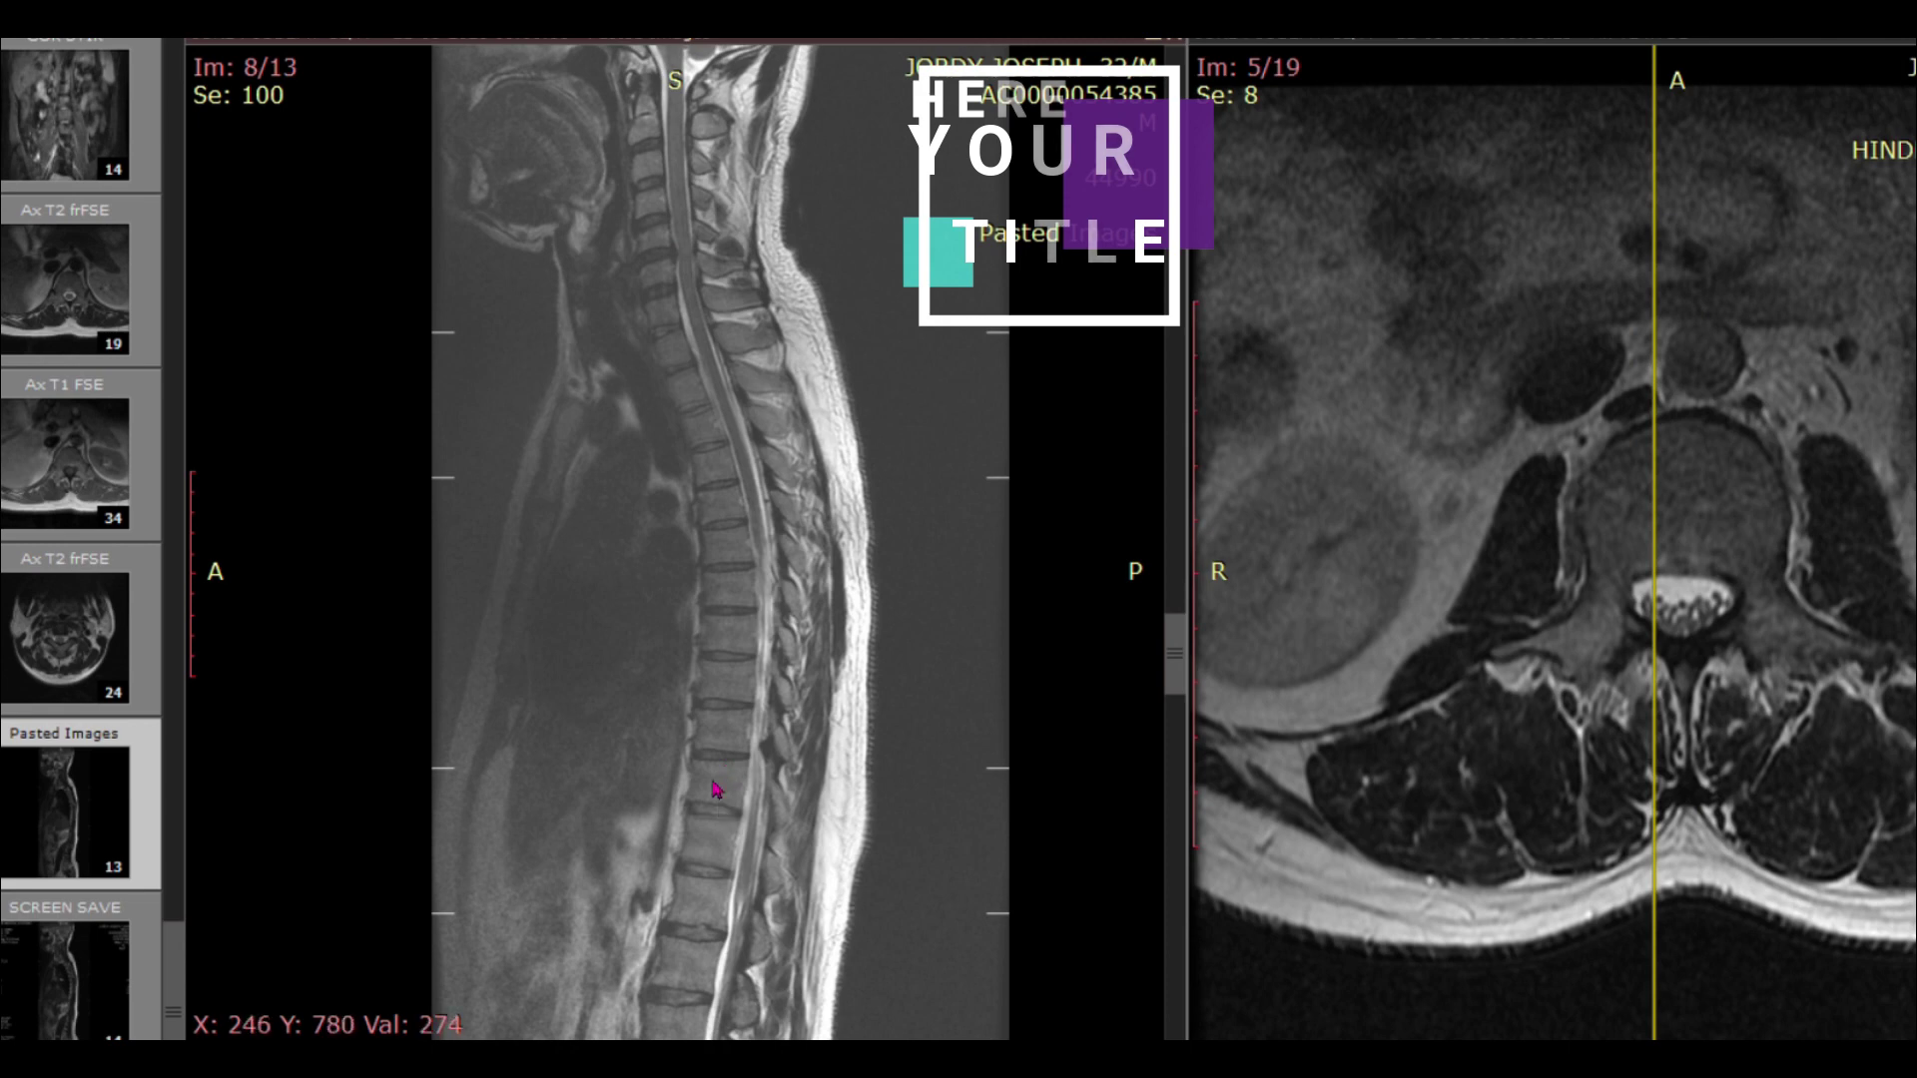
Step: Bring the cervical spine into view on sagittal slice 8 and enlarge it
left_click_drag(693, 309, 669, 427)
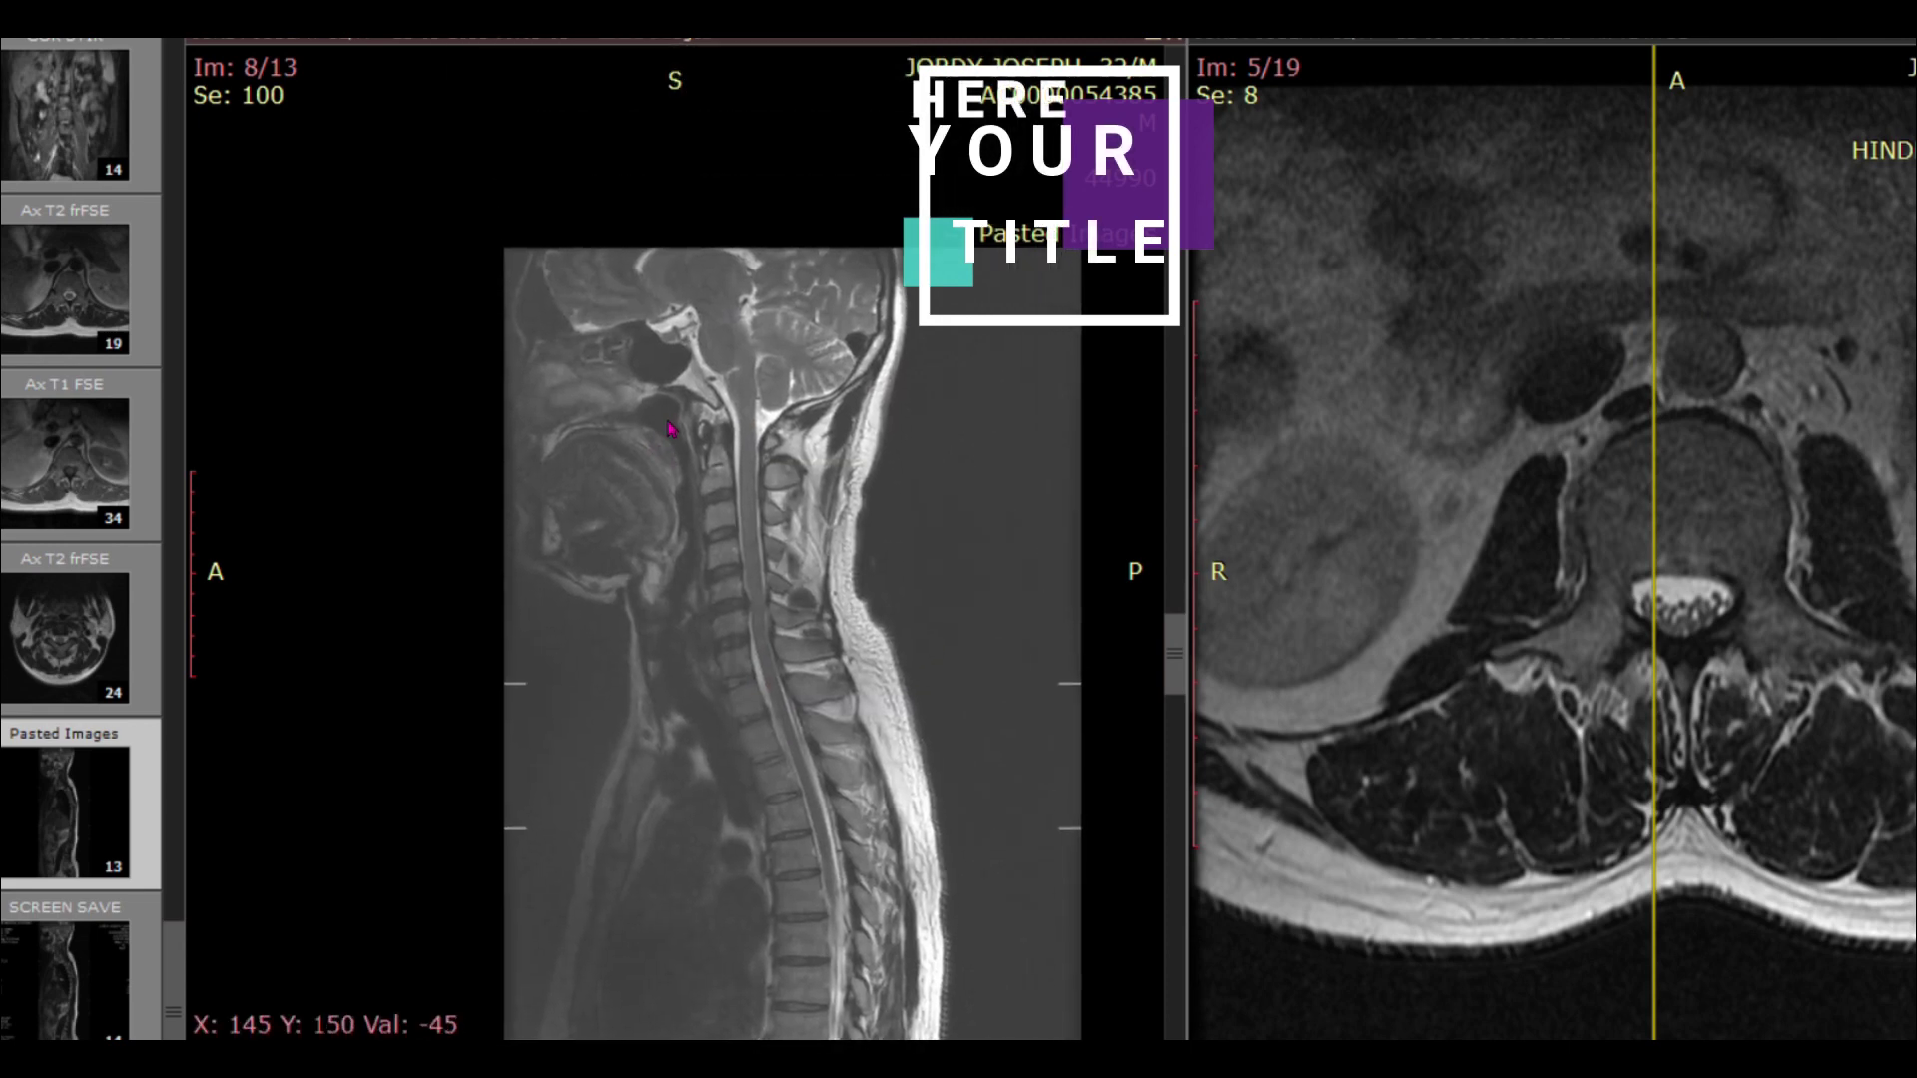
scroll(674, 447, "down", 1)
scroll(674, 448, "up", 1)
scroll(724, 579, "up", 3)
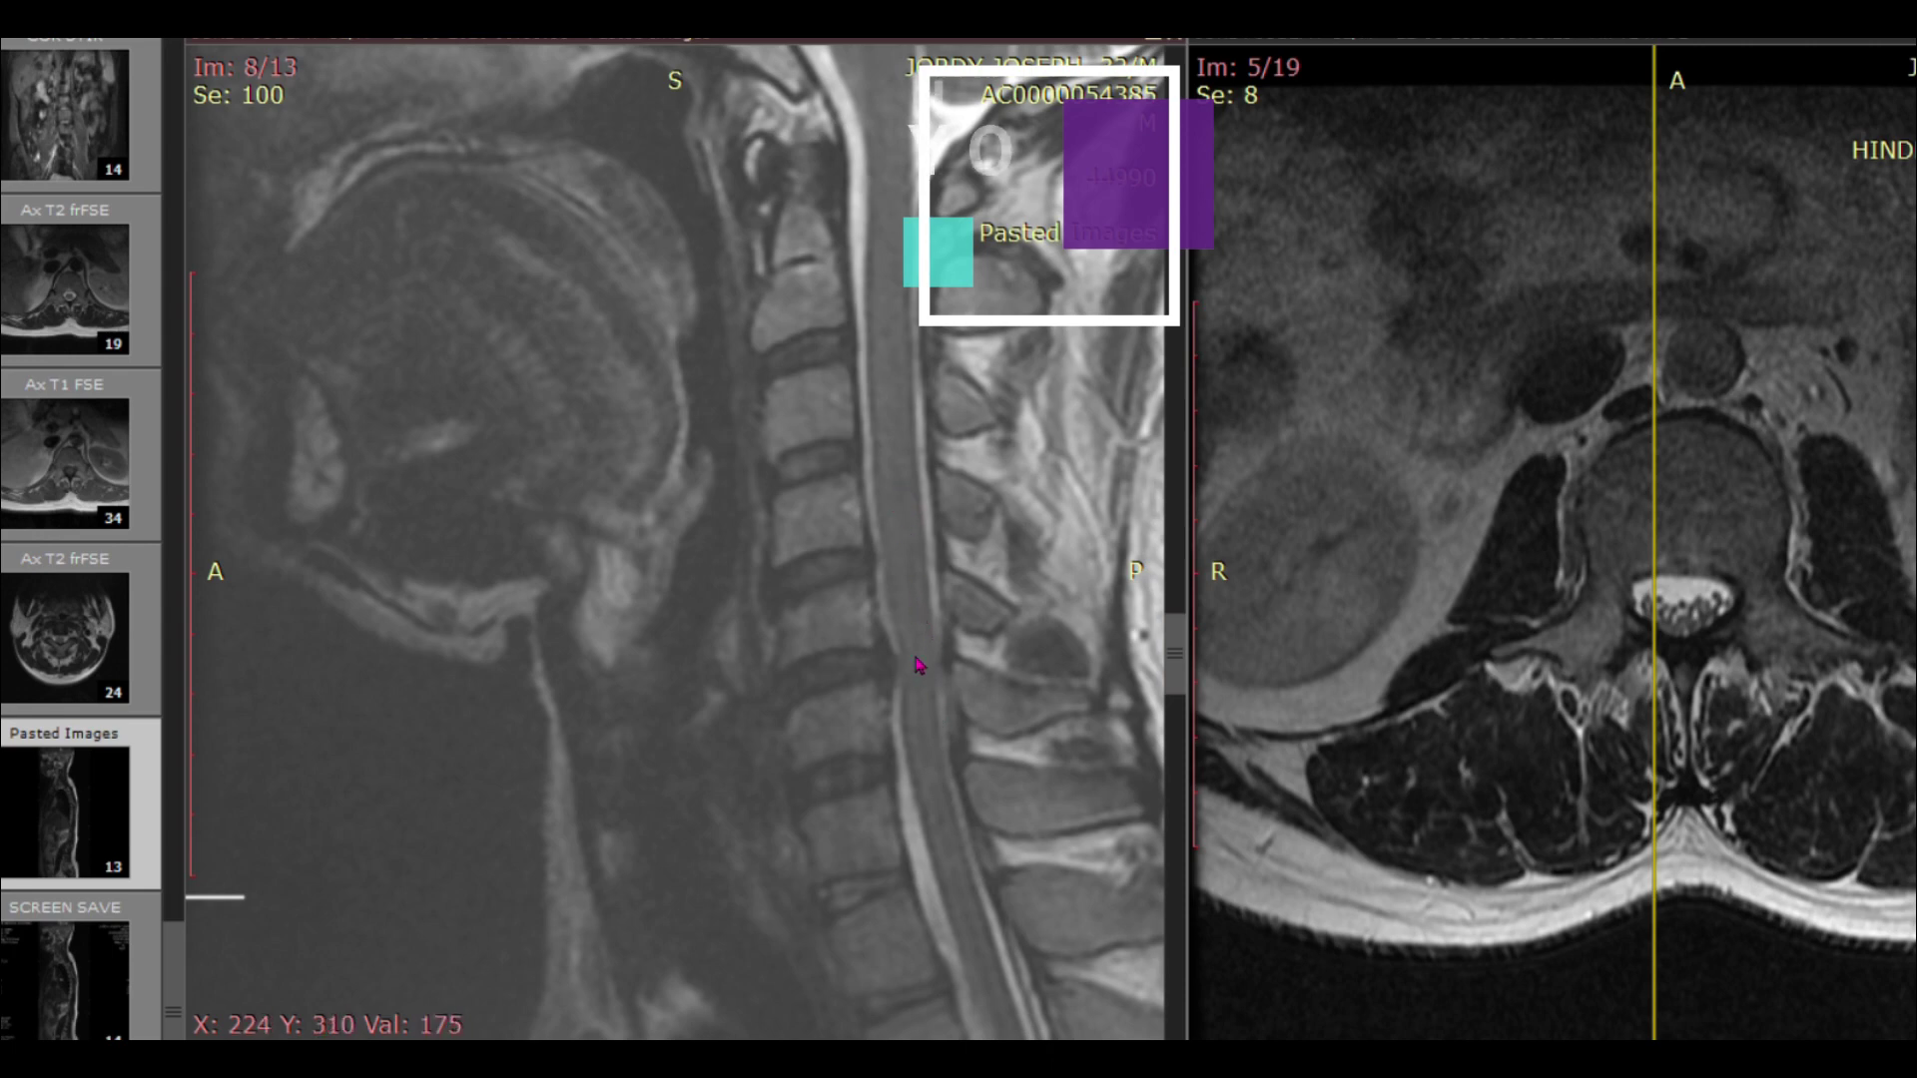
Step: Load the 24-image cervical Ax T2 frFSE series beside the sagittal view and advance through it to slice 12
left_click_drag(74, 646, 1776, 522)
scroll(1718, 589, "down", 2)
scroll(1716, 587, "down", 1)
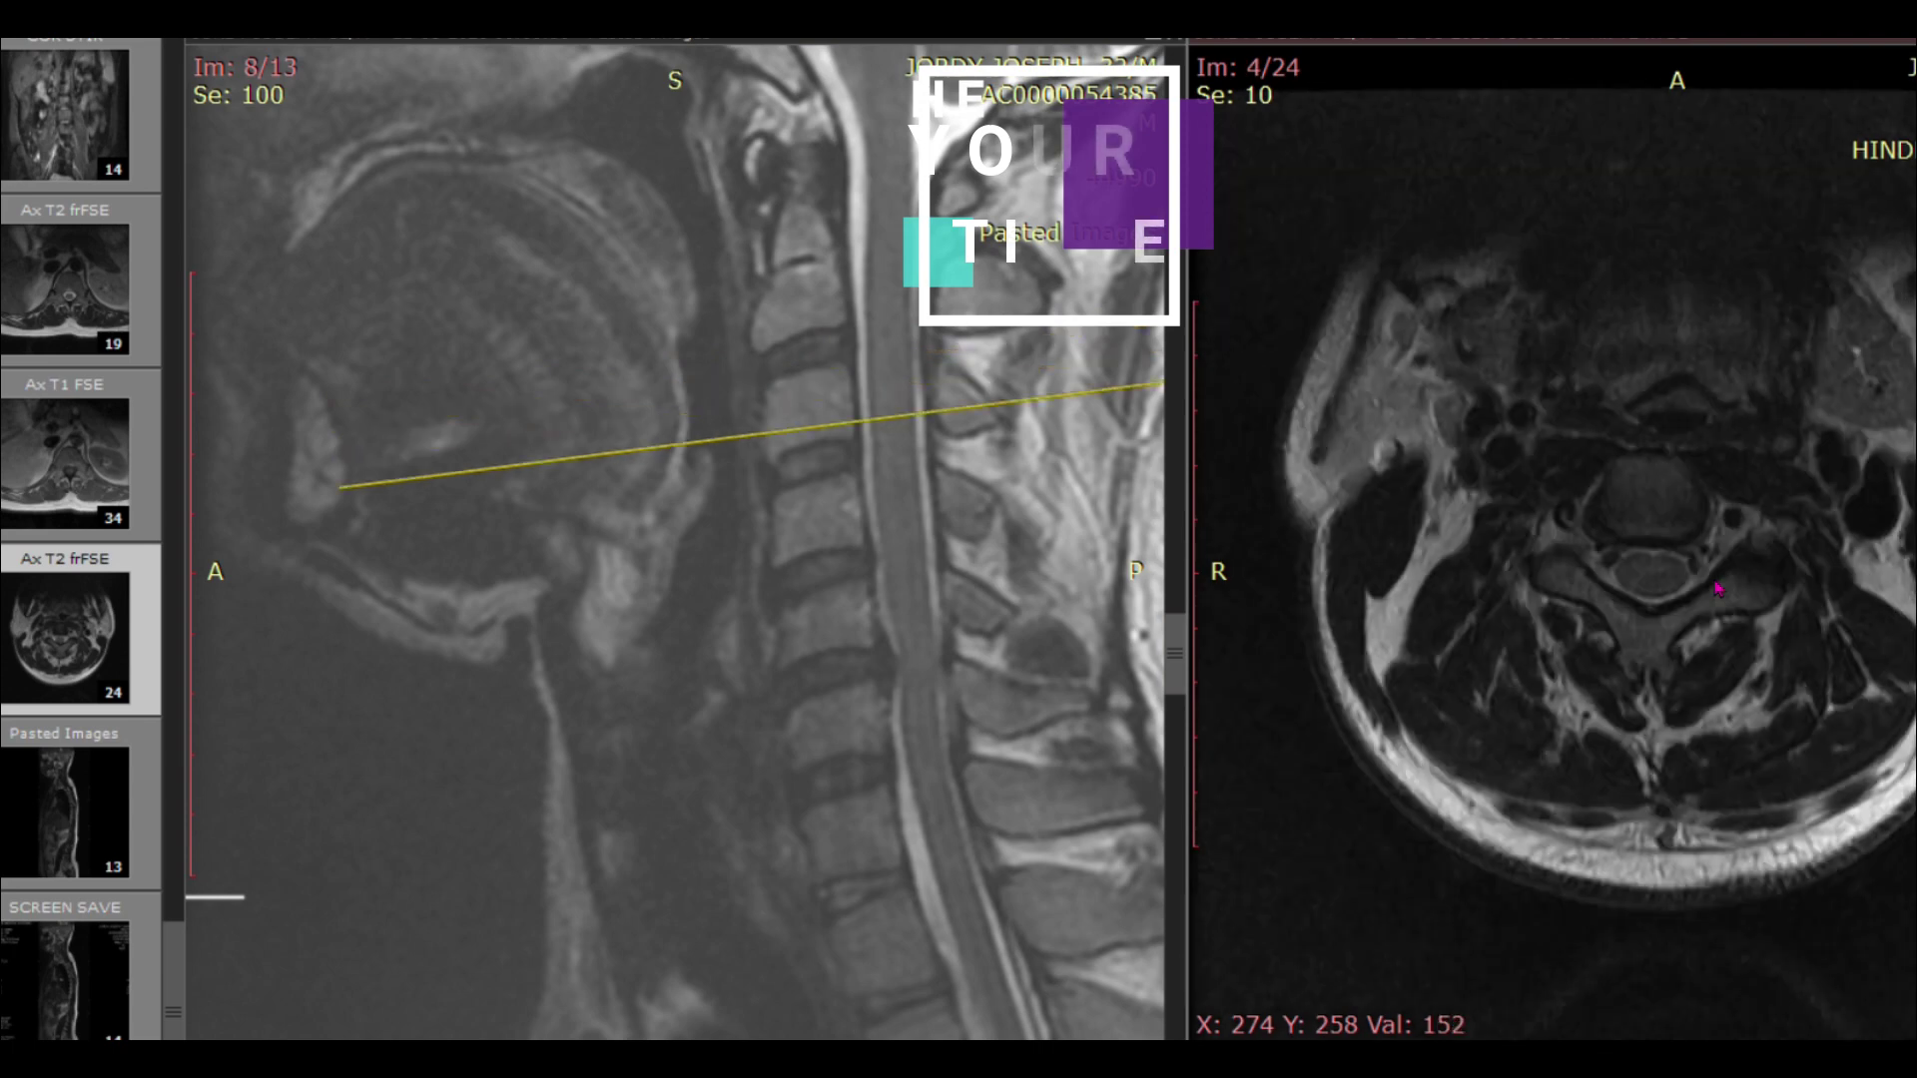
scroll(1700, 602, "down", 1)
scroll(1701, 603, "down", 1)
scroll(1702, 605, "up", 1)
scroll(1703, 607, "down", 3)
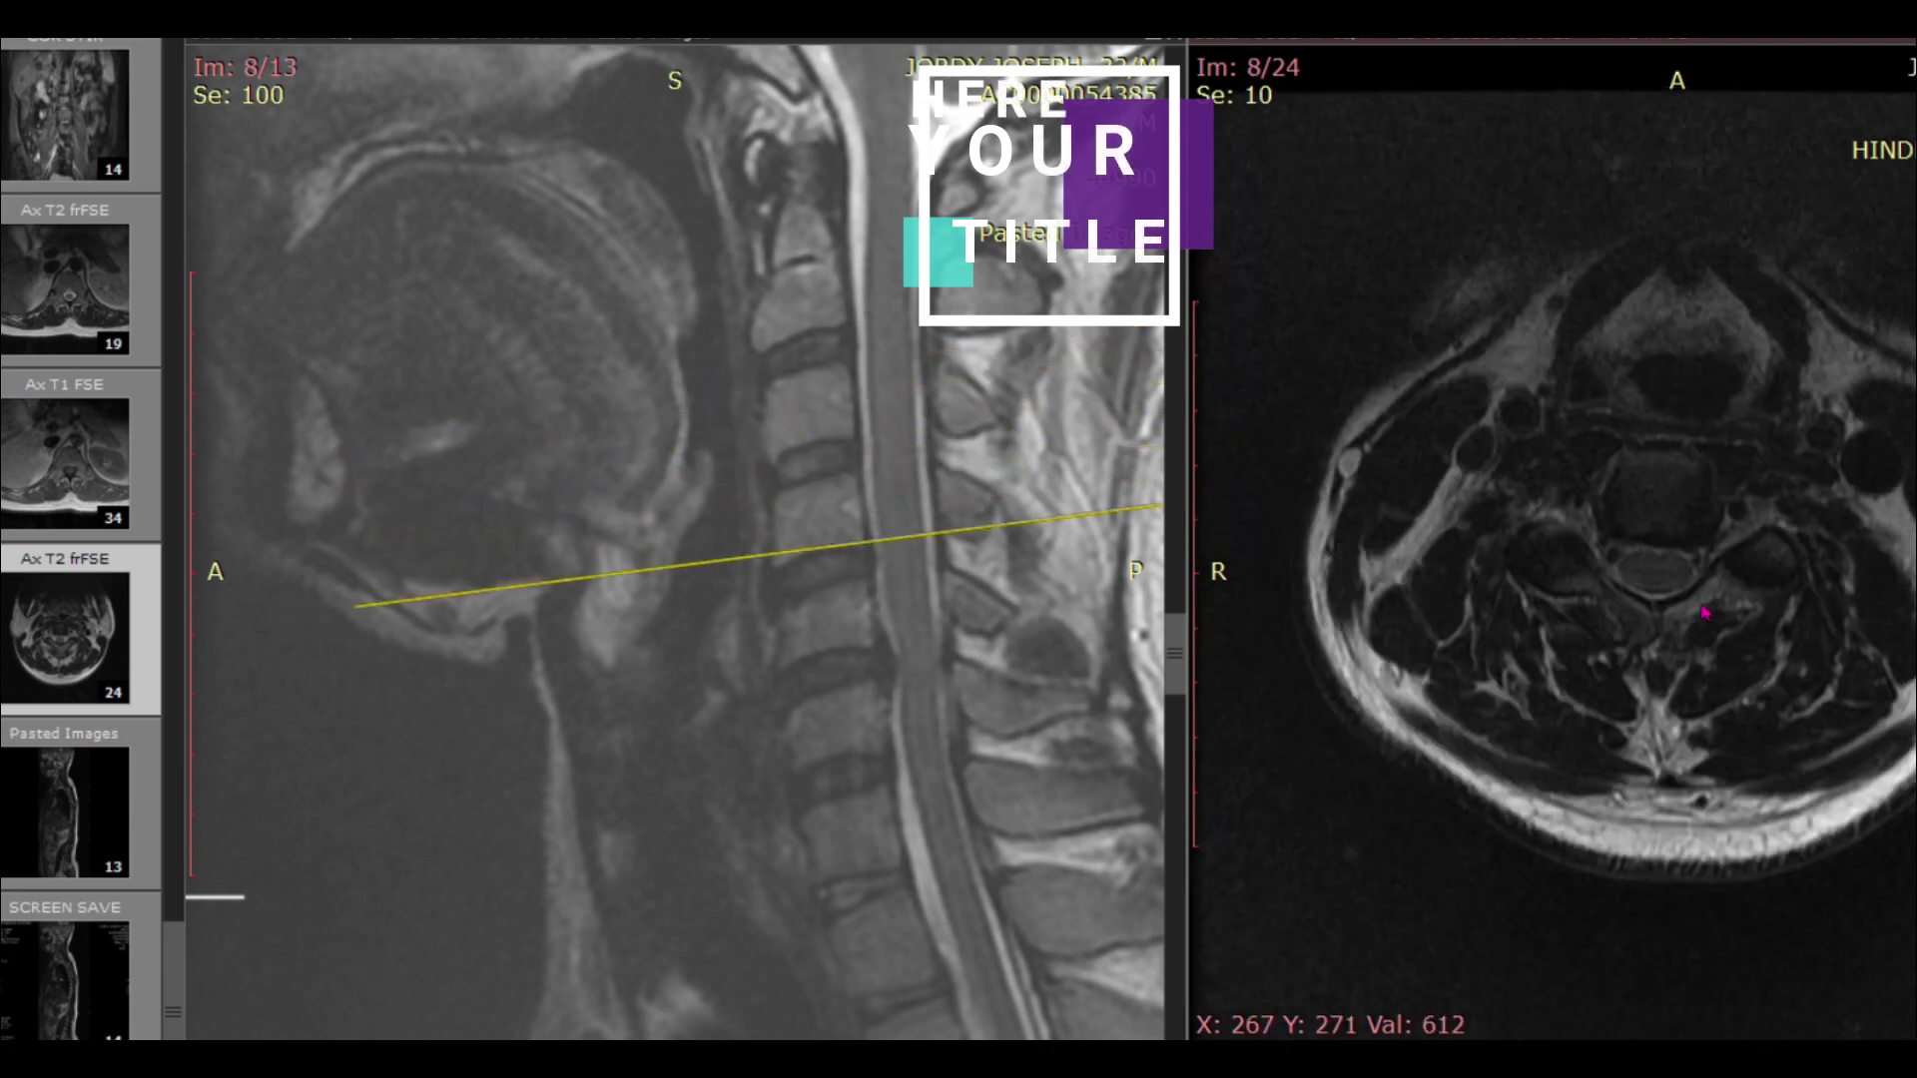
scroll(1704, 612, "down", 4)
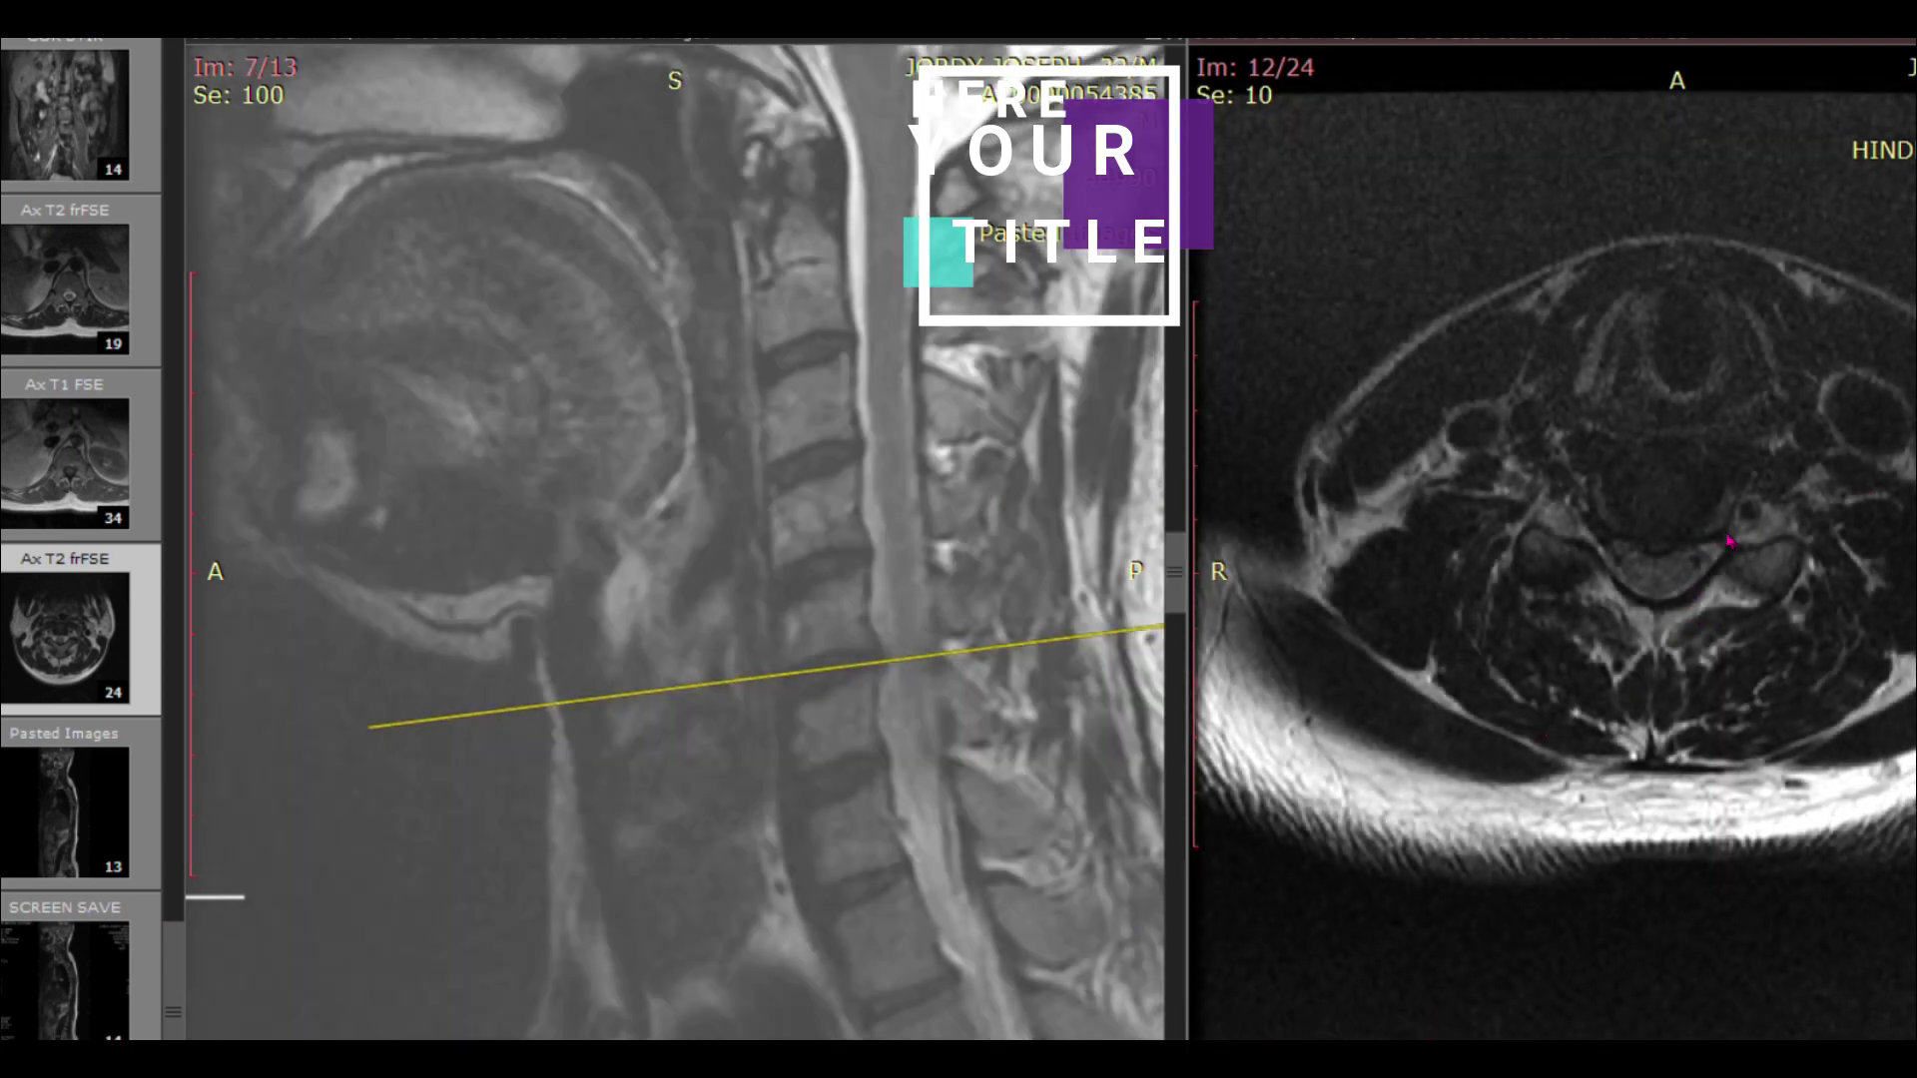
Step: Adjust the axial cervical image to about window level 481 and width 1347, and compare slice 12 with the slices above it
left_click_drag(1733, 548, 1479, 909)
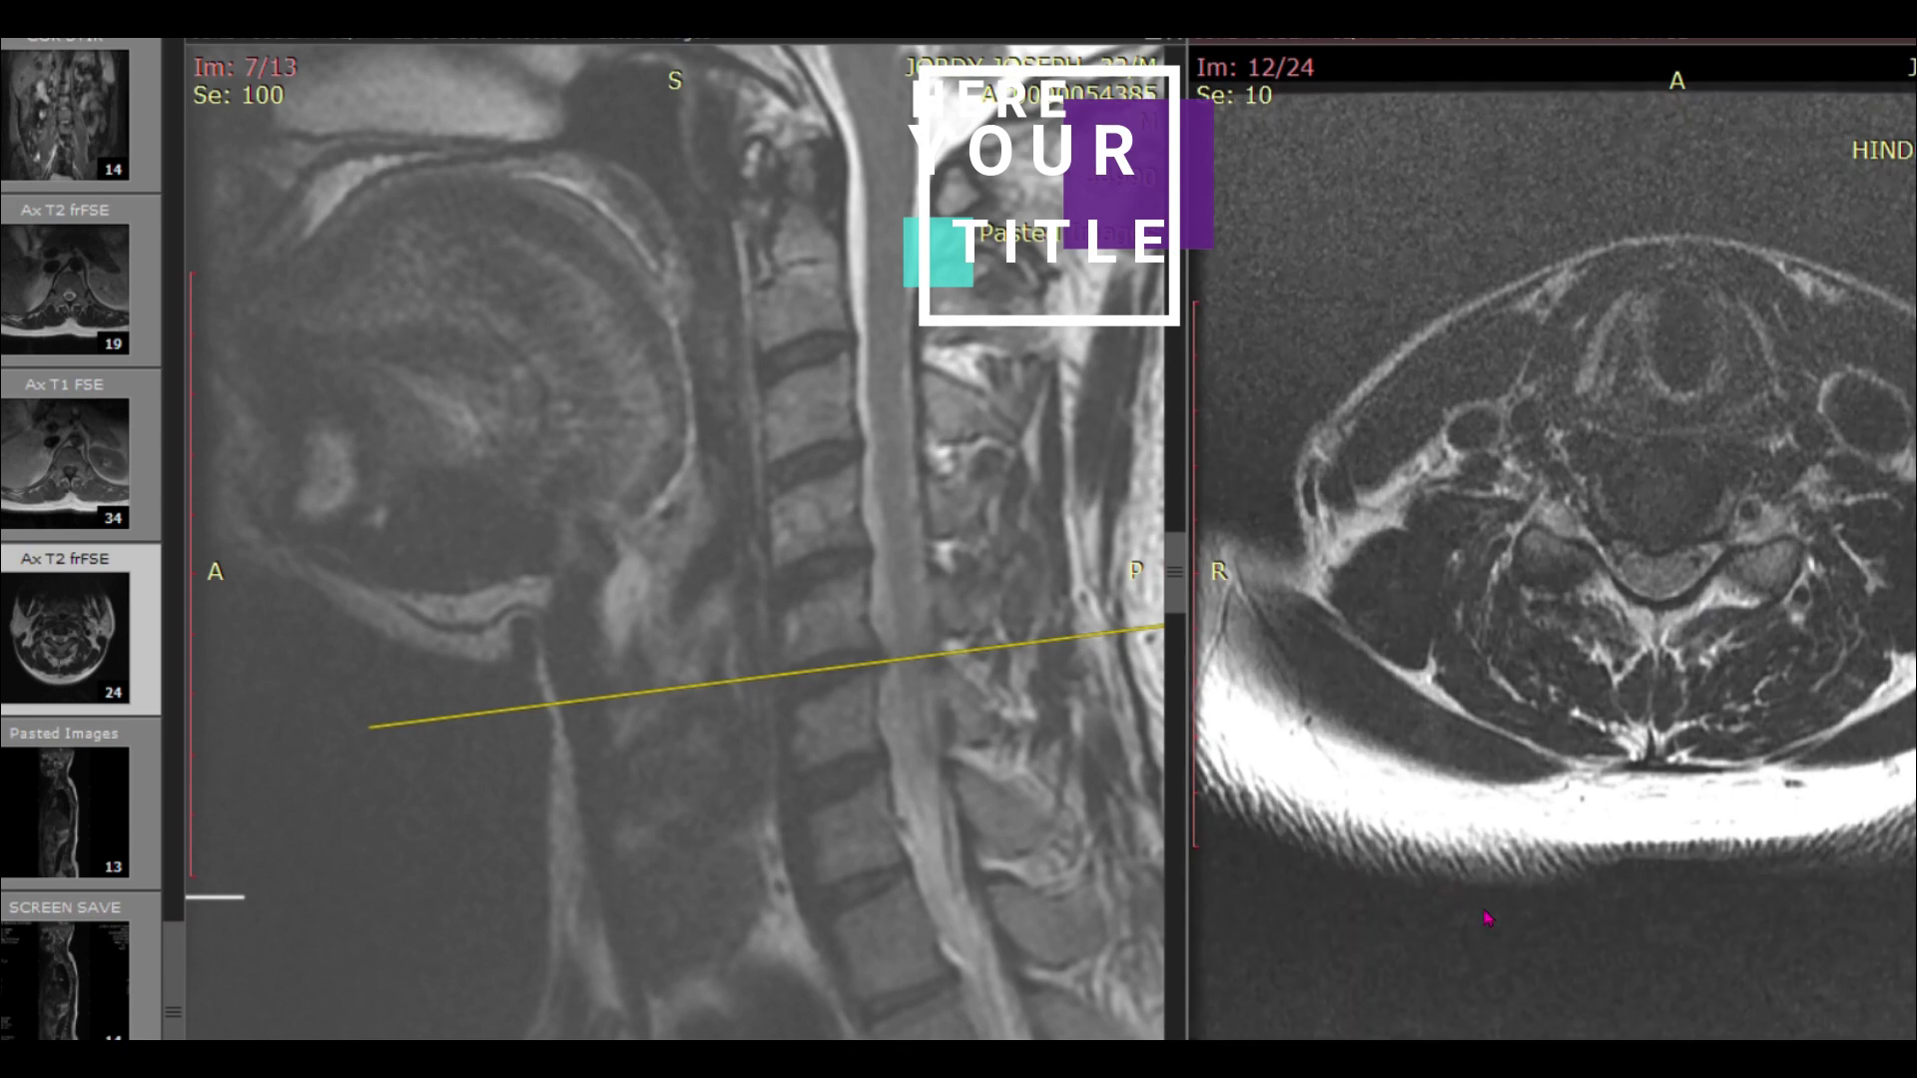
scroll(1657, 560, "up", 3)
scroll(1665, 570, "down", 3)
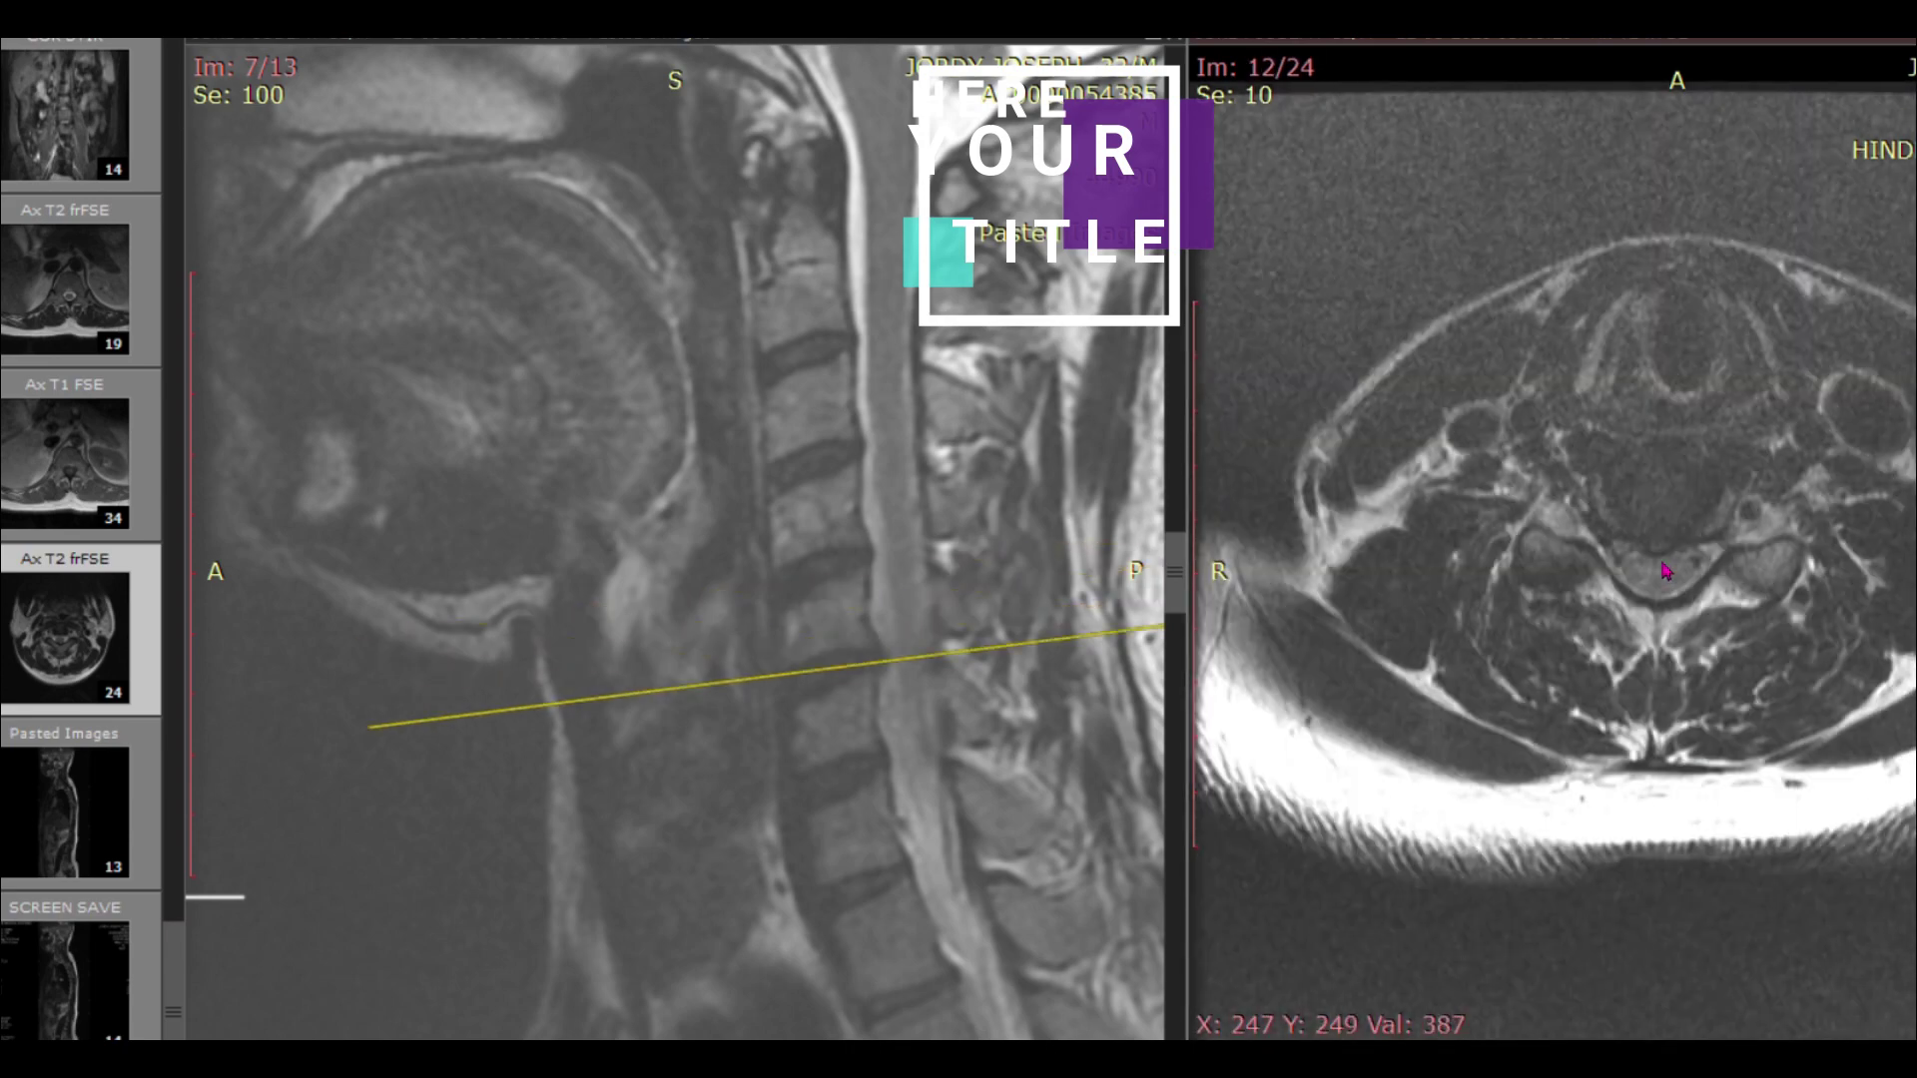
Step: Examine the cervical cord on the sagittal slices around slice 8, at the level of axial slice 12
scroll(1663, 564, "down", 1)
scroll(1668, 565, "up", 1)
scroll(1004, 659, "down", 1)
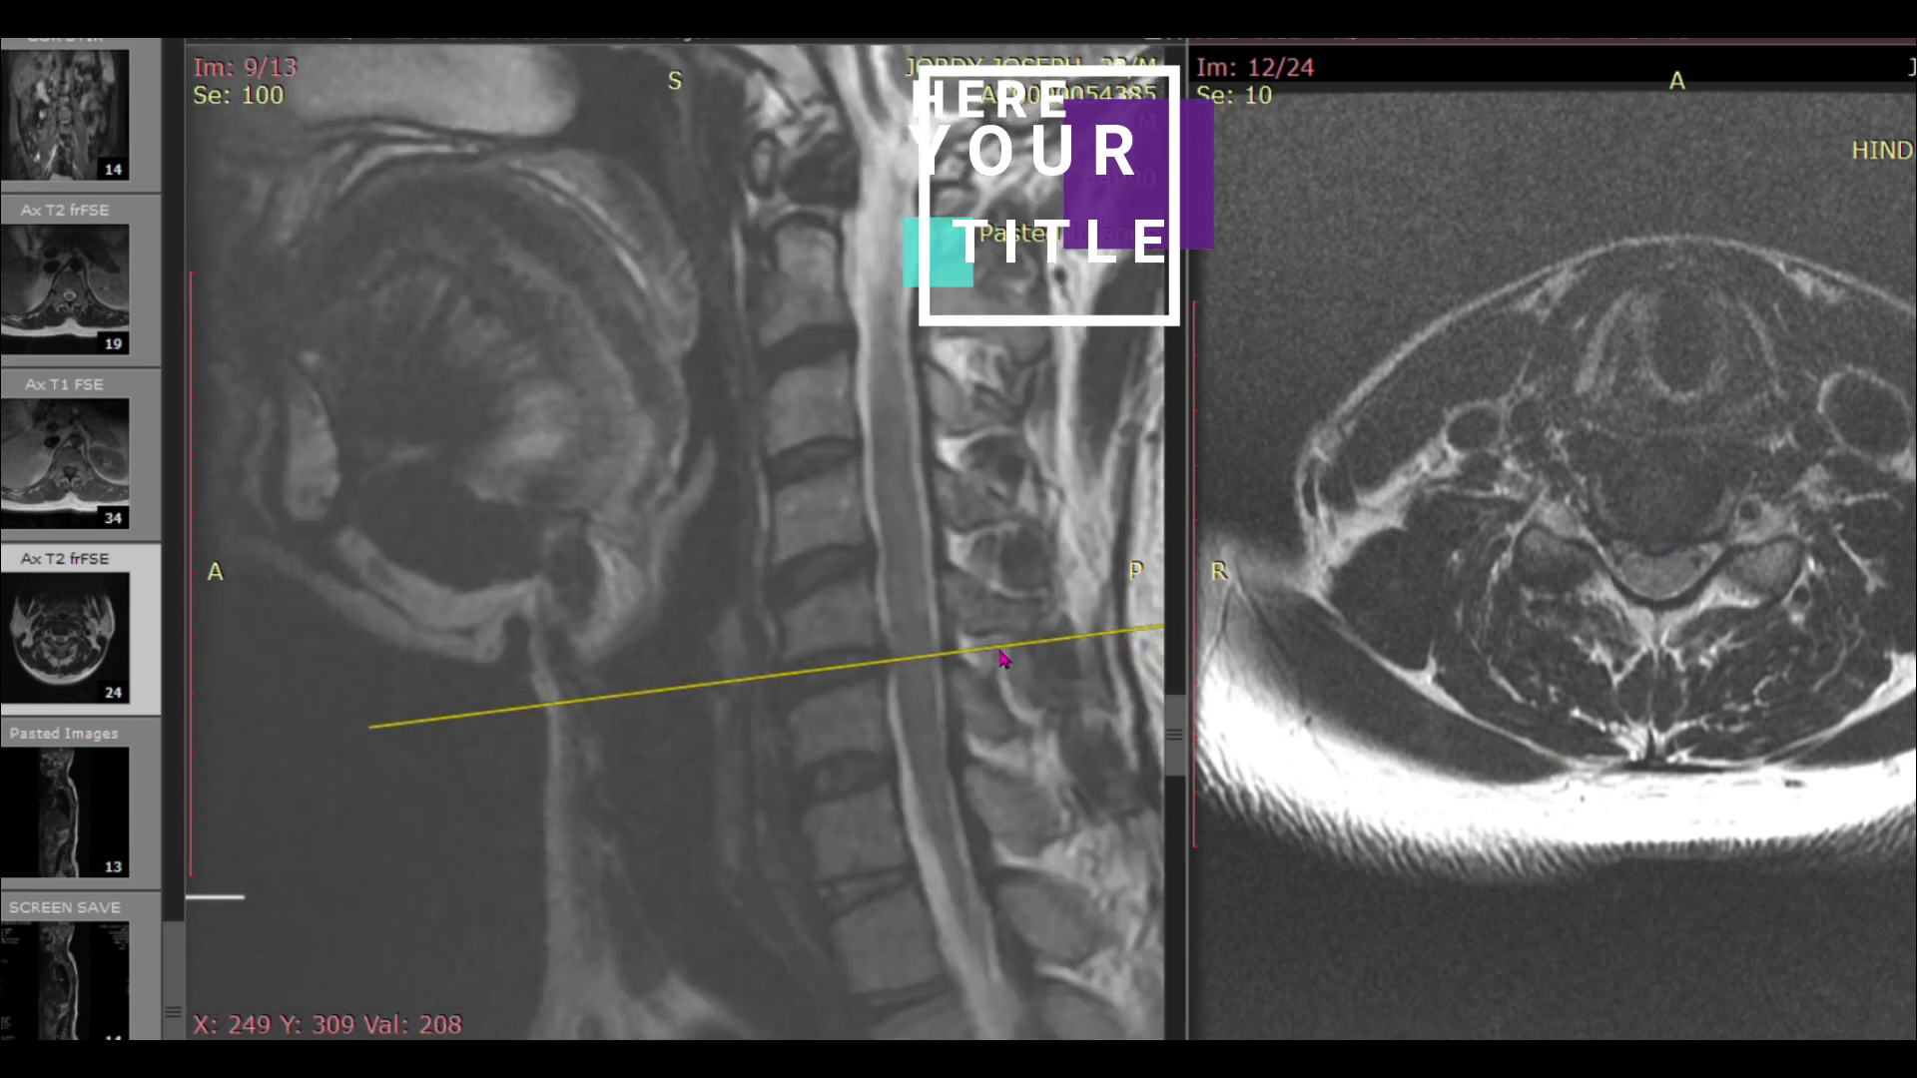
scroll(992, 654, "down", 1)
scroll(993, 654, "up", 1)
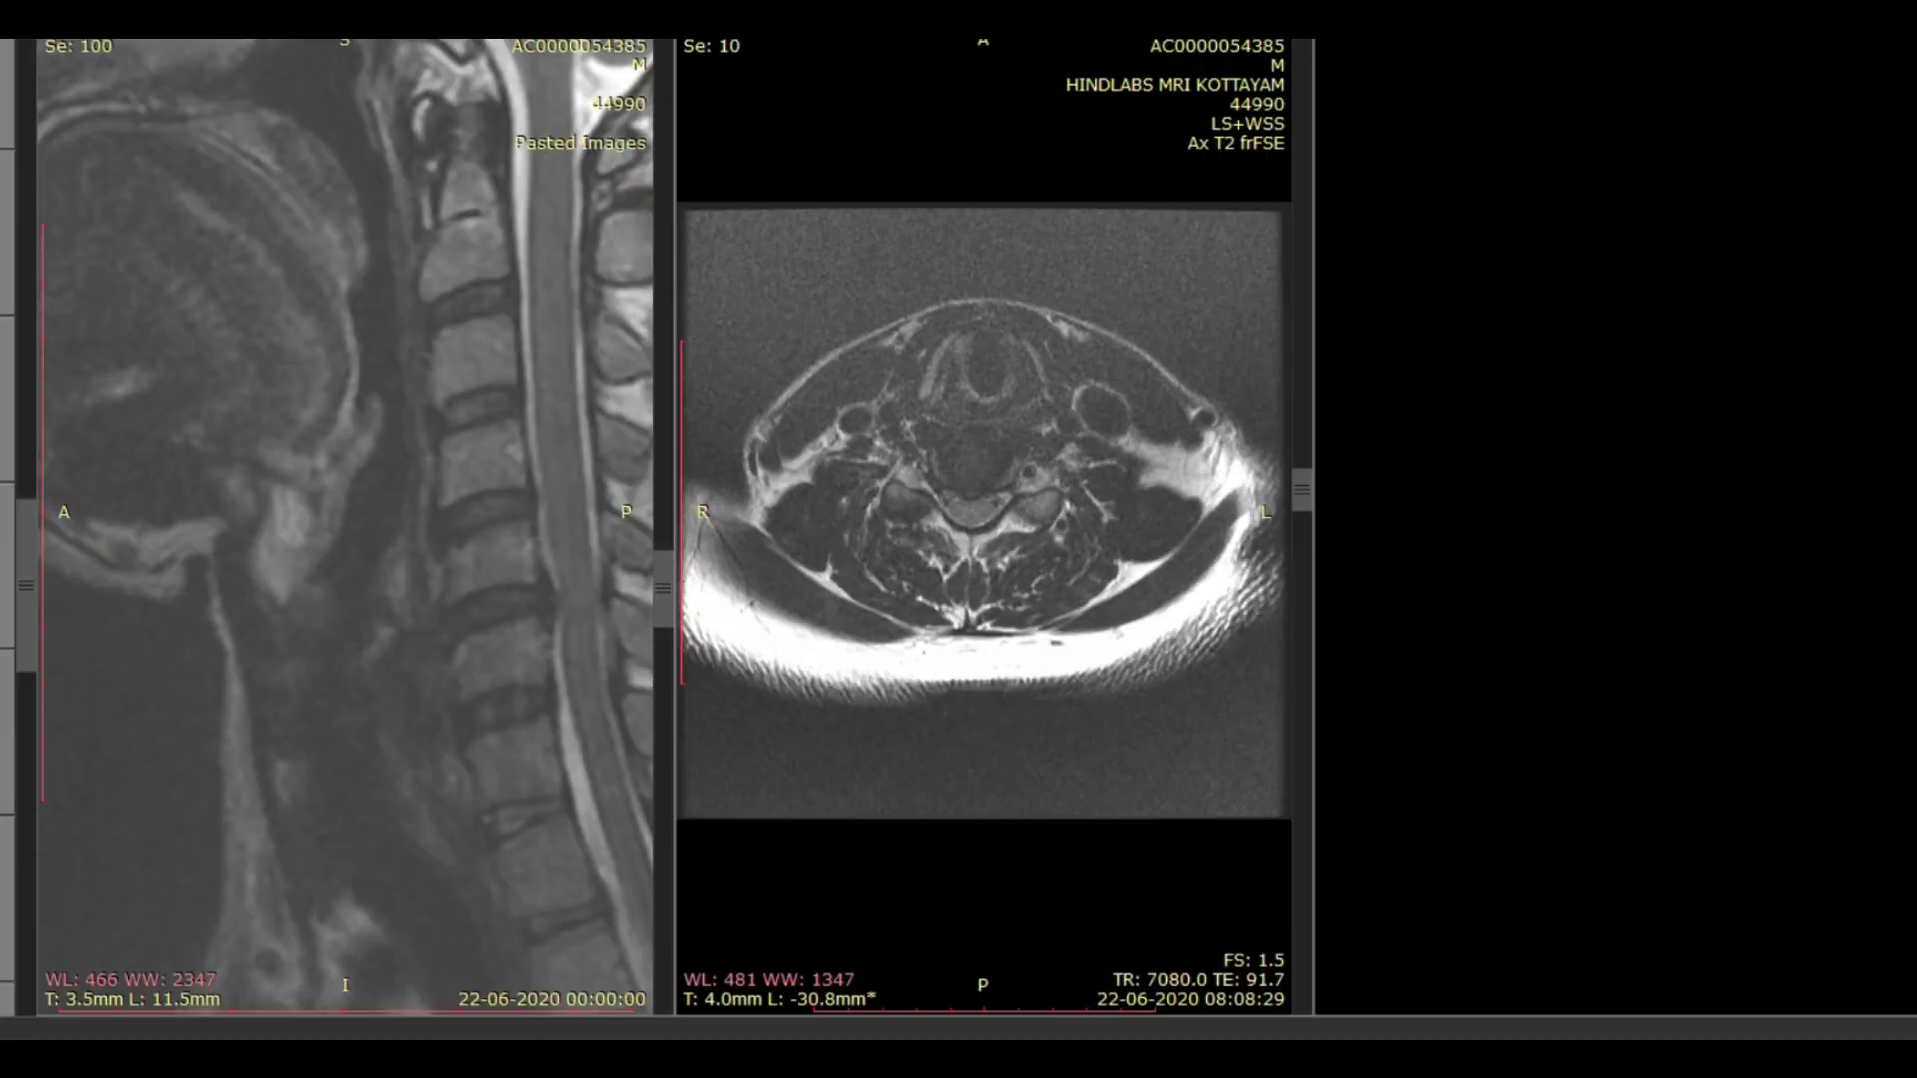
Step: Load the Sag T1 FSE series beside the axial view and bring the lumbar spine into enlarged view on both sagittal series
left_click_drag(1712, 428, 1718, 439)
scroll(1737, 459, "down", 4)
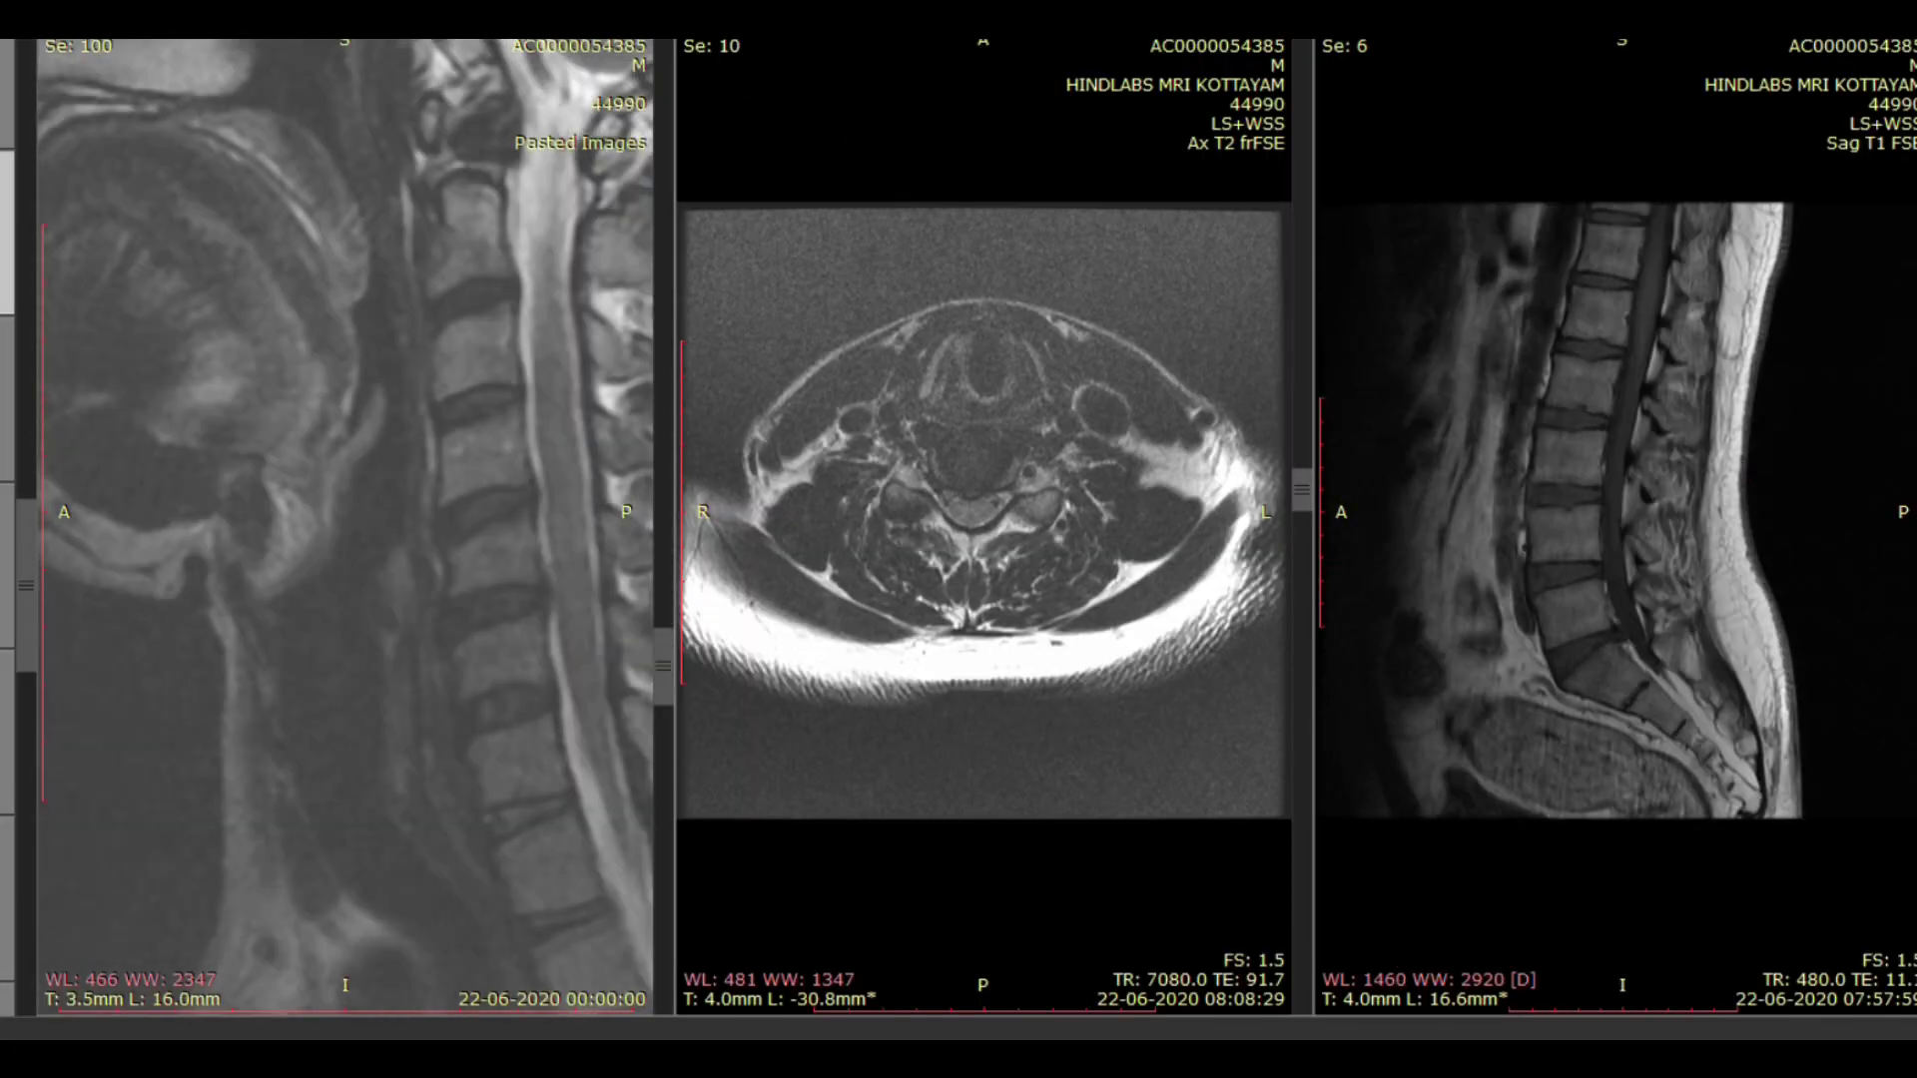
scroll(1542, 611, "up", 3)
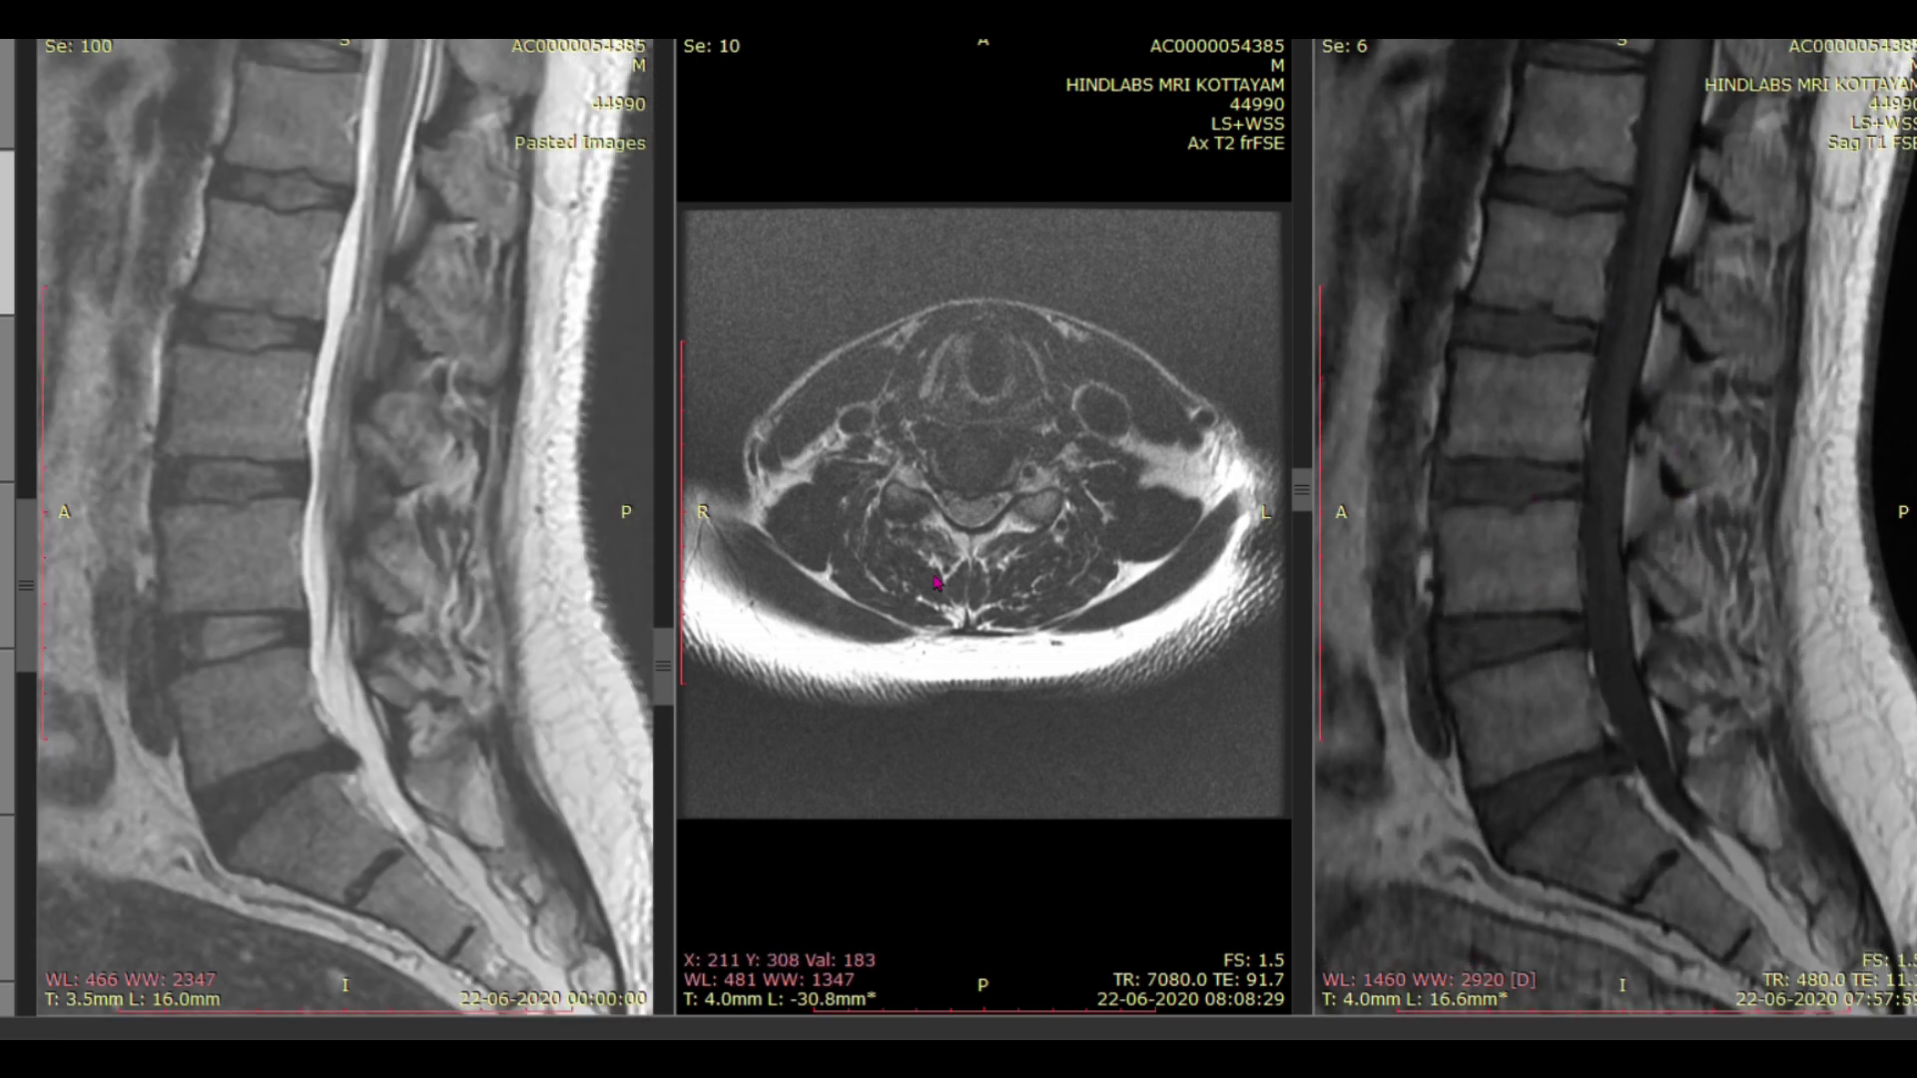
Step: Compare the matching T2 and T1 sagittal slices through the lumbar spine, from the midline out to the neural foramina
scroll(210, 614, "down", 3)
scroll(231, 502, "up", 3)
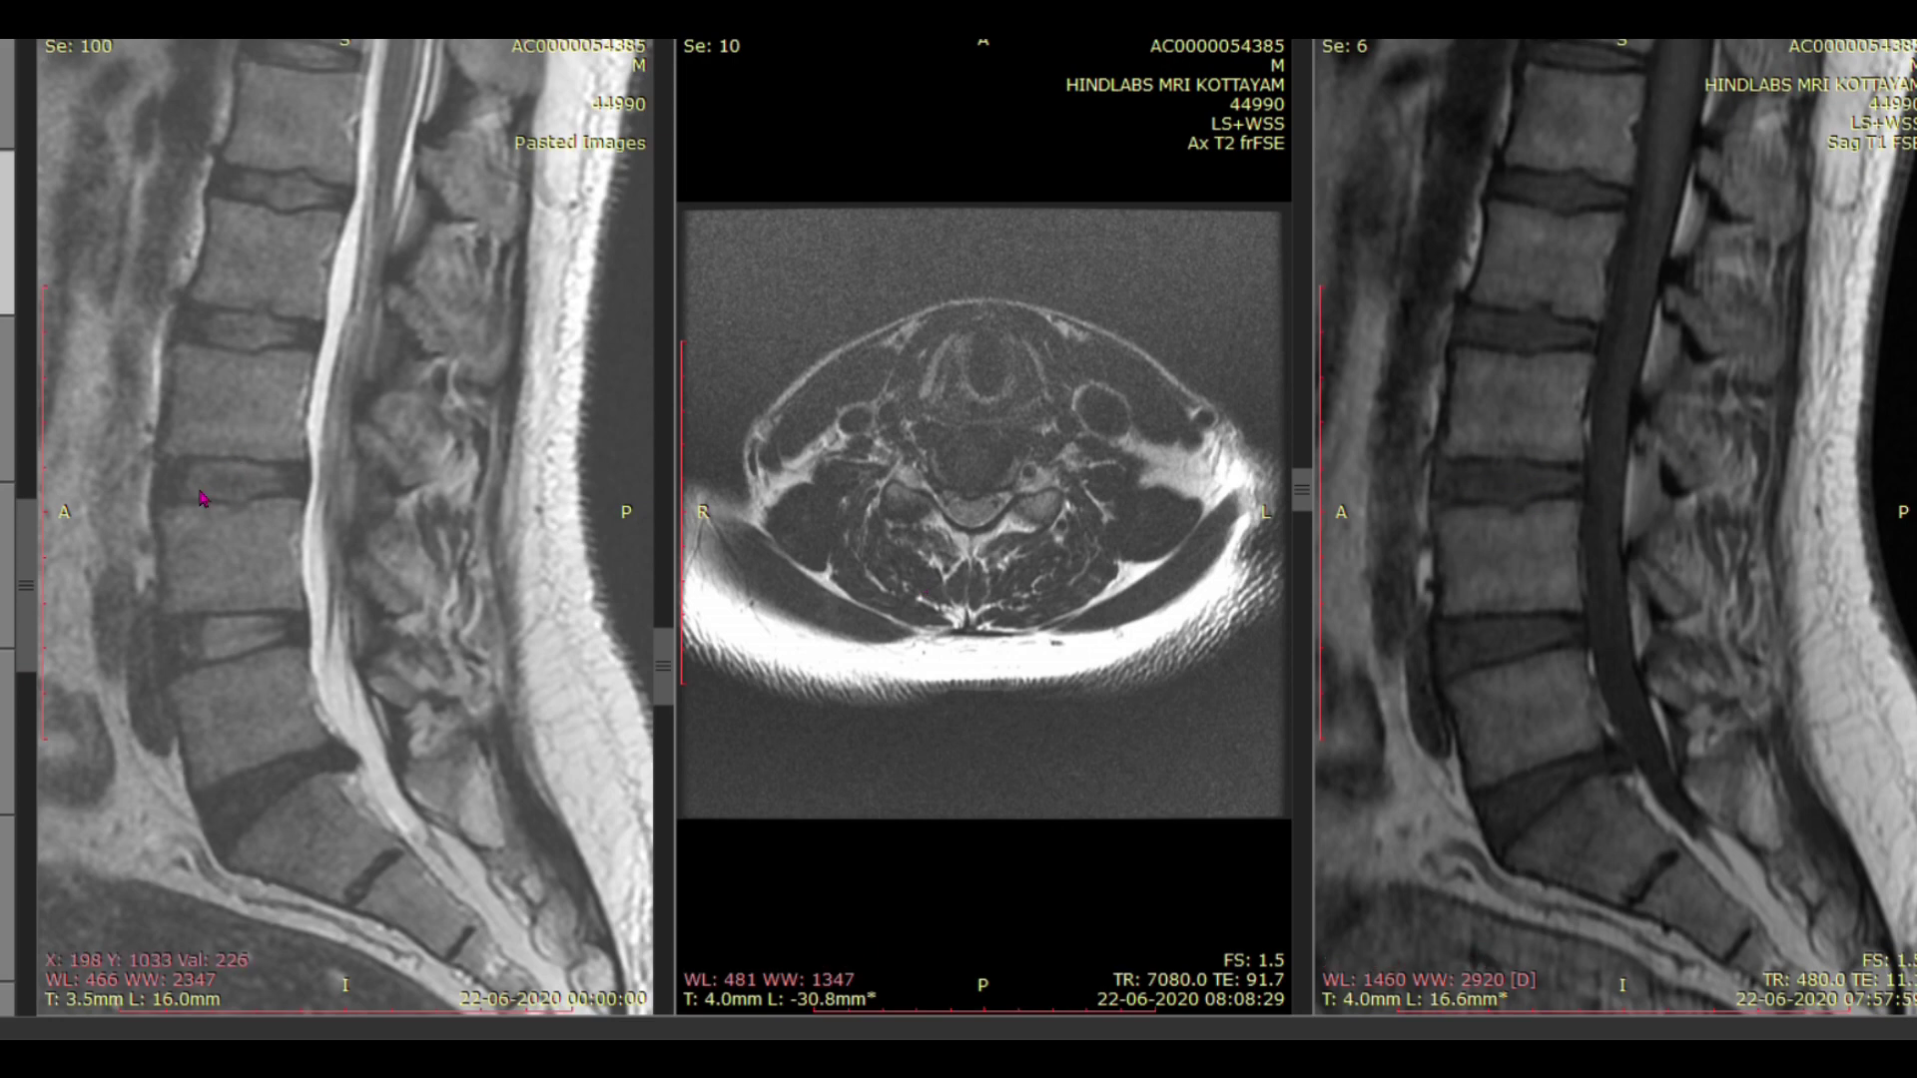
scroll(200, 497, "down", 3)
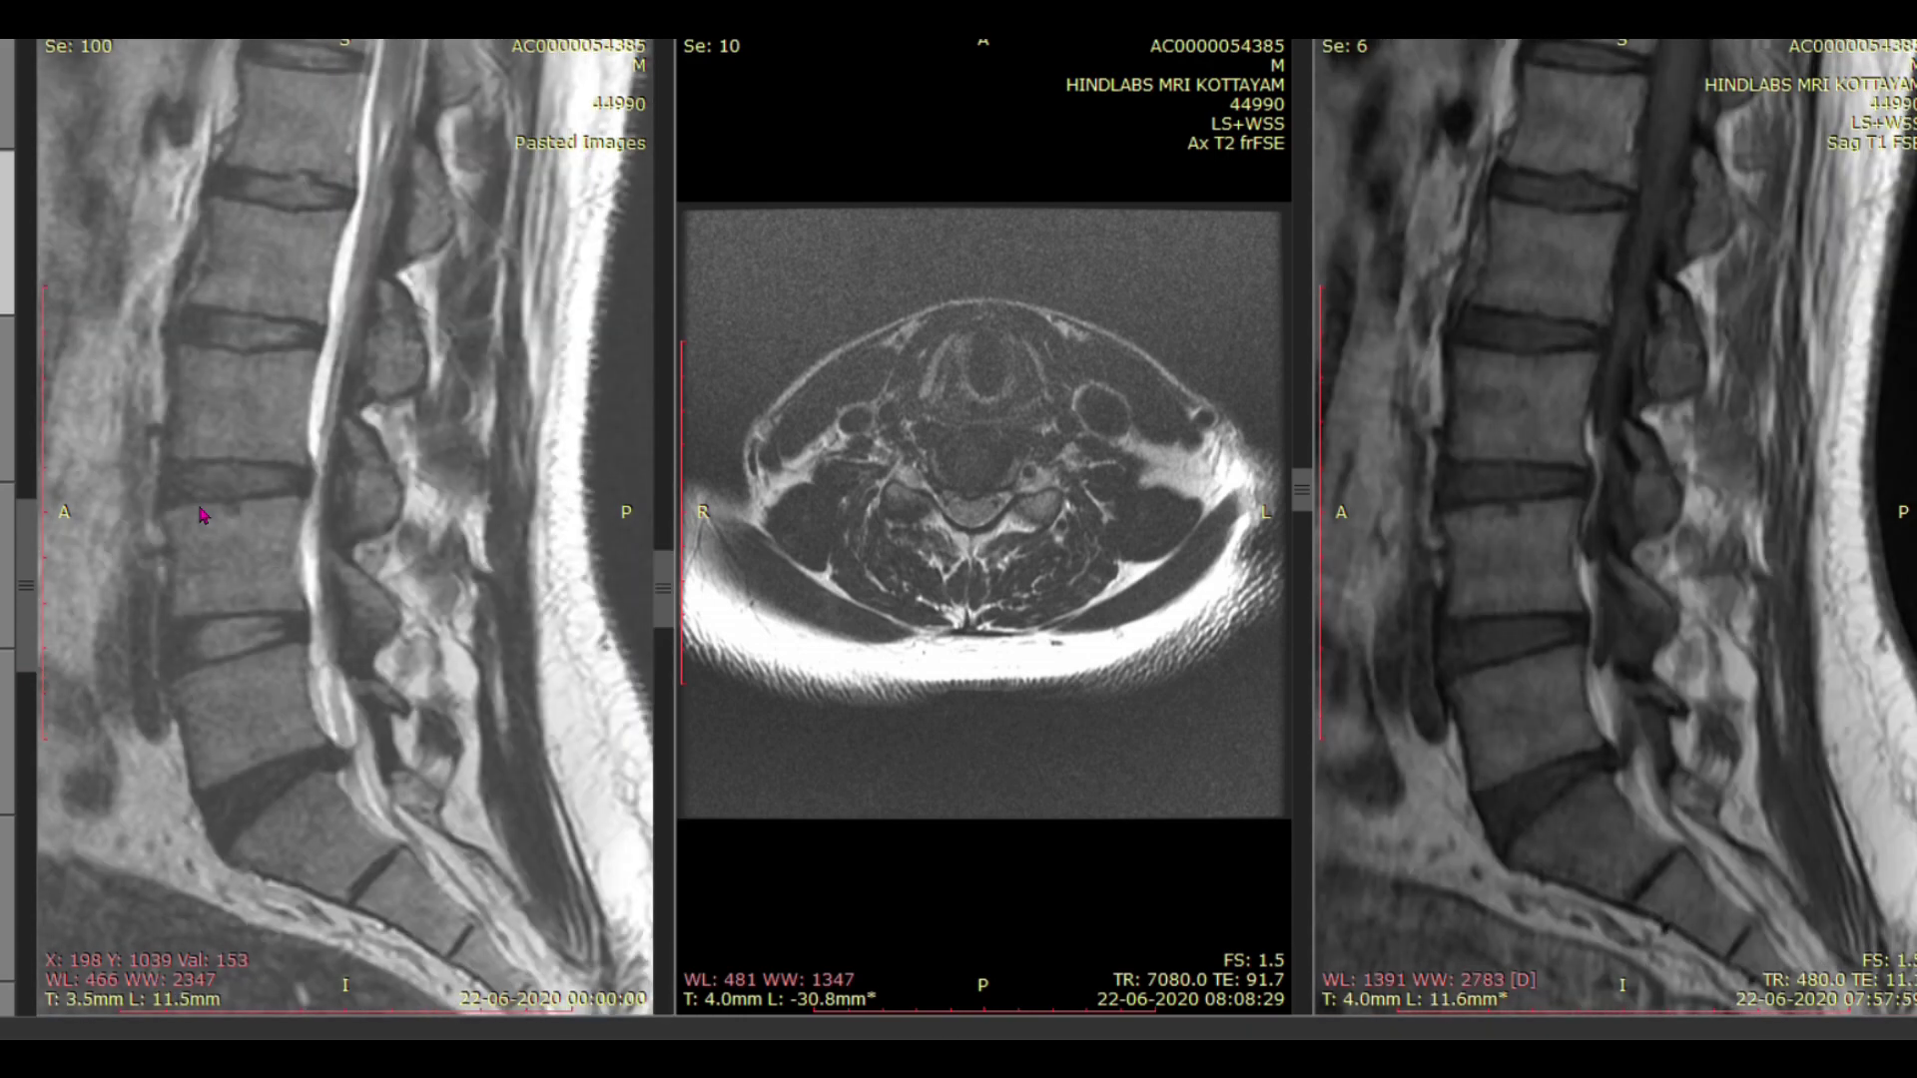
scroll(203, 514, "up", 2)
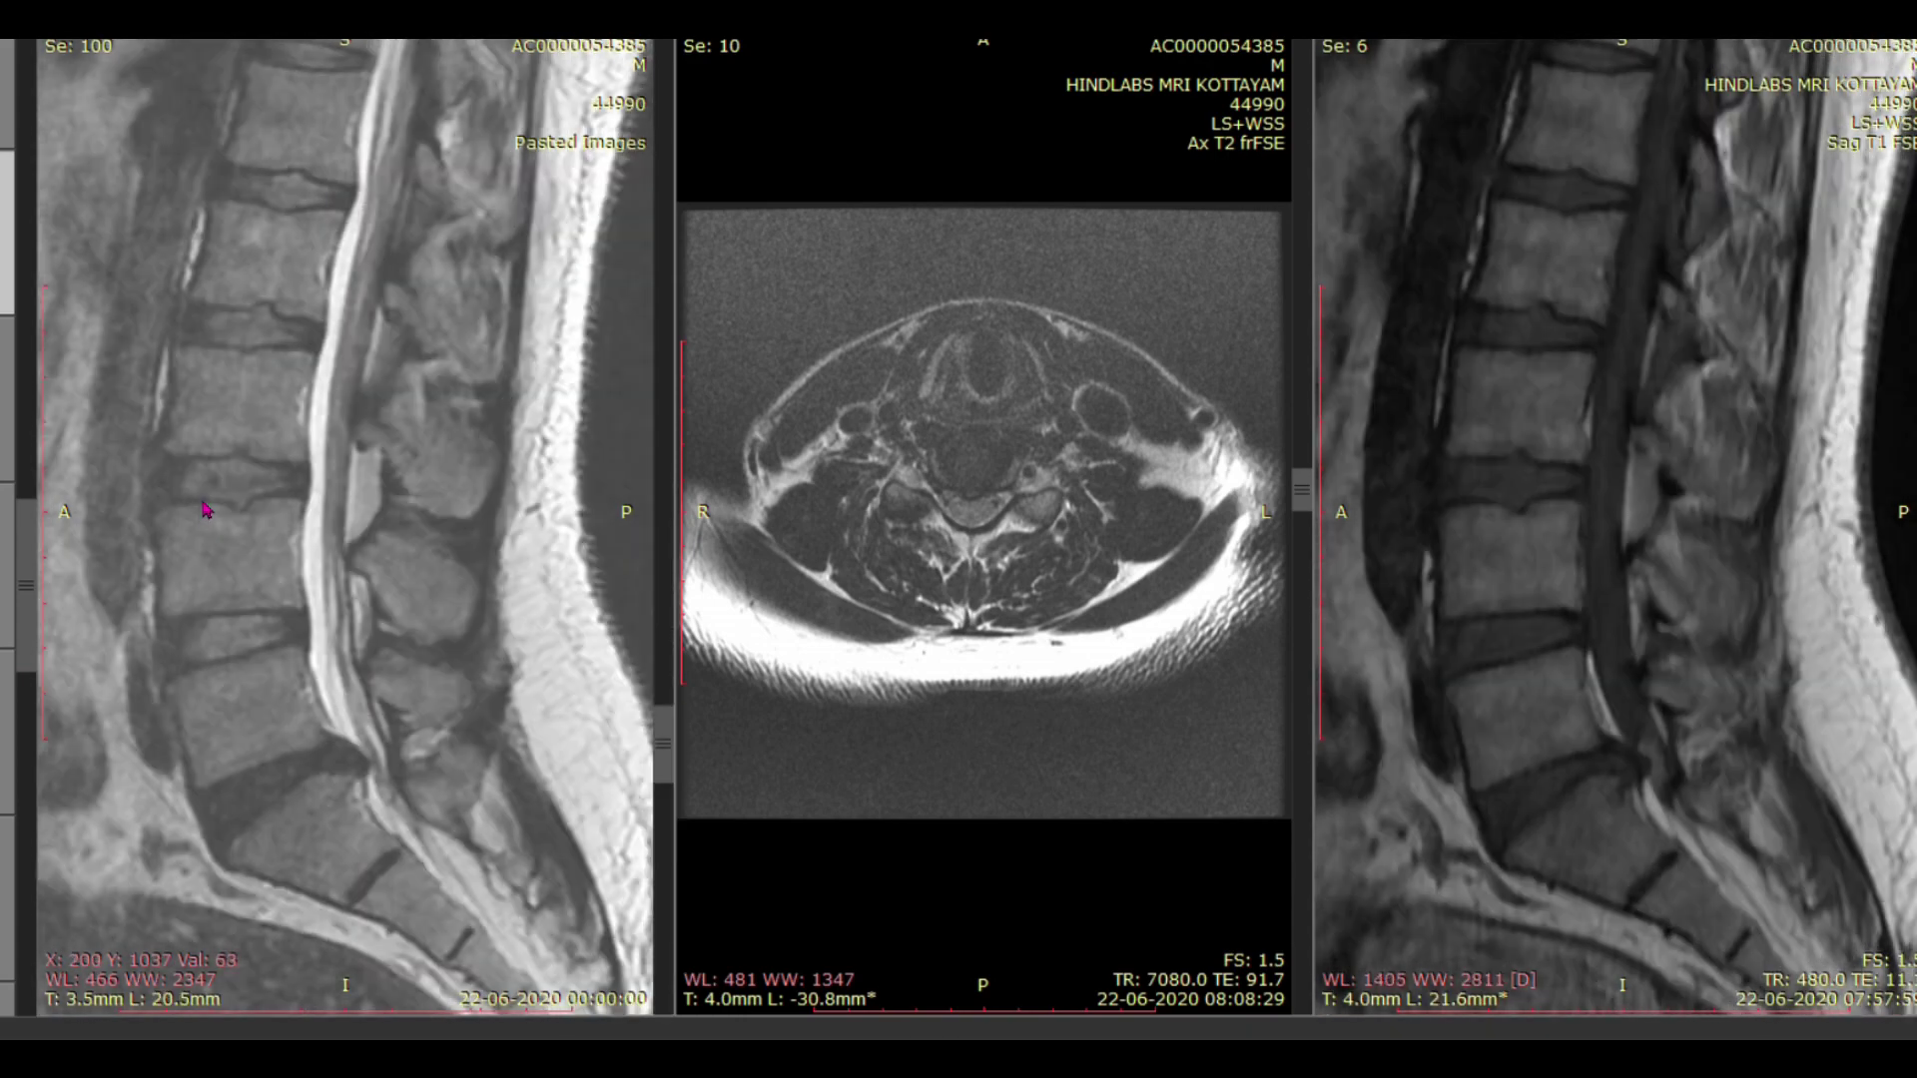
scroll(204, 512, "down", 1)
scroll(205, 517, "down", 1)
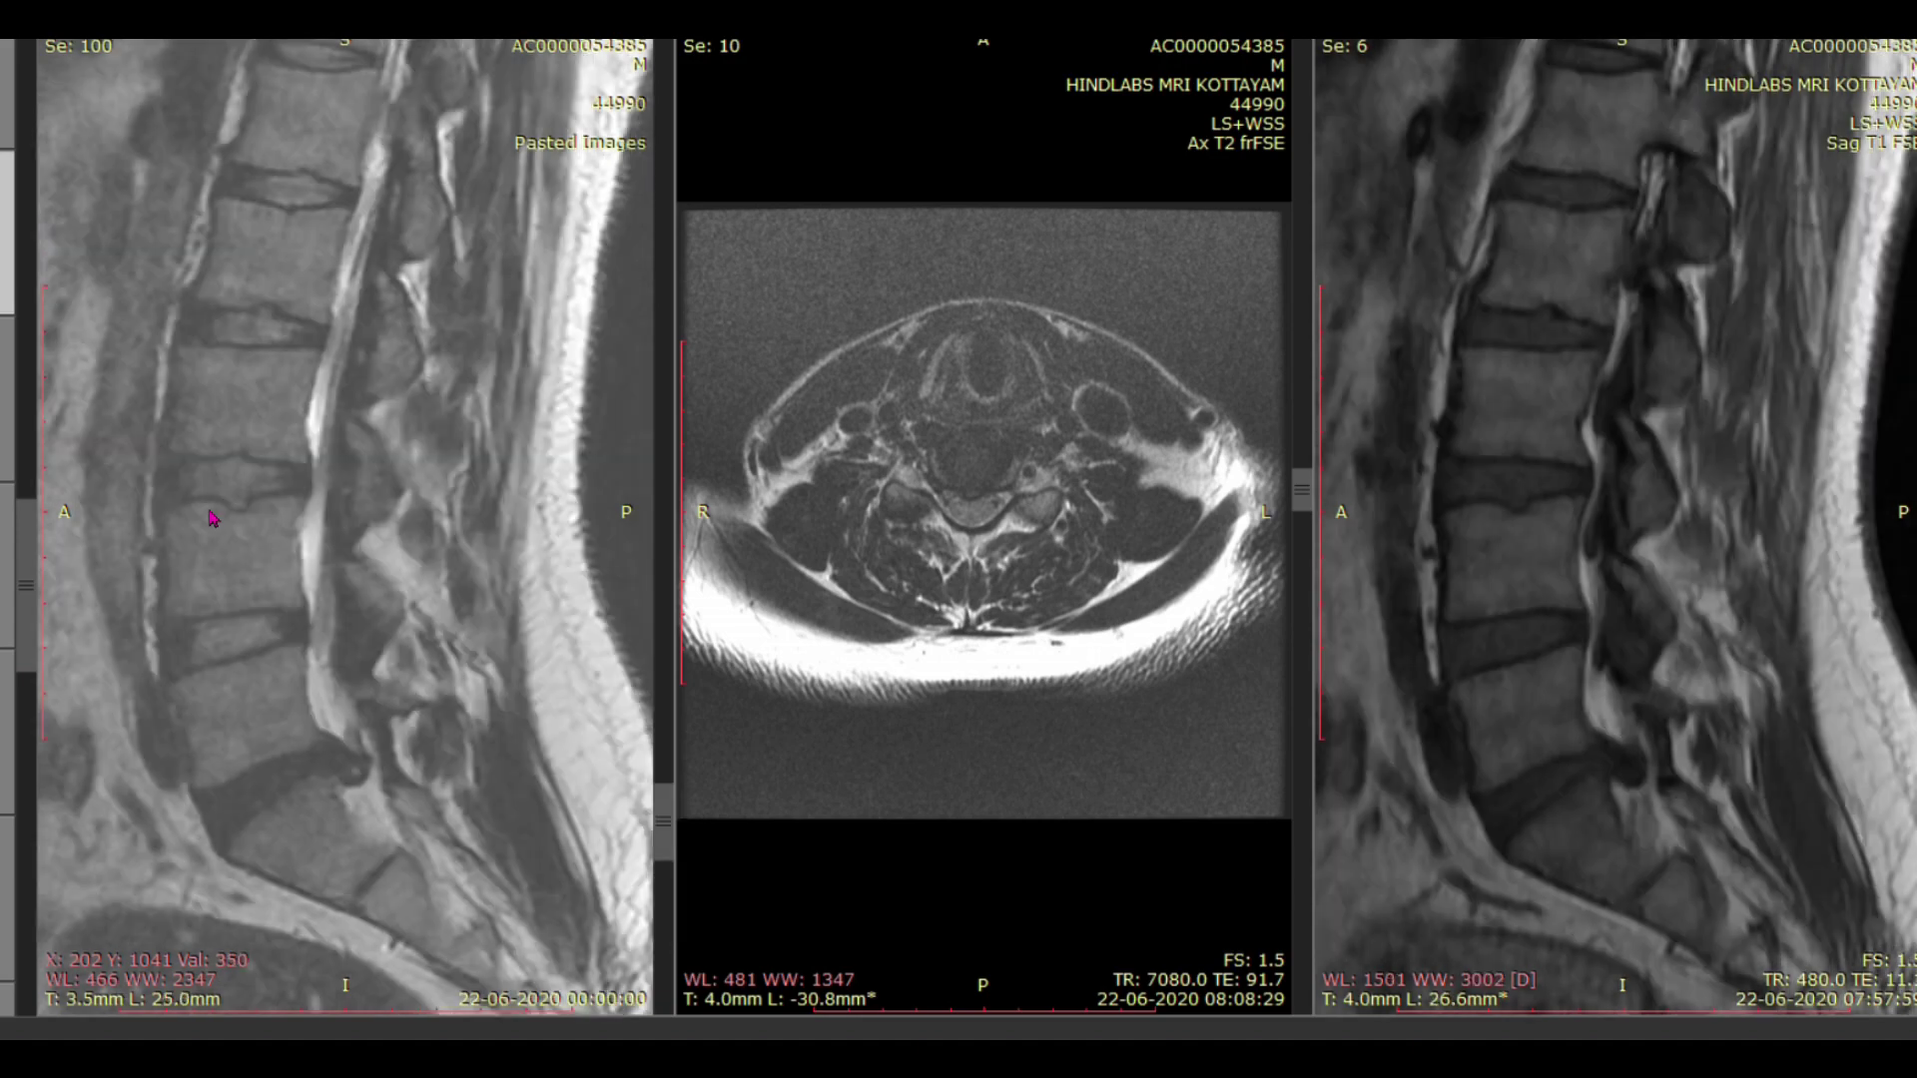
scroll(210, 517, "up", 1)
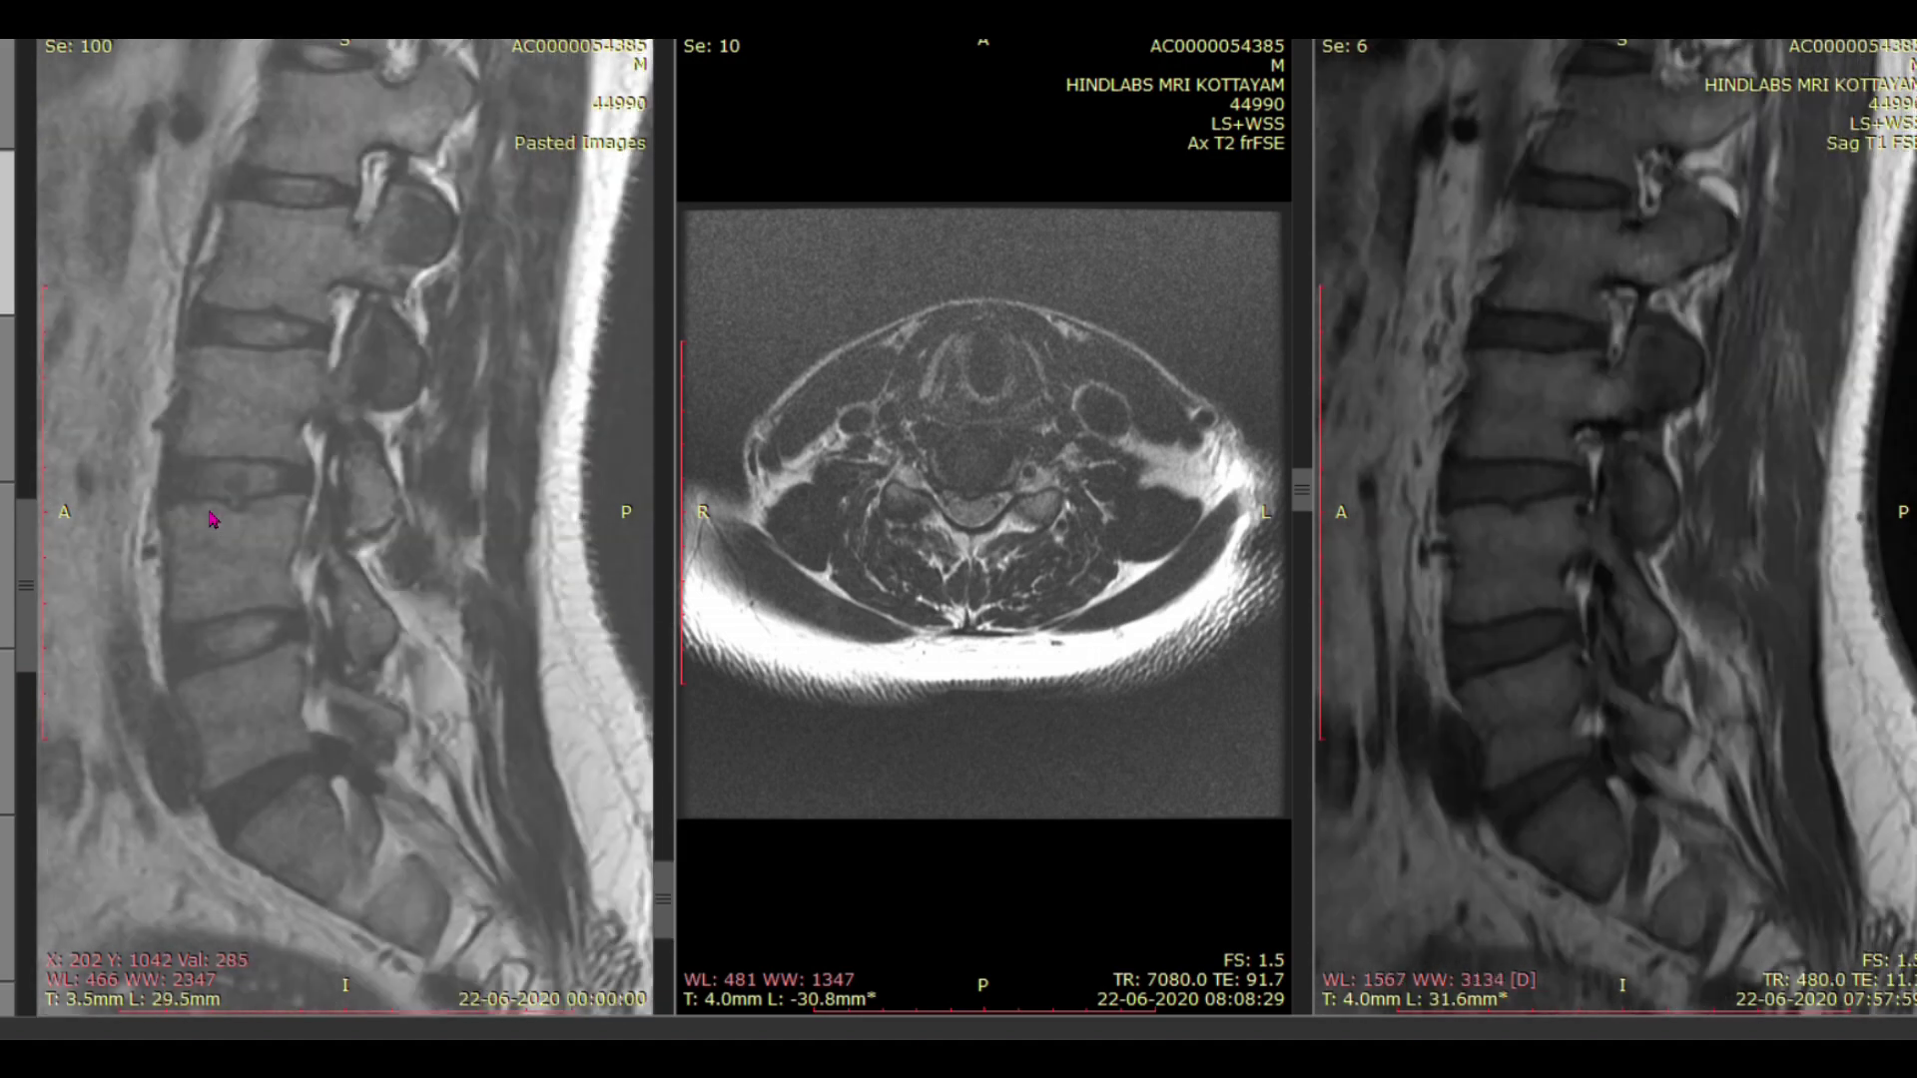
scroll(210, 518, "down", 1)
scroll(211, 518, "up", 1)
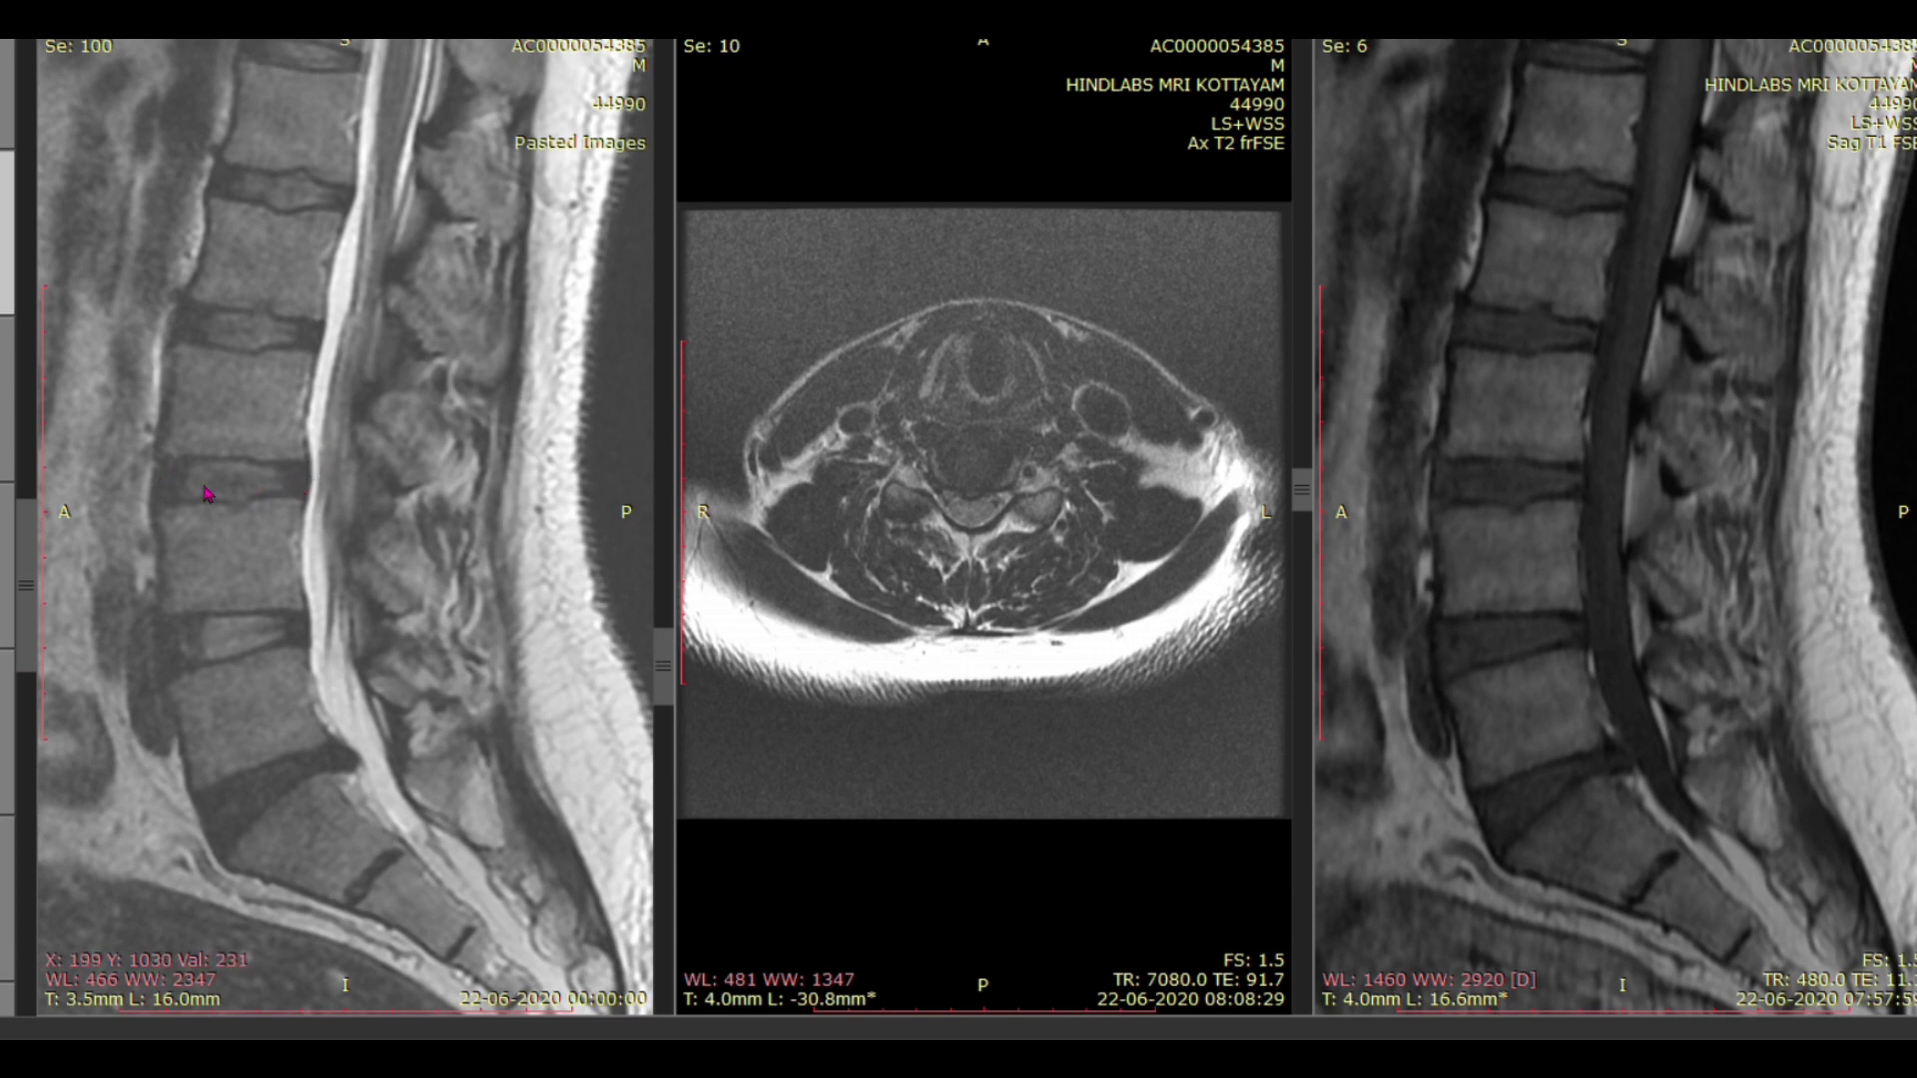
Step: Examine the lumbar vertebral bodies and disc spaces on the T2 and T1 sagittal slices down to the lumbosacral disc
scroll(275, 529, "down", 2)
scroll(280, 569, "up", 2)
scroll(280, 574, "down", 4)
scroll(281, 559, "down", 2)
scroll(281, 559, "up", 3)
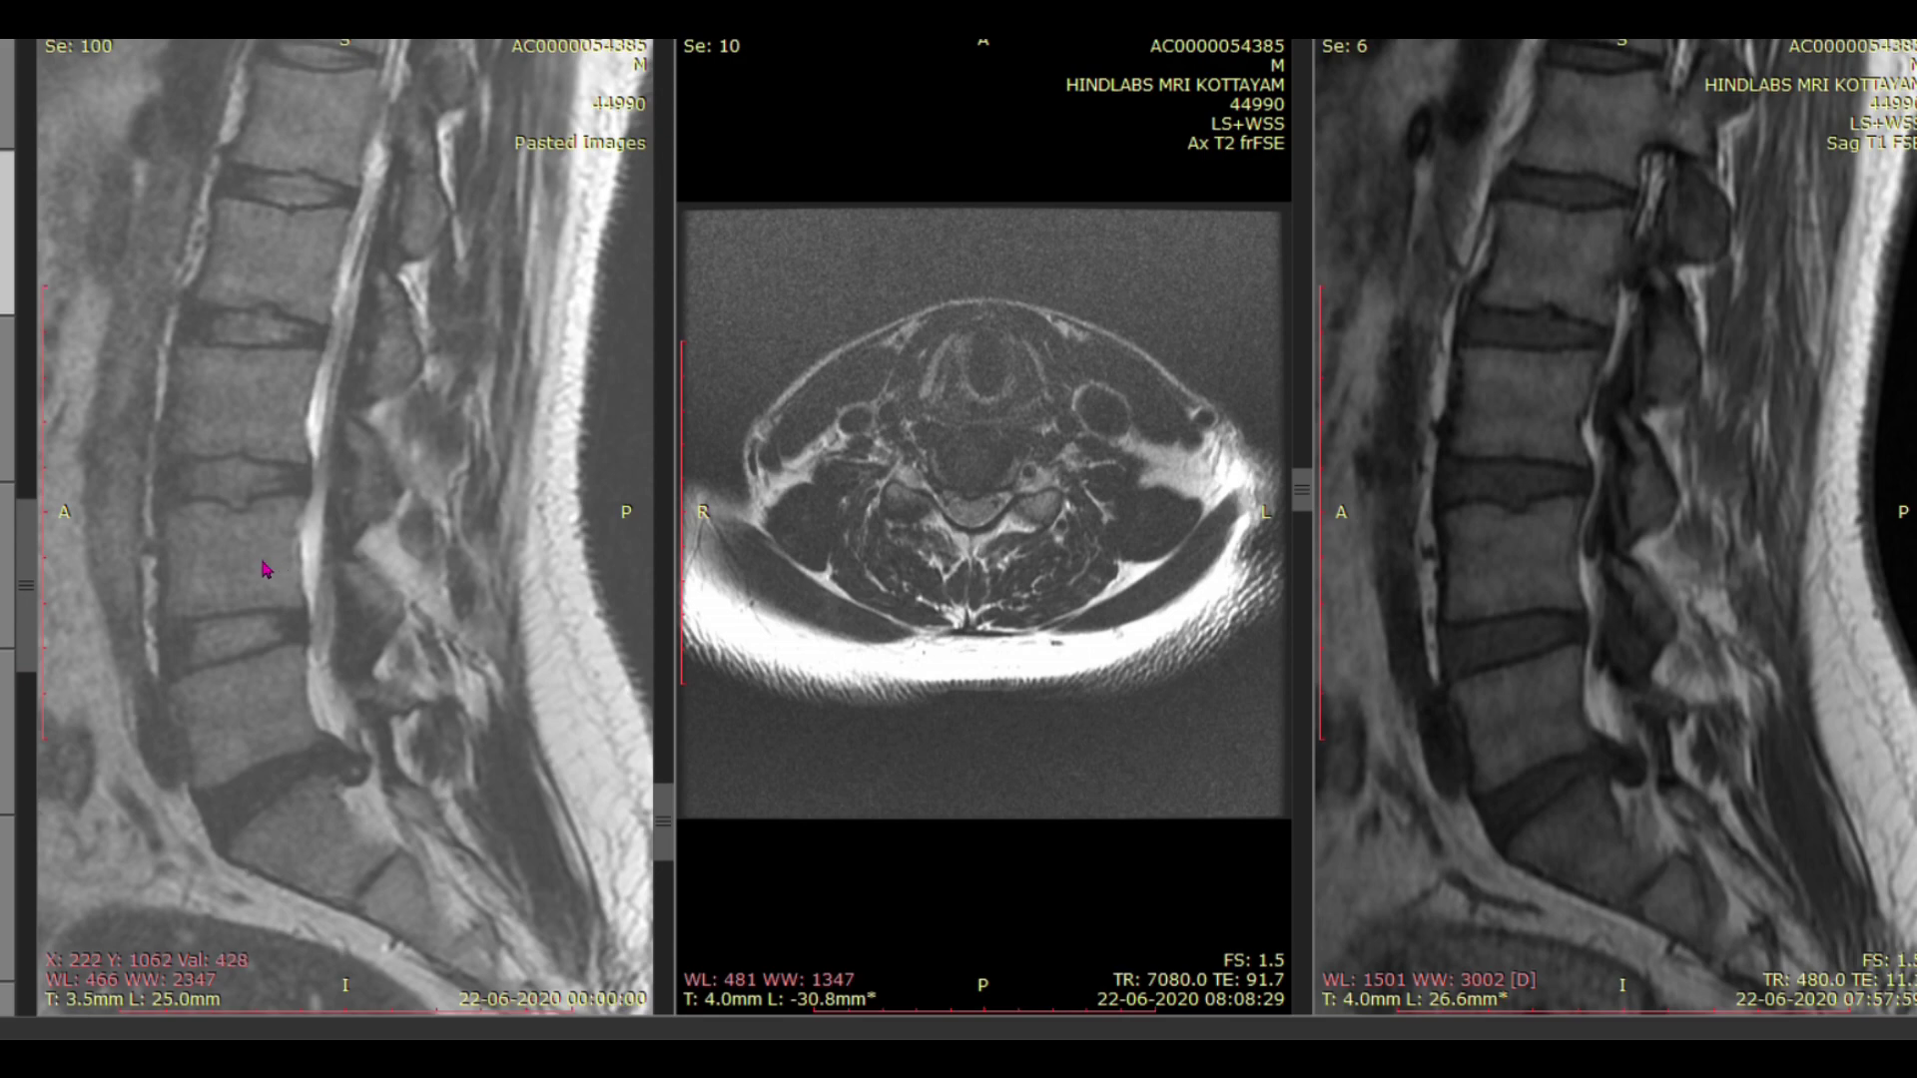
scroll(267, 569, "up", 1)
scroll(261, 571, "down", 2)
scroll(264, 561, "up", 2)
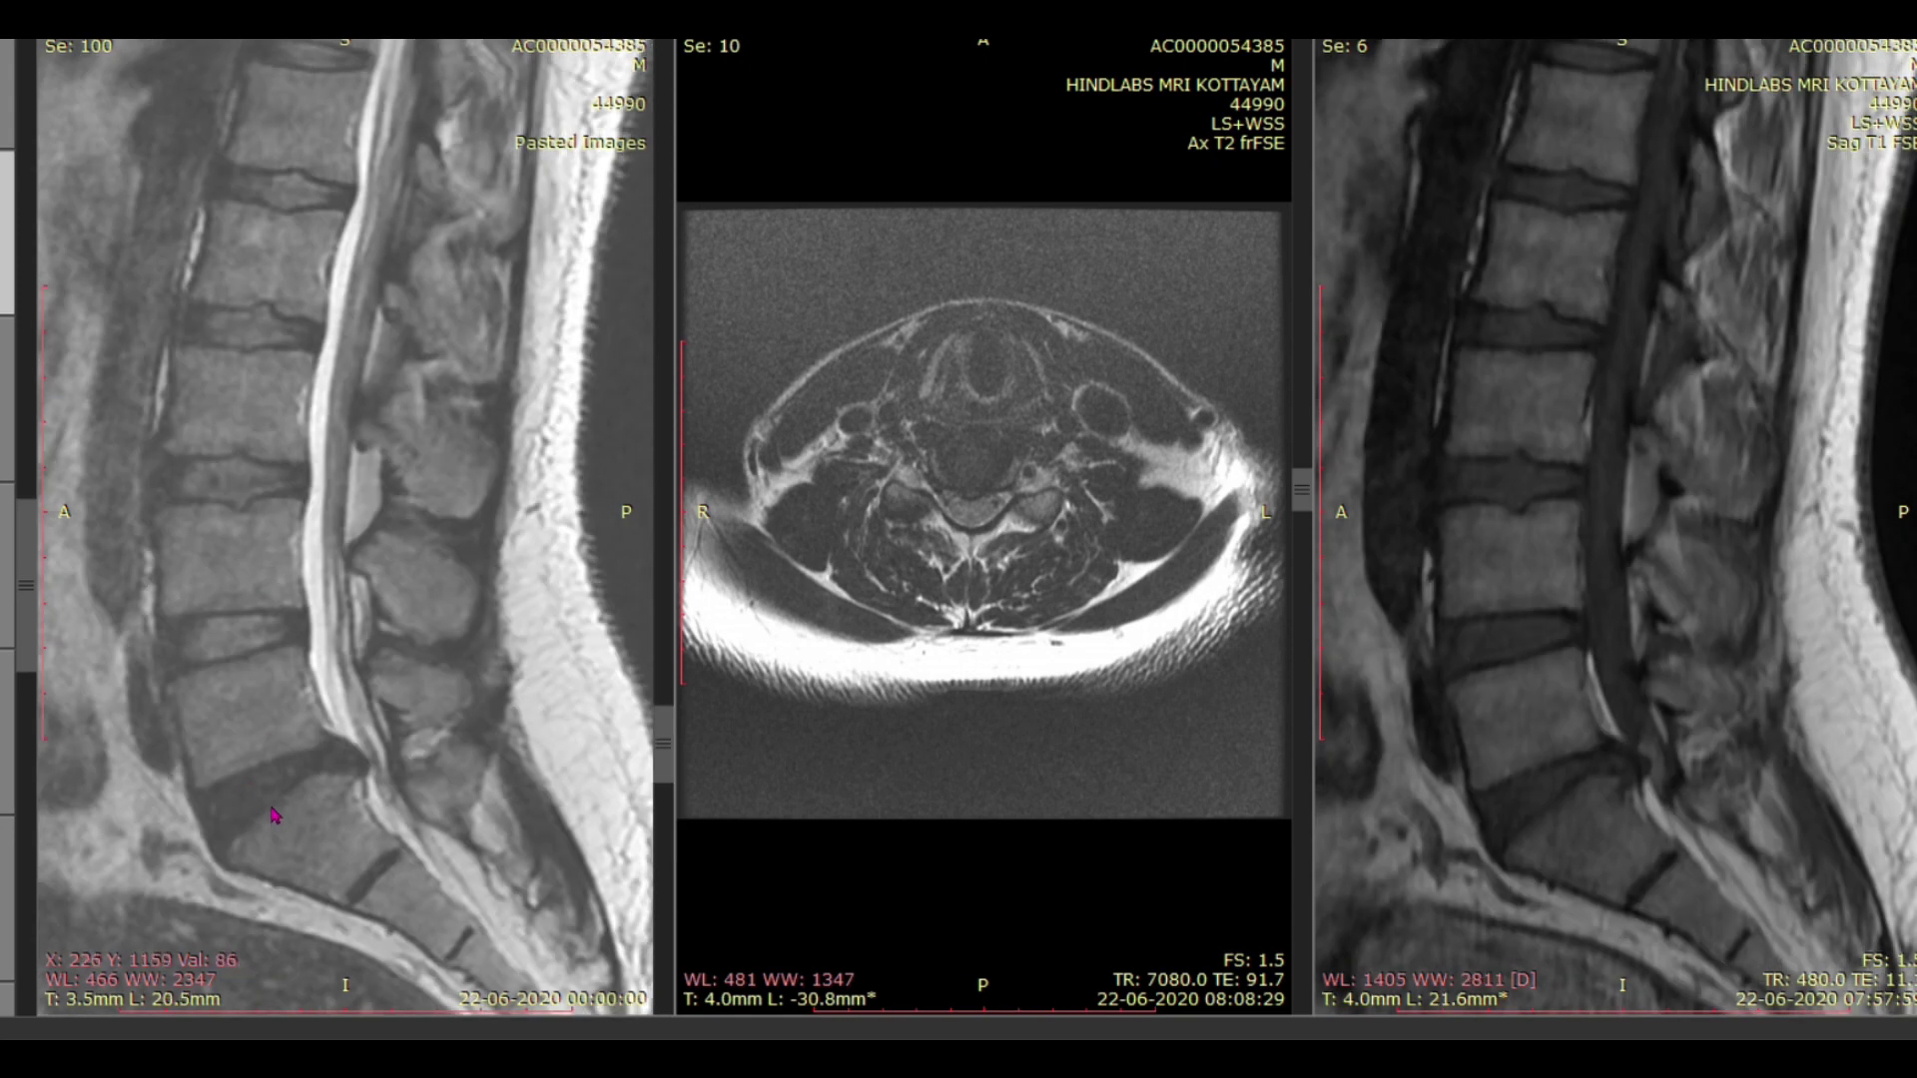
Step: Examine the lumbosacral disc and its posterior margin on sagittal T2 slices between locations 2.5 mm and 25.0 mm, alongside T1
scroll(265, 800, "up", 1)
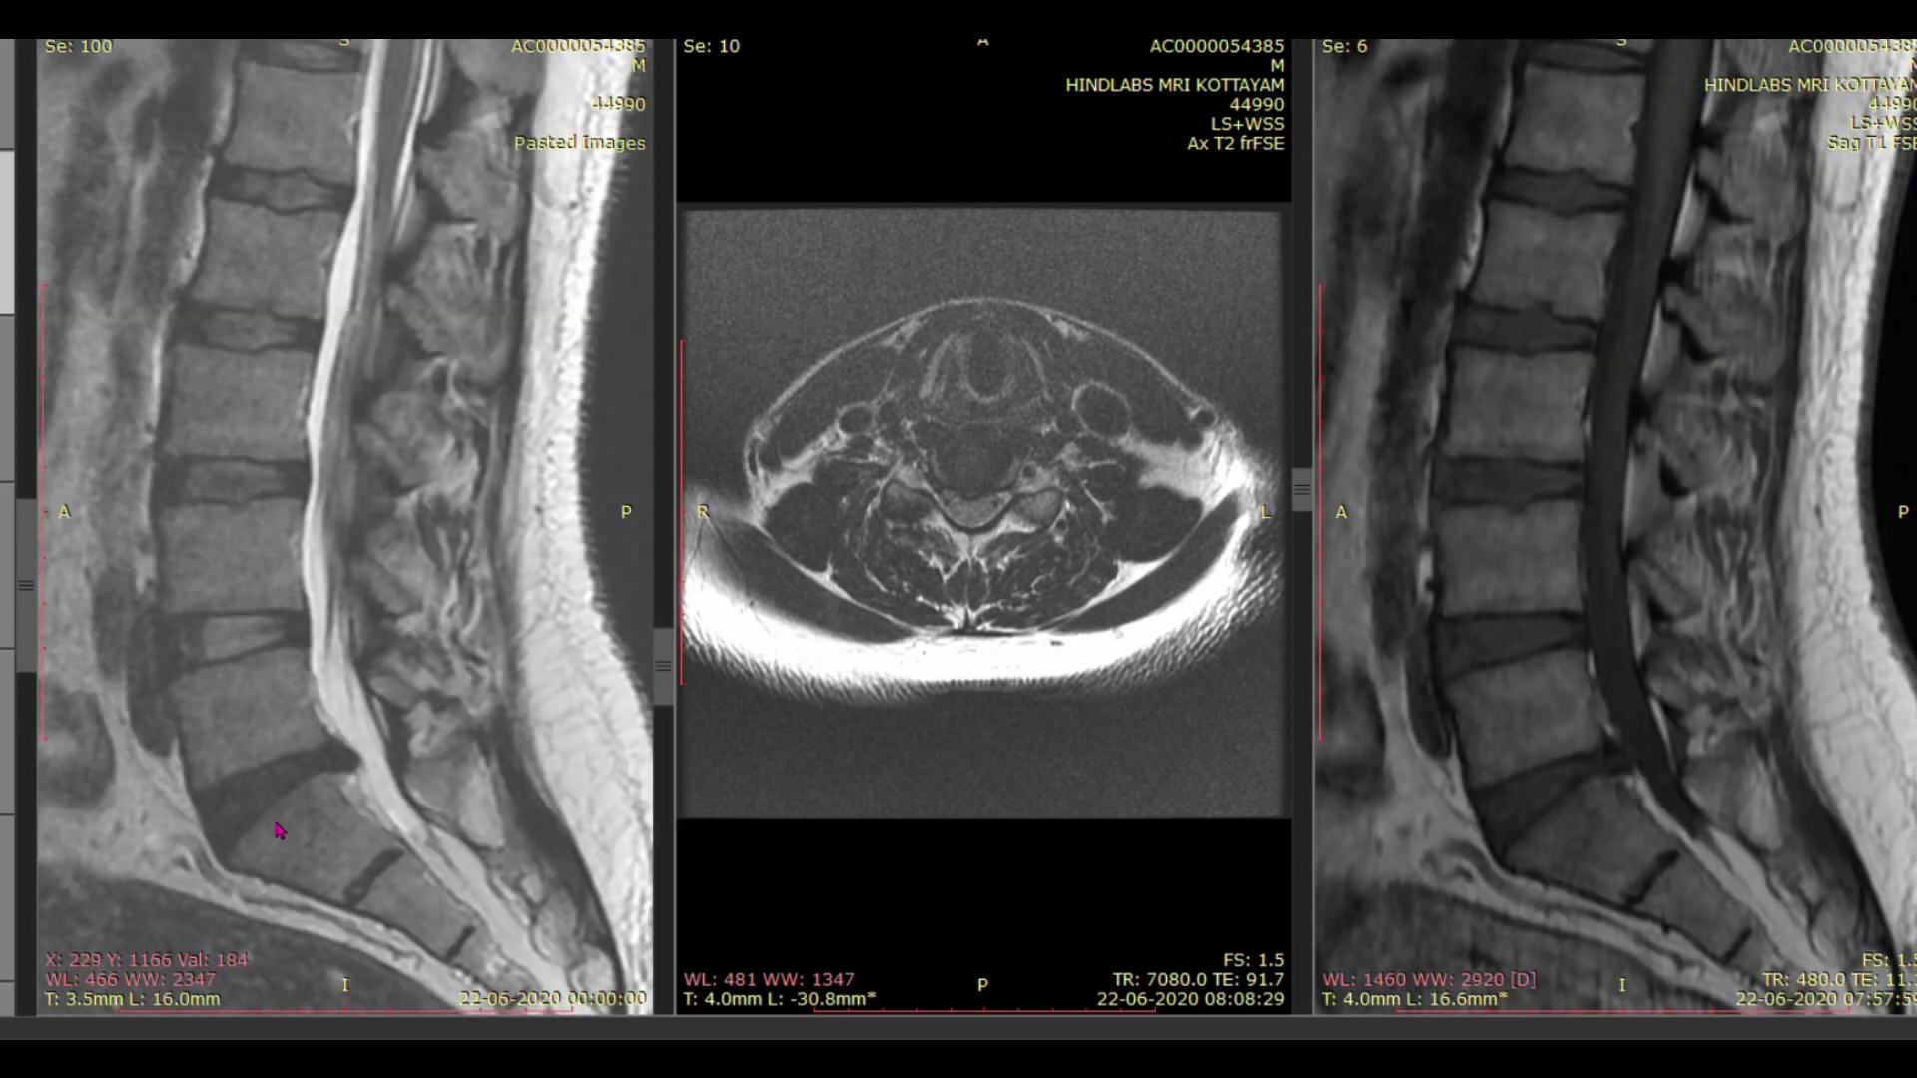
scroll(305, 779, "up", 1)
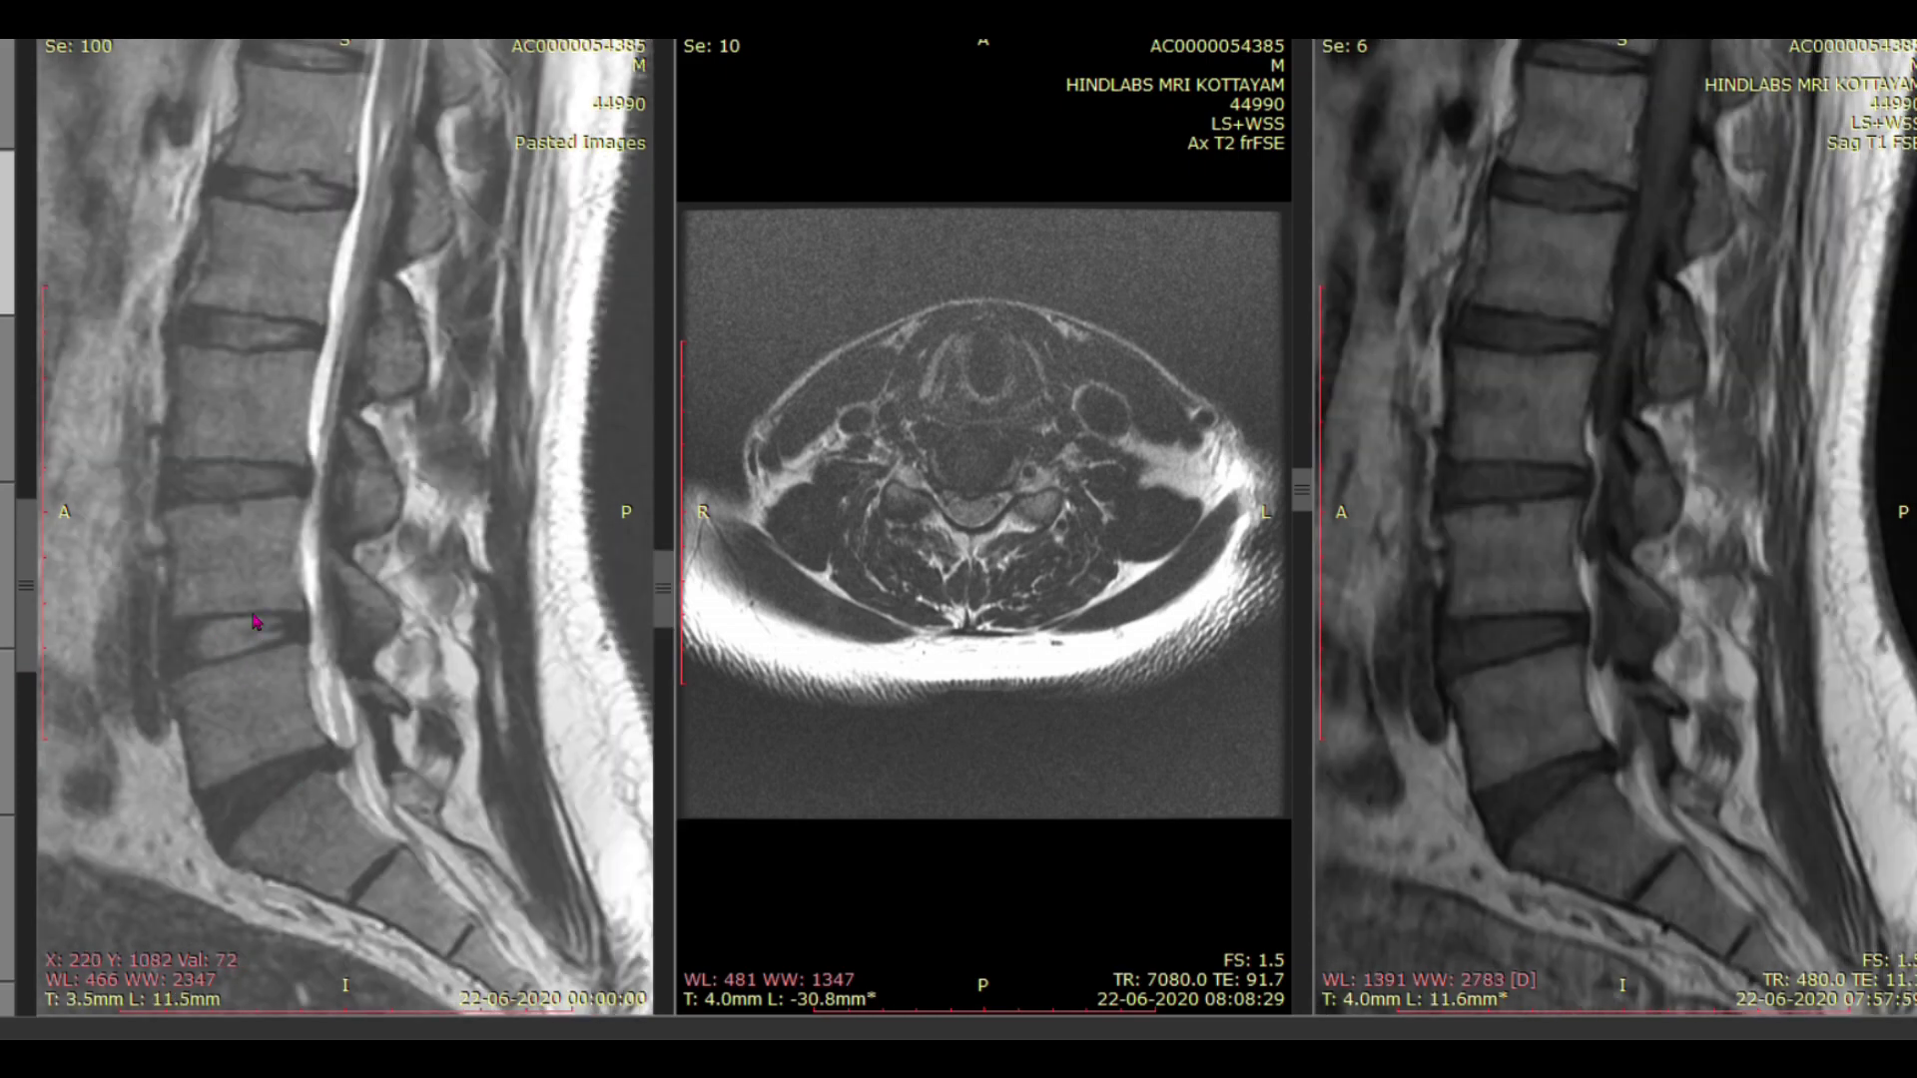
scroll(280, 807, "down", 1)
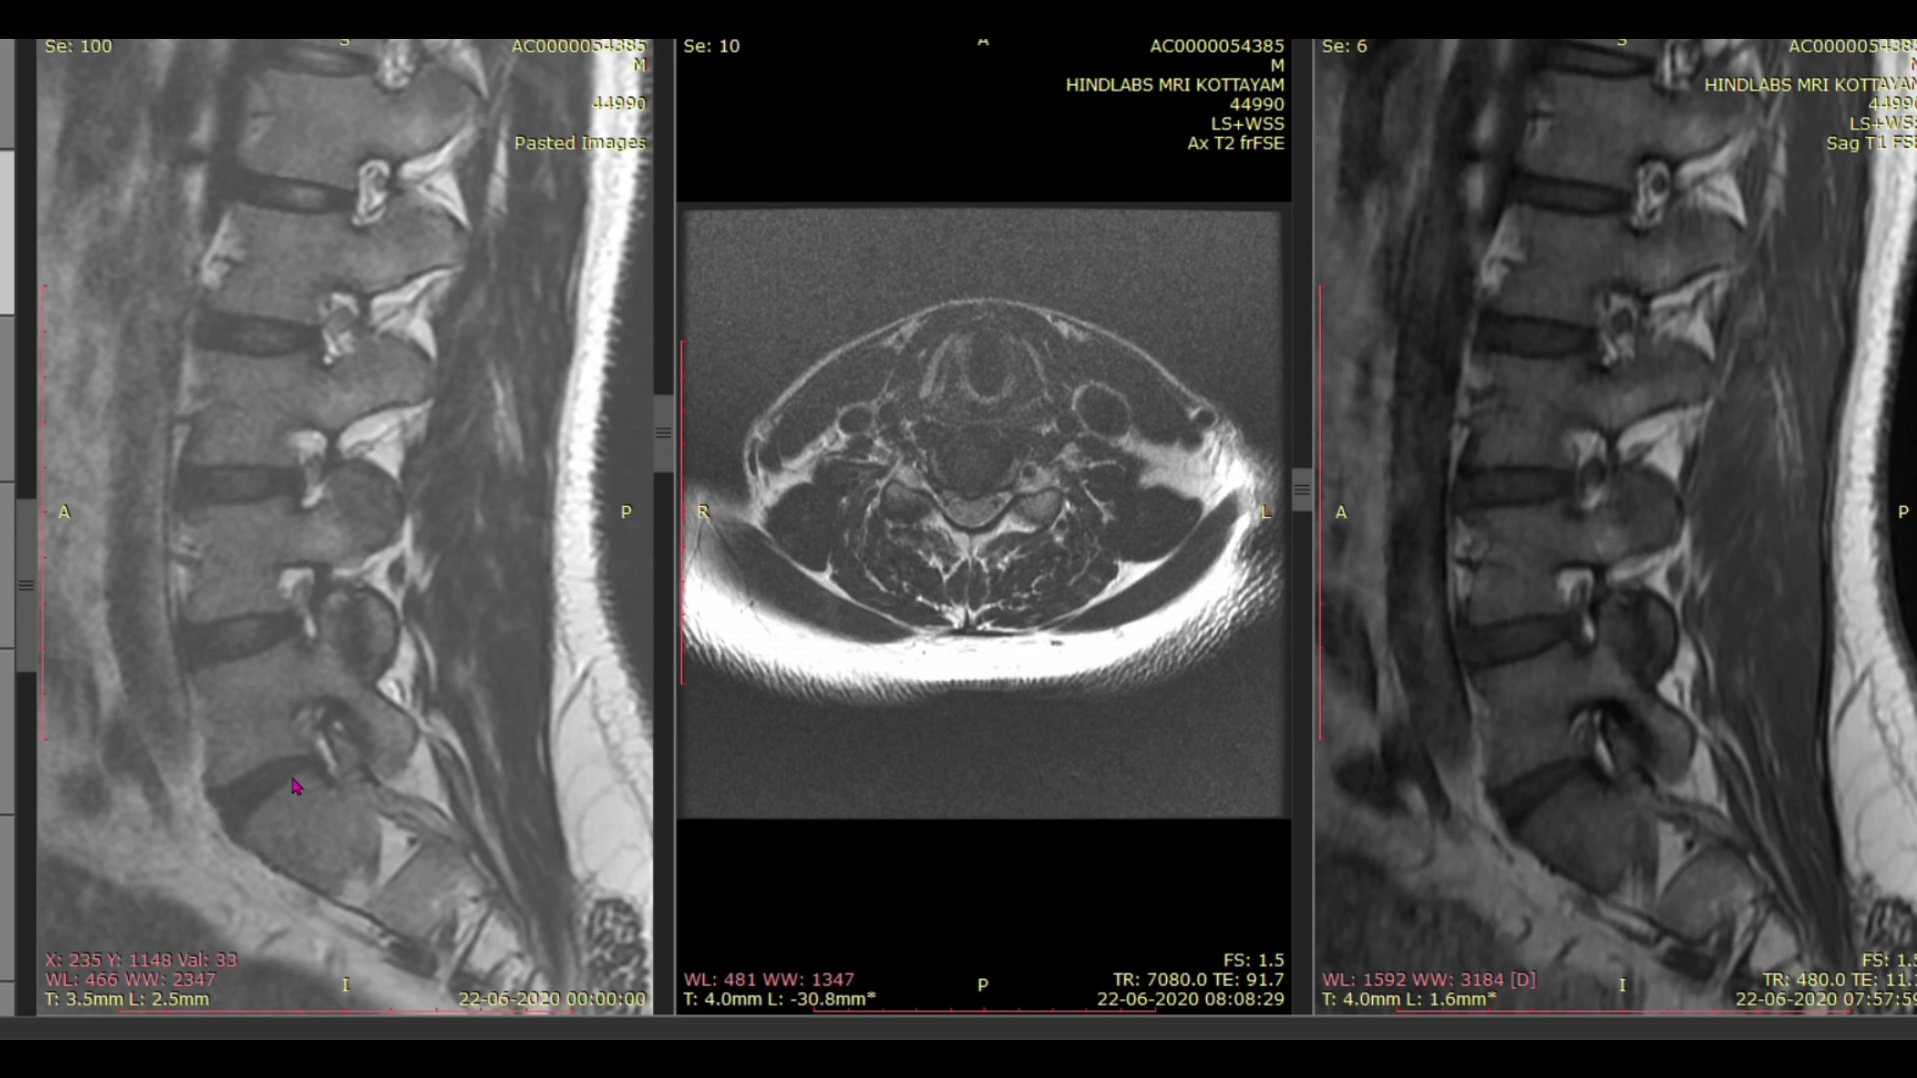
scroll(301, 805, "down", 2)
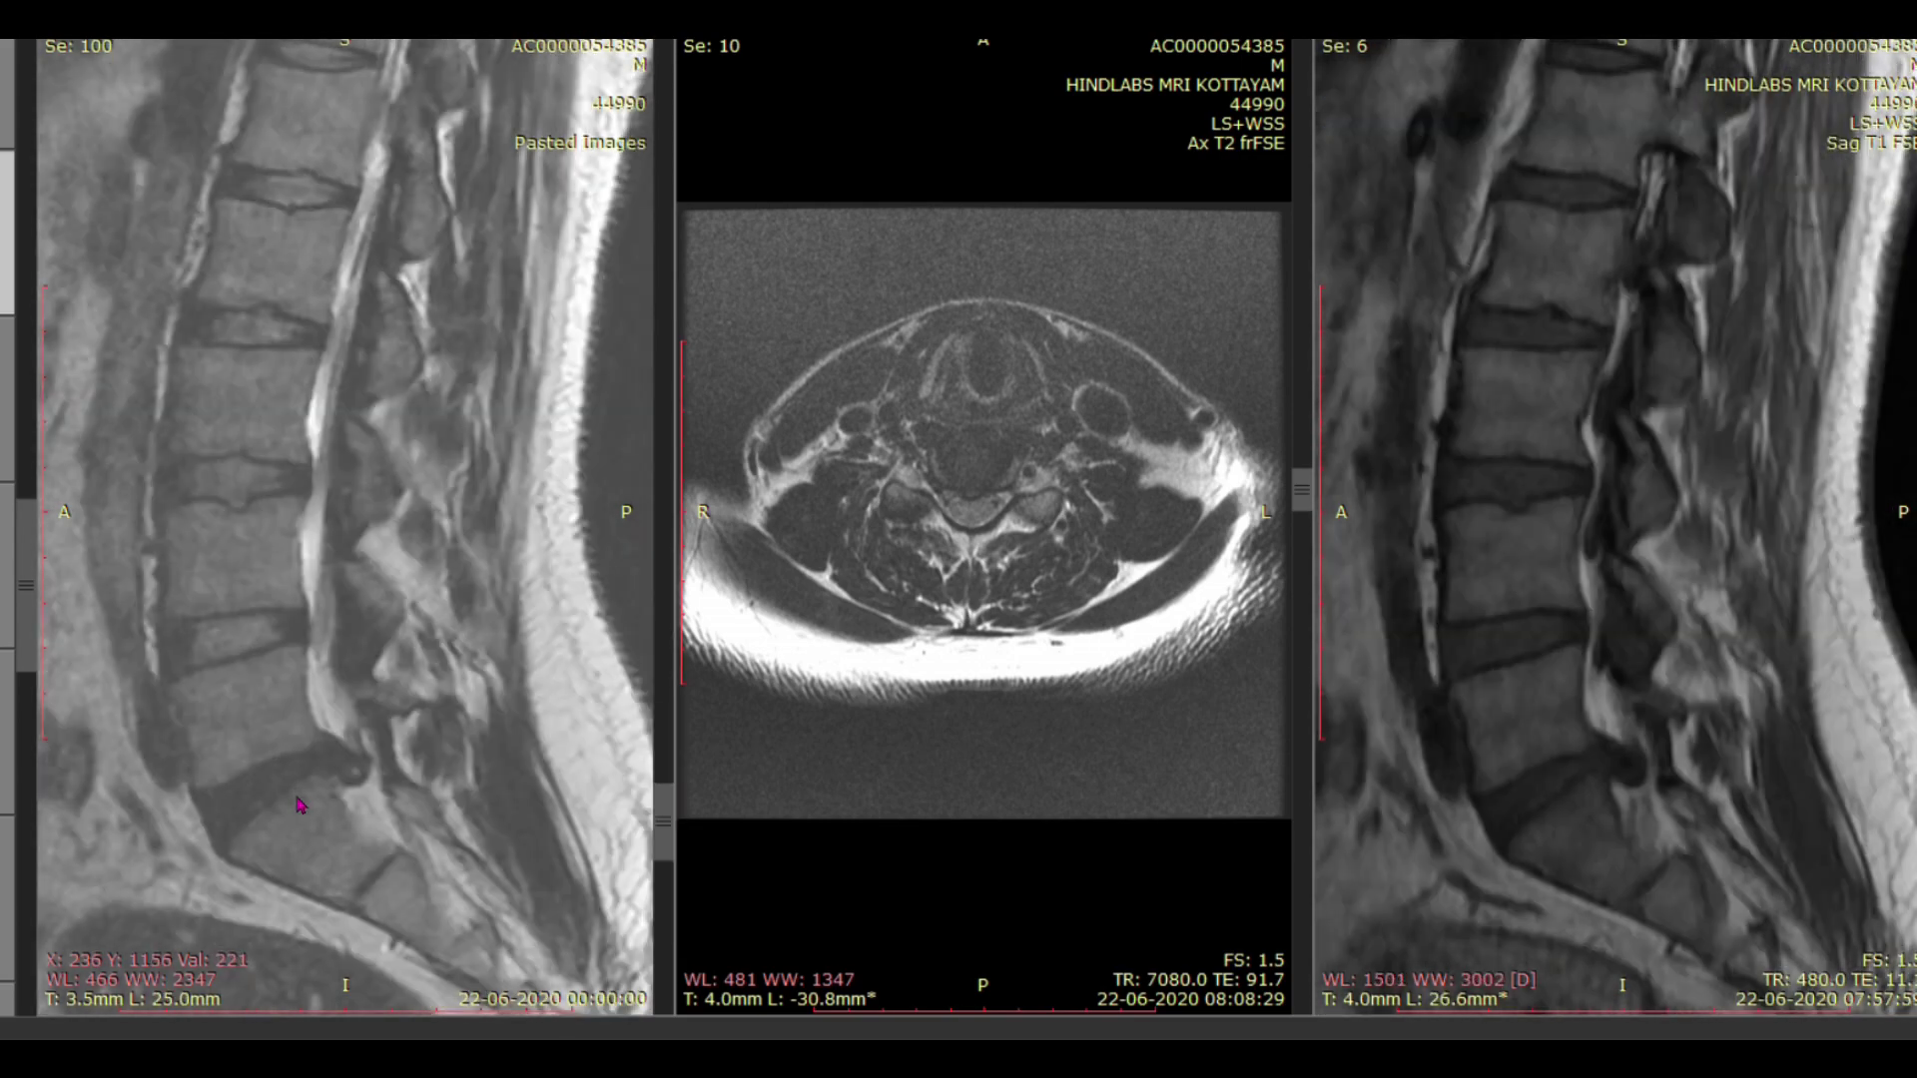
scroll(280, 789, "up", 1)
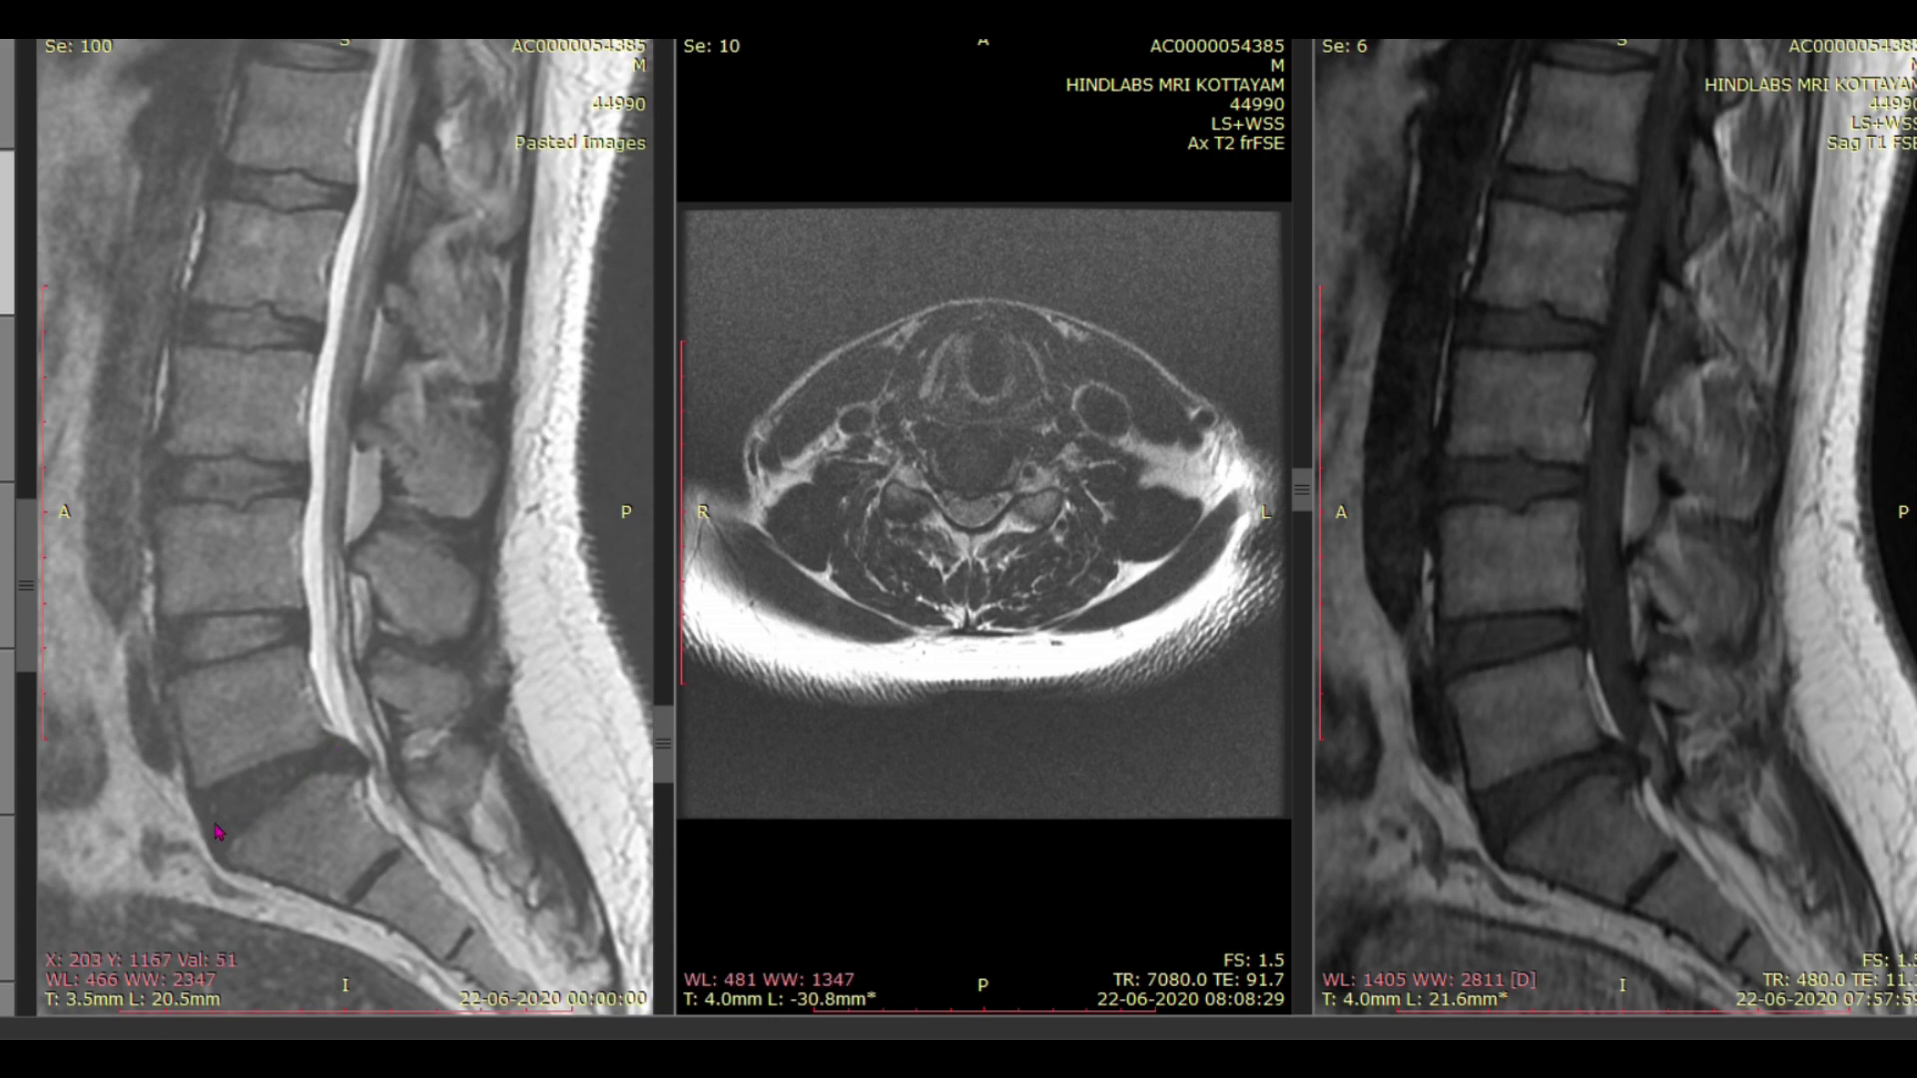
scroll(214, 835, "up", 2)
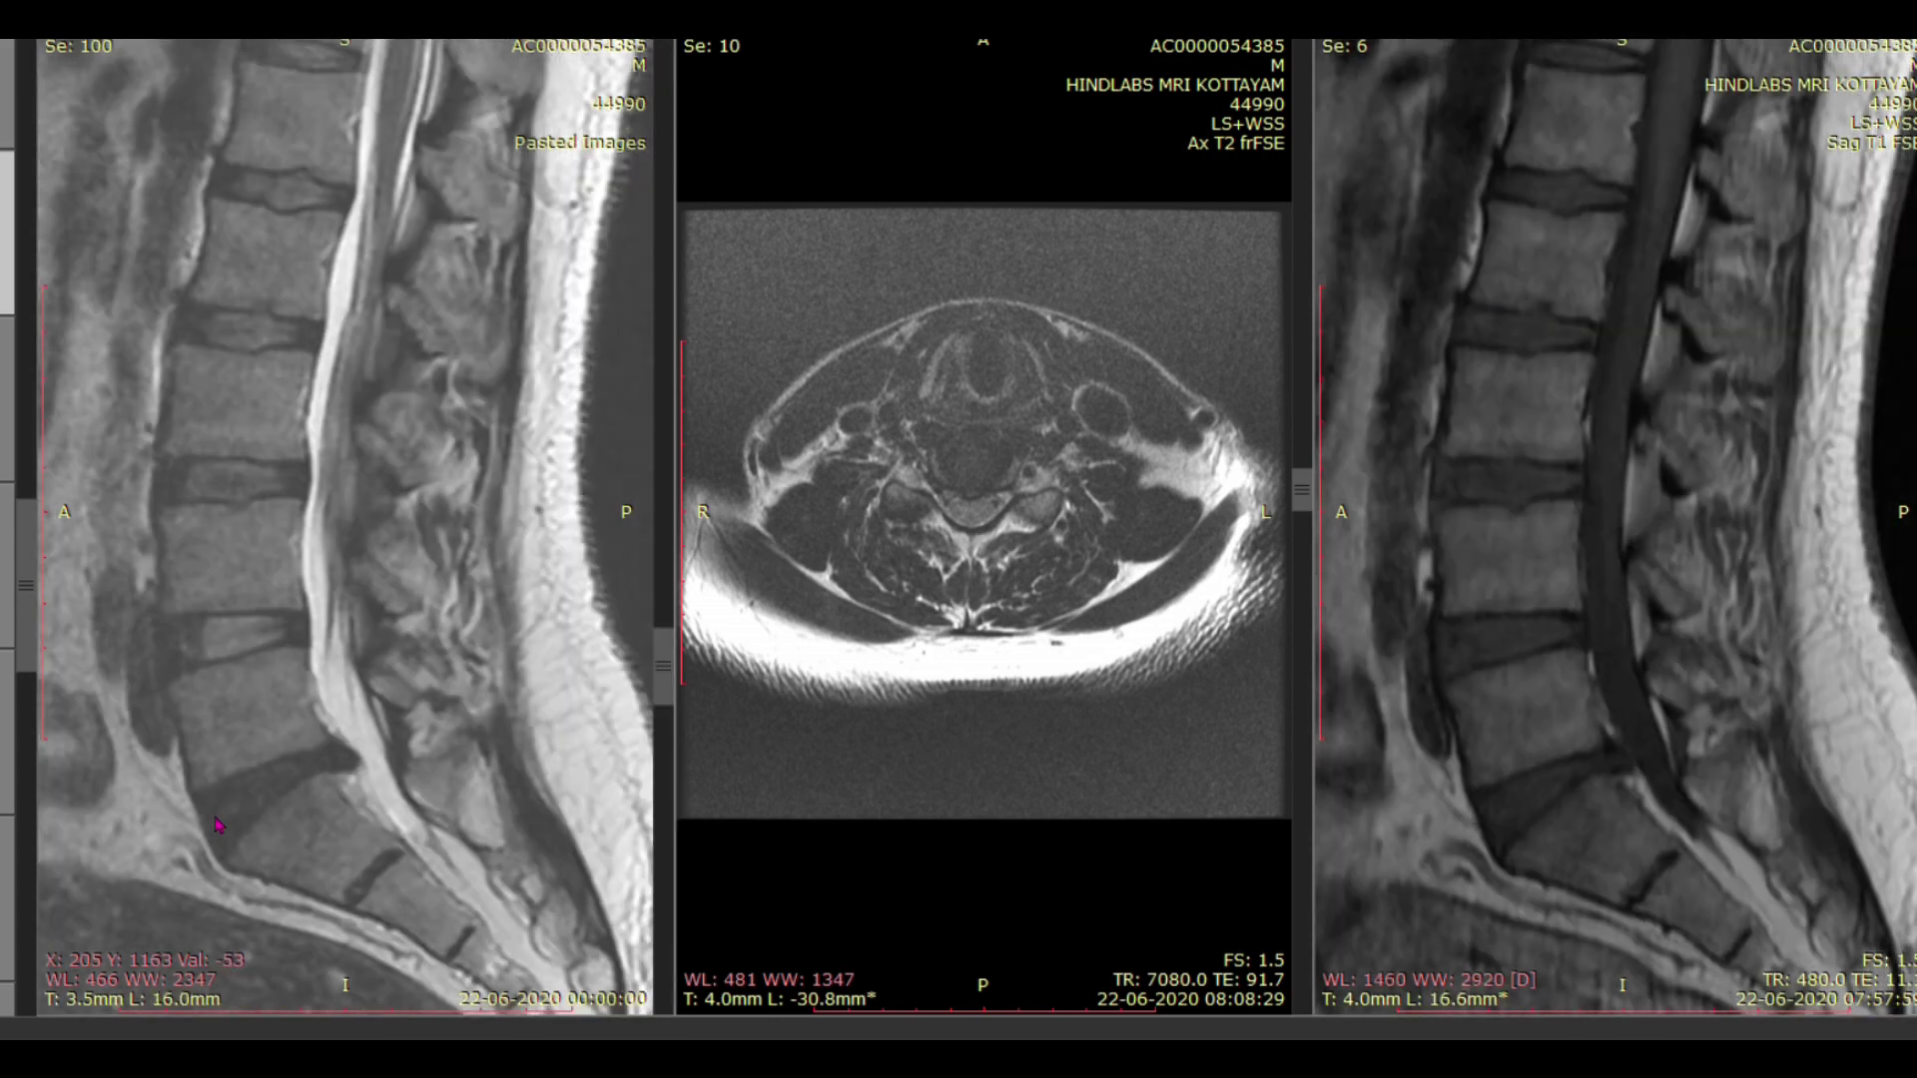
scroll(218, 825, "down", 2)
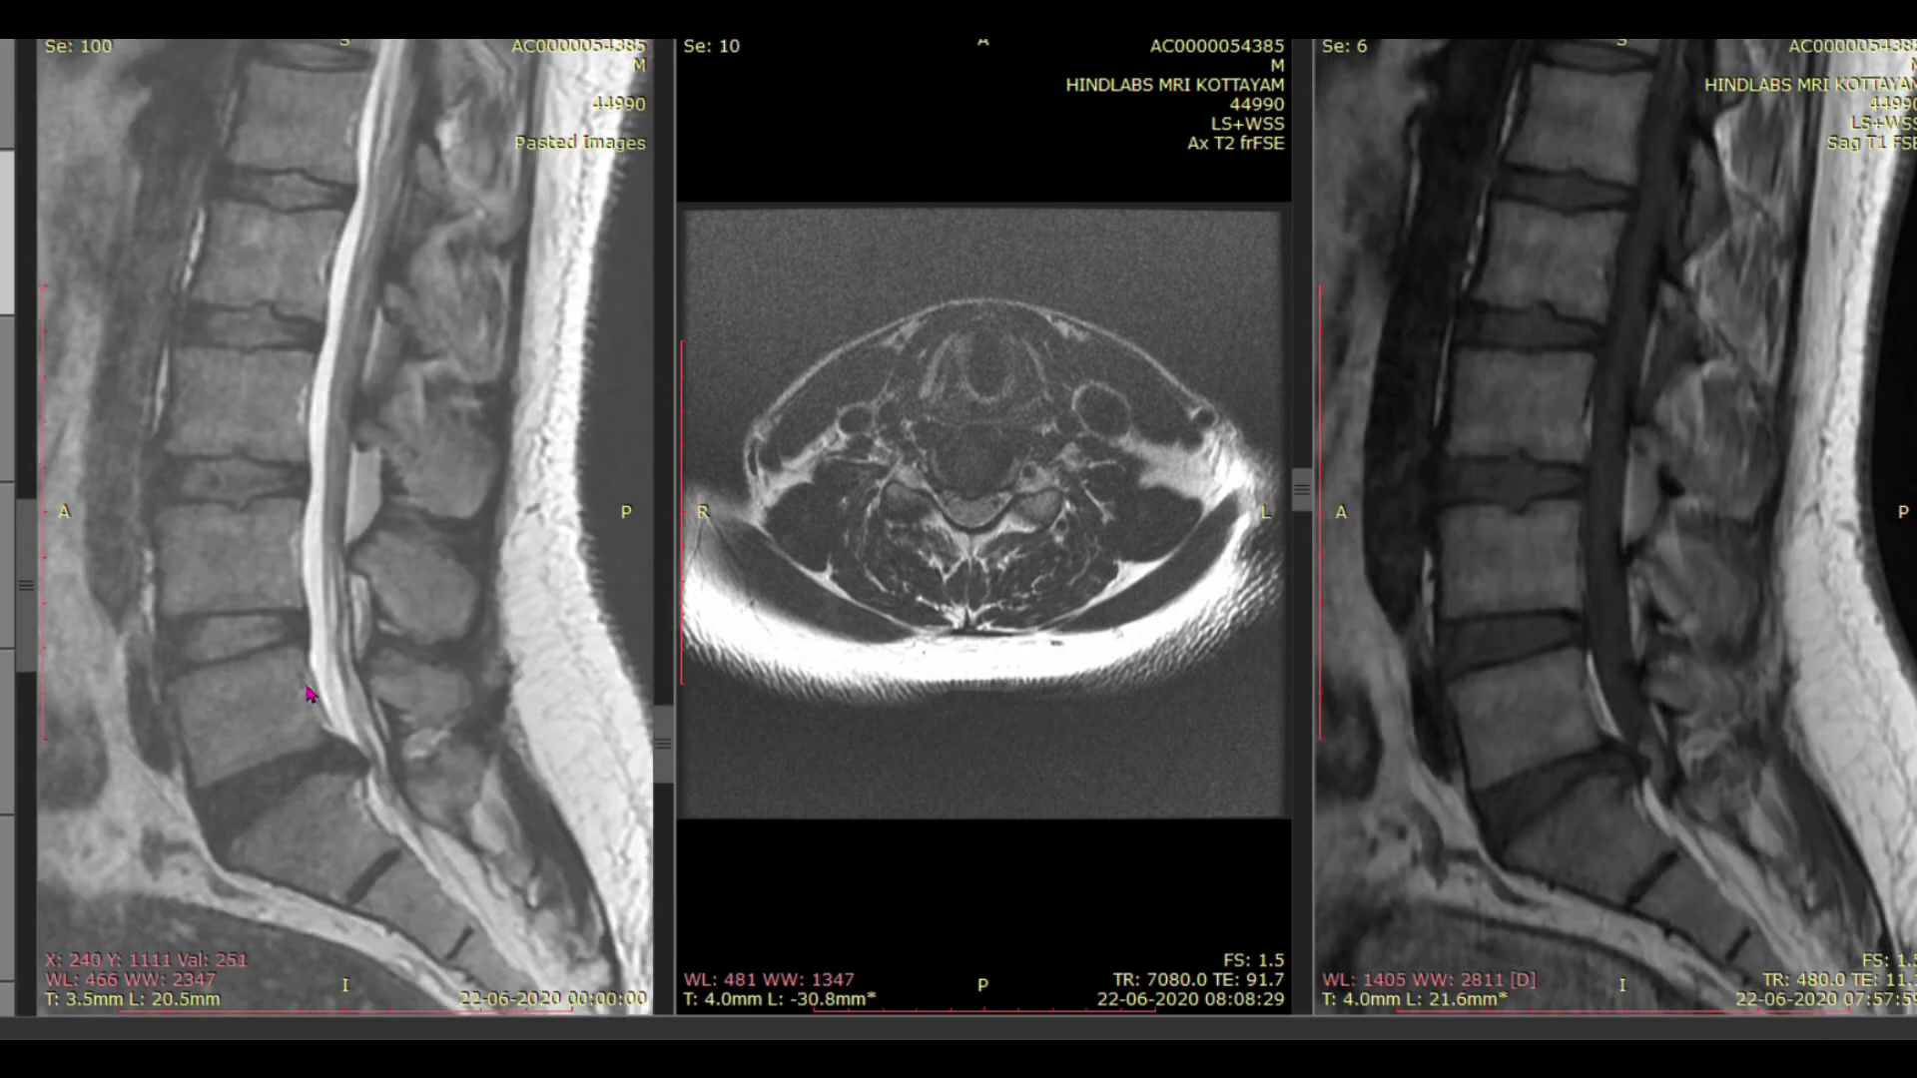
scroll(307, 692, "up", 2)
scroll(301, 739, "down", 2)
scroll(310, 770, "down", 3)
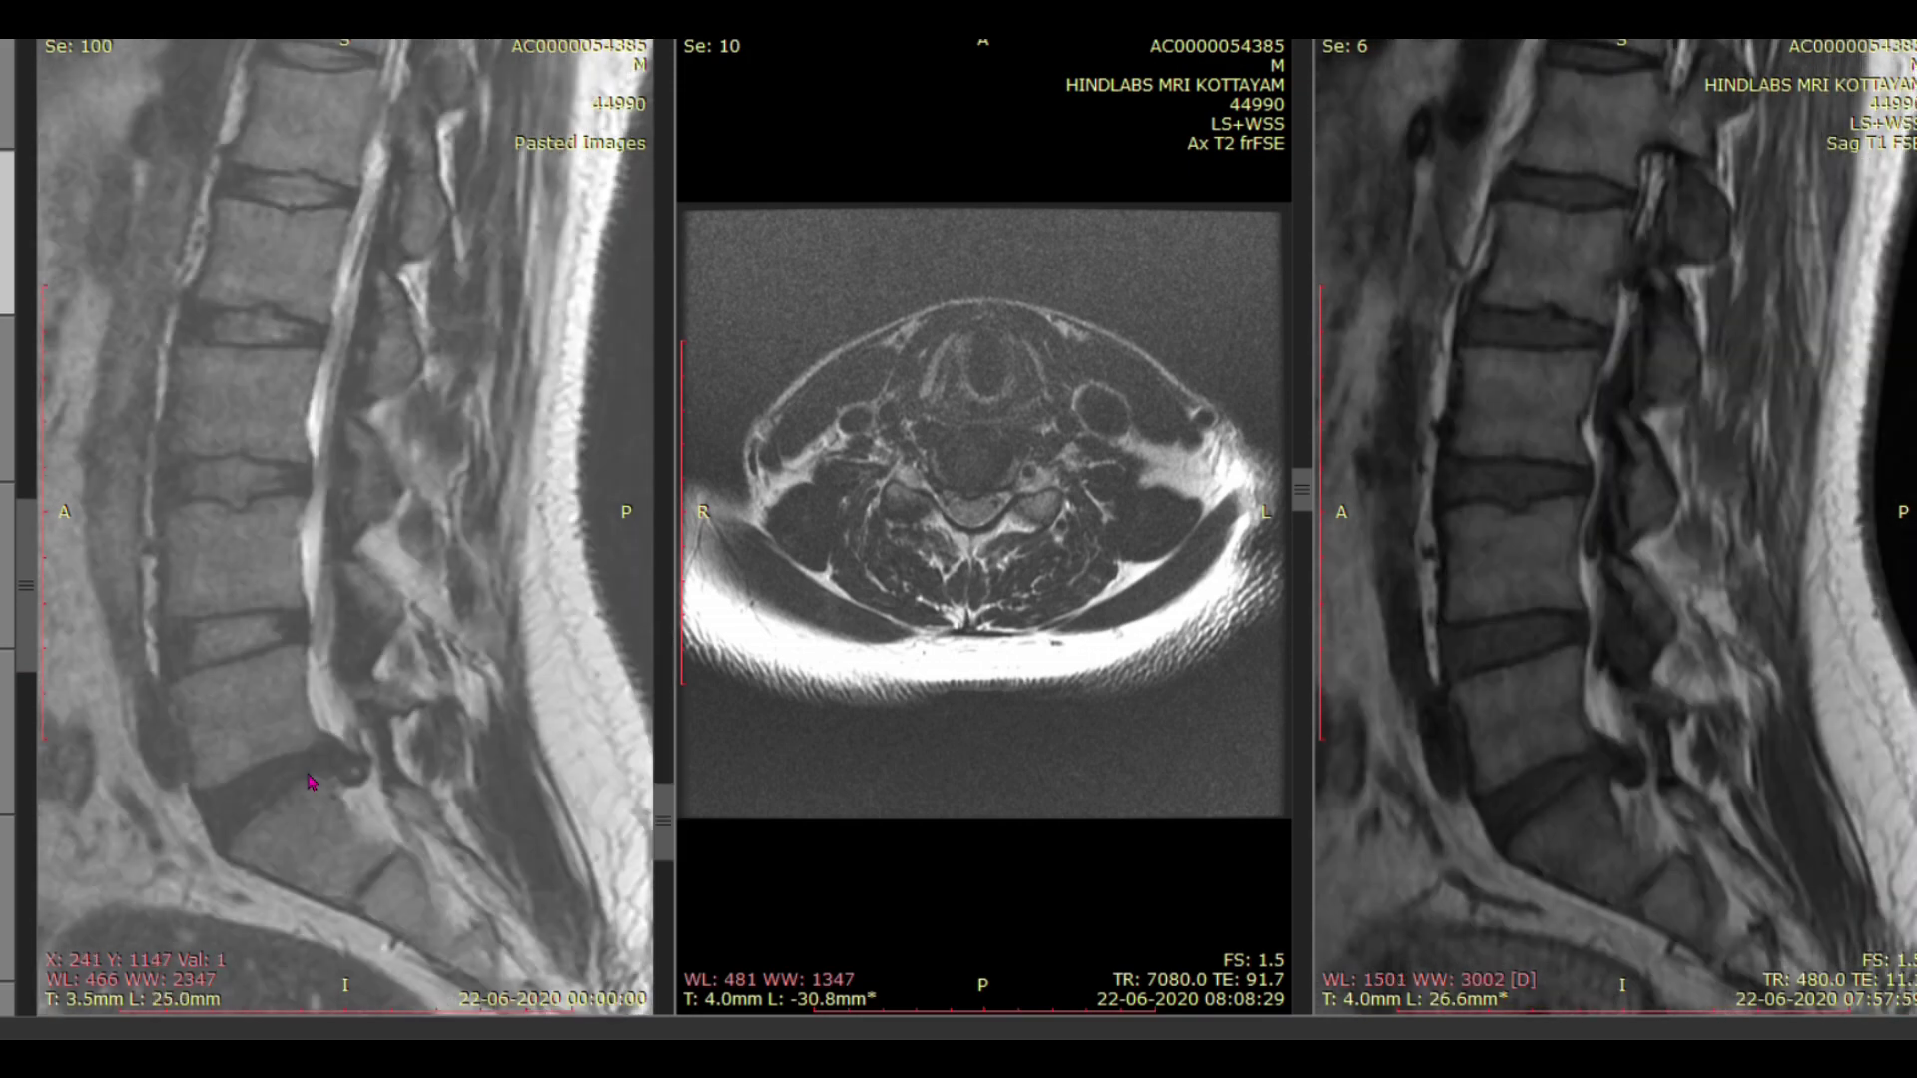
scroll(315, 771, "up", 3)
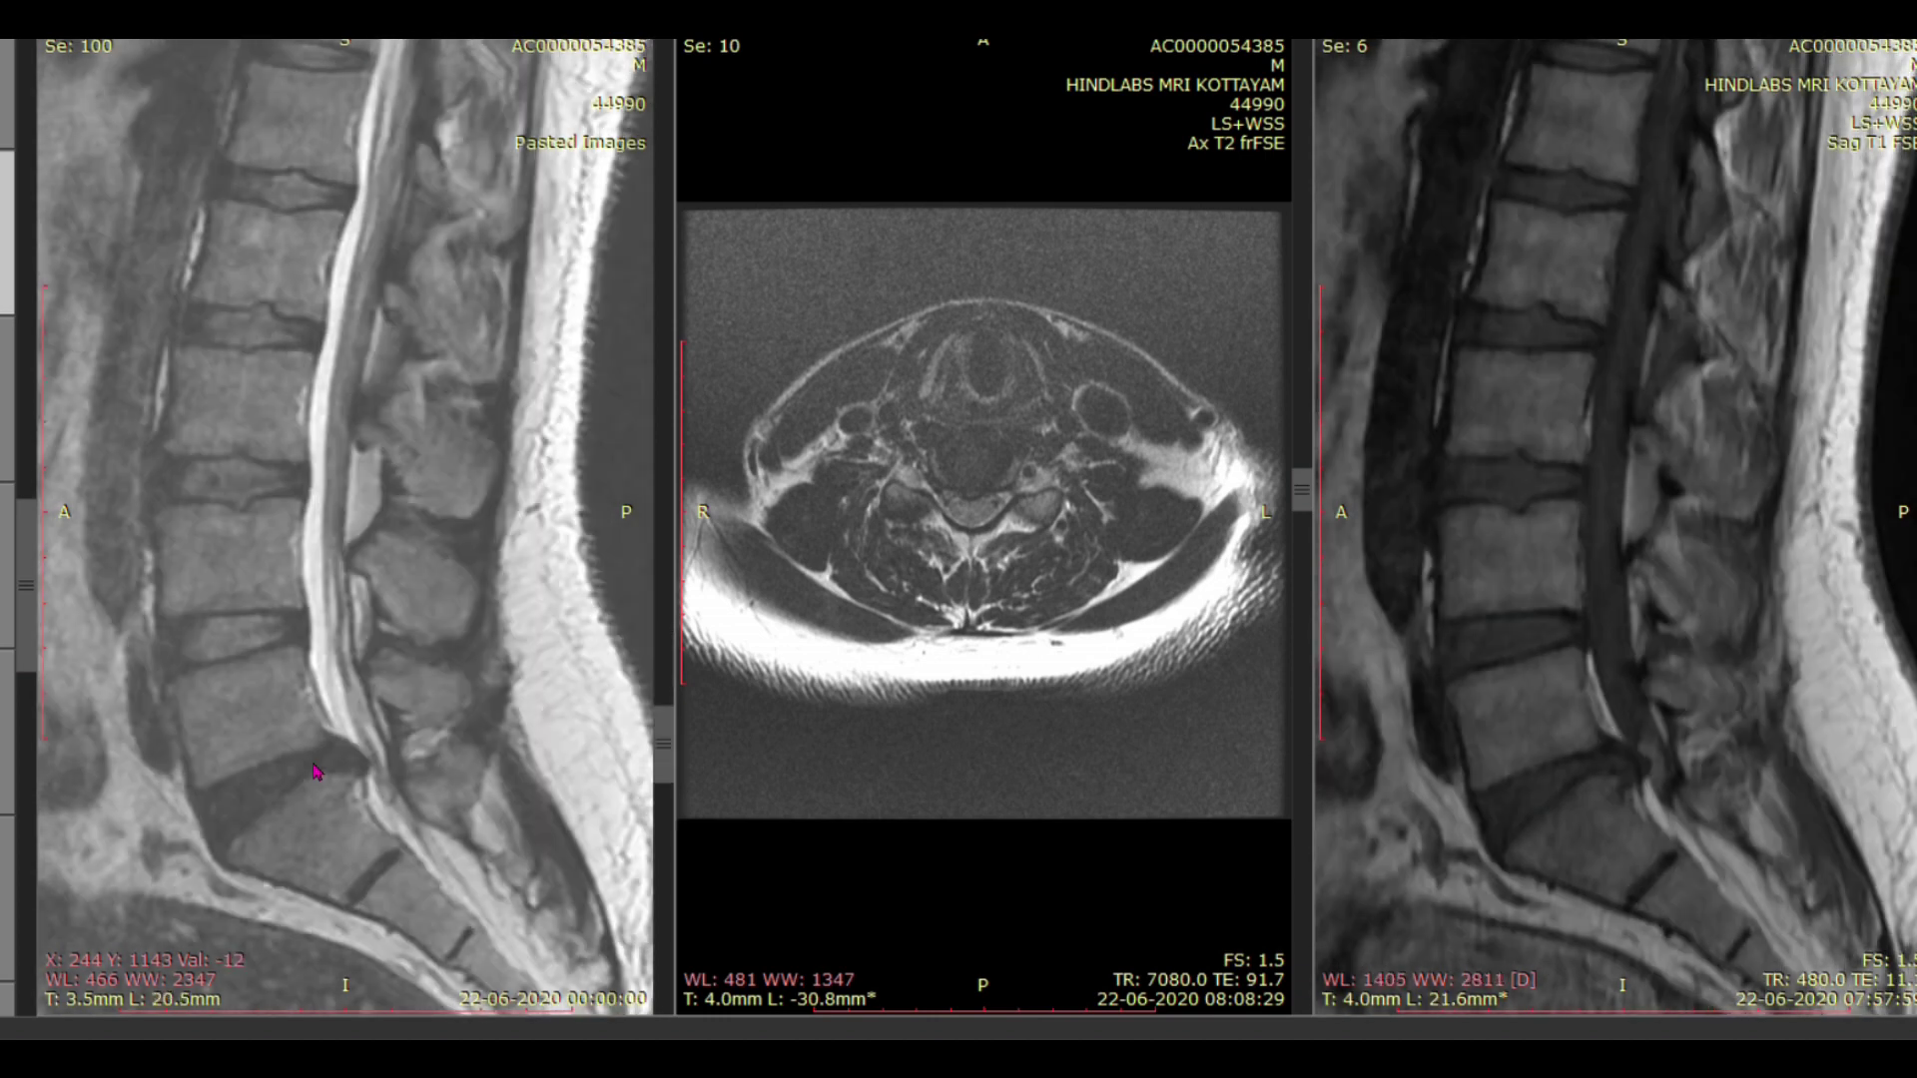
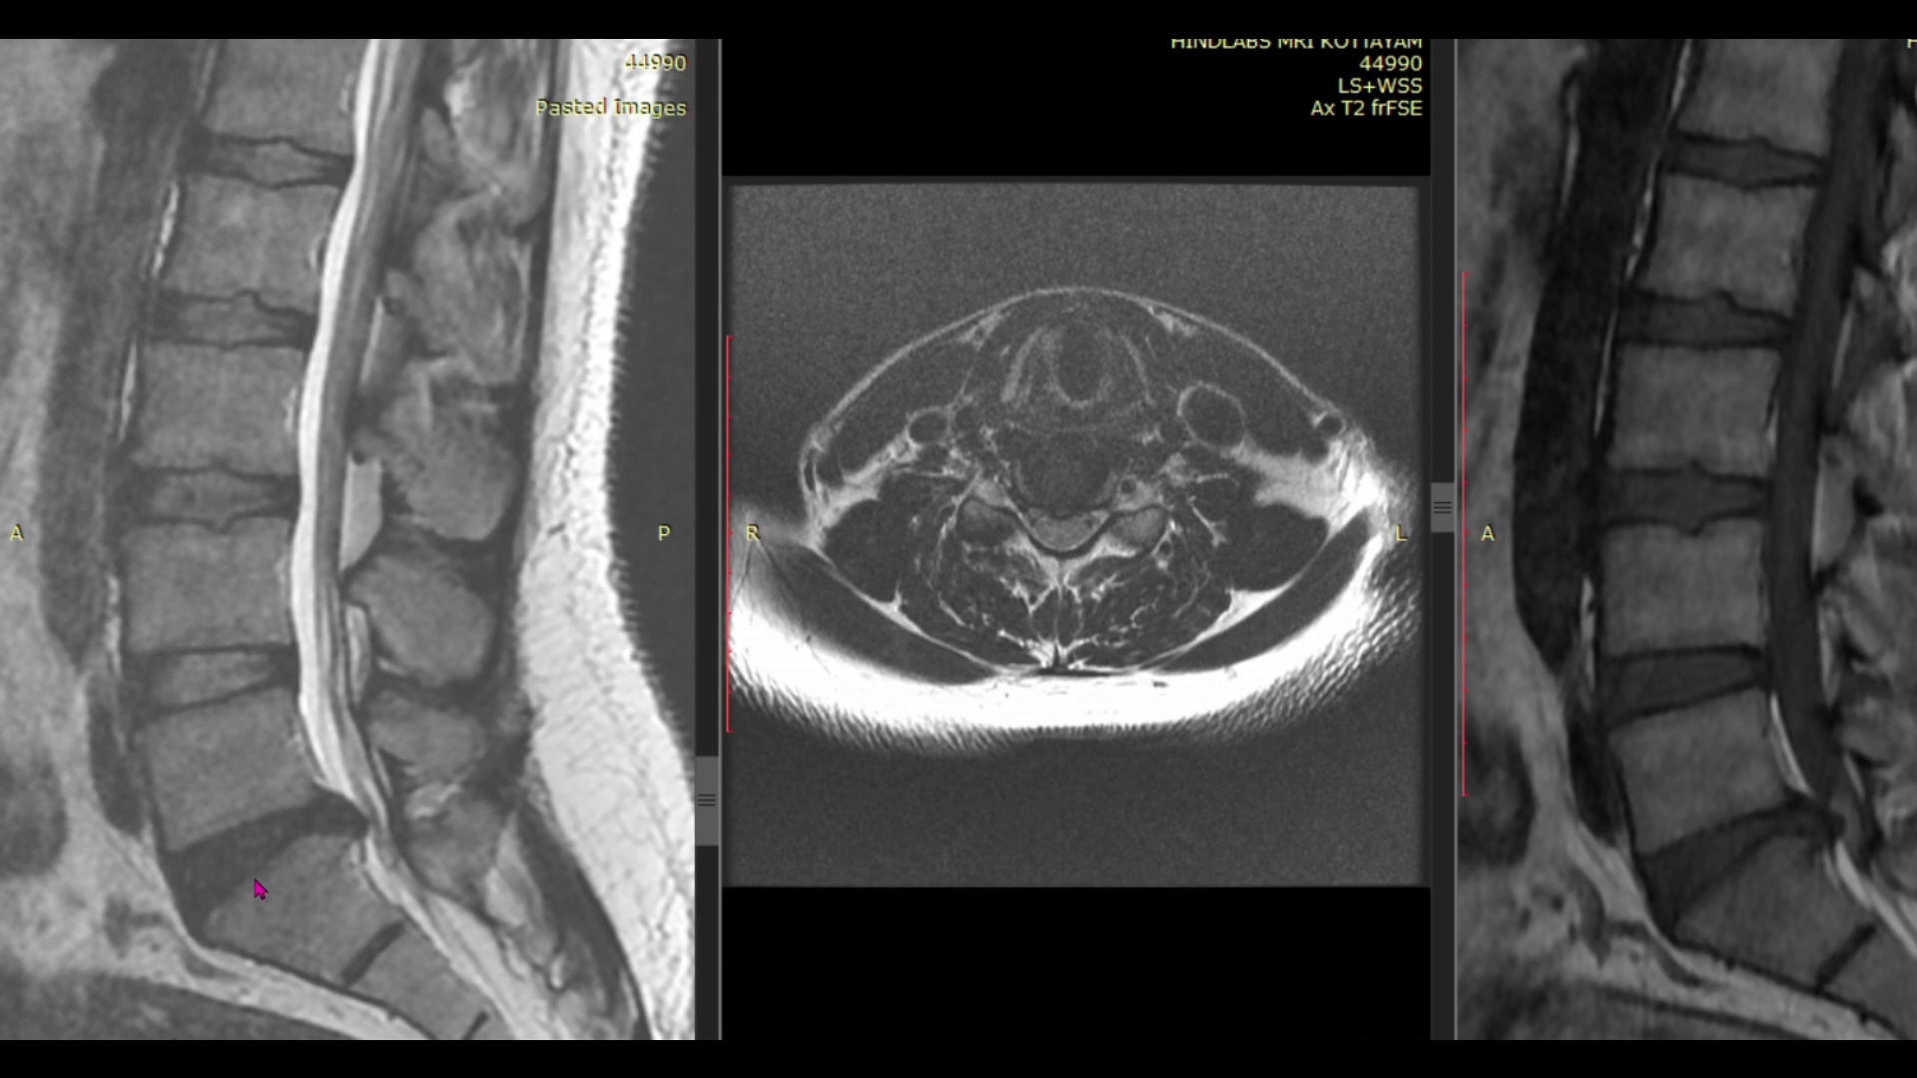
Step: Compare the signal and anterior edge of the lumbosacral disc between the midline and adjacent off-midline sagittal slices
scroll(259, 879, "up", 3)
scroll(195, 902, "up", 3)
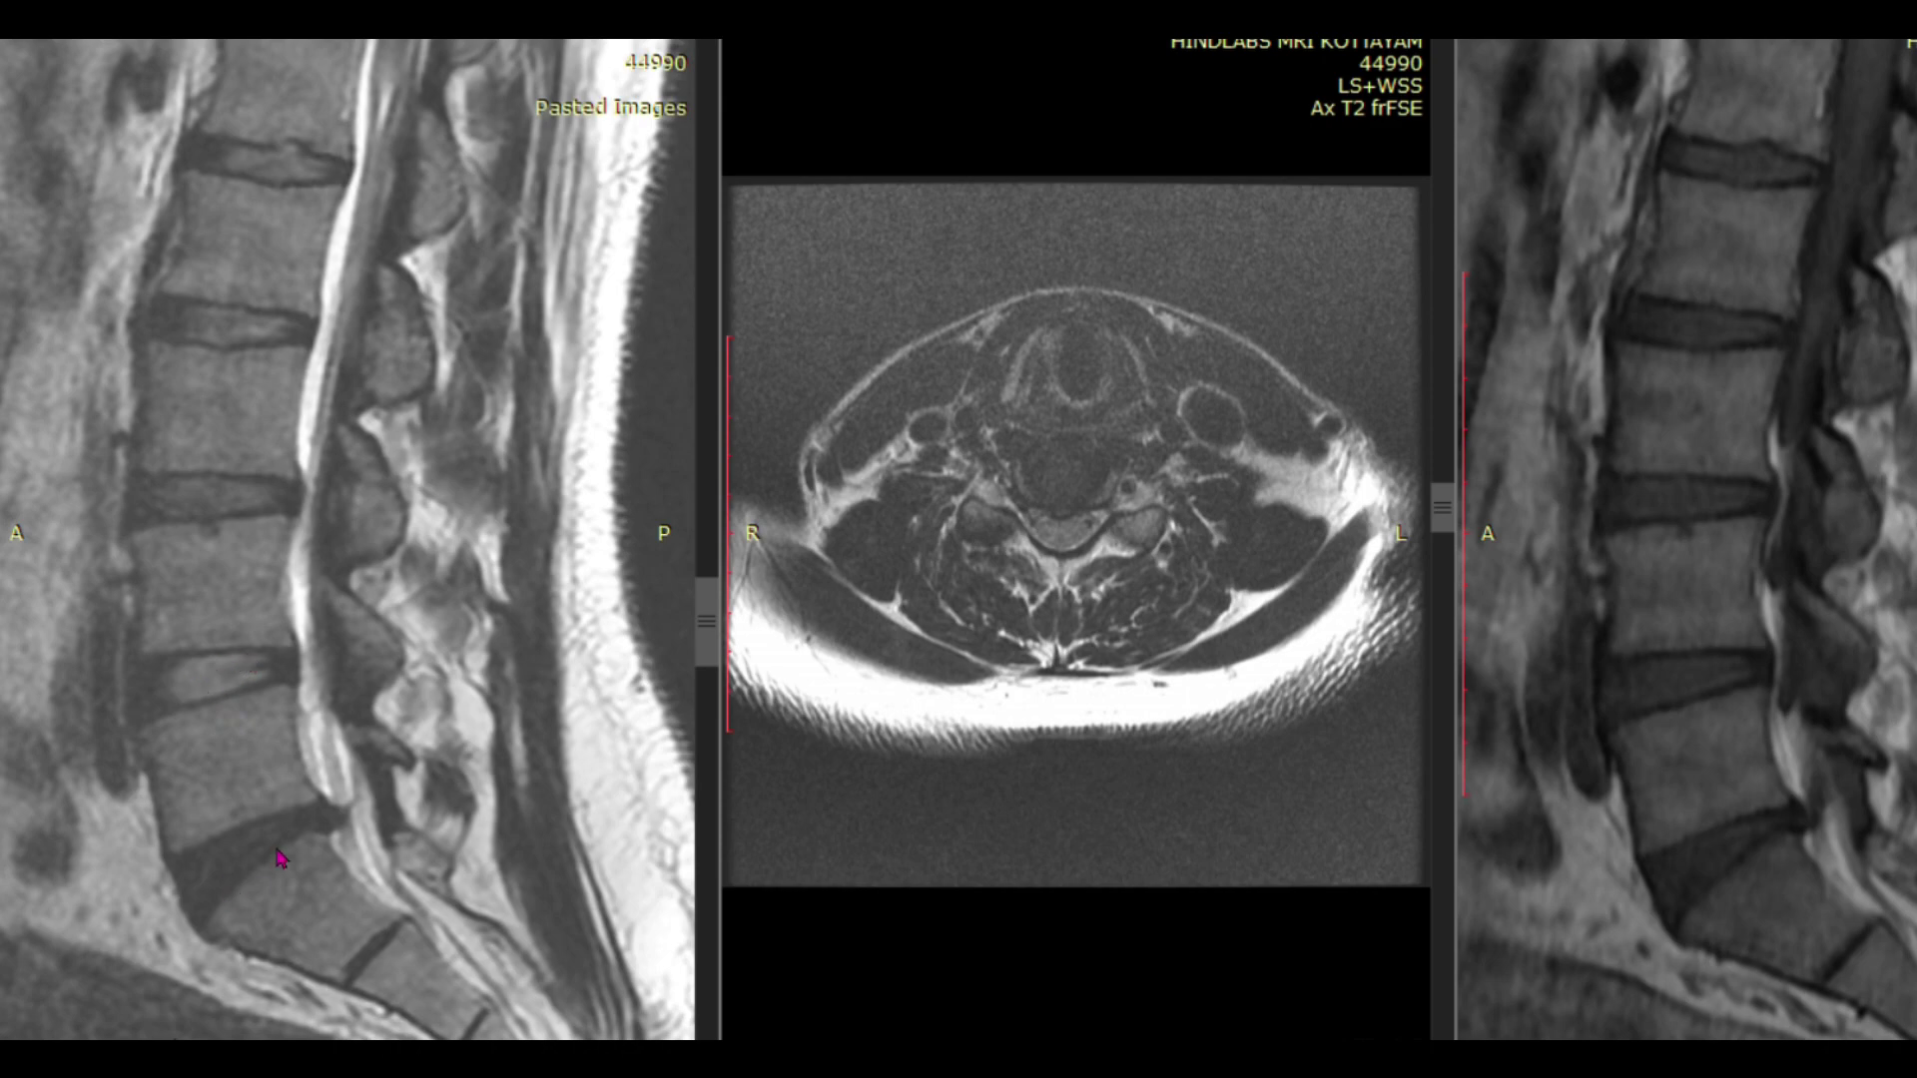
scroll(283, 850, "up", 3)
scroll(285, 859, "down", 10)
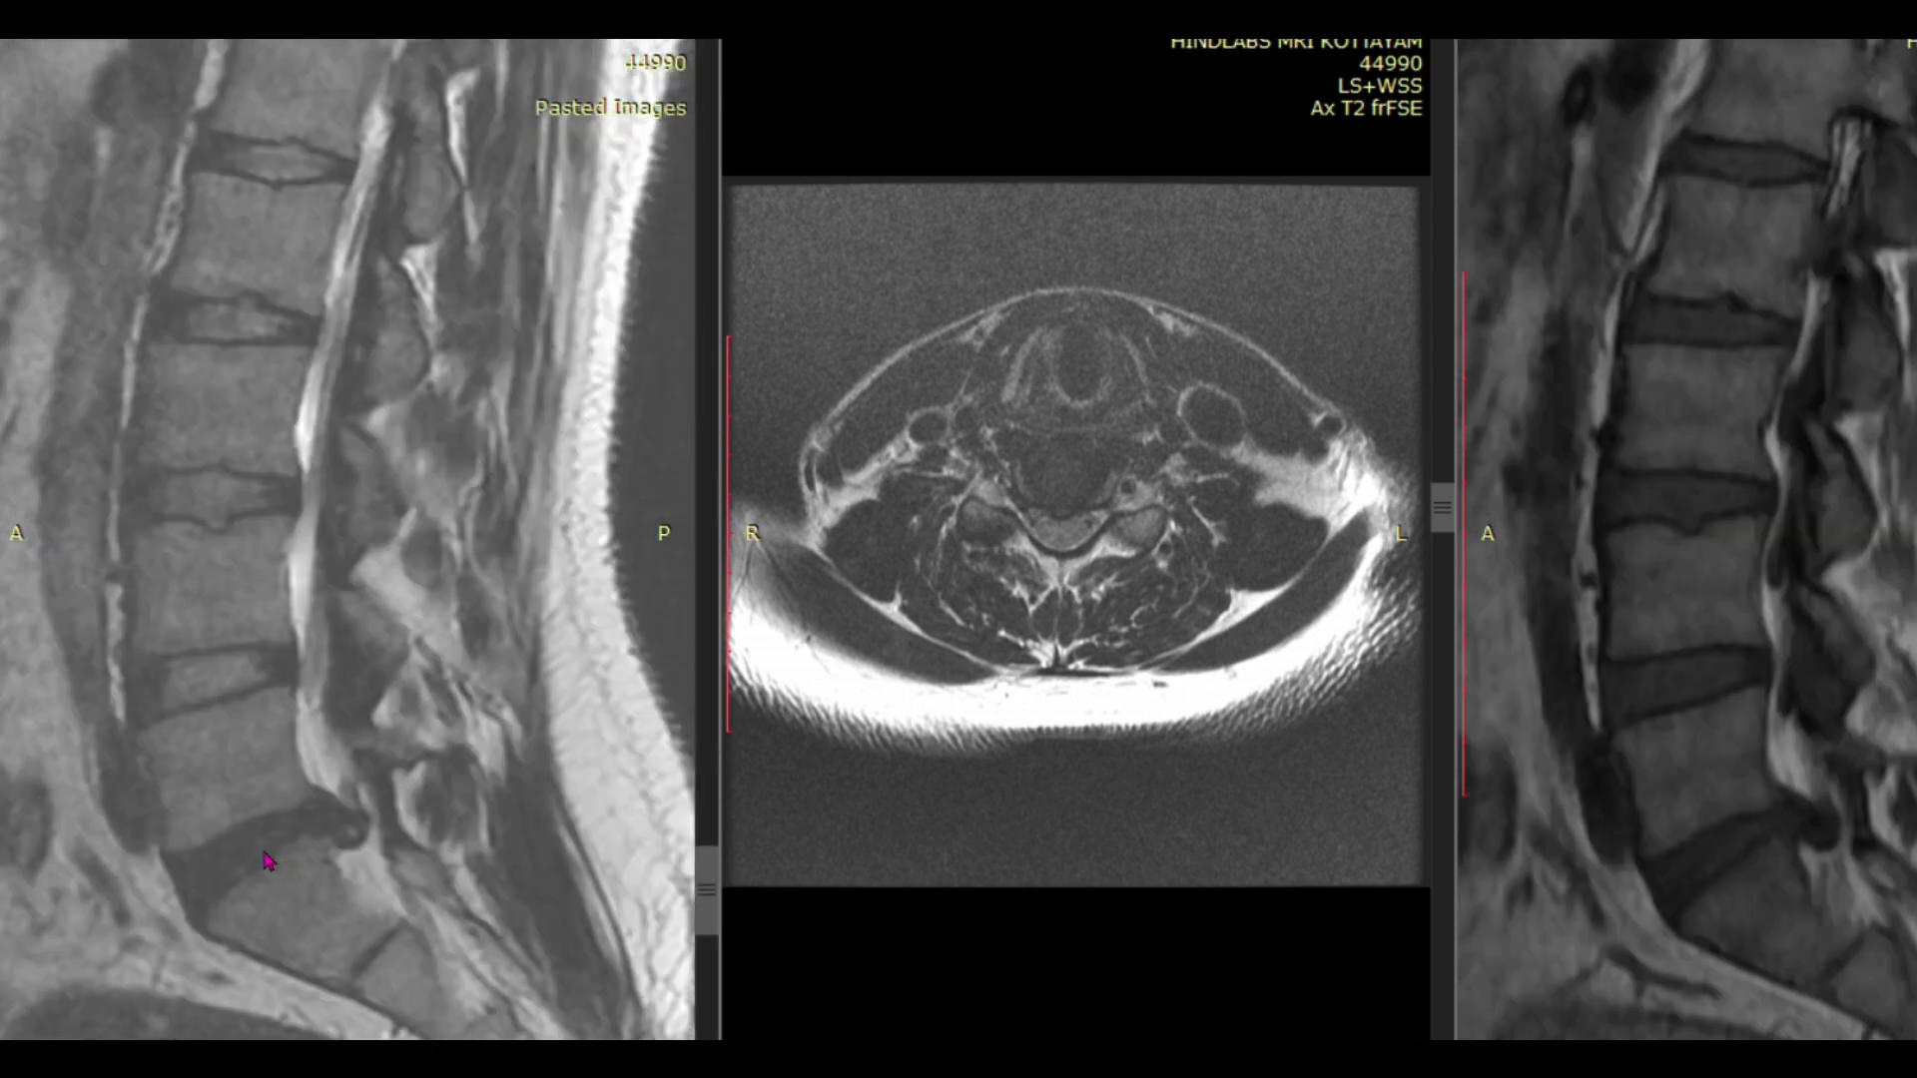
scroll(266, 850, "up", 2)
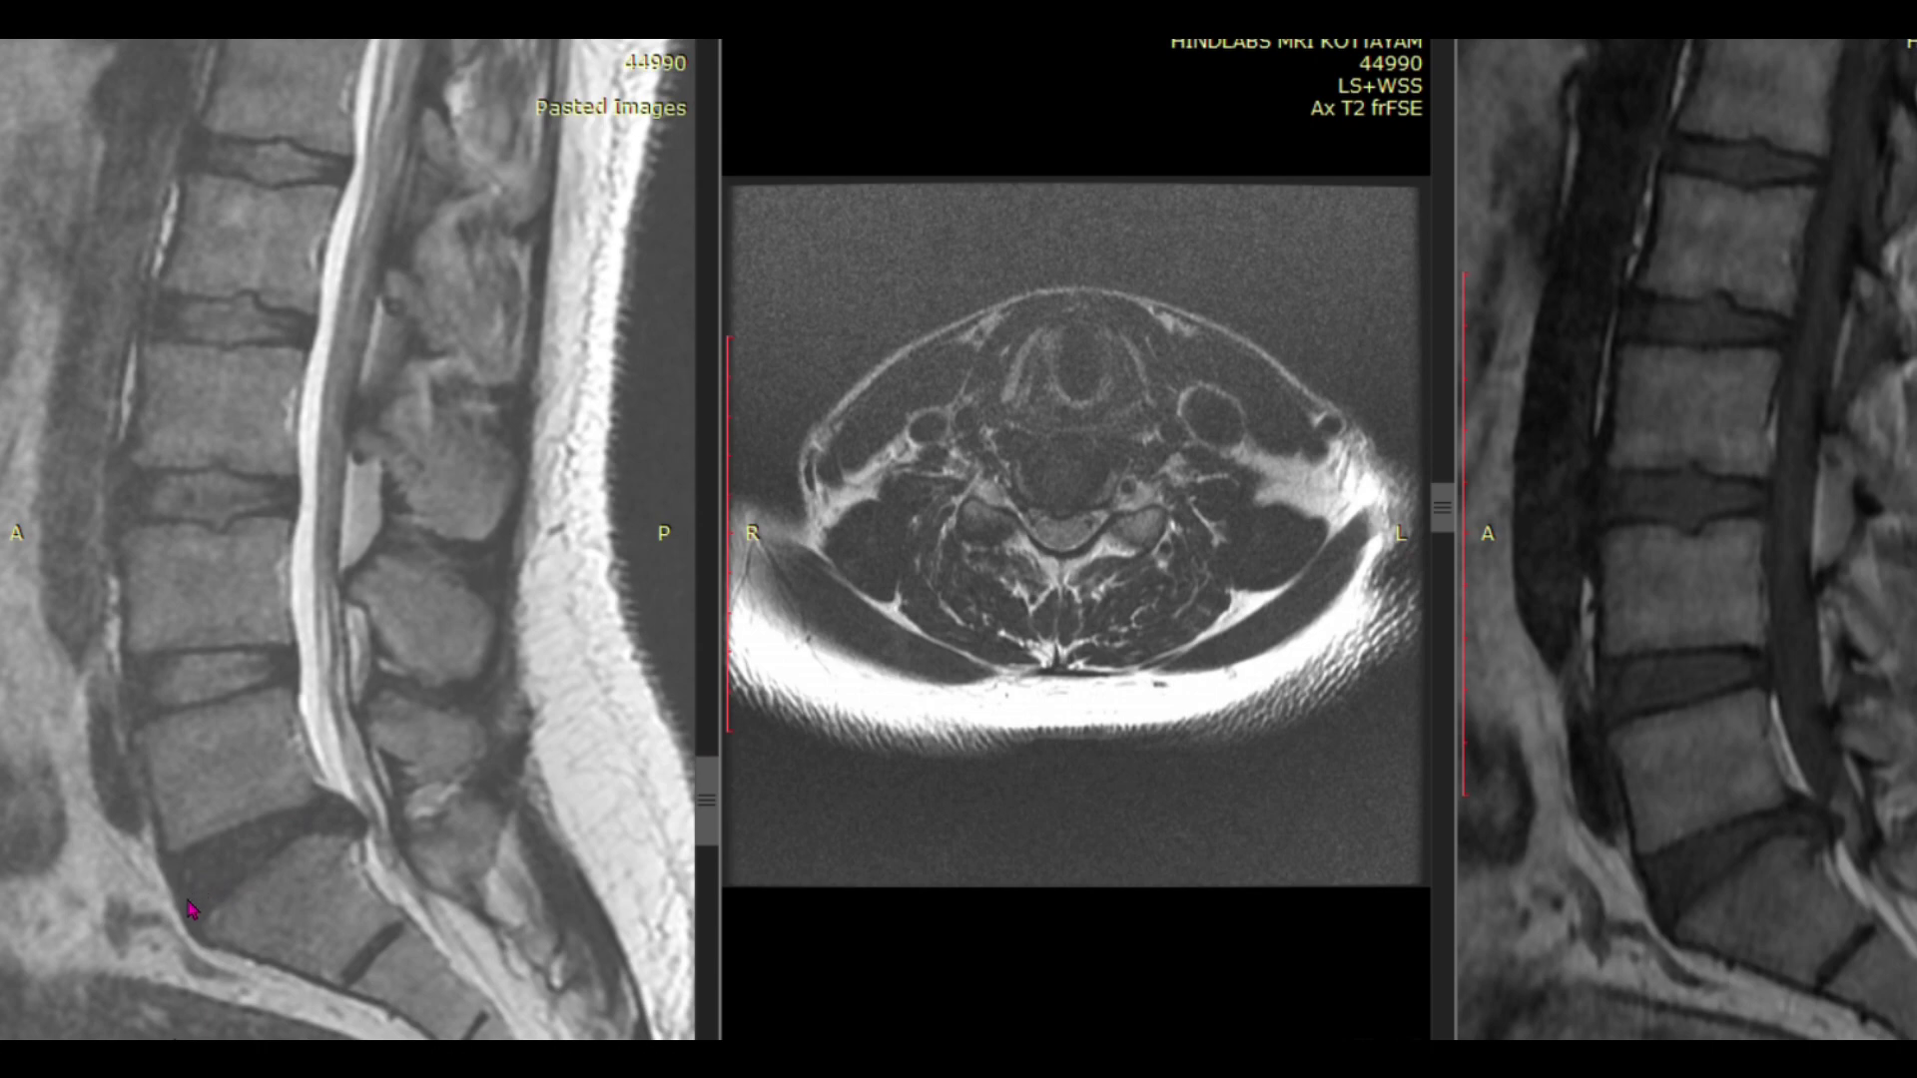
scroll(195, 895, "down", 2)
scroll(194, 895, "up", 2)
scroll(195, 894, "down", 2)
scroll(195, 895, "up", 2)
Step: Examine the posterior lumbosacral disc margin against the thecal sac across neighbouring sagittal slices, and return to the midline slice
scroll(300, 759, "up", 3)
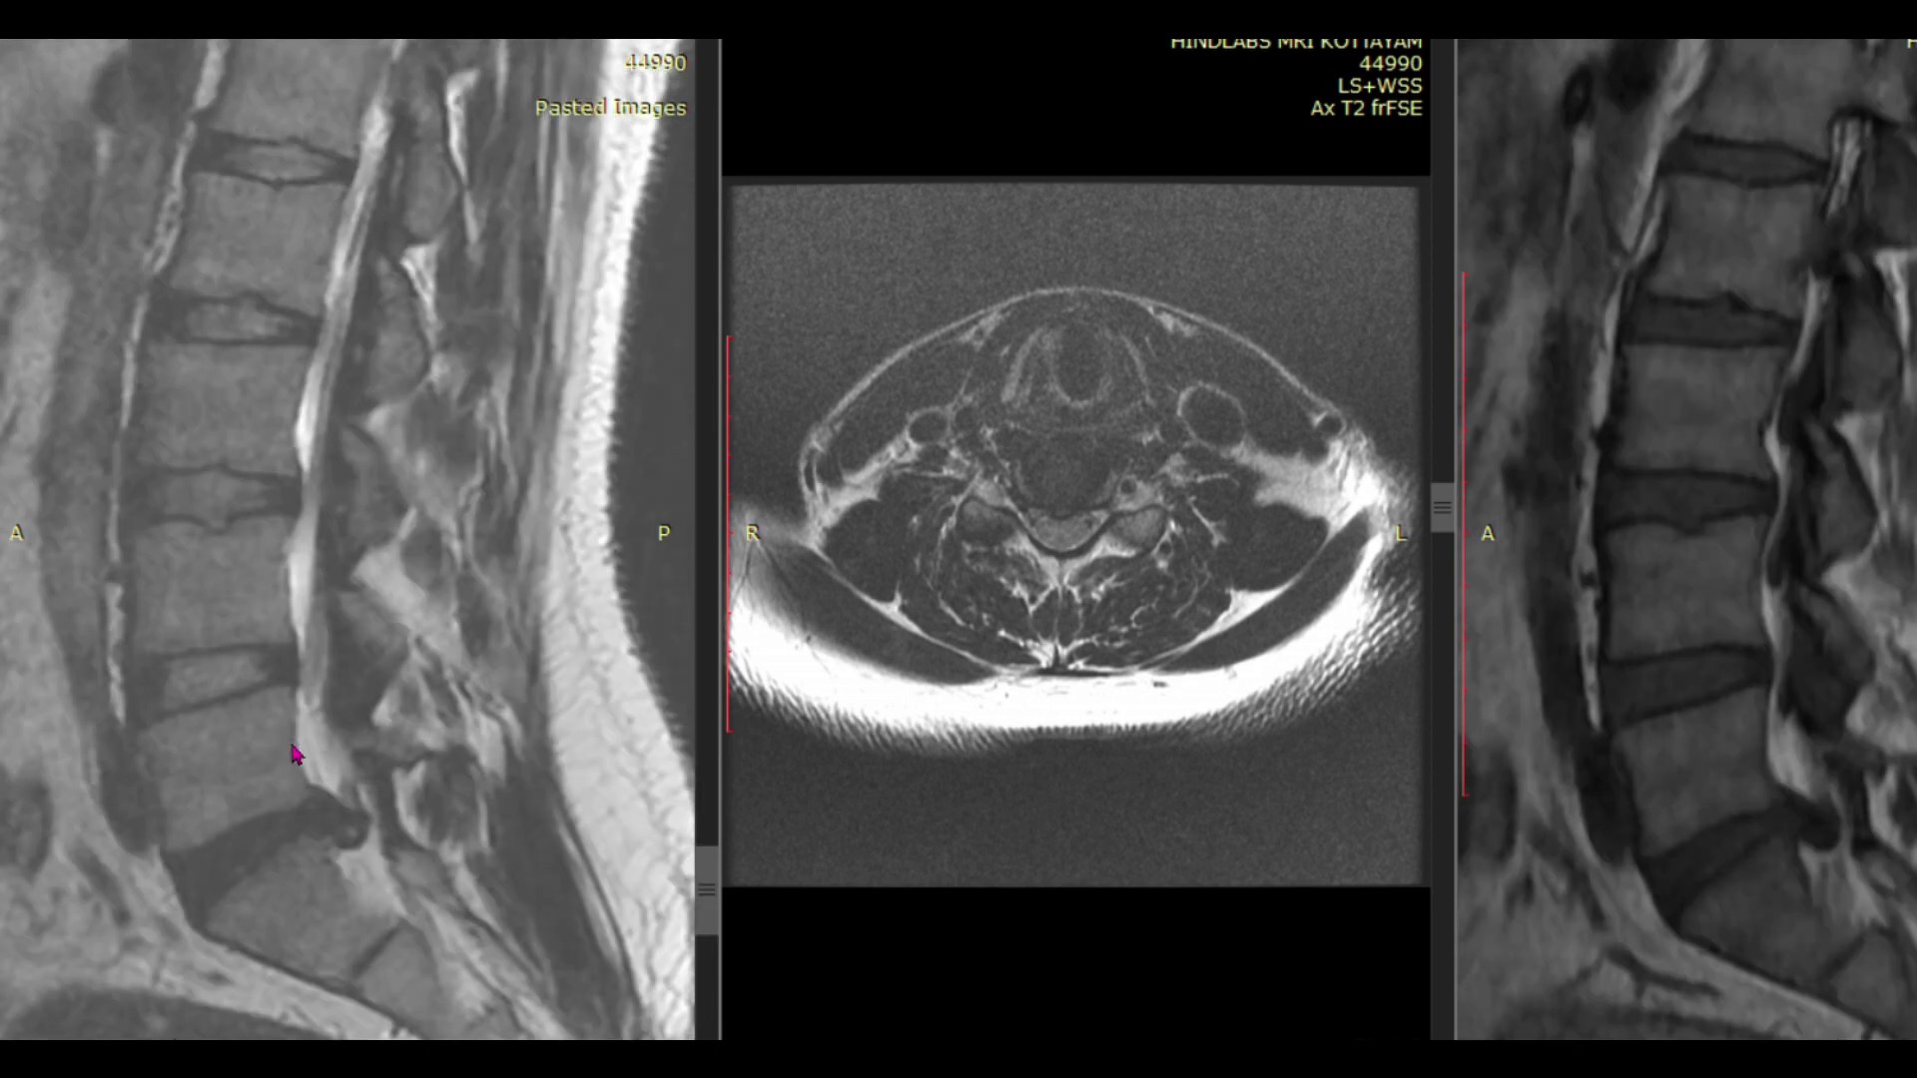
scroll(287, 817, "down", 3)
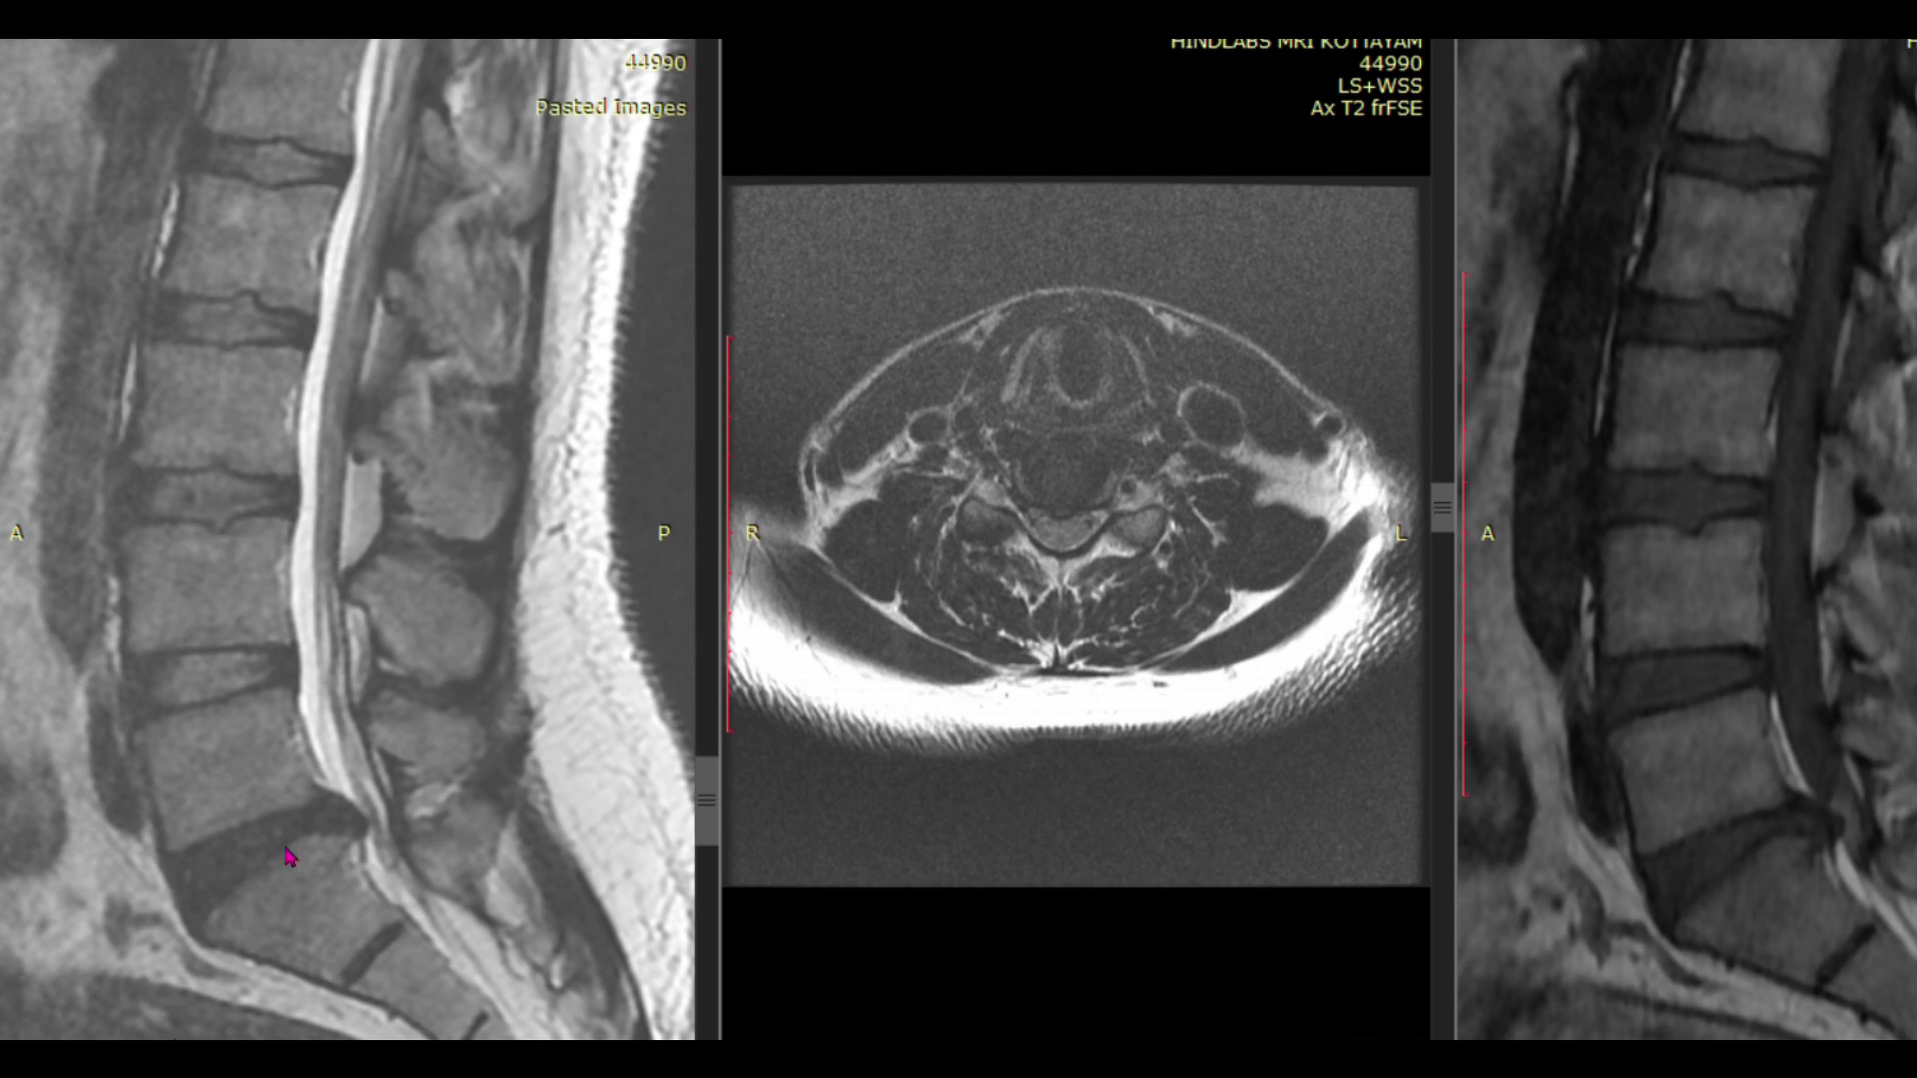
scroll(298, 828, "down", 3)
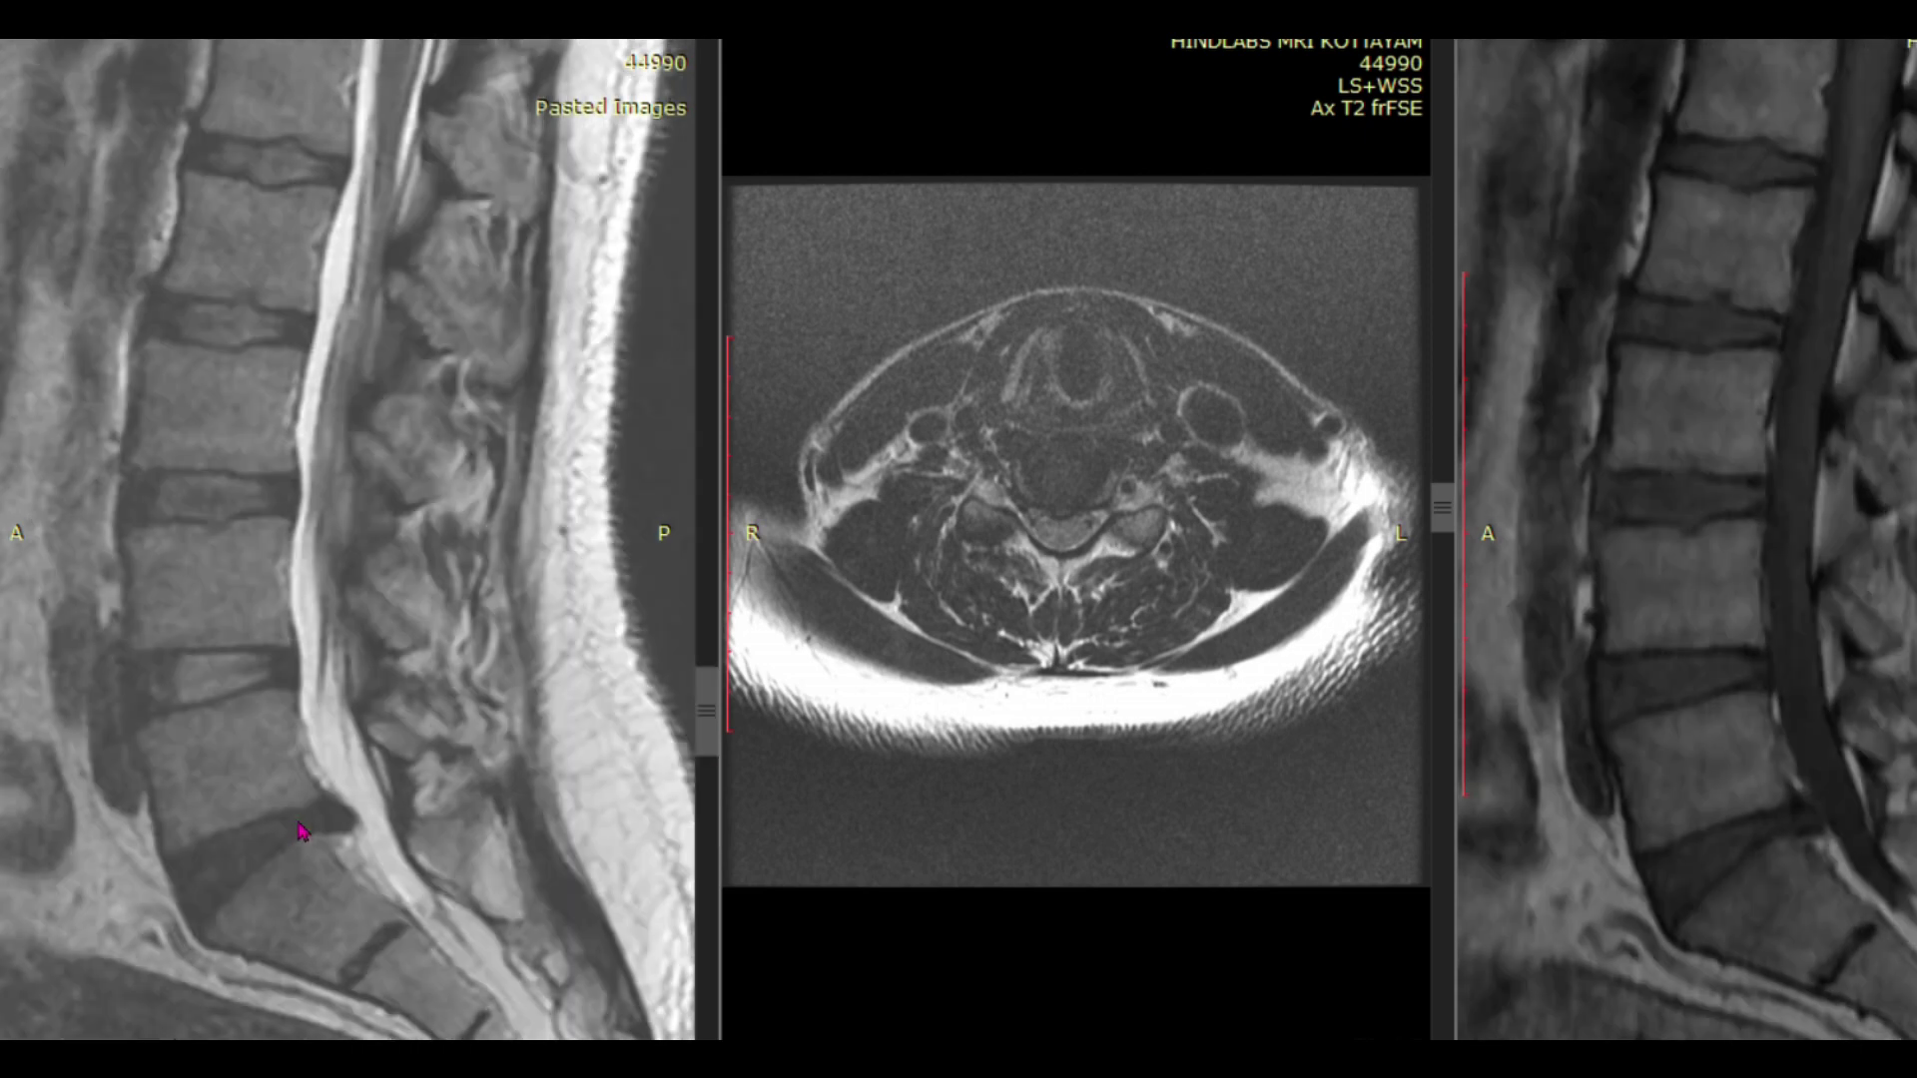
scroll(301, 844, "down", 5)
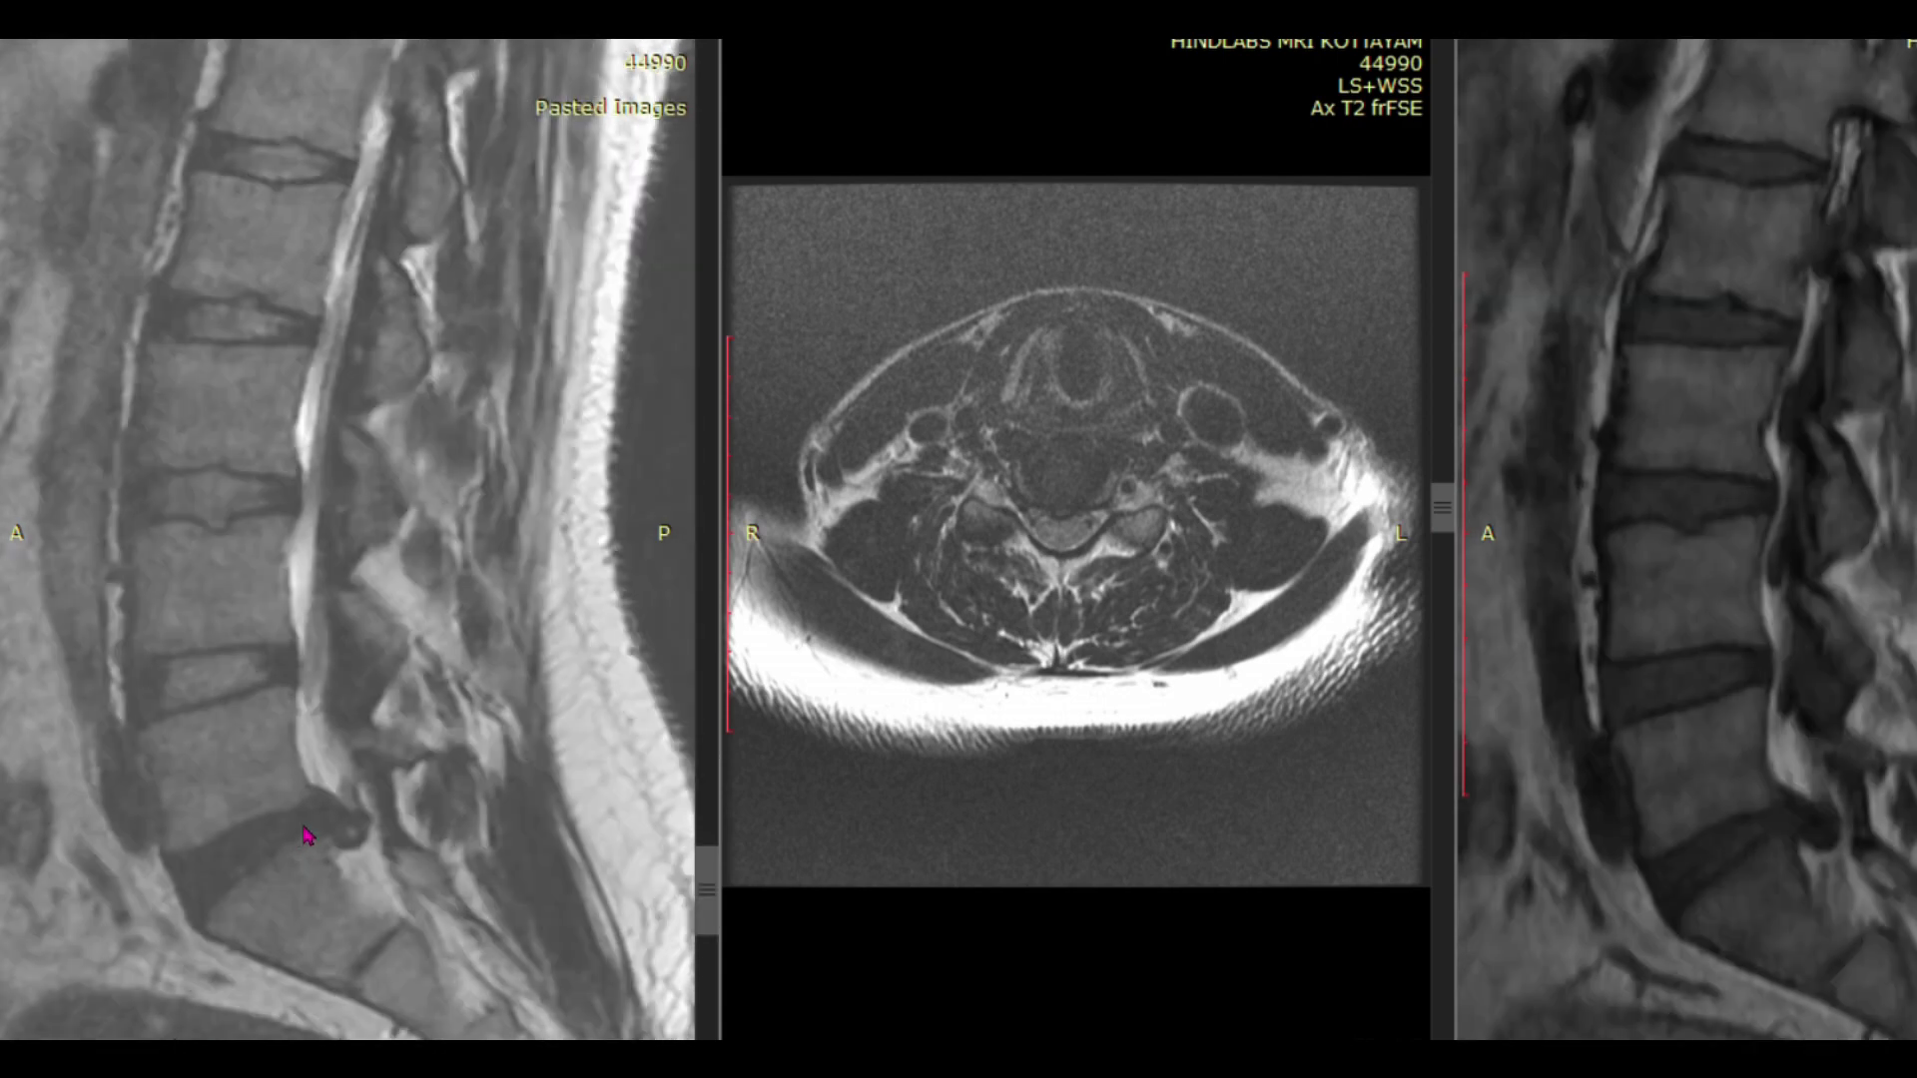
scroll(308, 832, "up", 8)
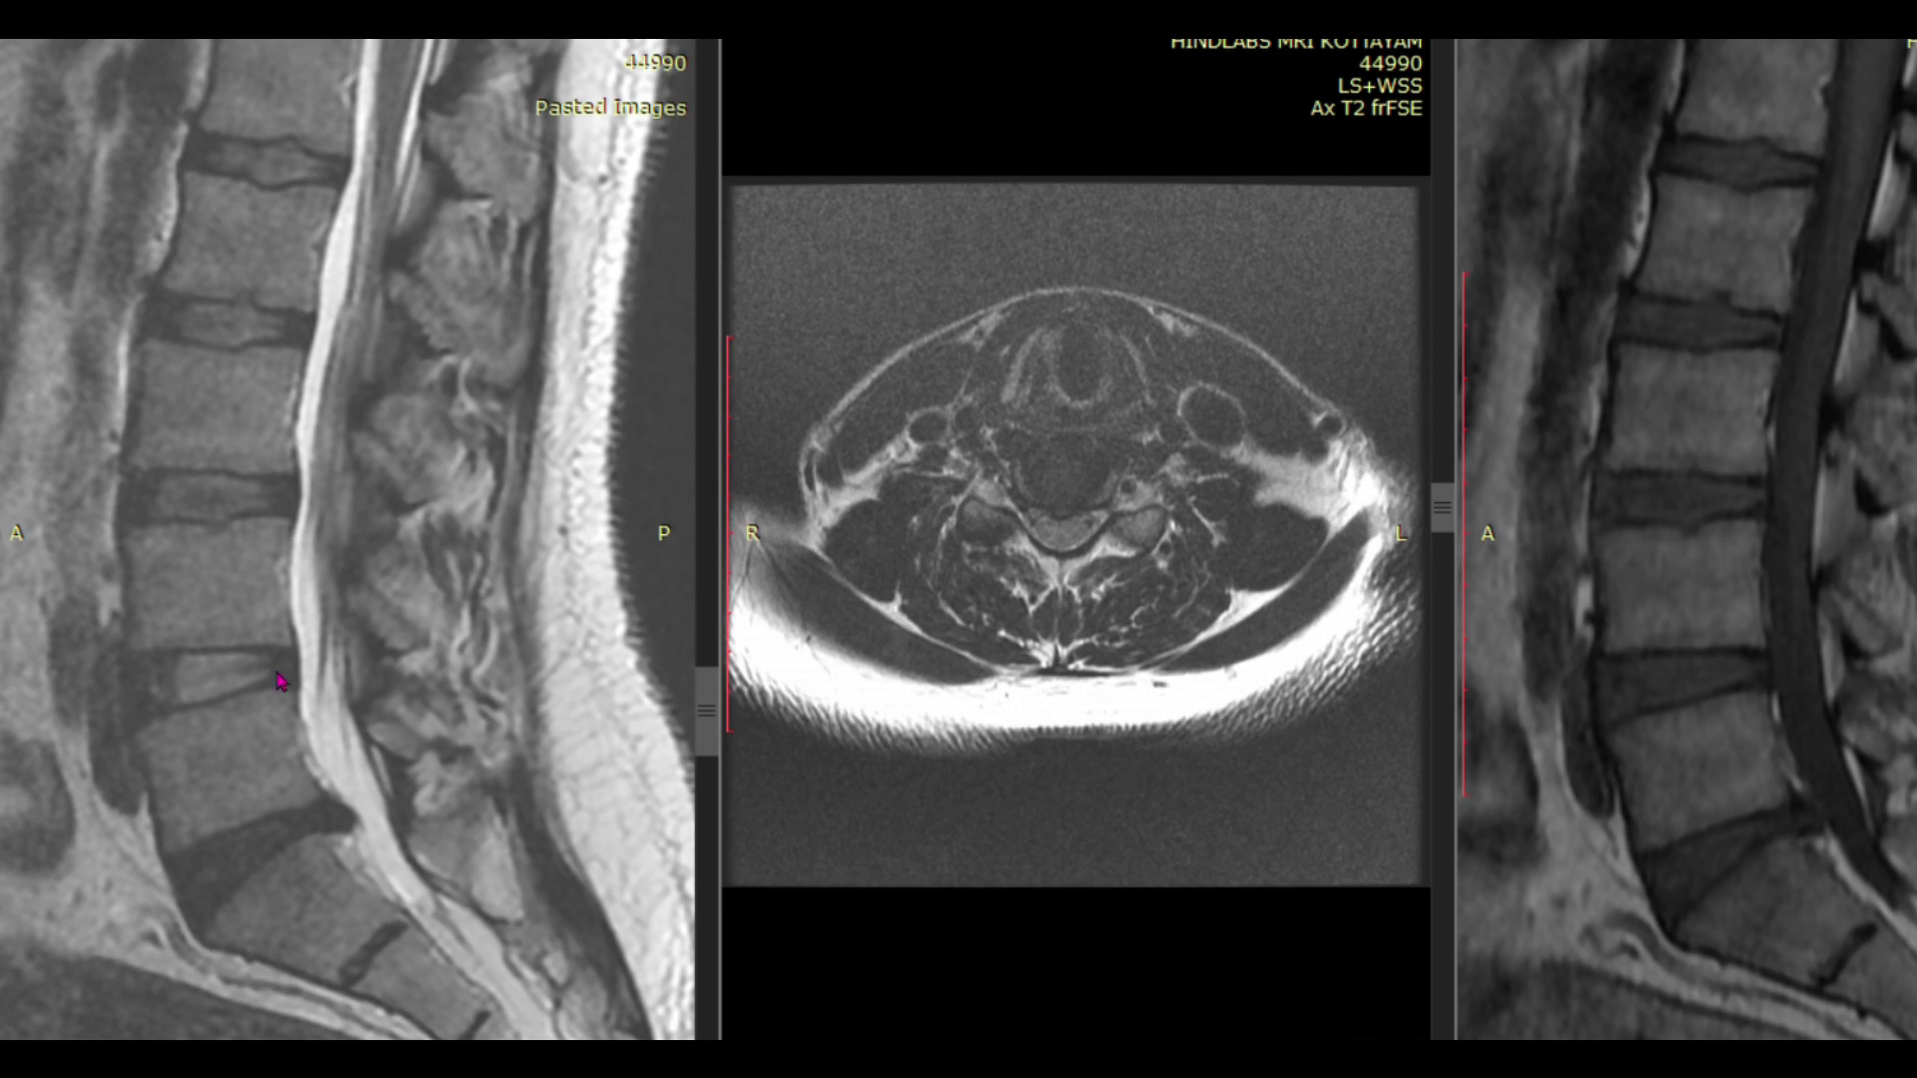
Step: Load the lumbar Ax T2 frFSE series in the axial view and bring up the slice through the uppermost visible lumbar disc
scroll(1165, 631, "down", 5)
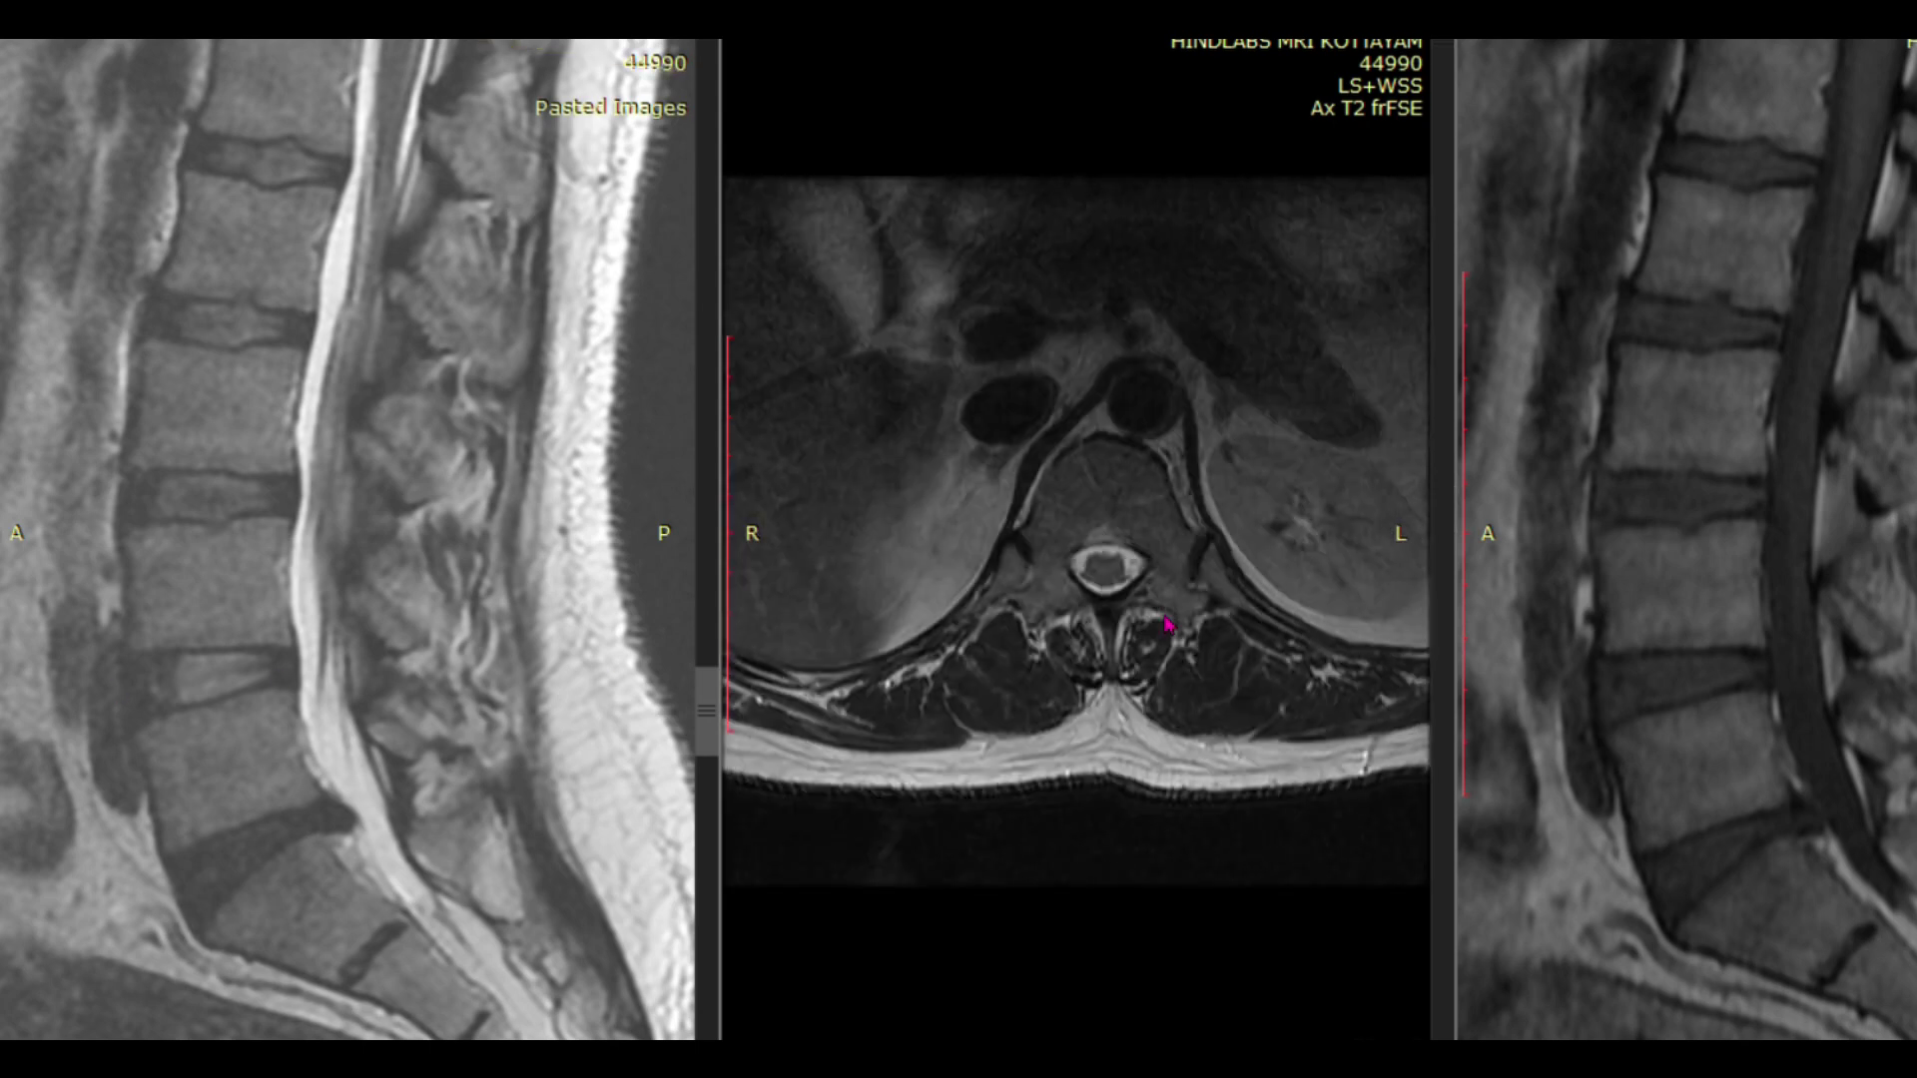
scroll(1165, 624, "down", 10)
scroll(1153, 632, "up", 8)
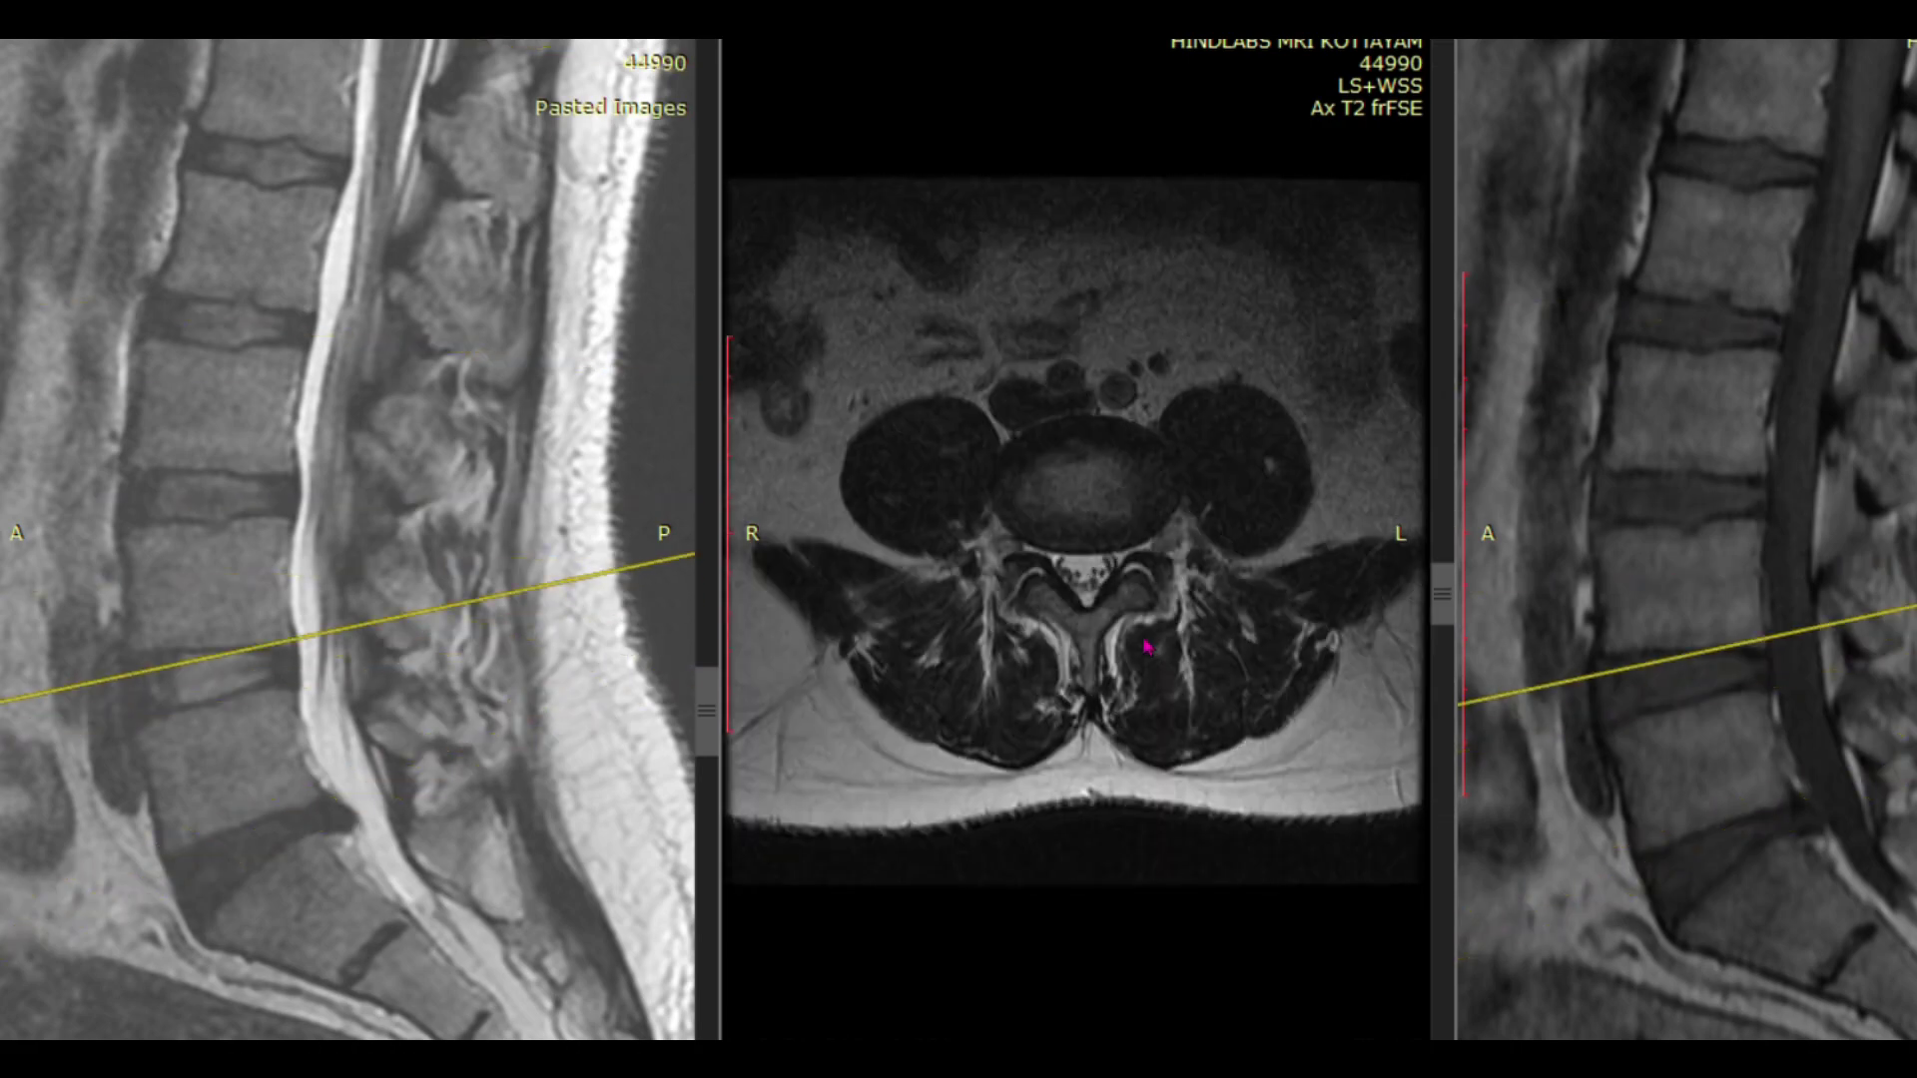
scroll(1147, 647, "up", 4)
scroll(1146, 647, "up", 8)
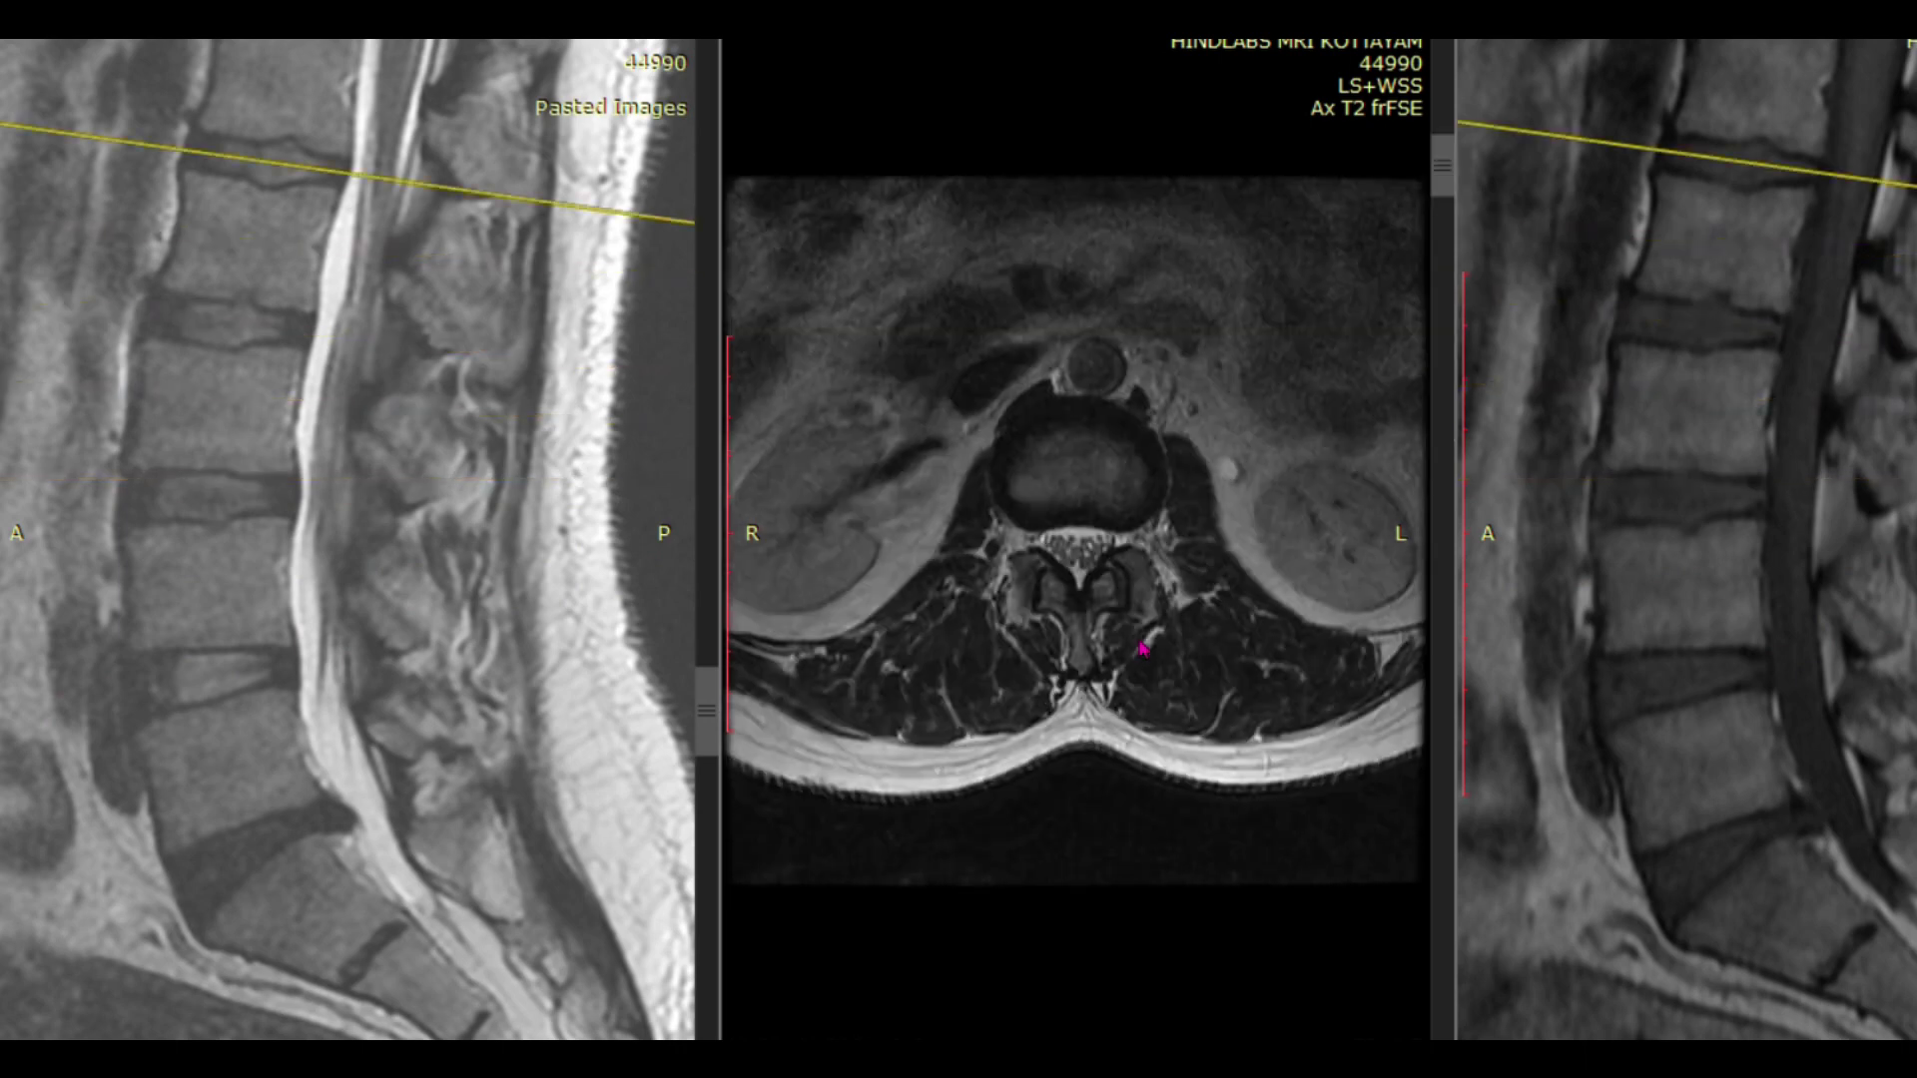
scroll(1139, 650, "up", 4)
scroll(1142, 650, "down", 4)
Step: Enlarge the axial disc image and trace the disc's posterior margin along the front of the thecal sac with a multi-point line
left_click_drag(1303, 556, 1127, 401)
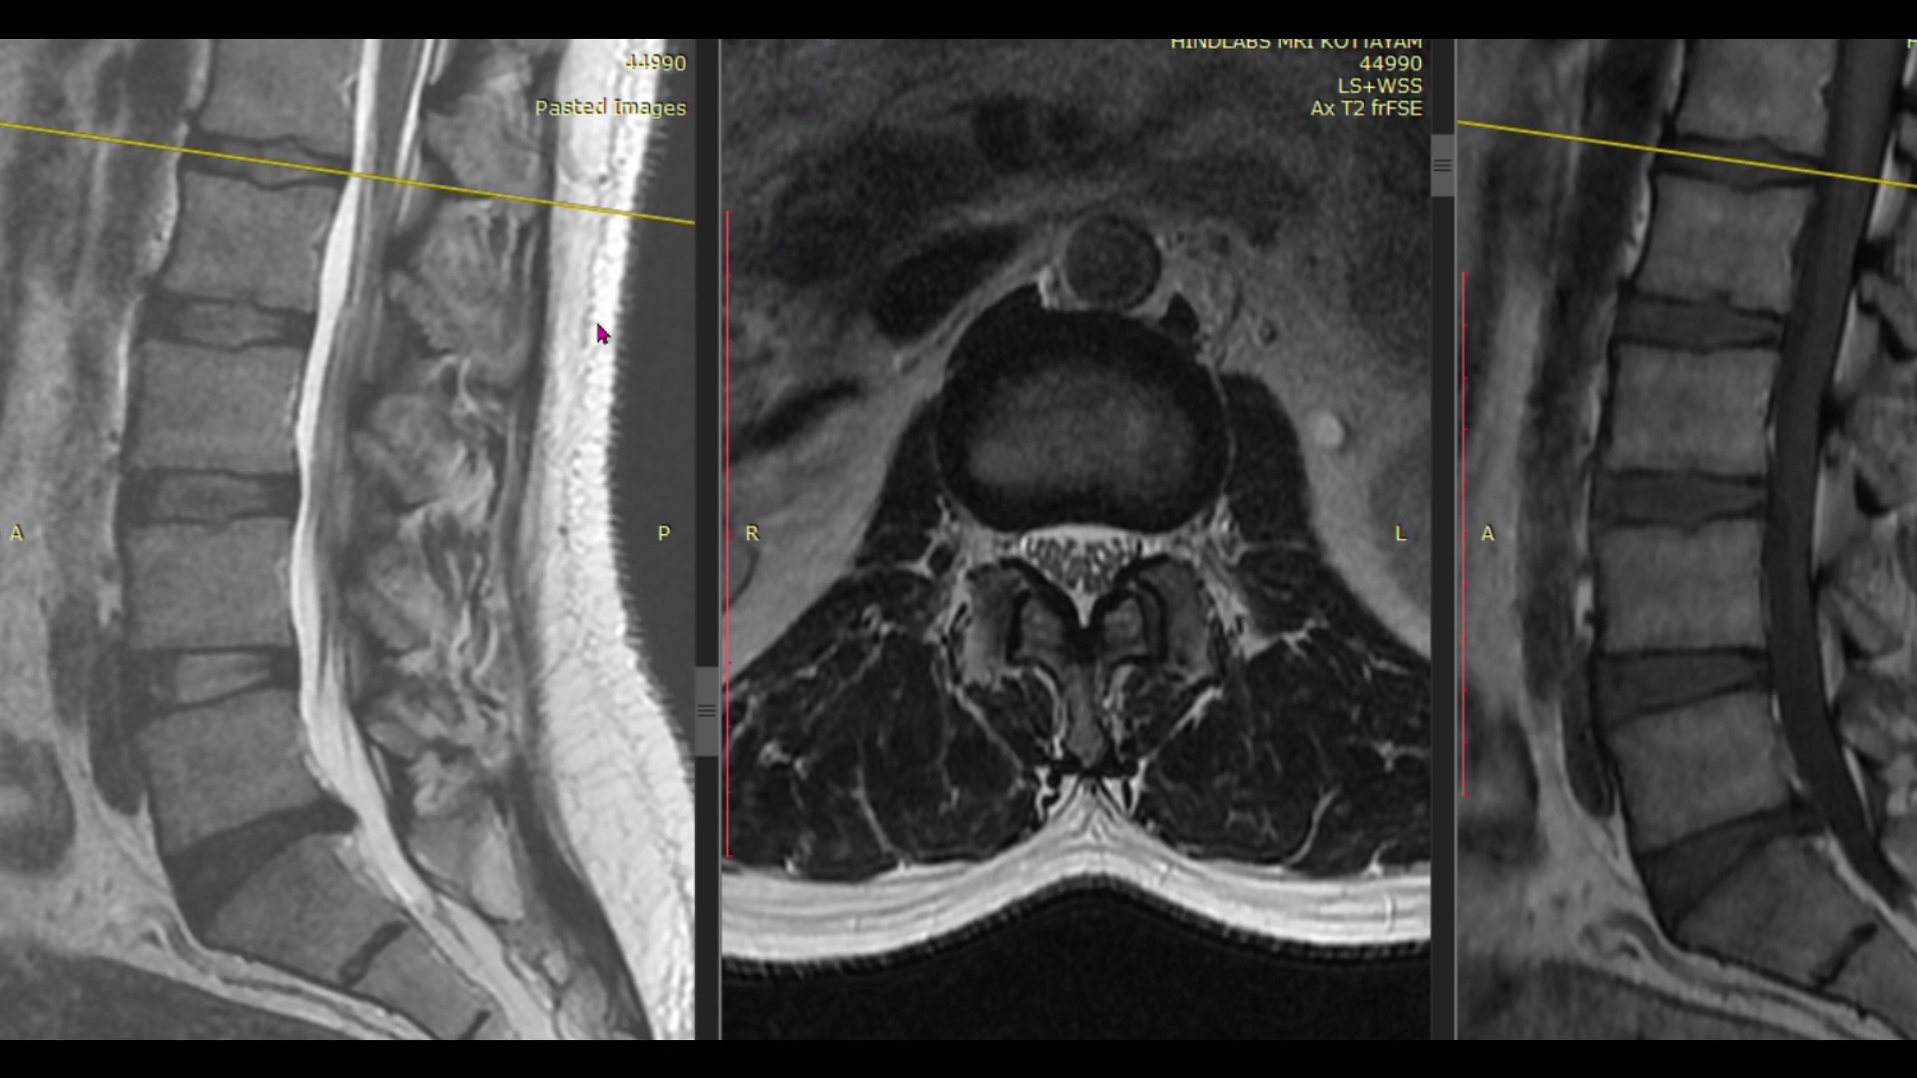
left_click(1025, 526)
left_click(1047, 518)
left_click(1068, 517)
left_click(1095, 517)
left_click(1114, 517)
left_click(1133, 524)
left_click(1143, 530)
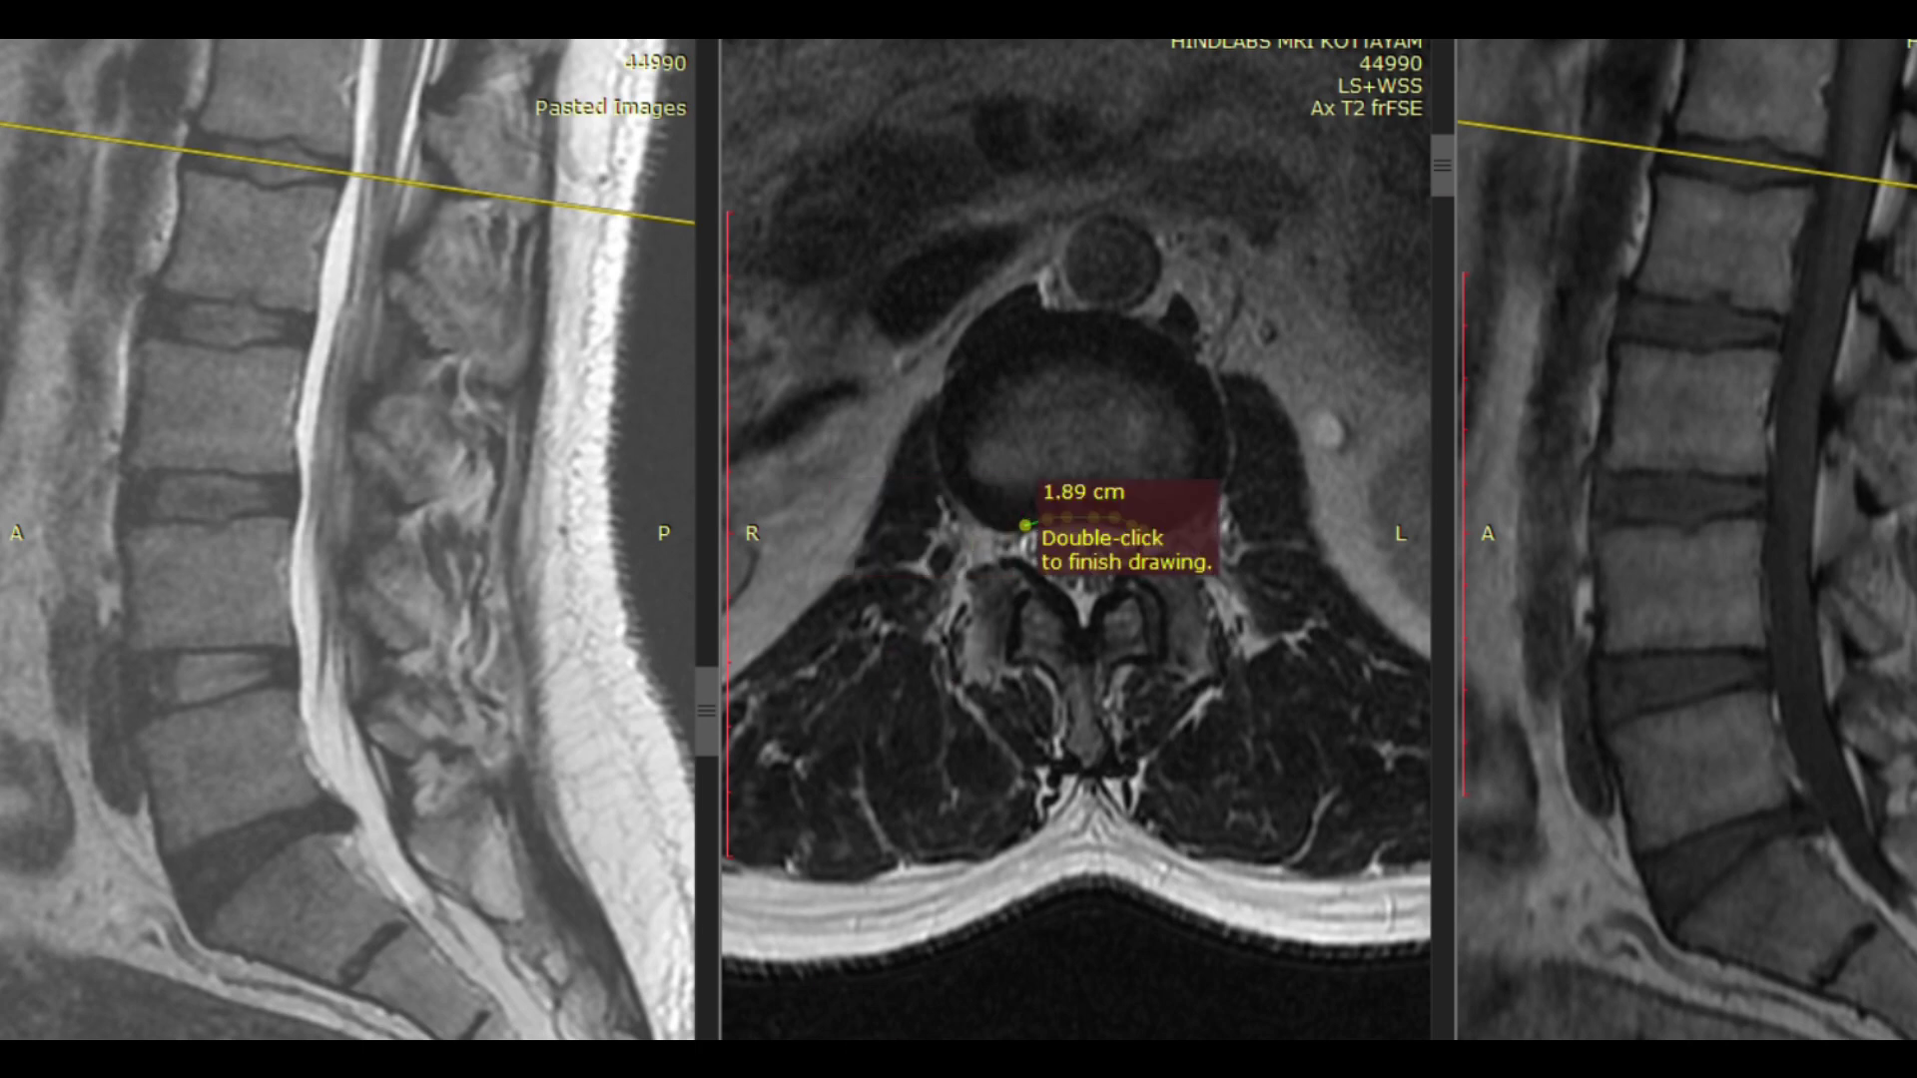
double_click(1044, 507)
Step: Follow the axial T2 series down to the third visible lumbar disc and compare it with the vertebral body slice above
scroll(1099, 759, "down", 3)
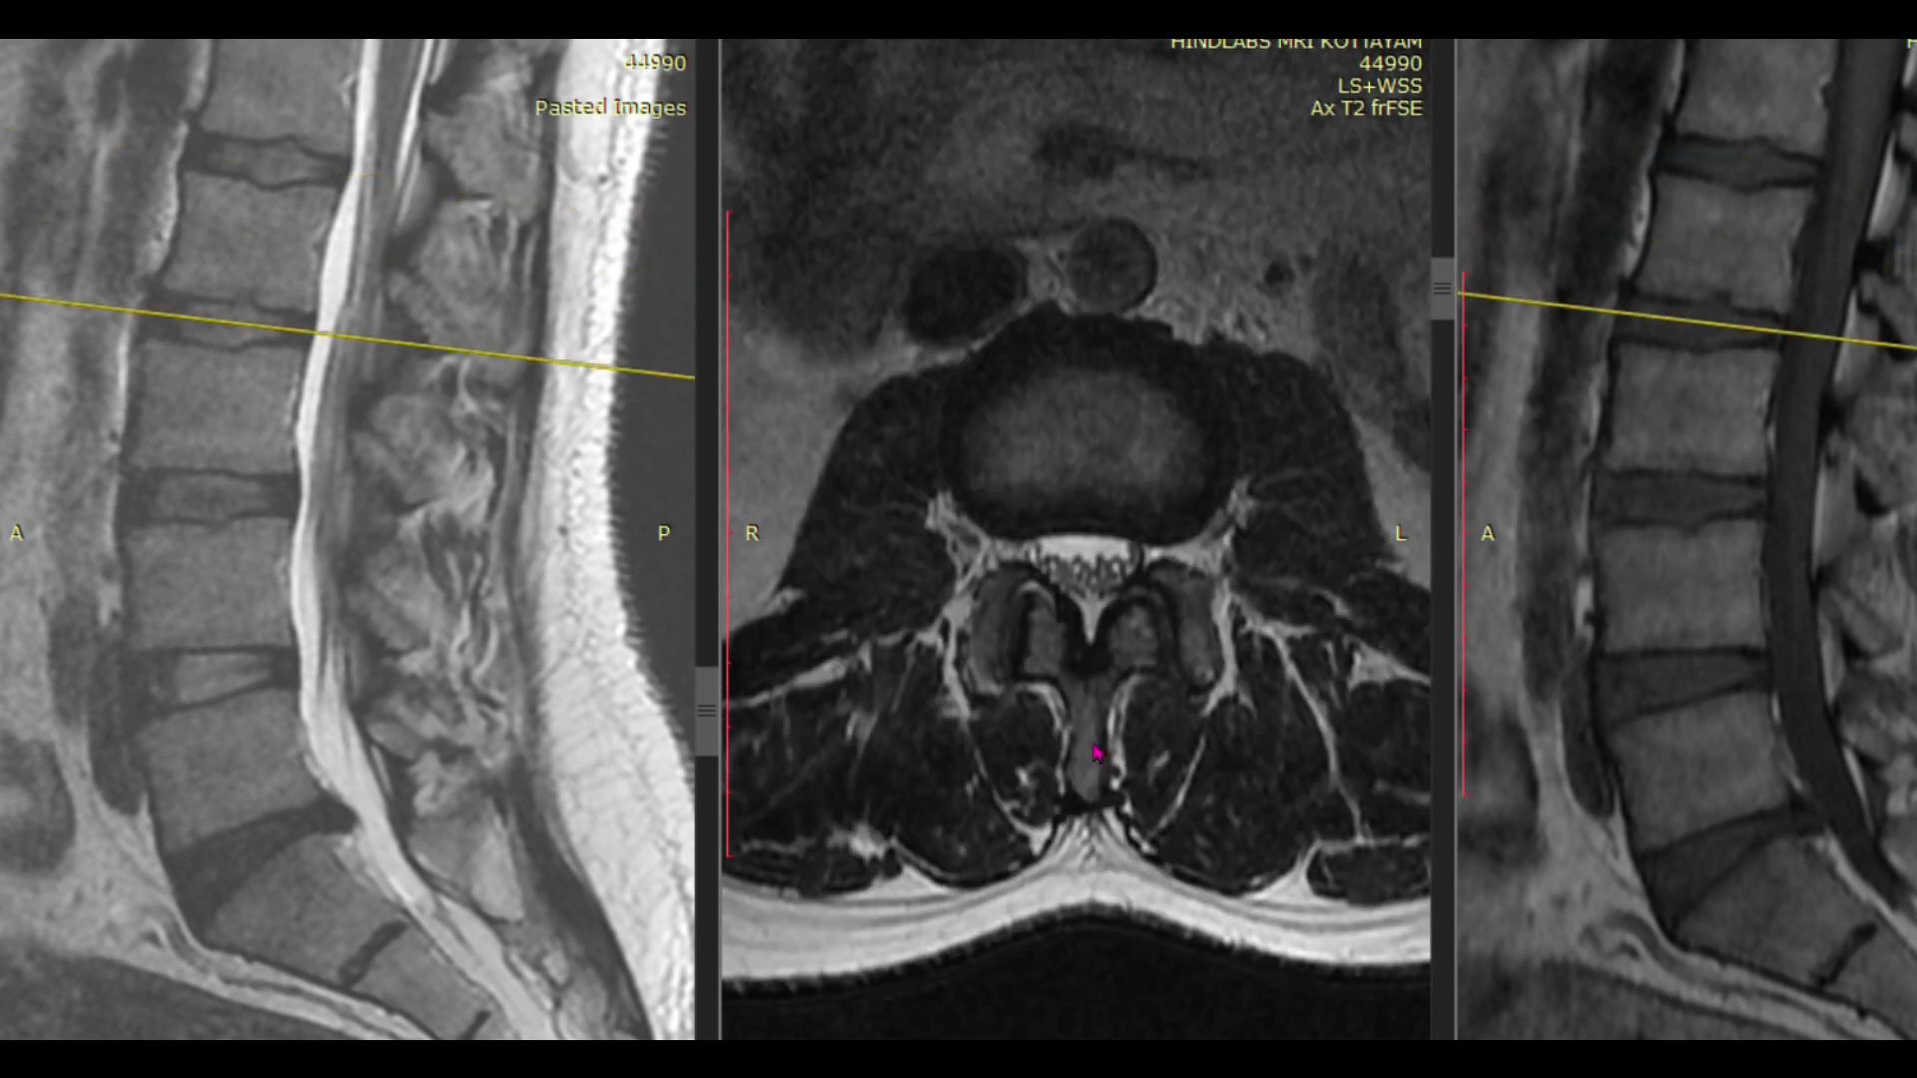
scroll(1095, 753, "down", 5)
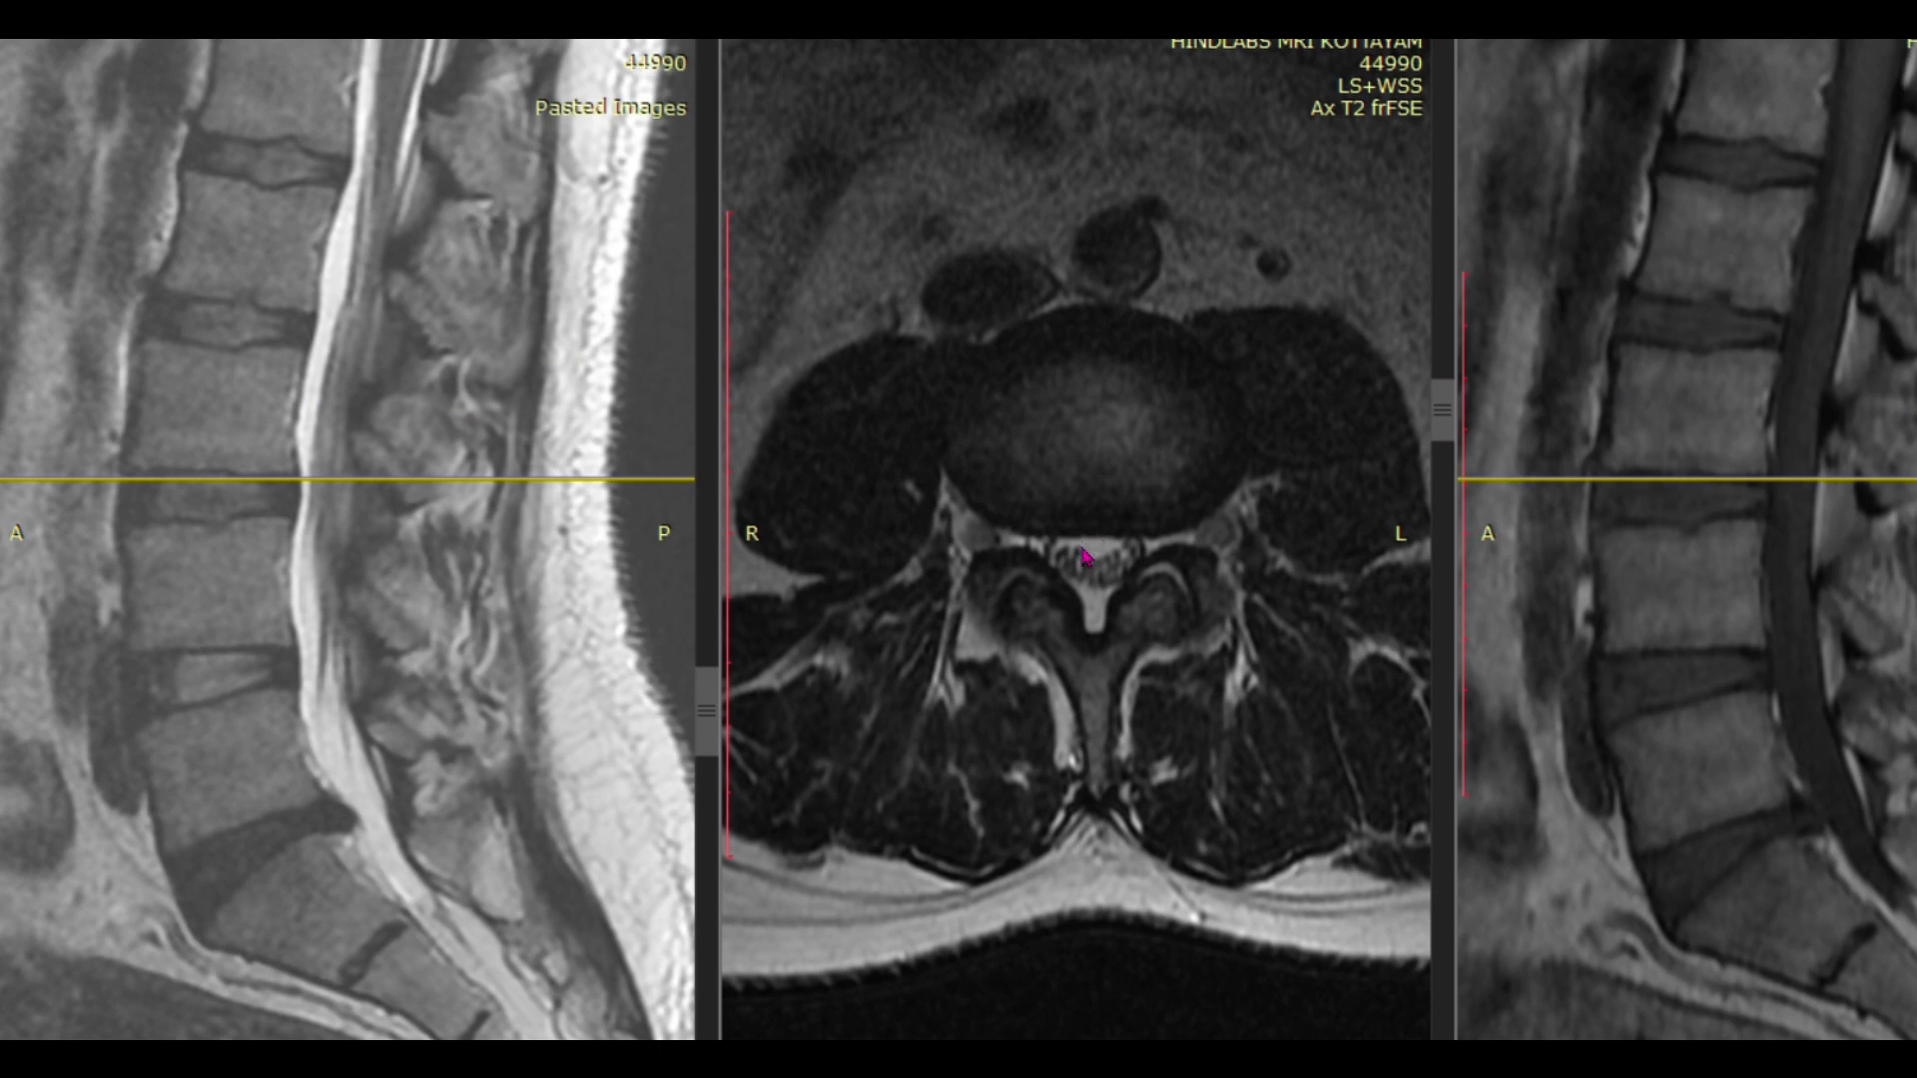
scroll(1086, 558, "up", 3)
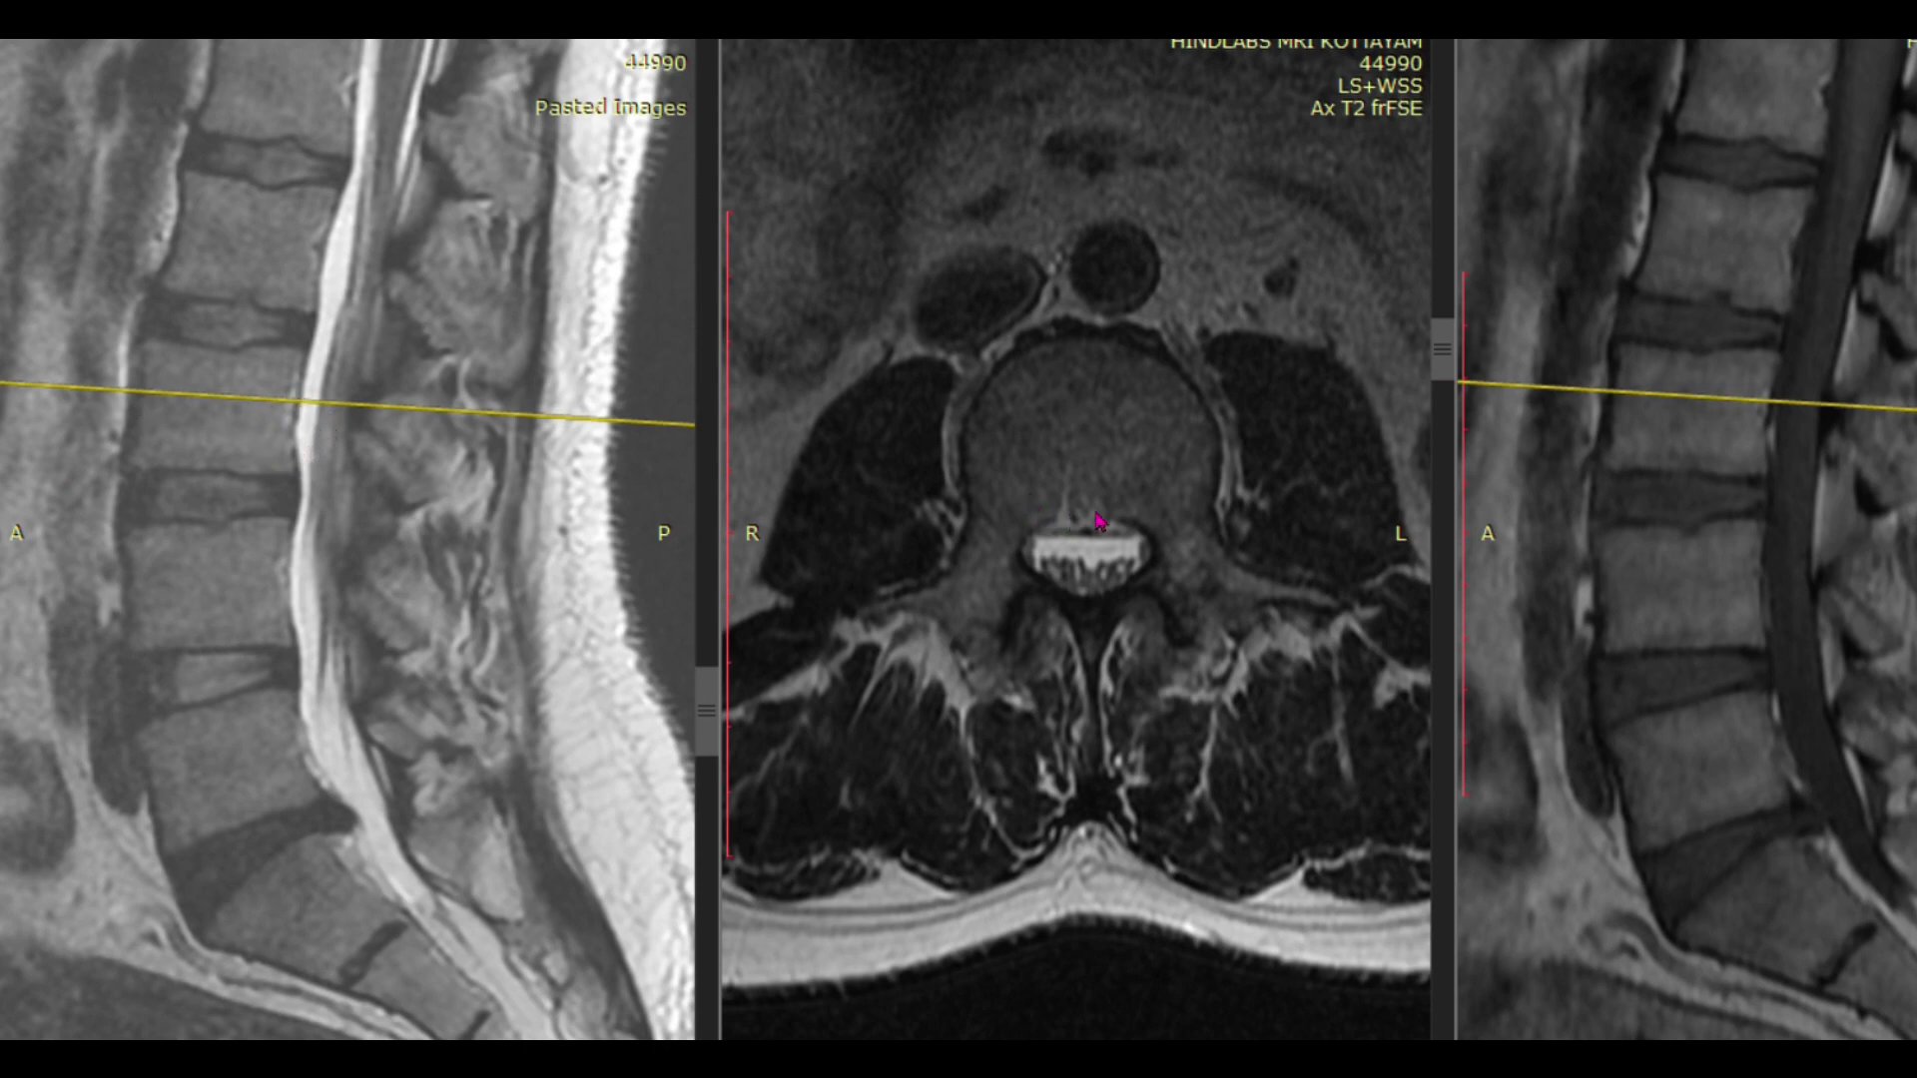
scroll(969, 433, "down", 3)
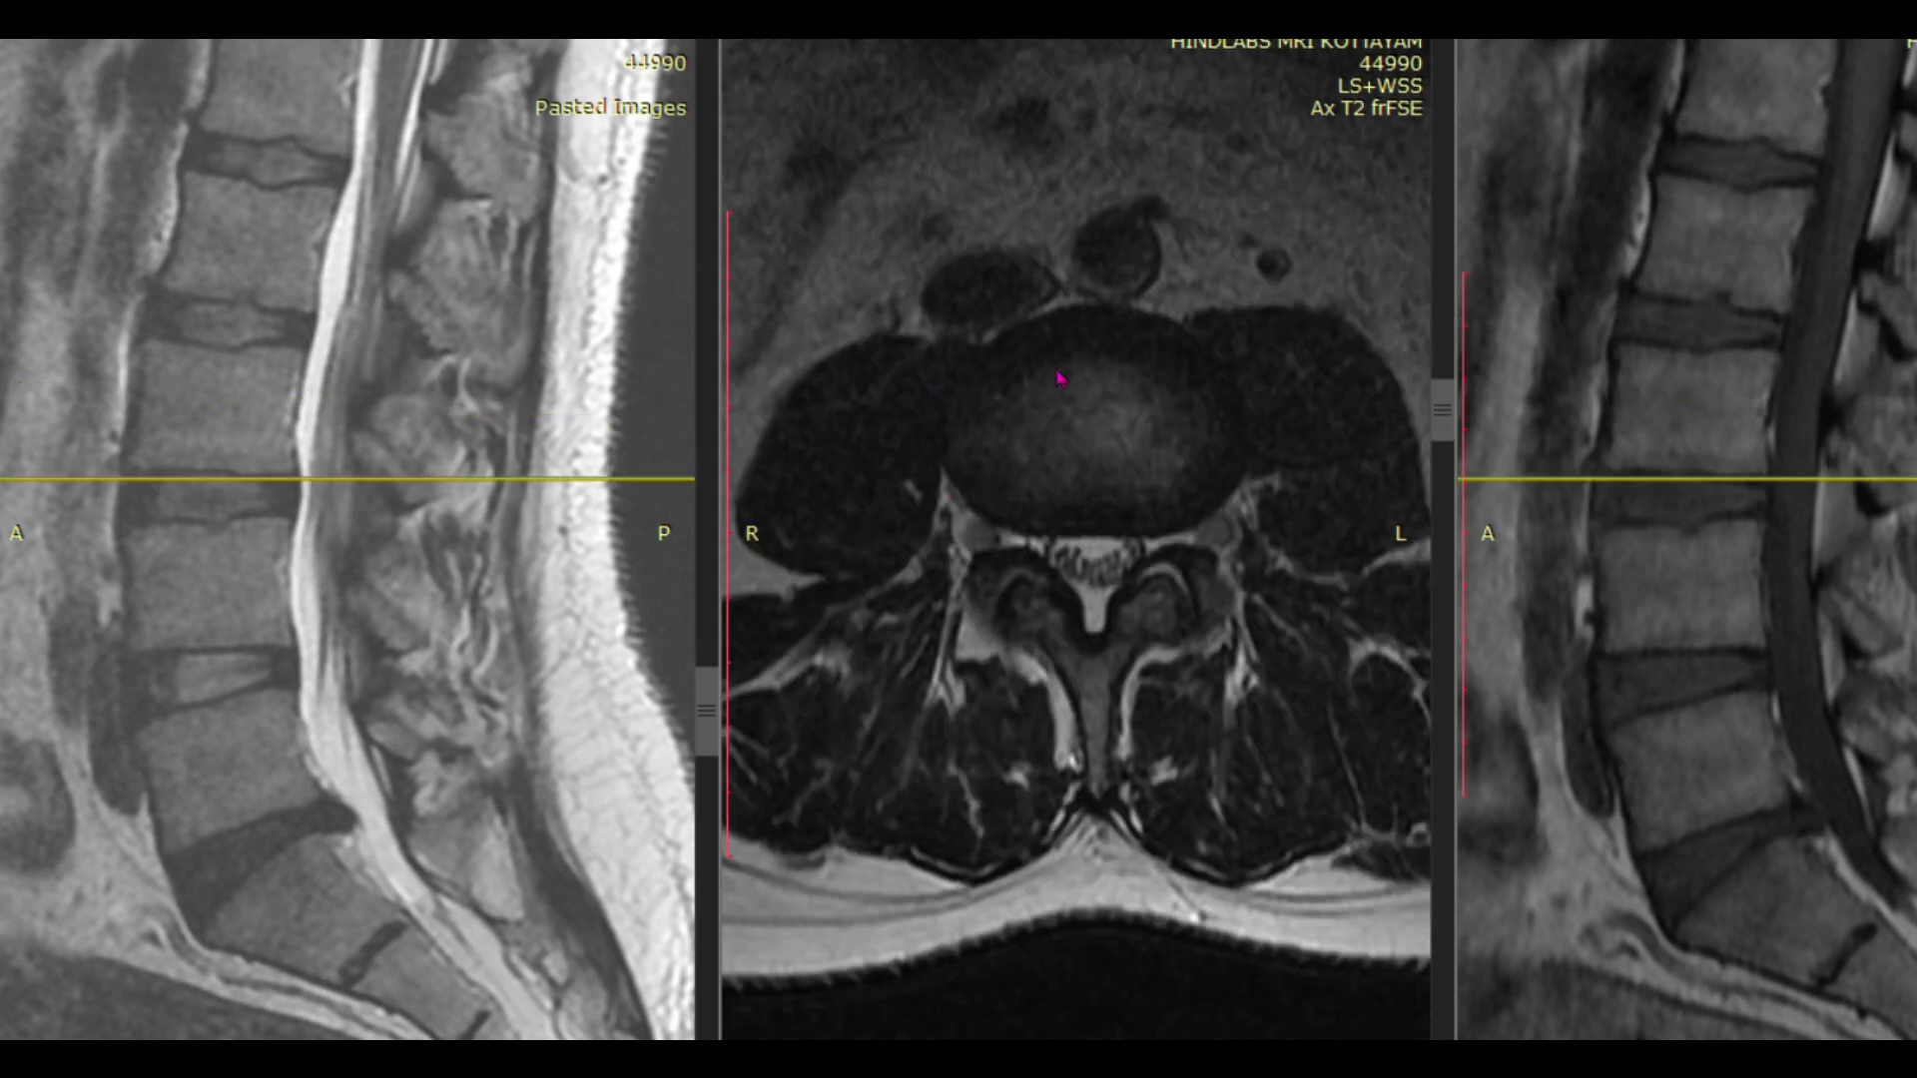
scroll(1060, 377, "up", 3)
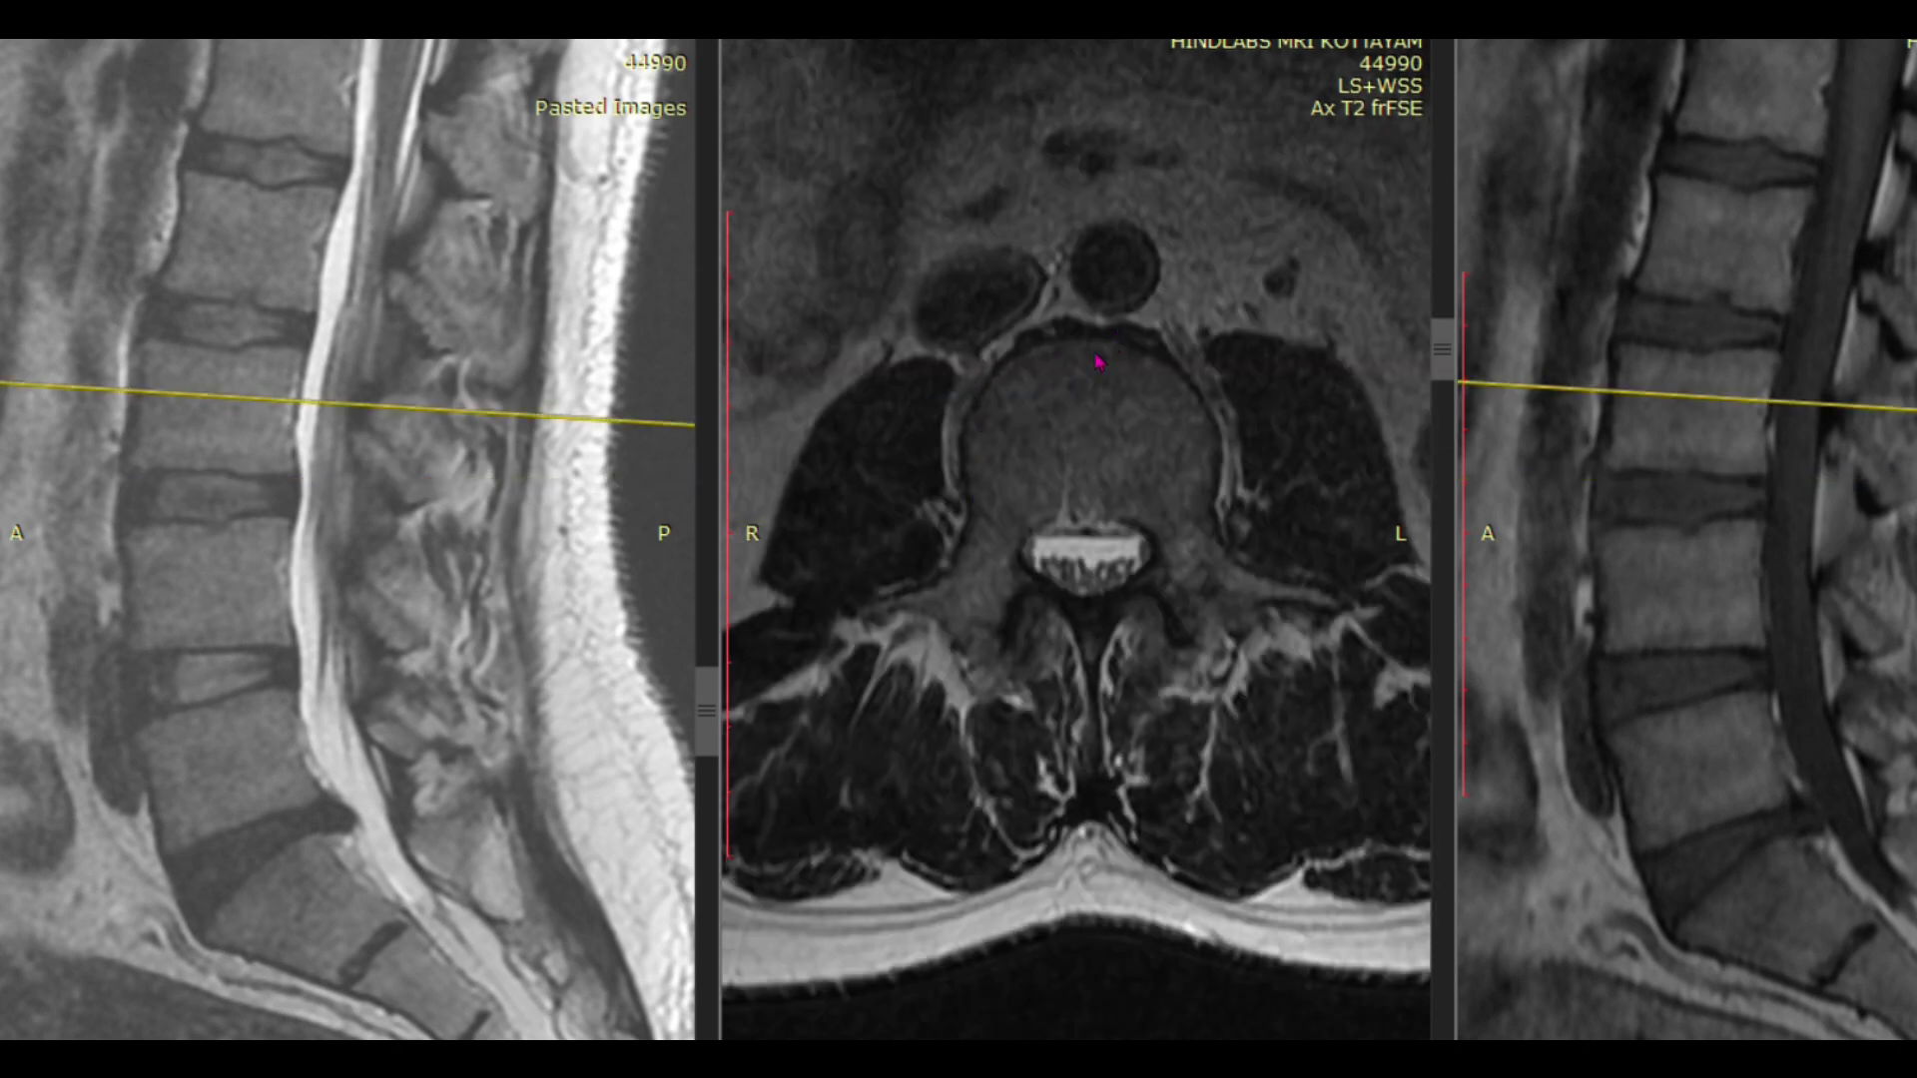
Step: Examine the posterior margin of the third visible disc and the adjacent thecal sac across the neighbouring axial slices
scroll(1098, 363, "up", 3)
scroll(1098, 363, "down", 3)
scroll(1095, 400, "down", 4)
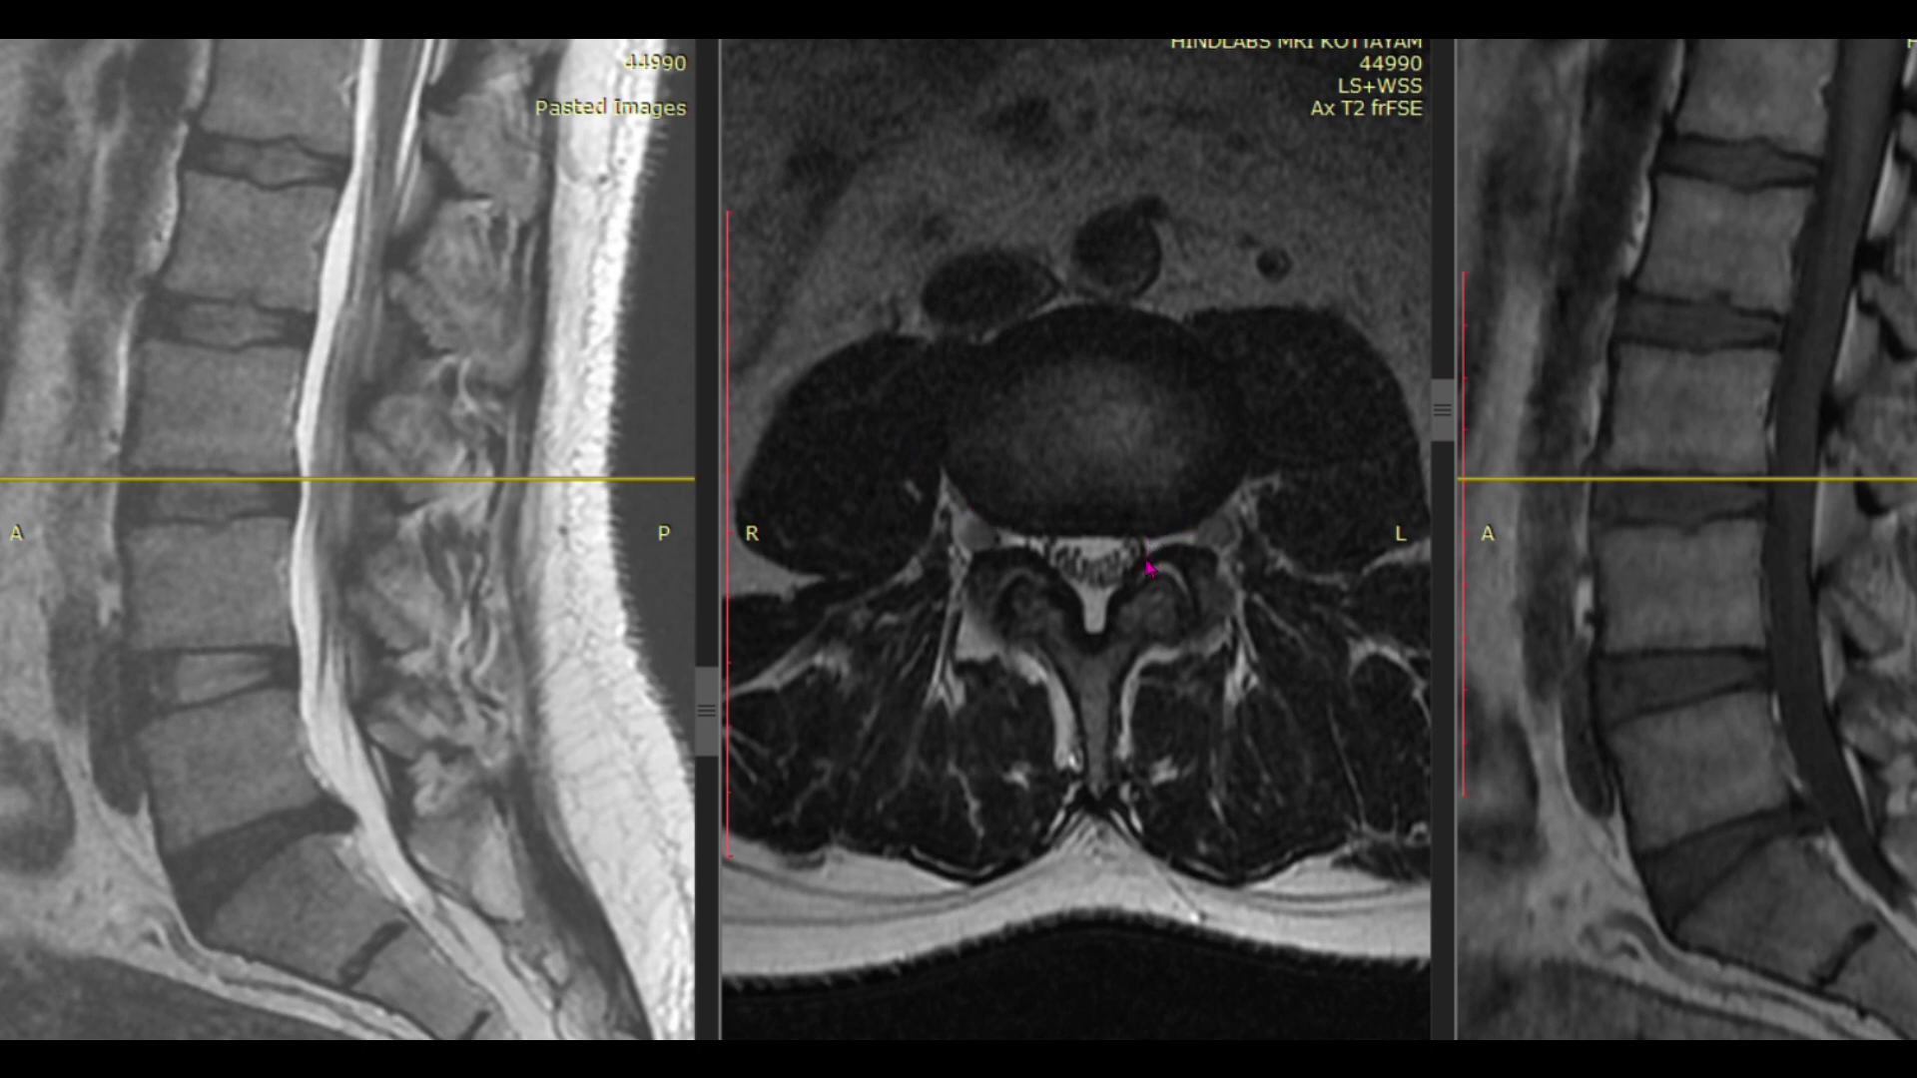
scroll(1088, 605, "down", 2)
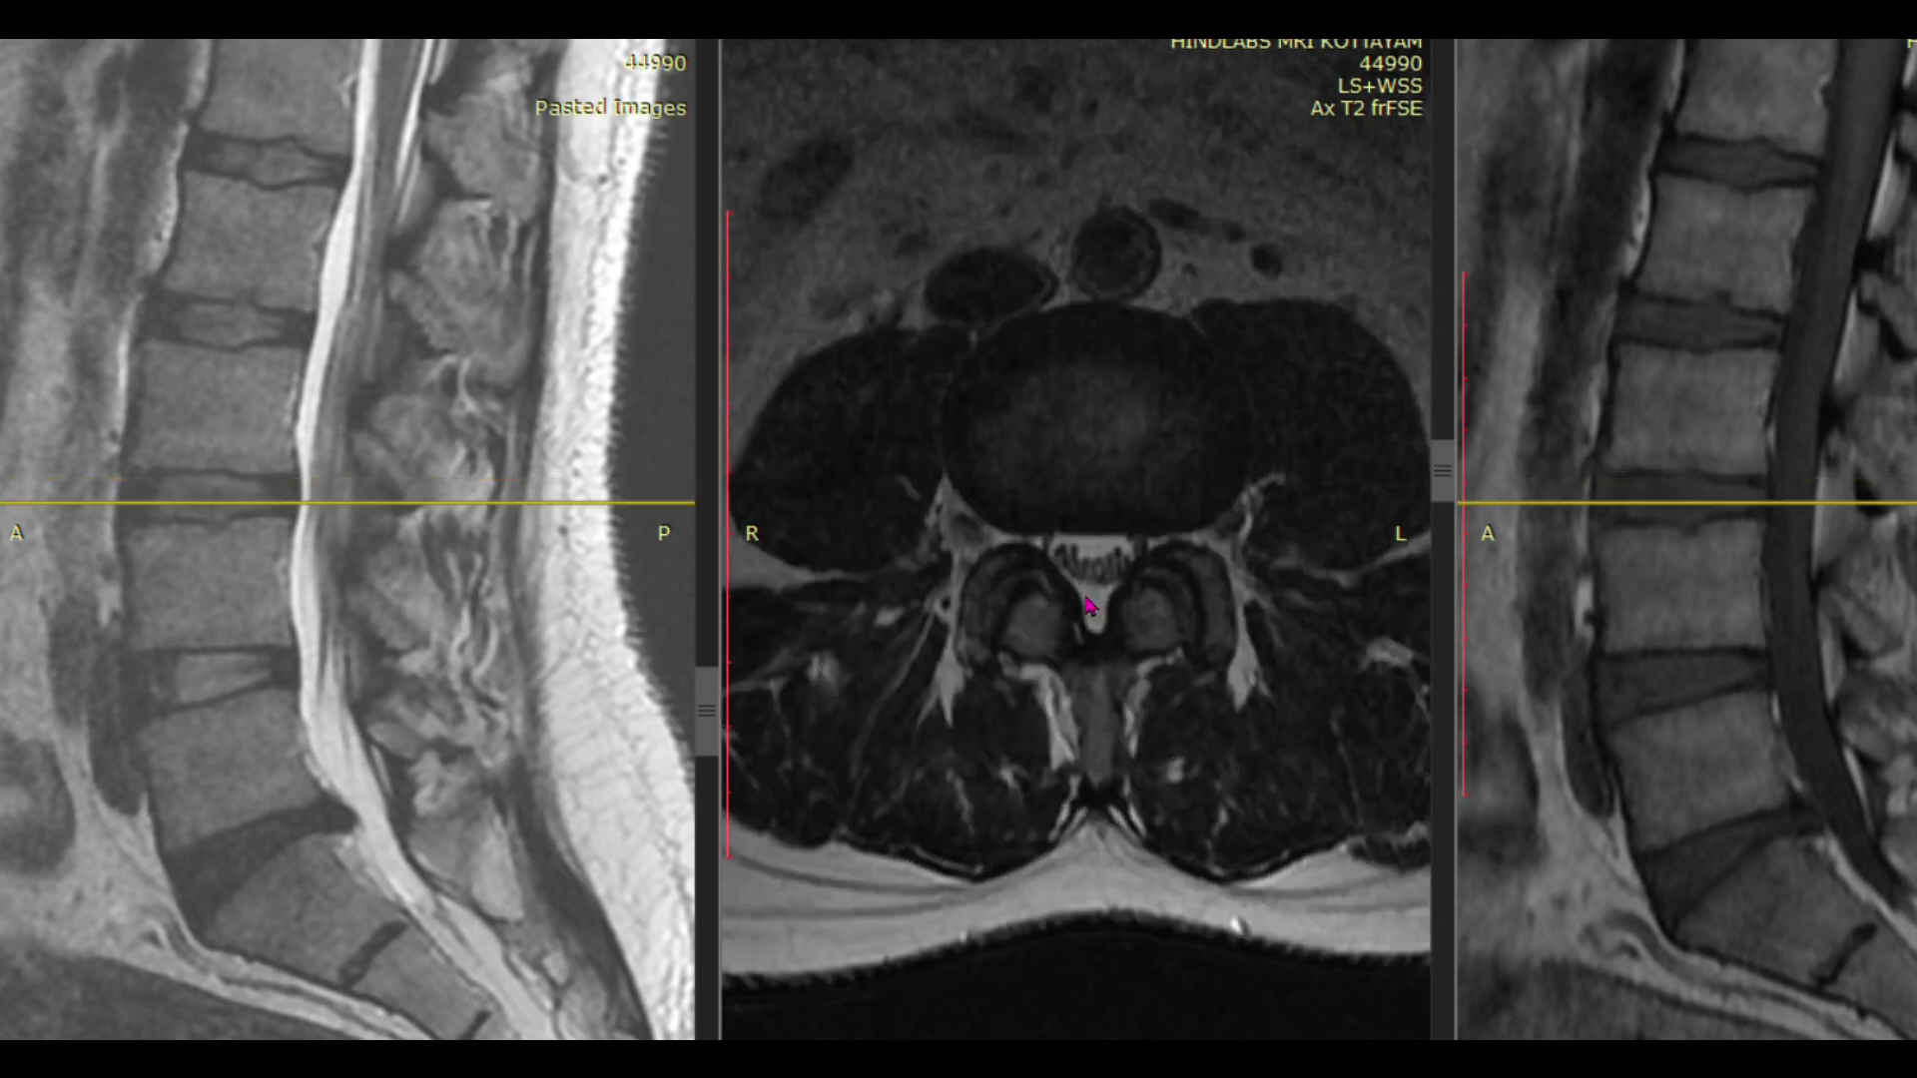
scroll(1091, 605, "up", 5)
scroll(1090, 605, "down", 4)
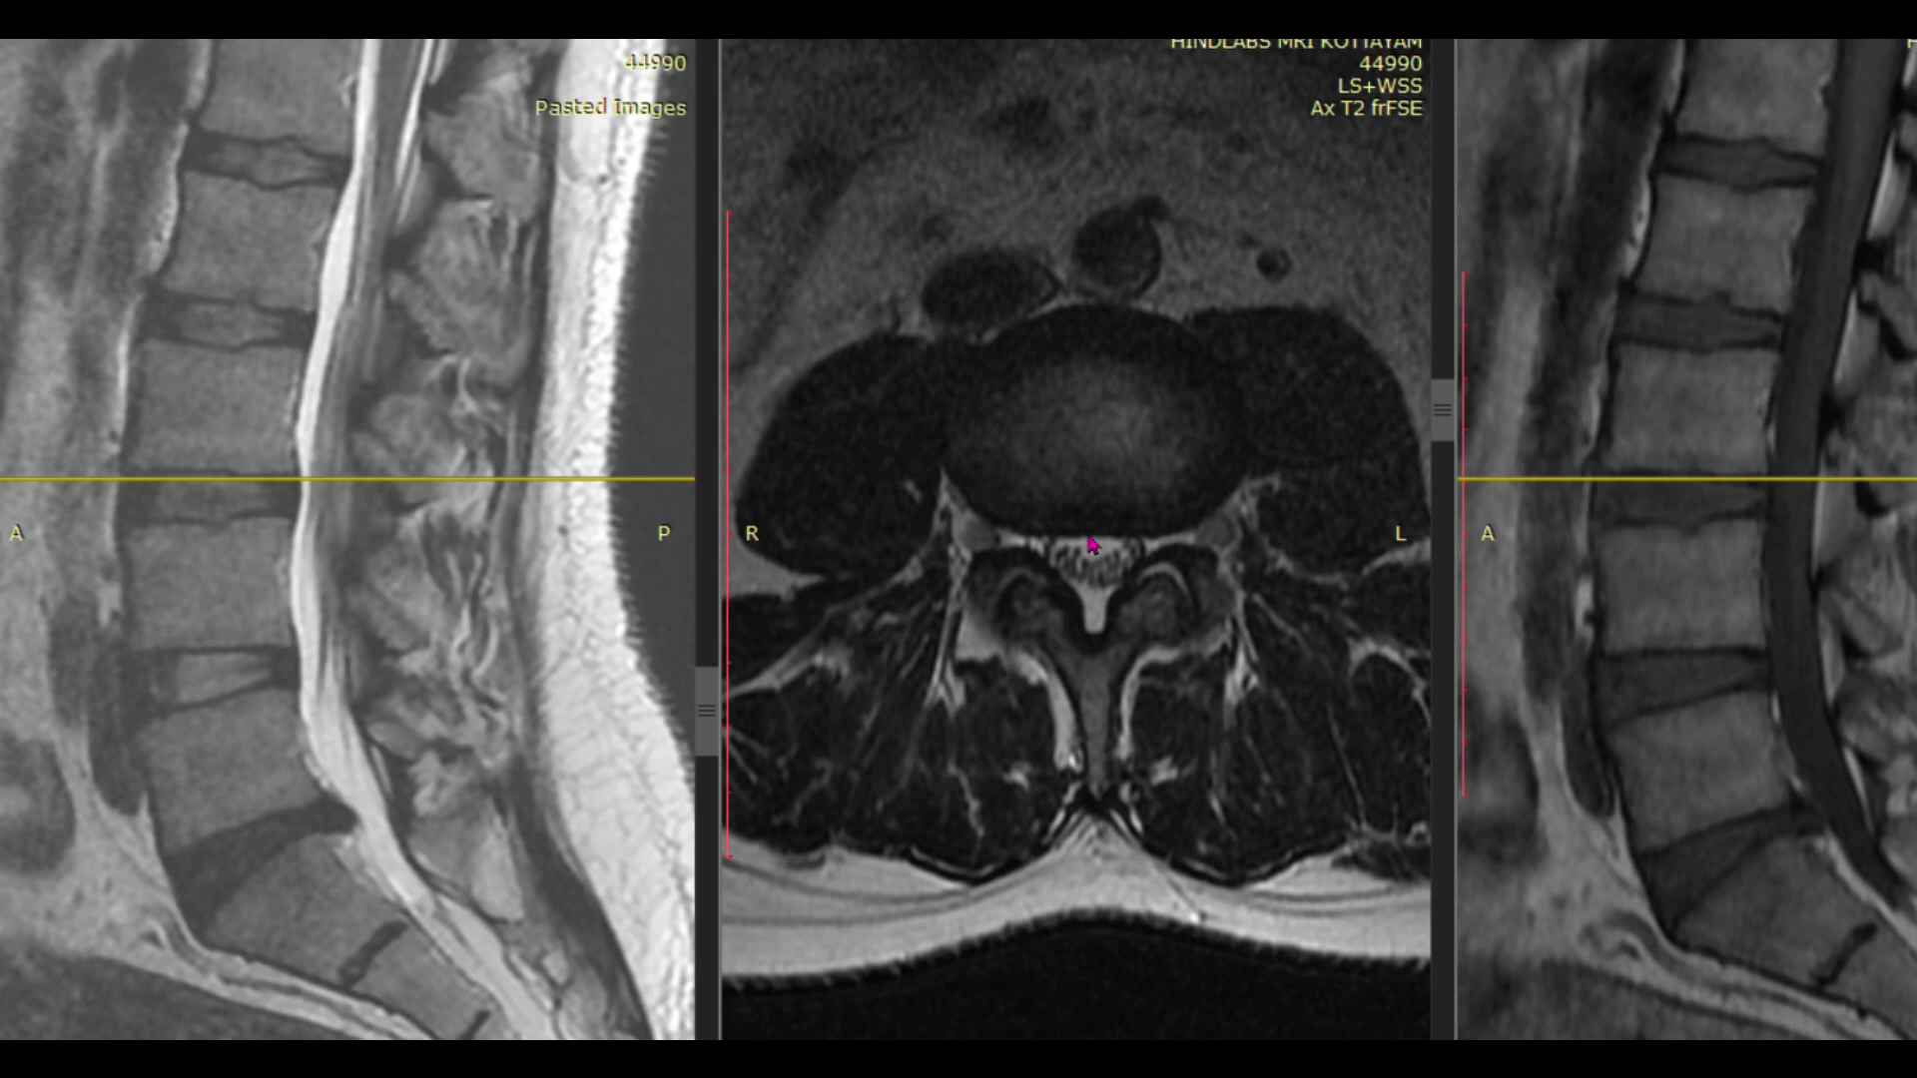
Step: Compare the thecal sac's shape at mid-vertebral level with the second and third disc levels on the axial slices
scroll(1135, 552, "up", 5)
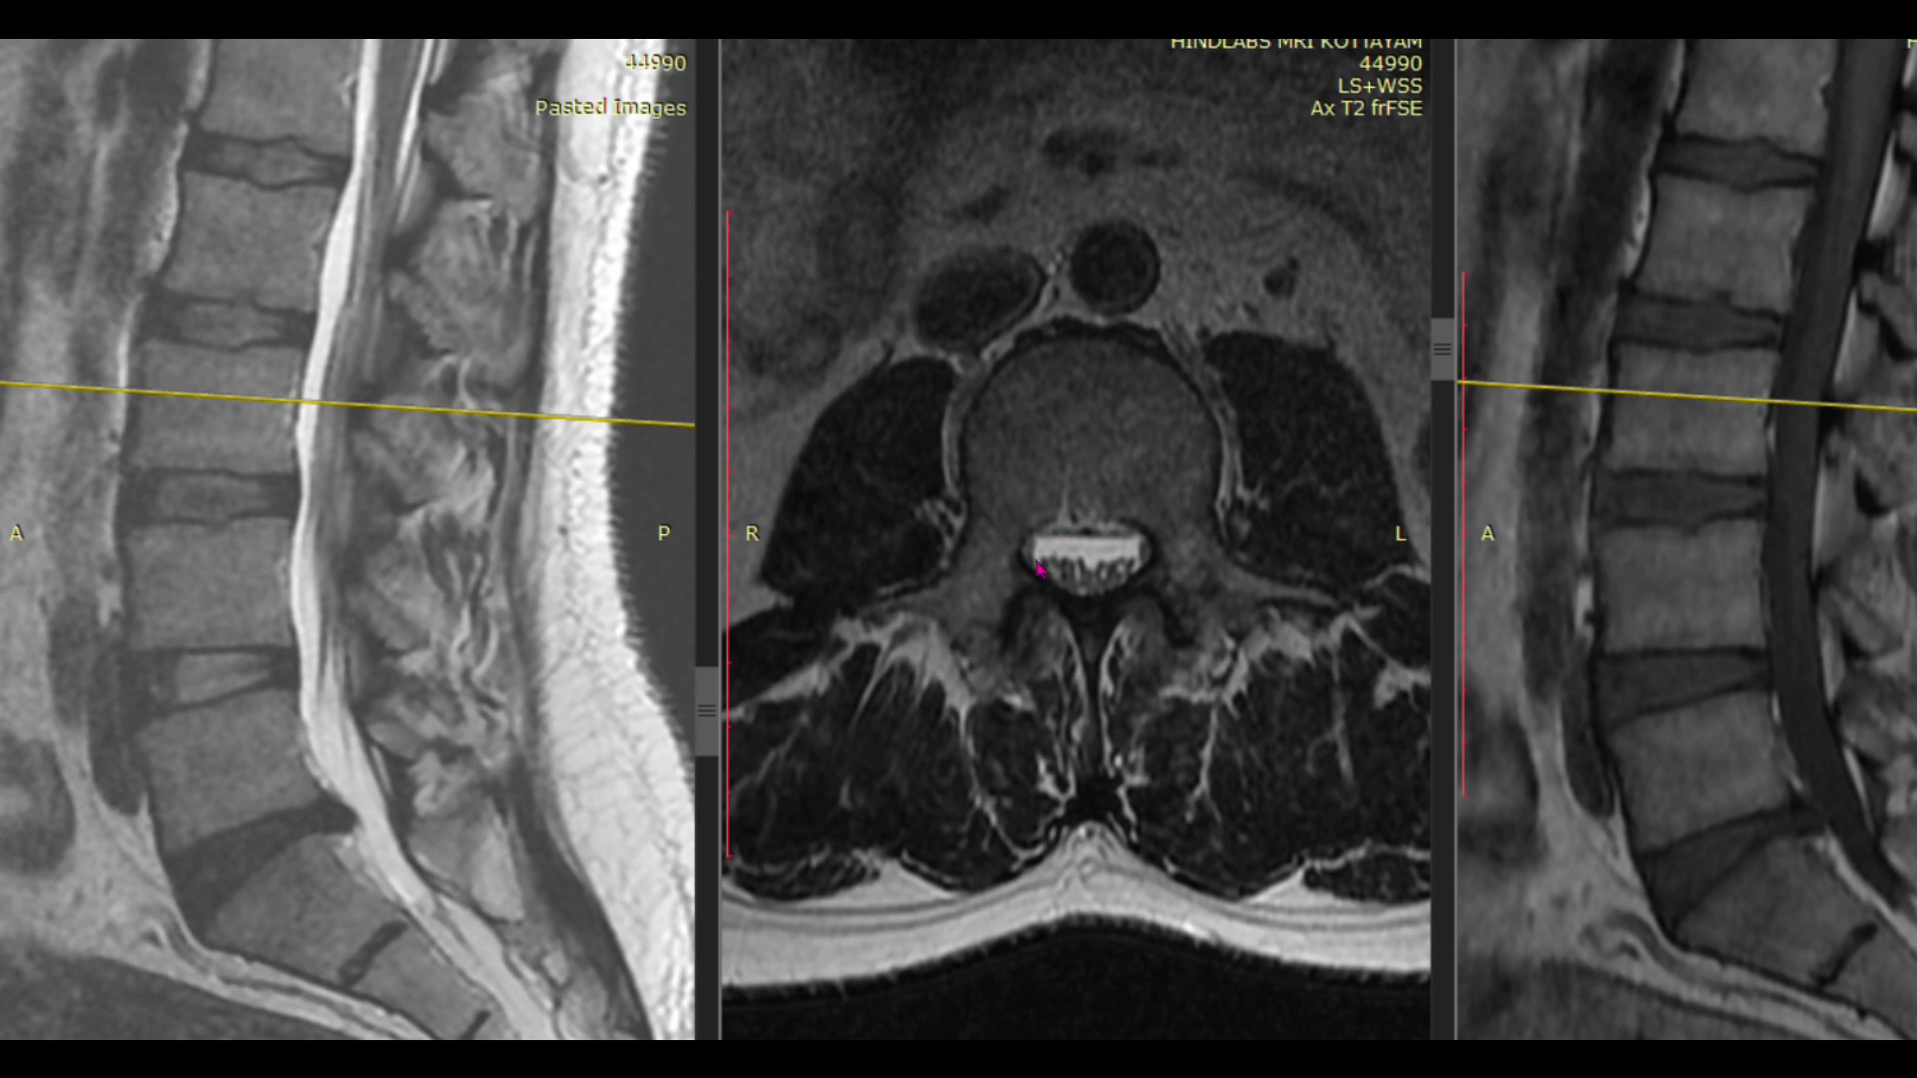
scroll(1133, 581, "up", 1)
scroll(1133, 581, "down", 1)
scroll(1103, 574, "up", 1)
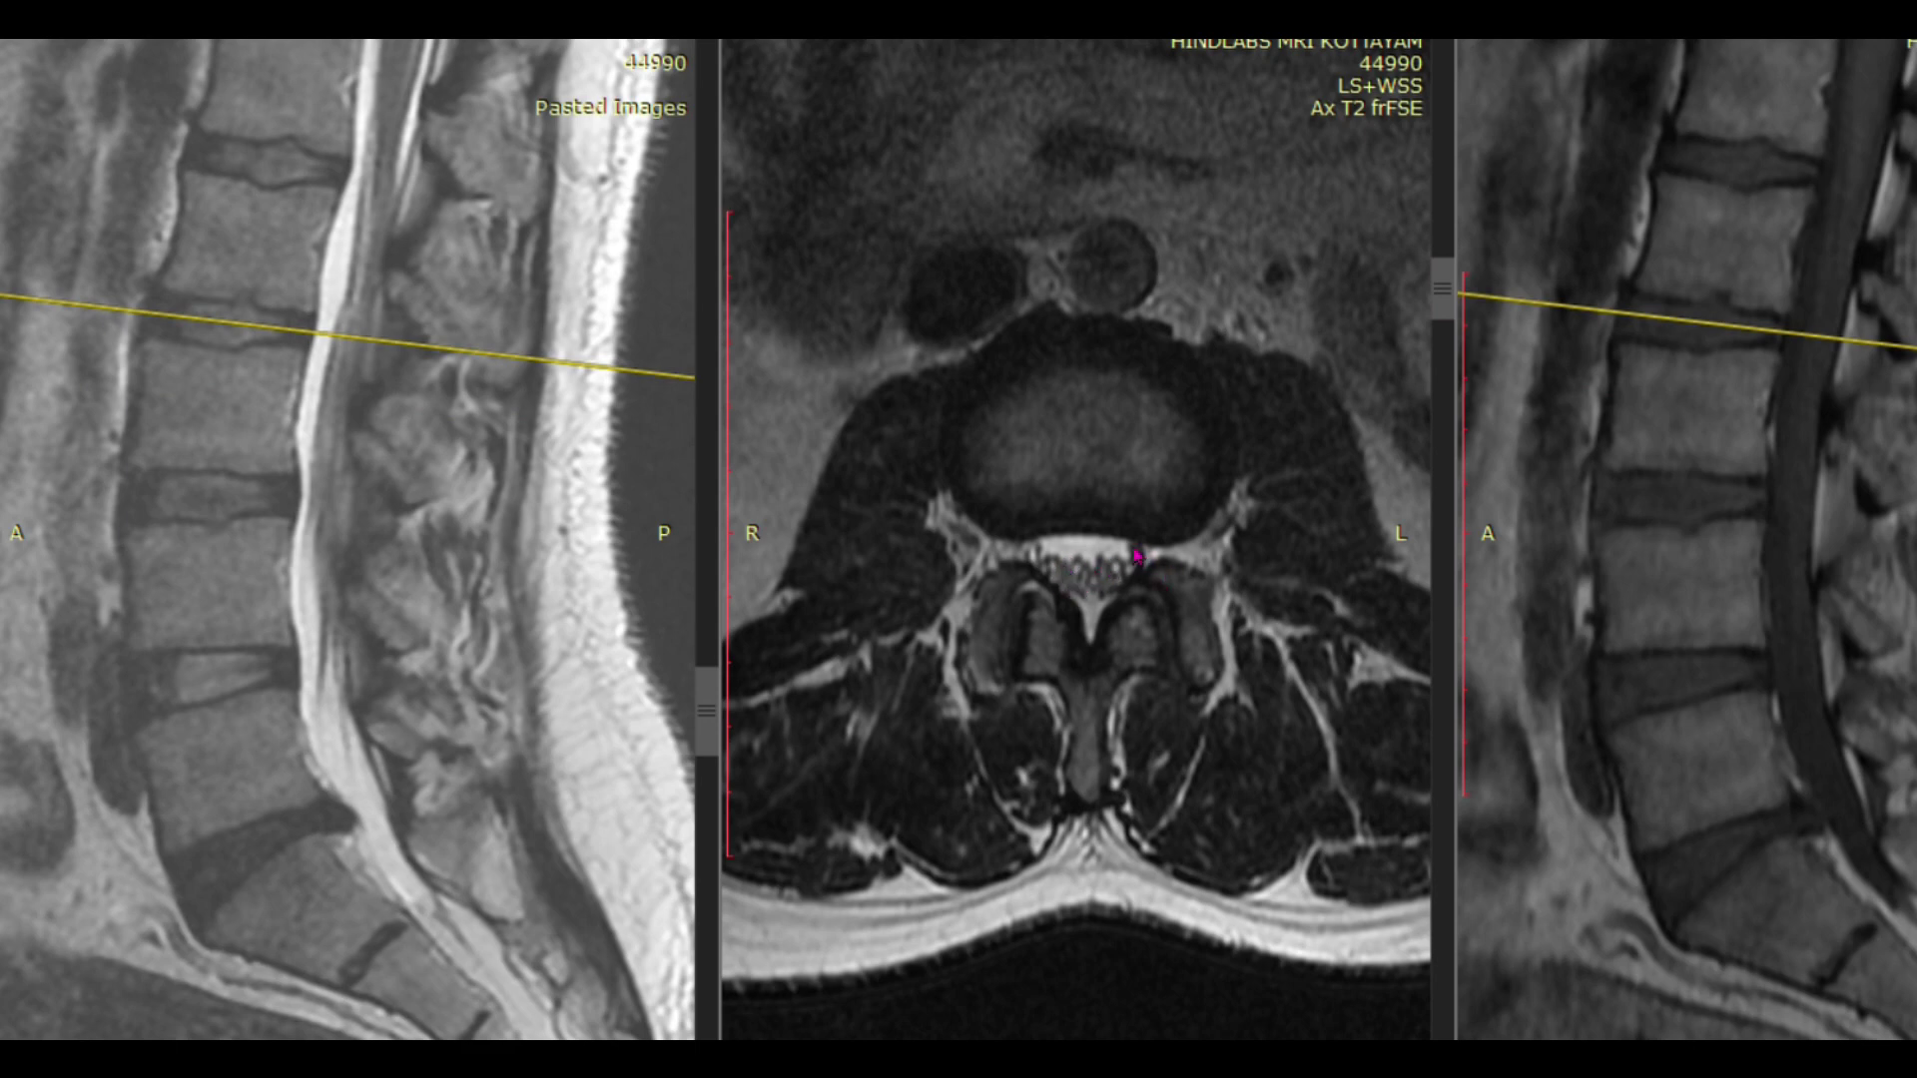
scroll(1135, 555, "down", 2)
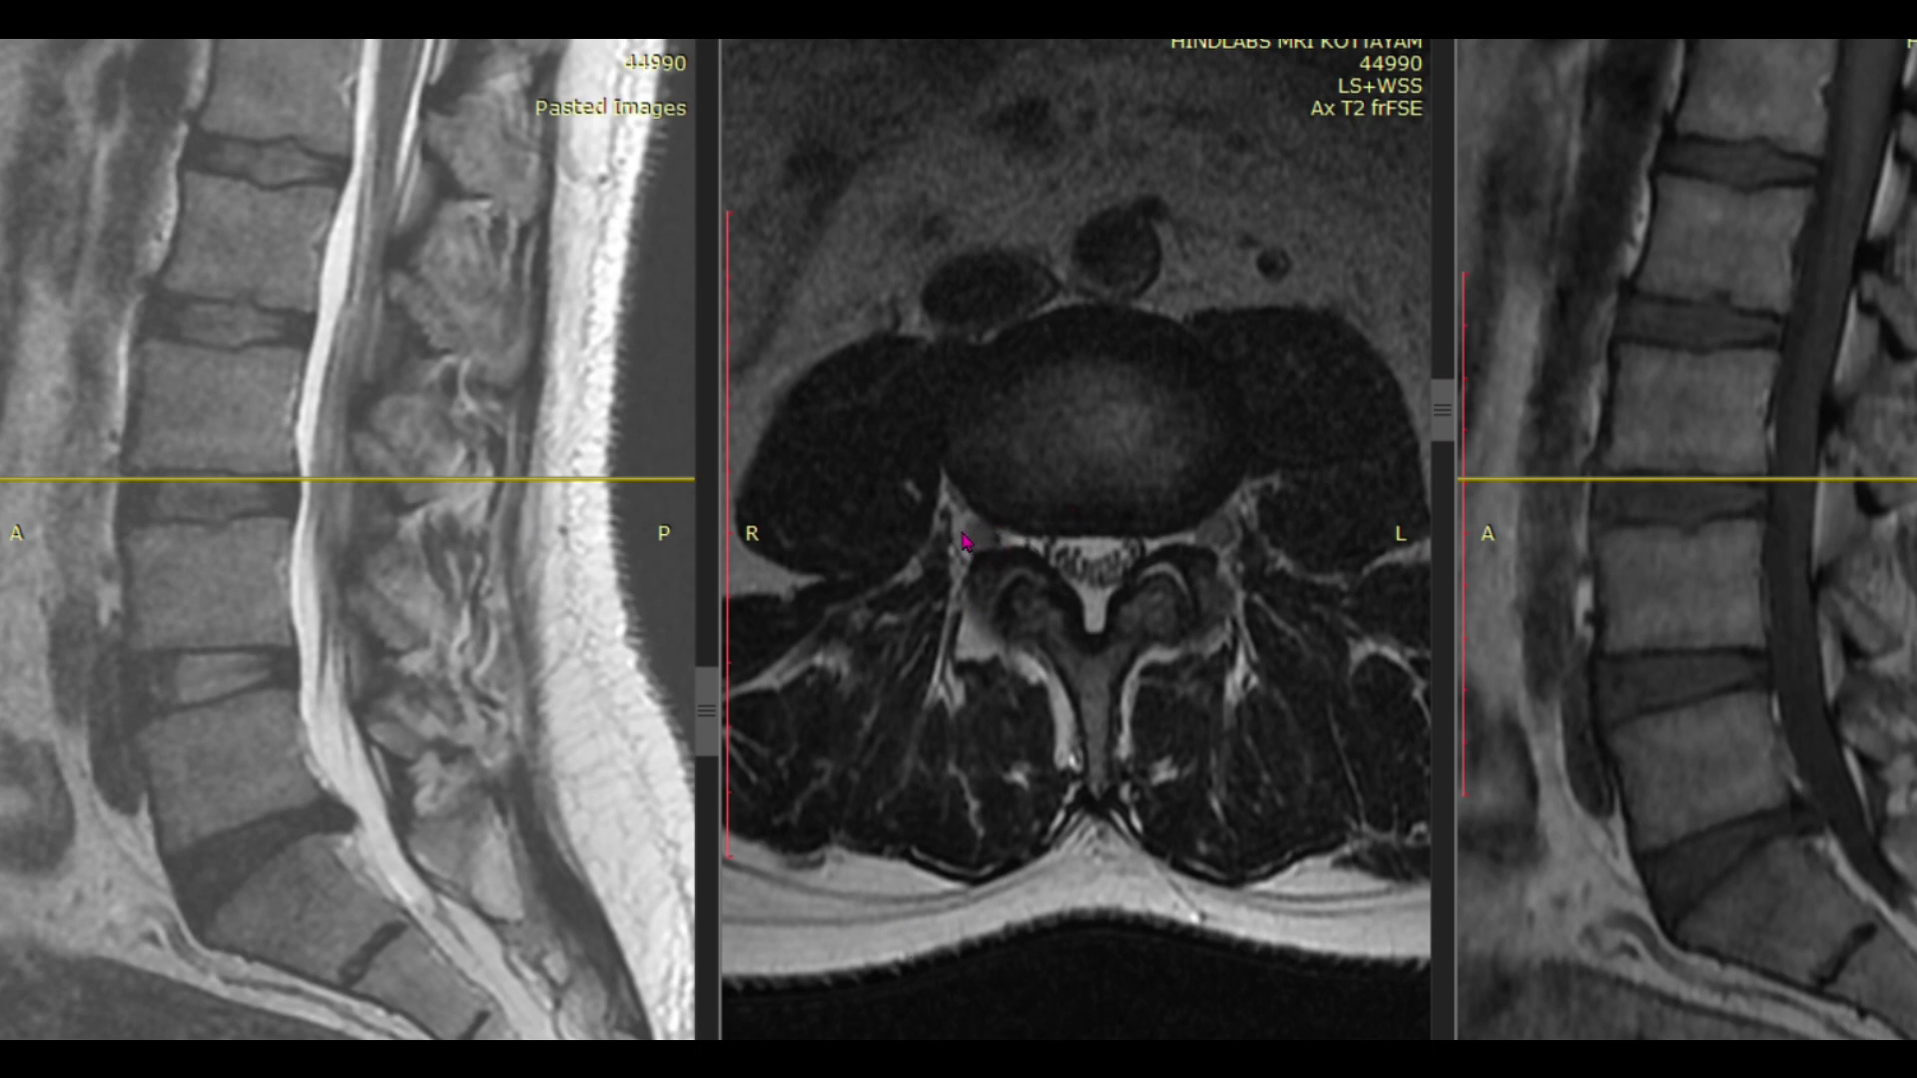
scroll(1268, 543, "down", 5)
Step: Examine the right neural foramina on the off-midline sagittal slices, tracking their position against the third disc's axial slice
left_click(145, 482)
scroll(236, 560, "up", 3)
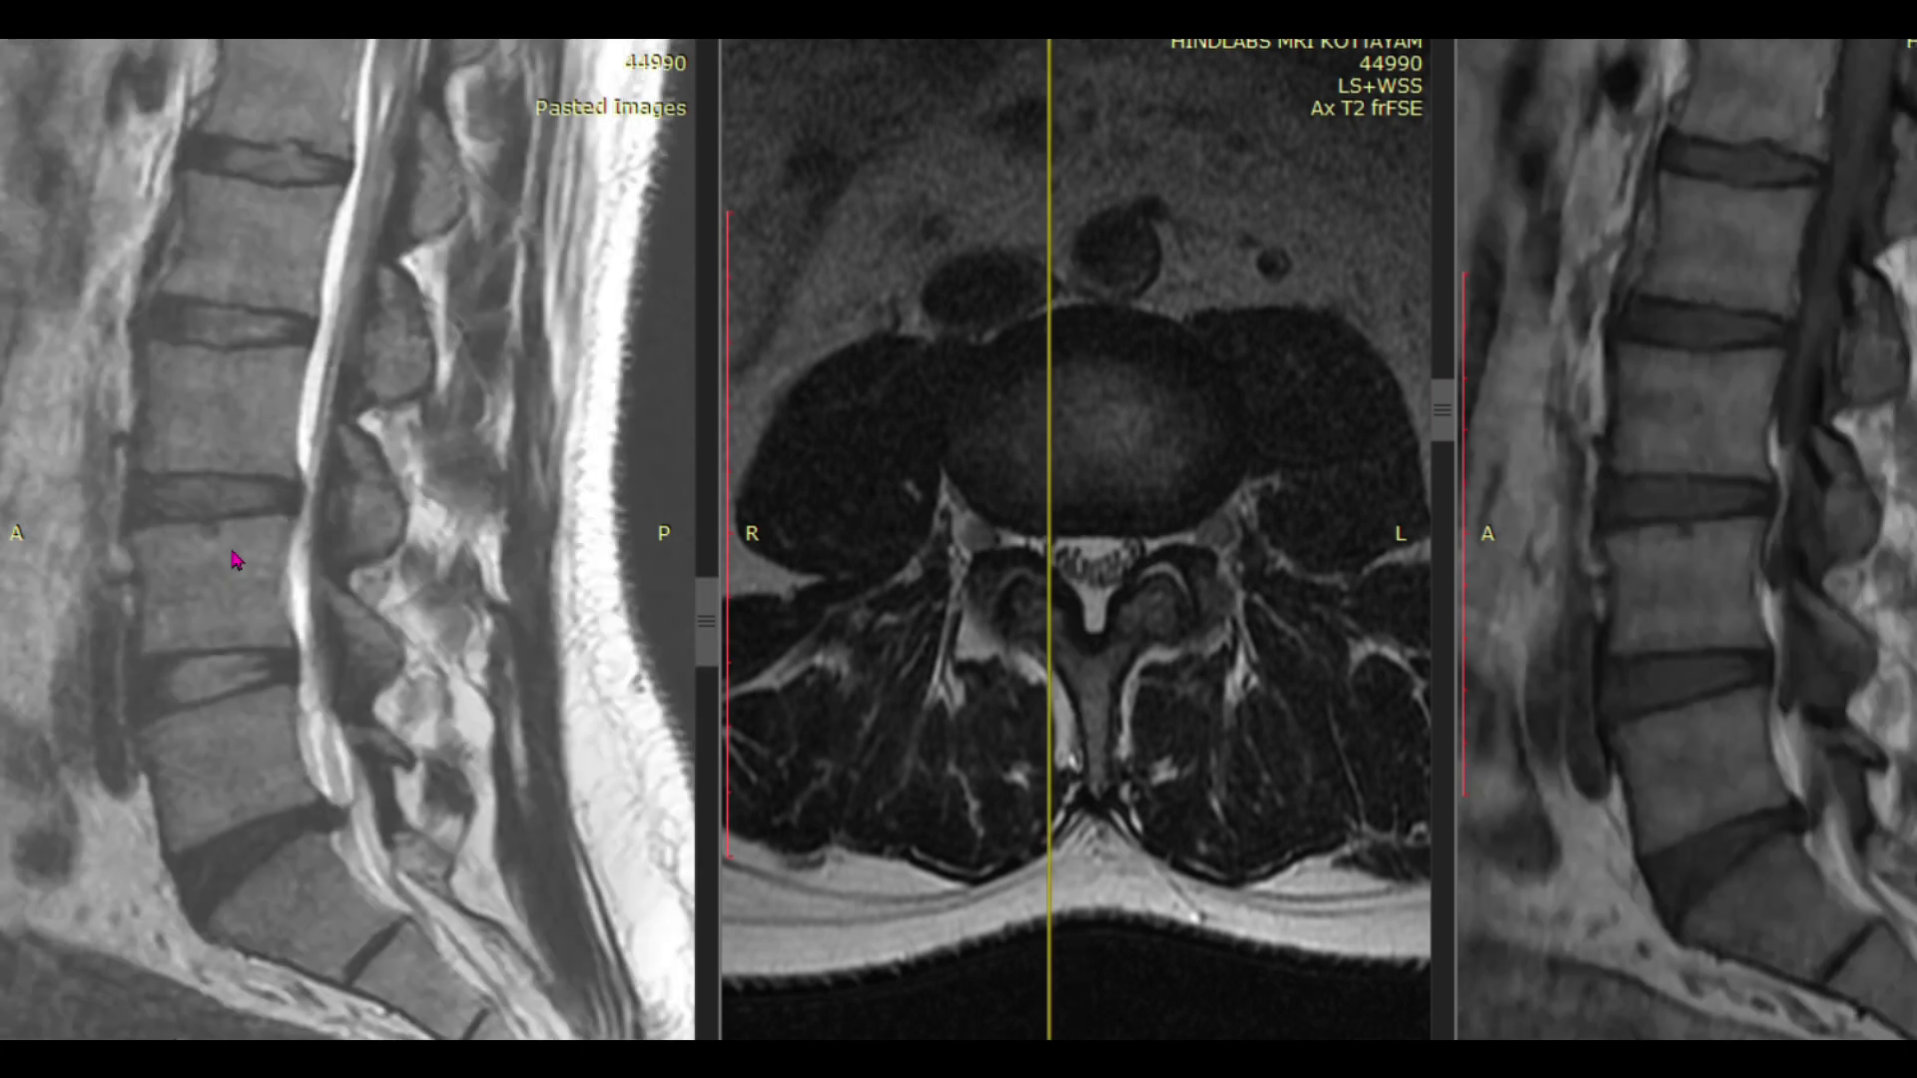
scroll(237, 561, "up", 3)
scroll(237, 561, "up", 1)
scroll(237, 561, "down", 1)
scroll(313, 489, "down", 2)
scroll(317, 506, "up", 2)
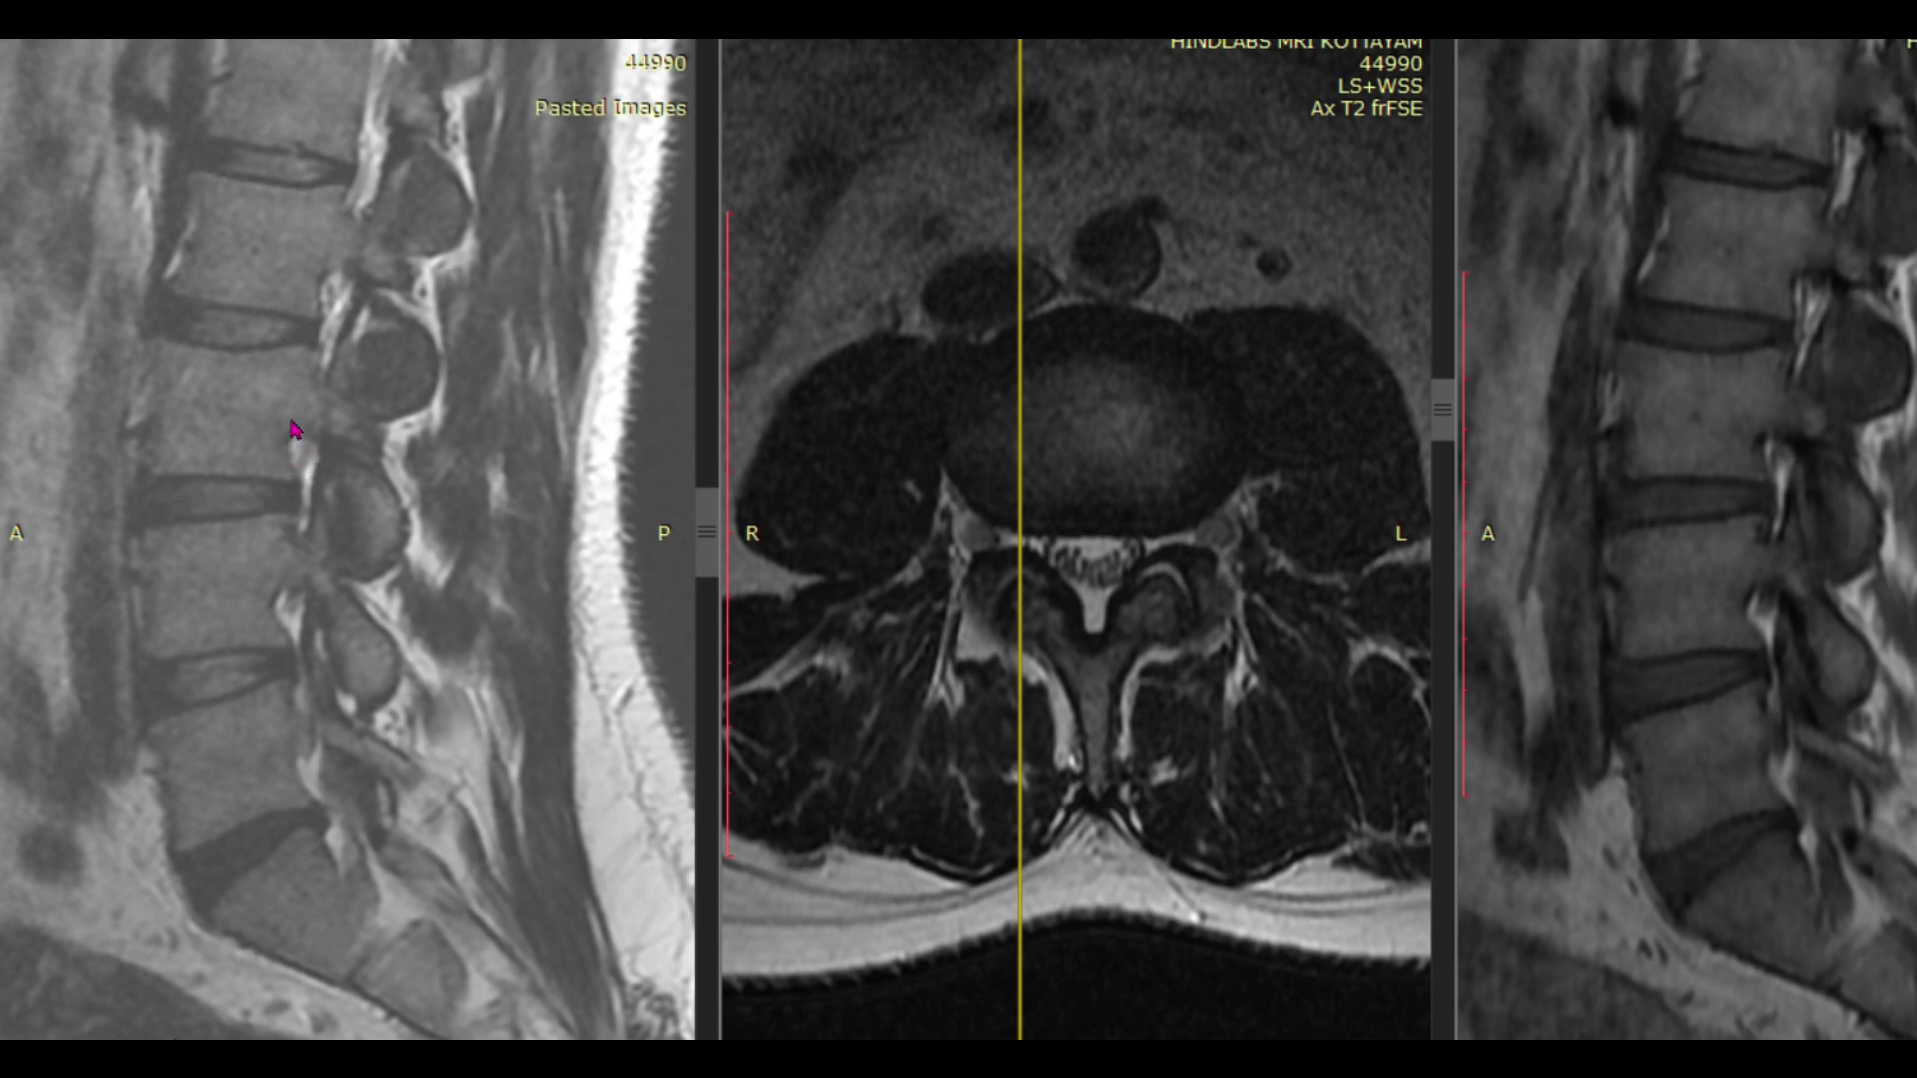
Step: Move the sagittal slices across the midline and examine the left neural foramina for comparison with the right side
scroll(366, 566, "down", 3)
scroll(366, 566, "down", 1)
scroll(366, 566, "up", 1)
scroll(366, 566, "down", 1)
scroll(365, 566, "up", 4)
scroll(366, 566, "up", 5)
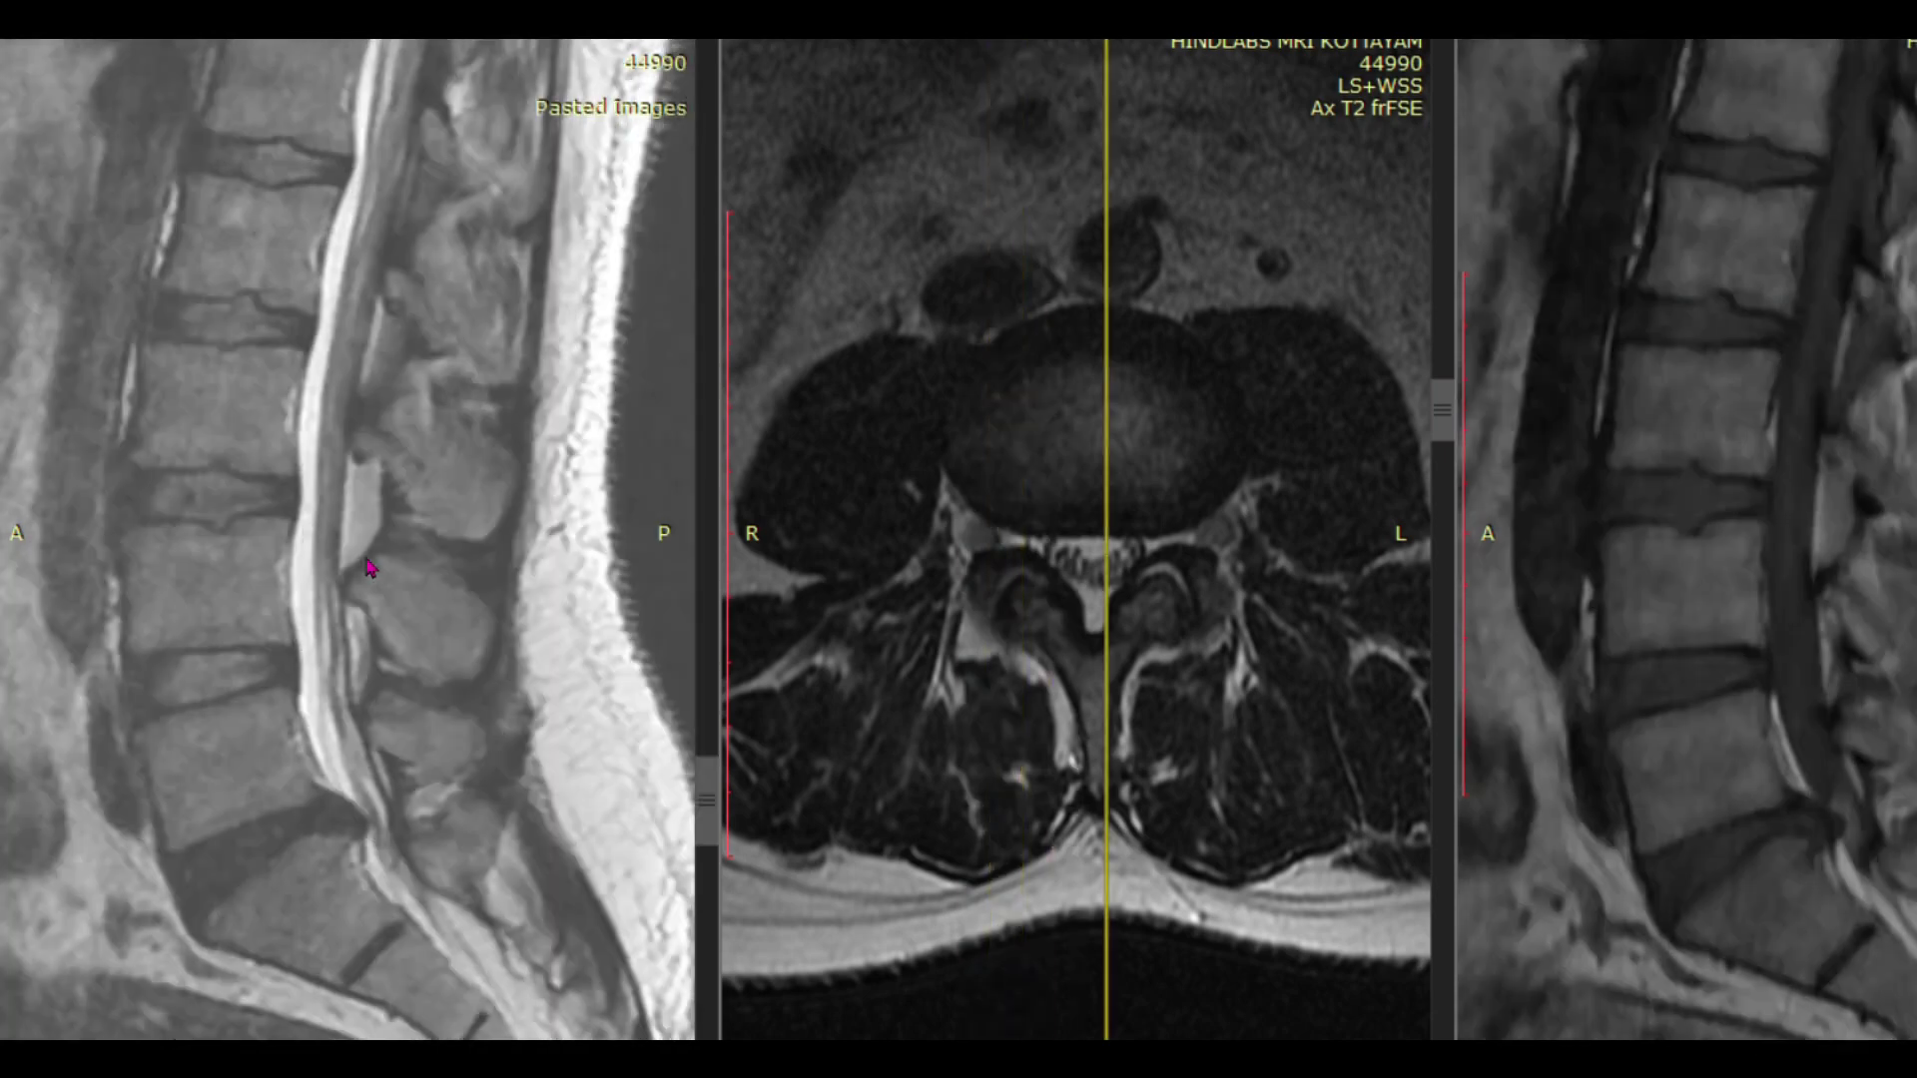
scroll(366, 566, "down", 15)
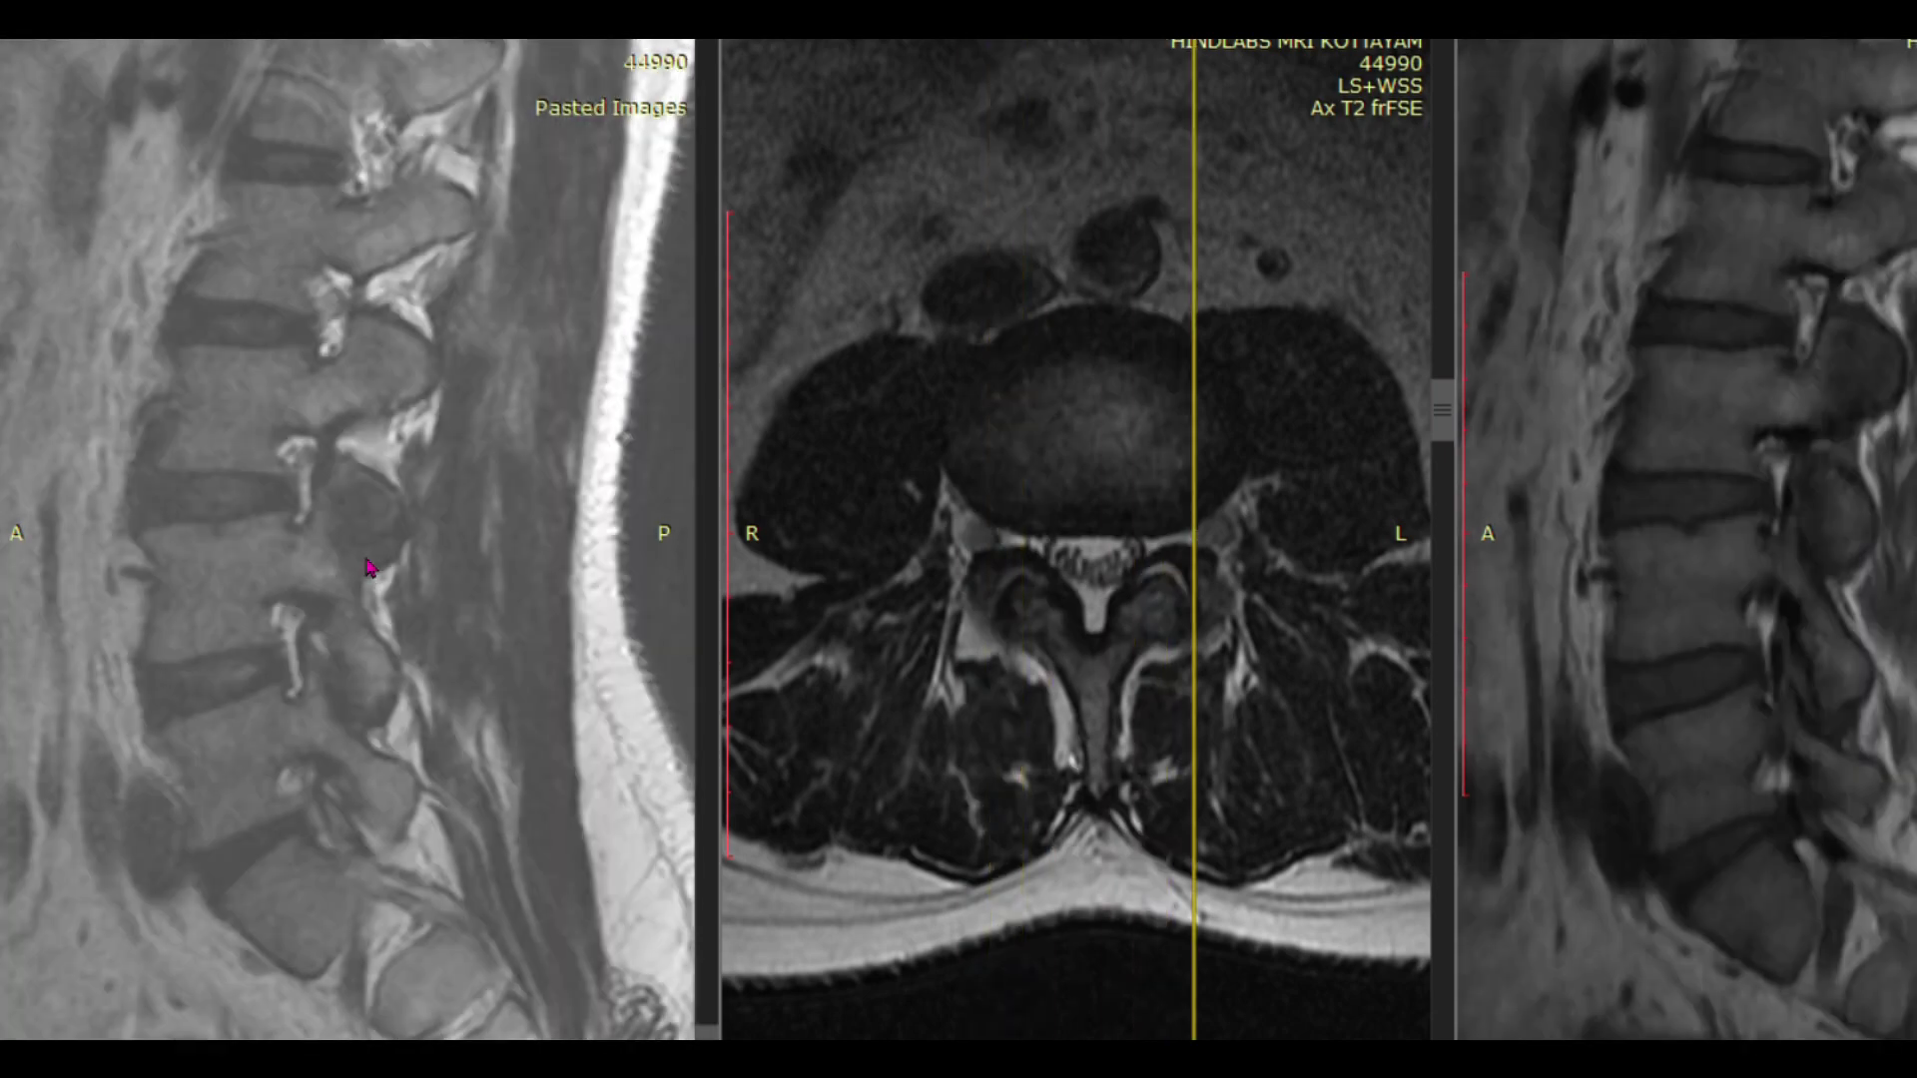
scroll(366, 567, "up", 15)
scroll(379, 831, "down", 1)
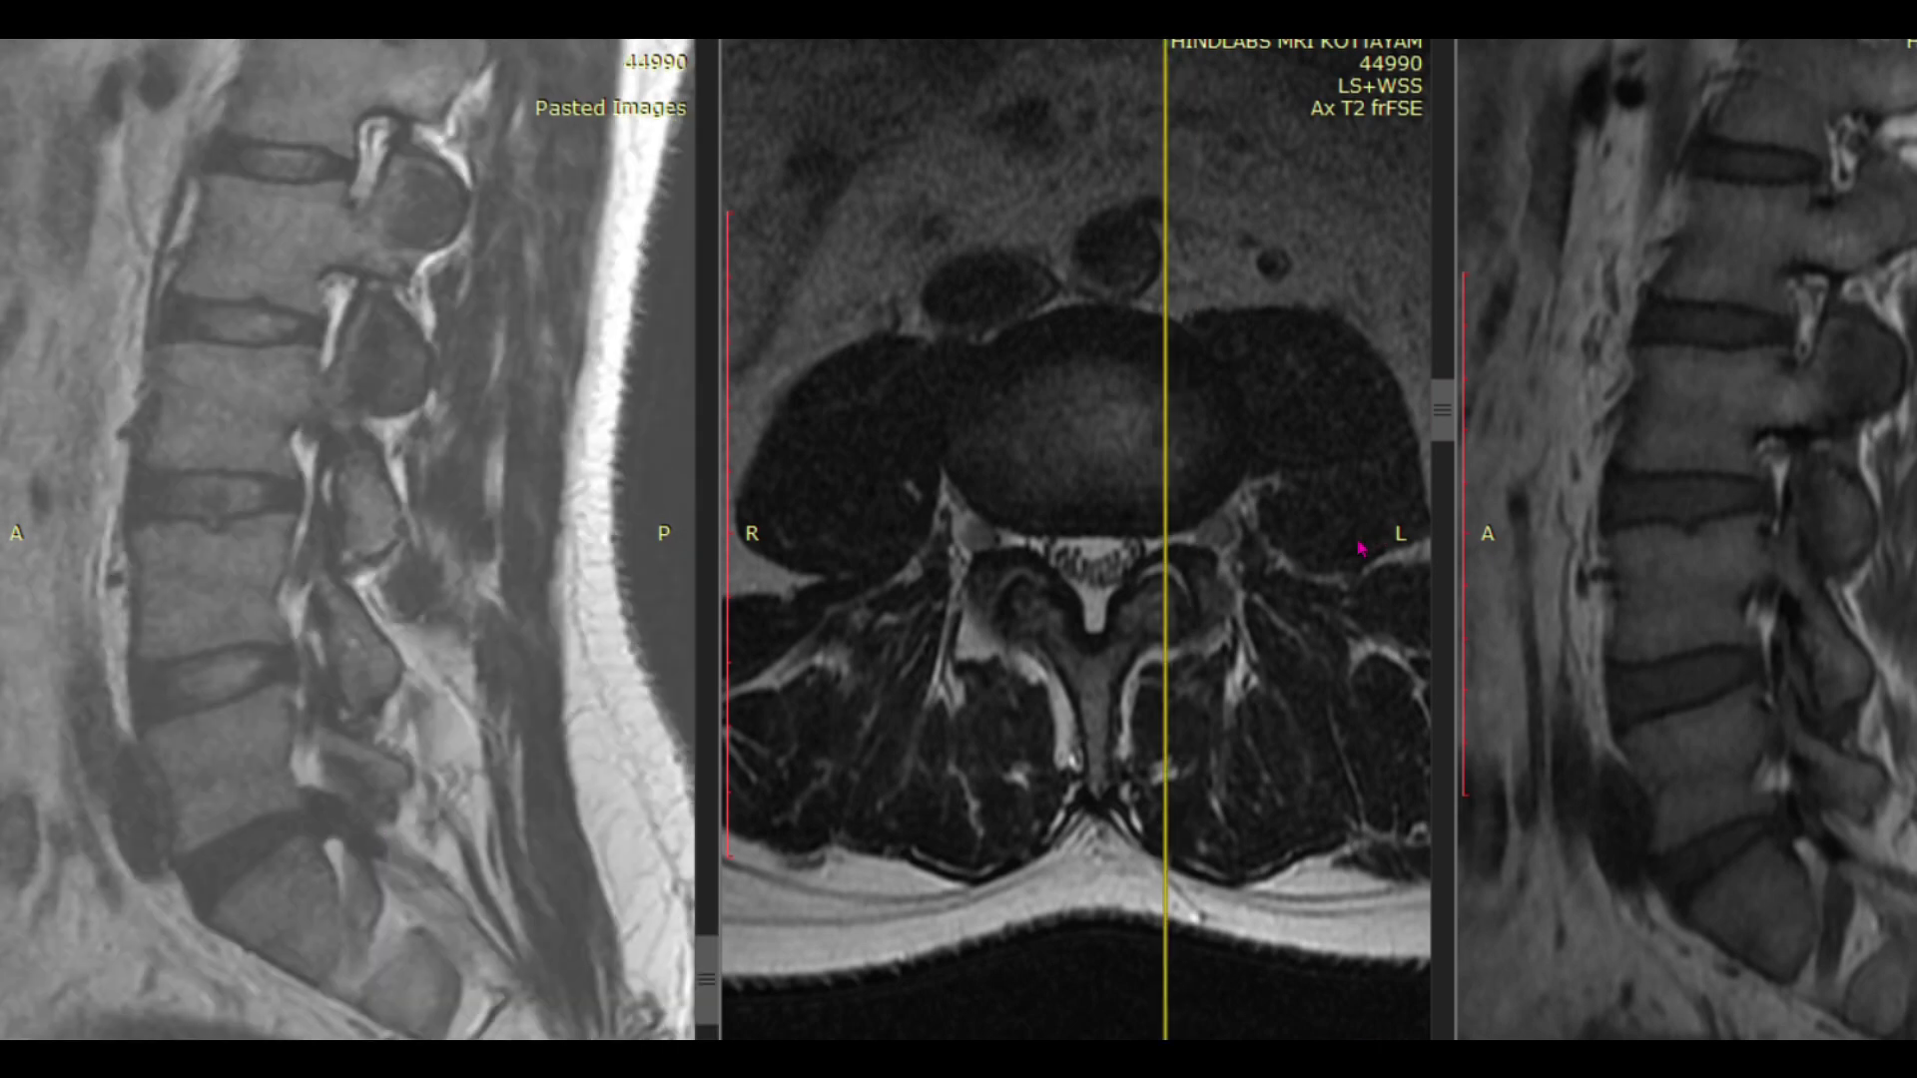
Step: Draw a line about 2.76 cm long on the third disc's axial slice, from the disc centre to behind the thecal sac
scroll(1158, 623, "up", 3)
scroll(1165, 624, "down", 3)
left_click(1095, 451)
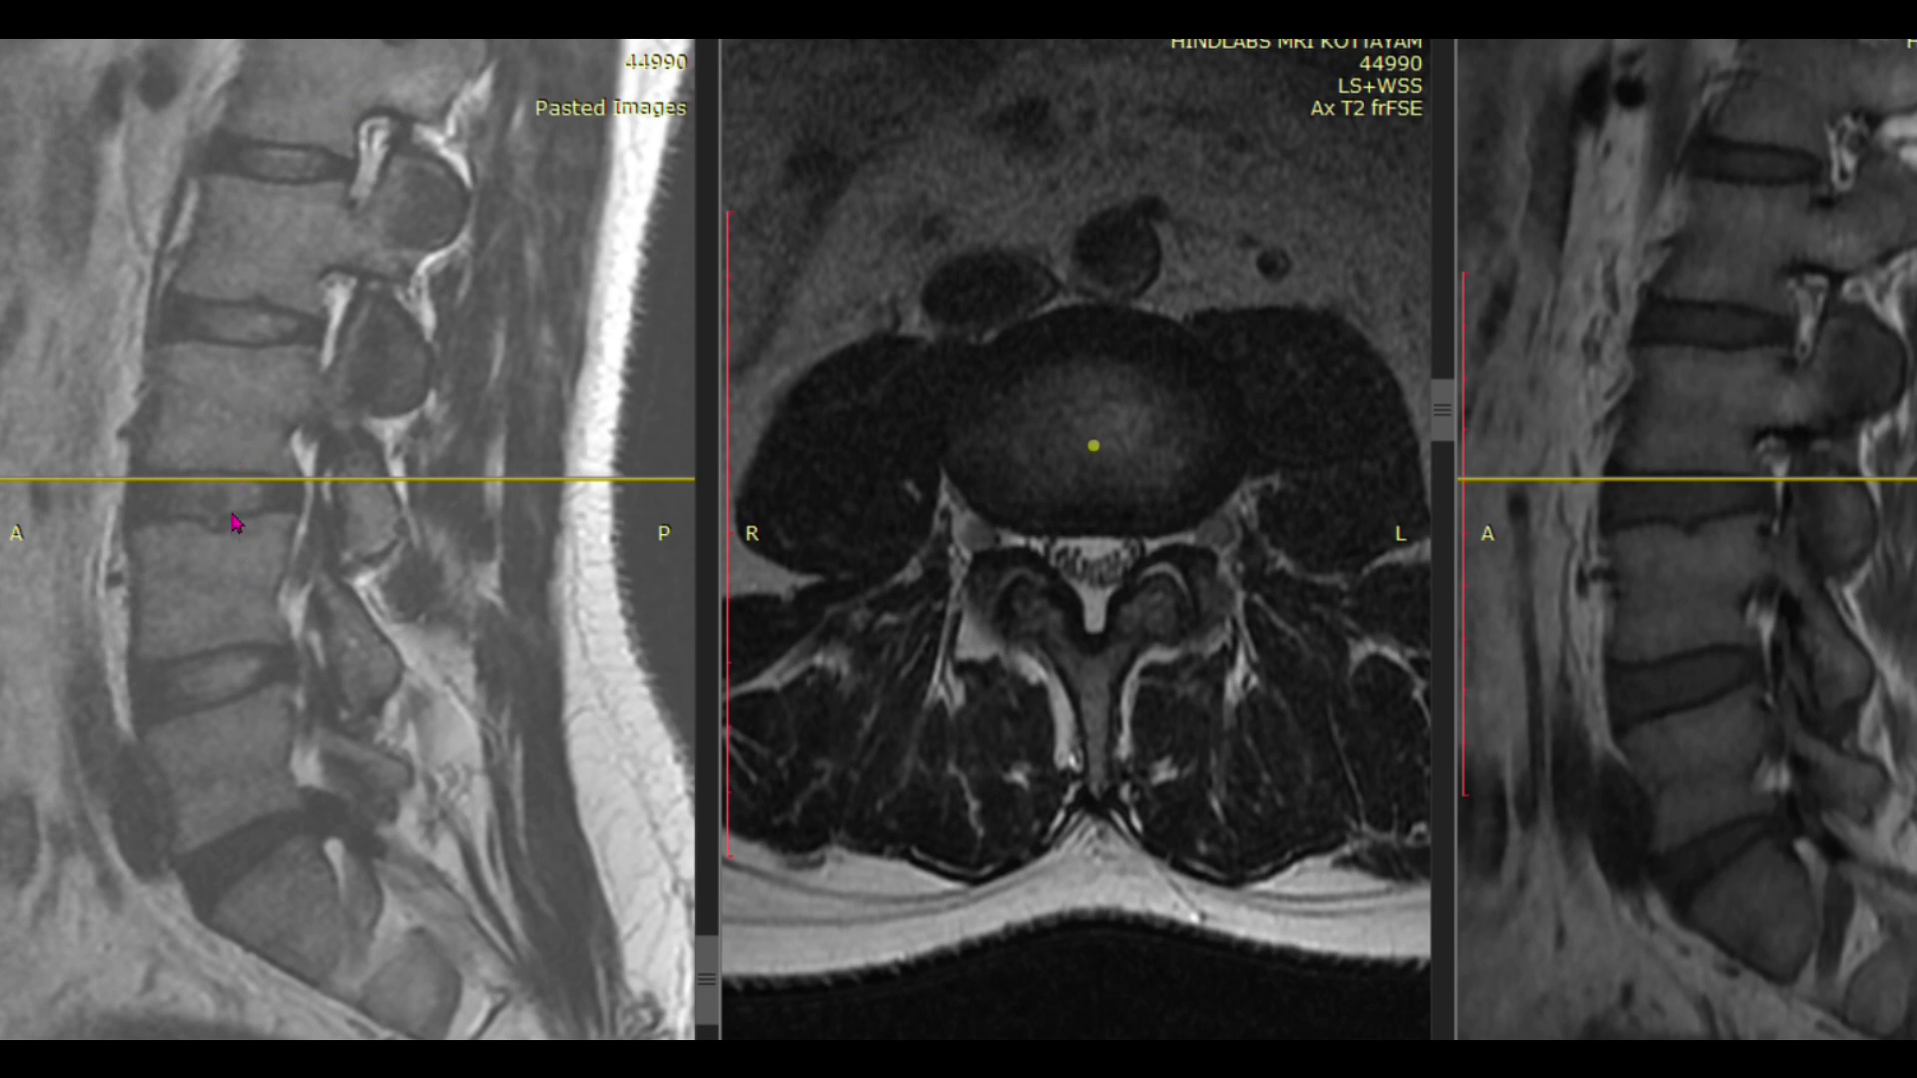
left_click(1073, 623)
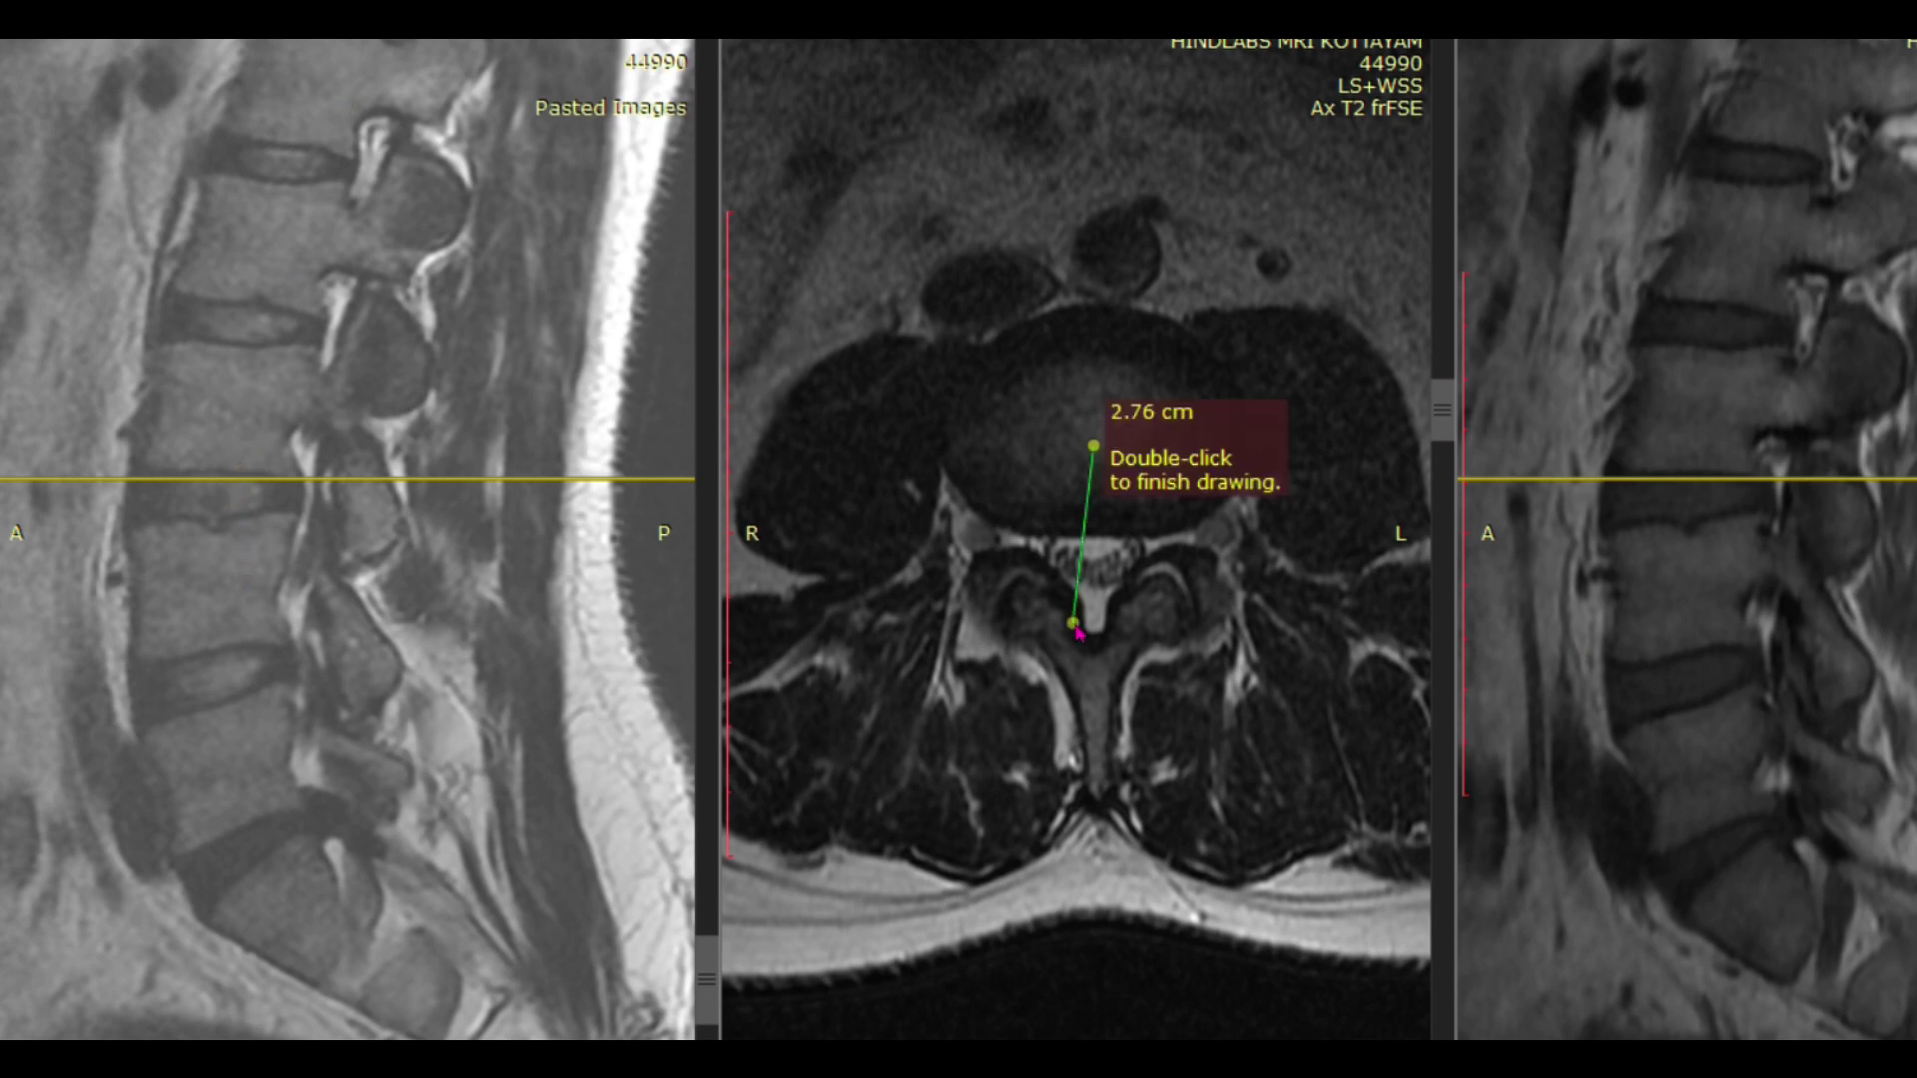
Step: Follow the axial series down to the fourth visible disc and examine its posterior margin, thecal sac and the vertebral slice above
scroll(958, 507, "down", 5)
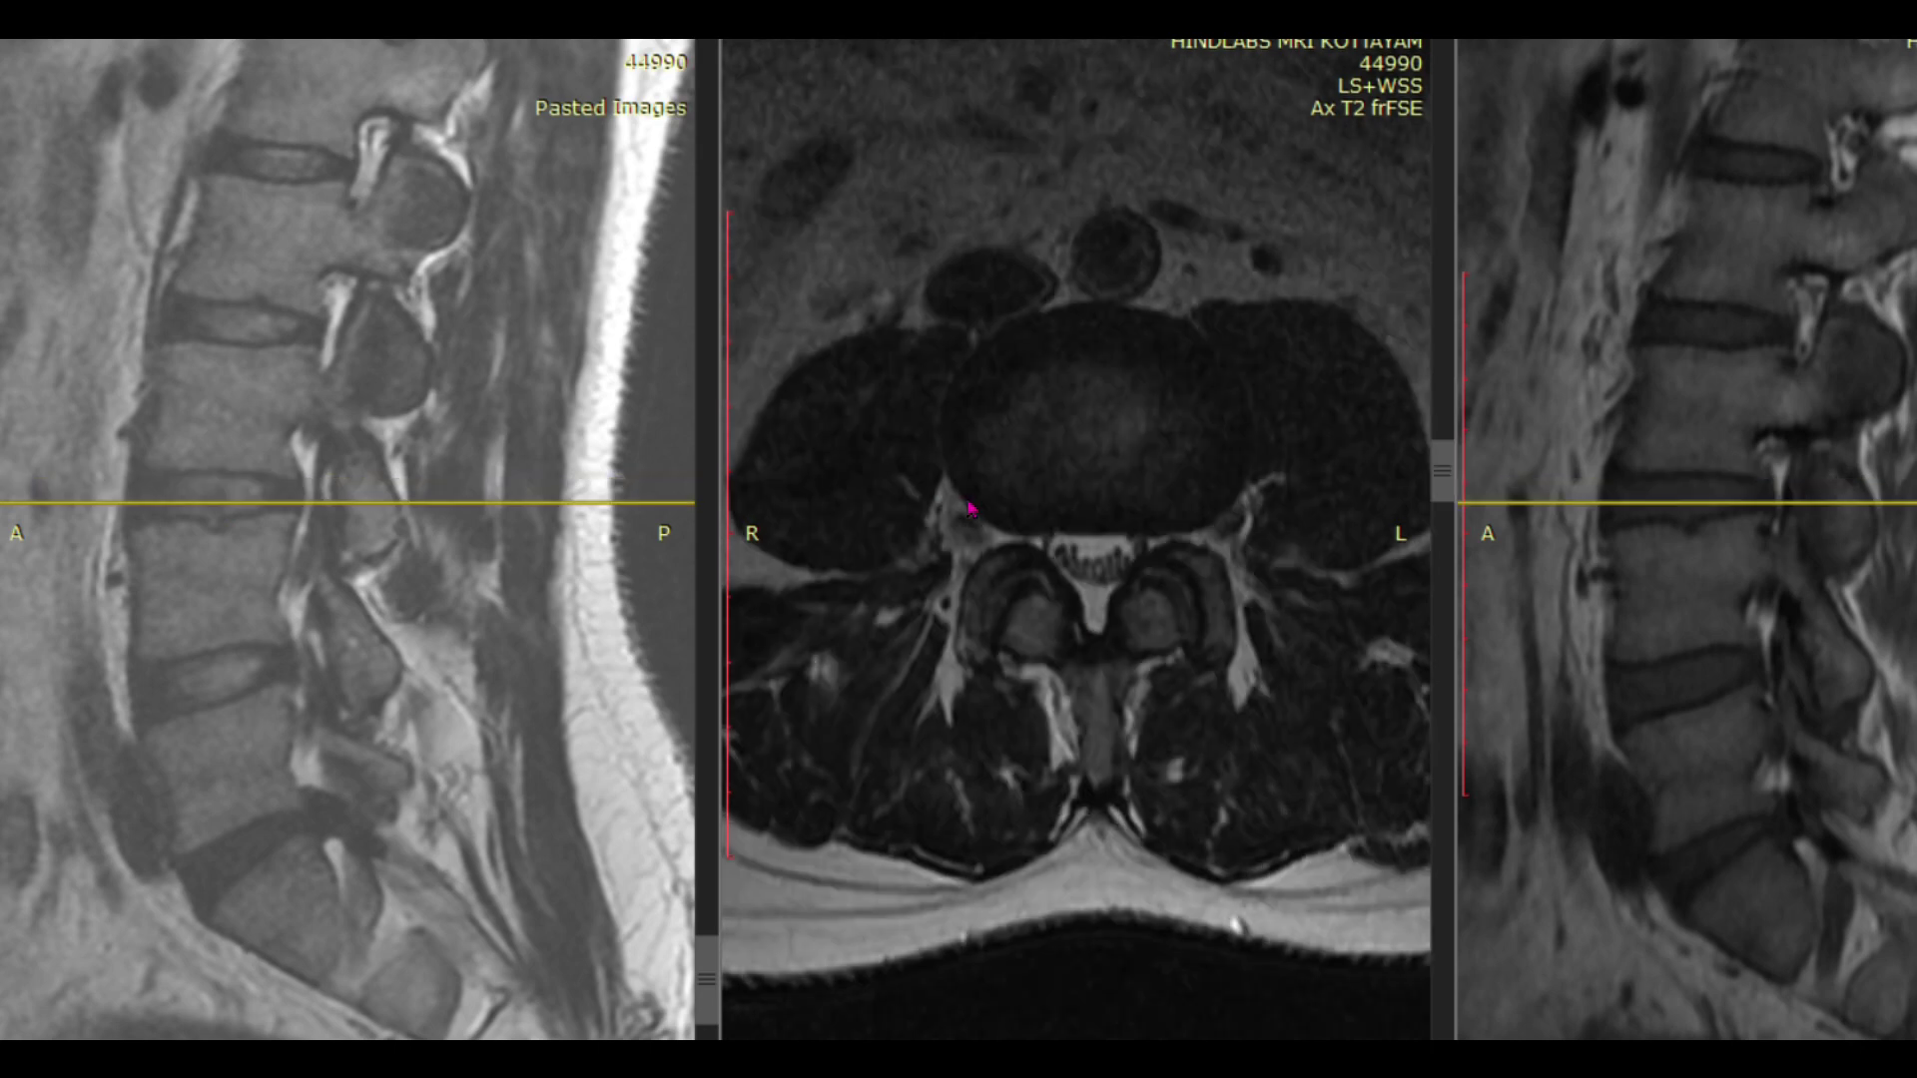
scroll(968, 510, "down", 2)
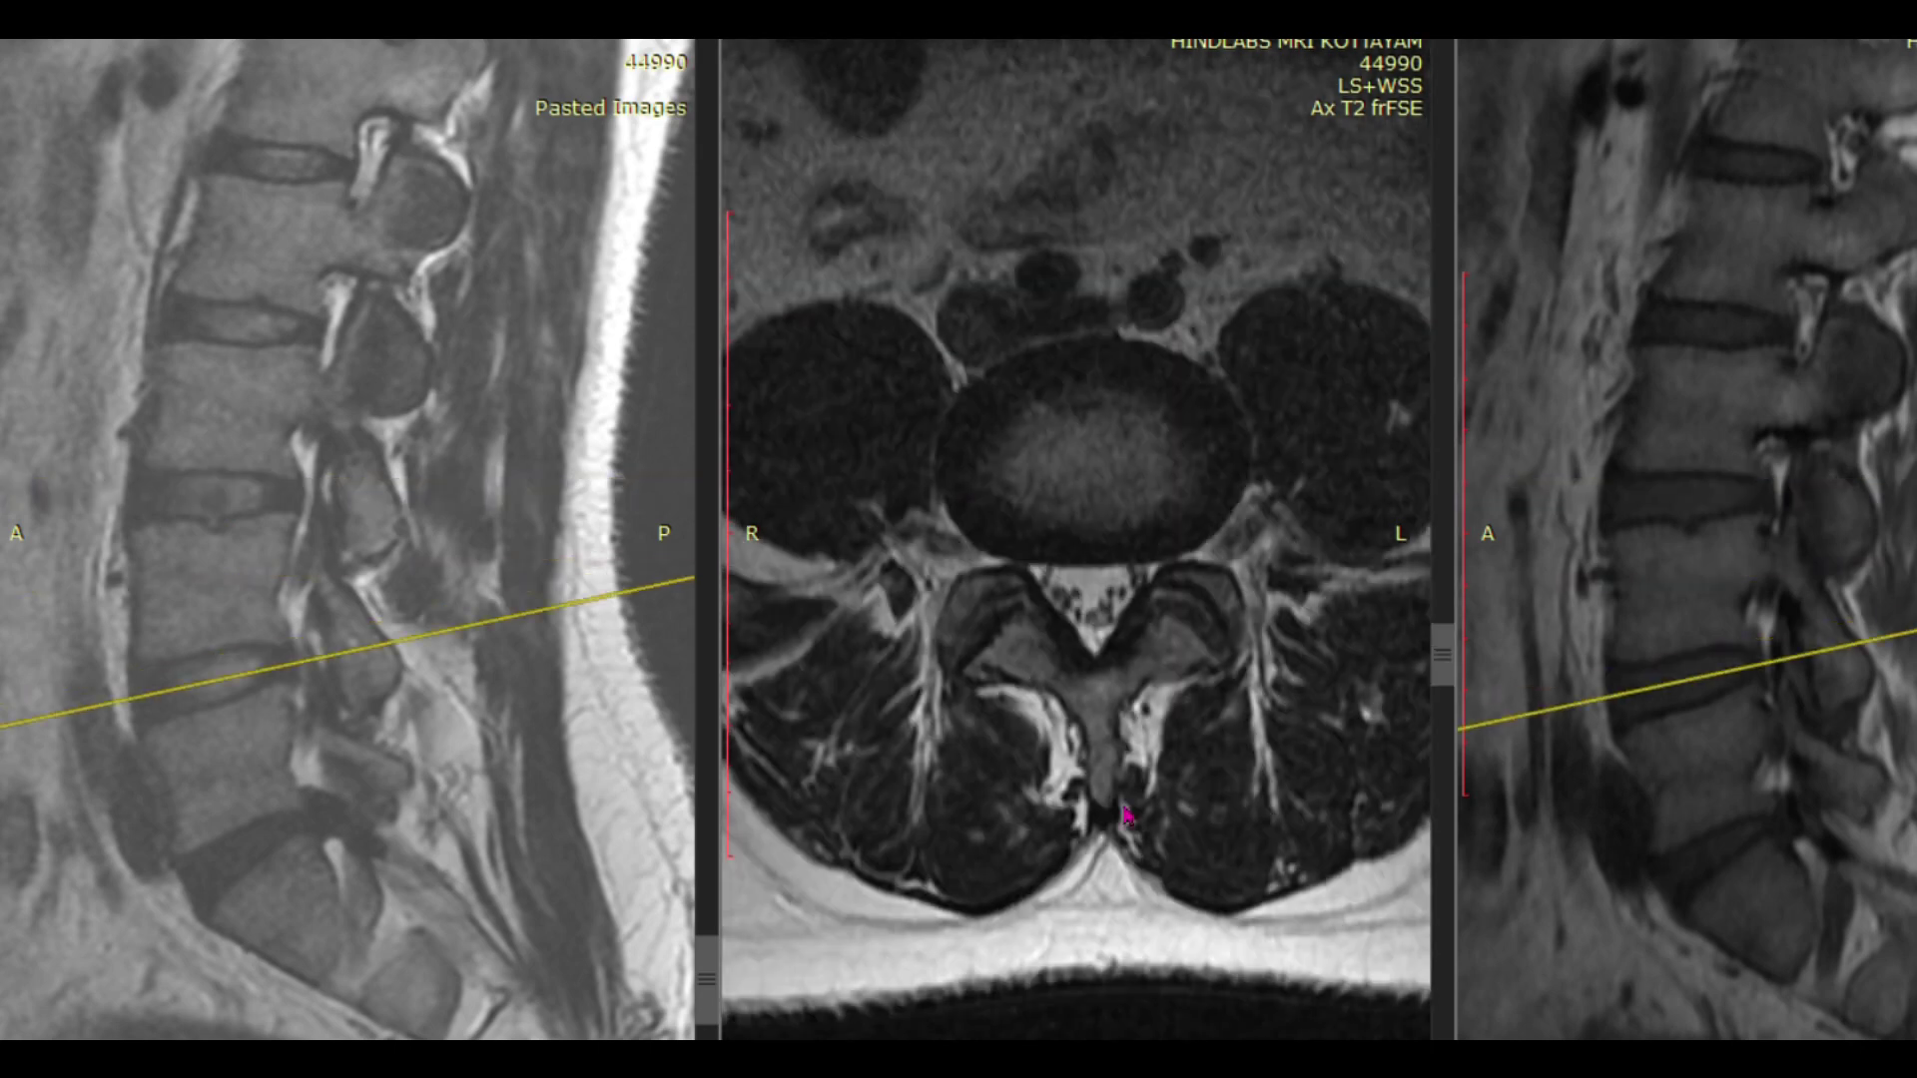
scroll(1034, 565, "up", 2)
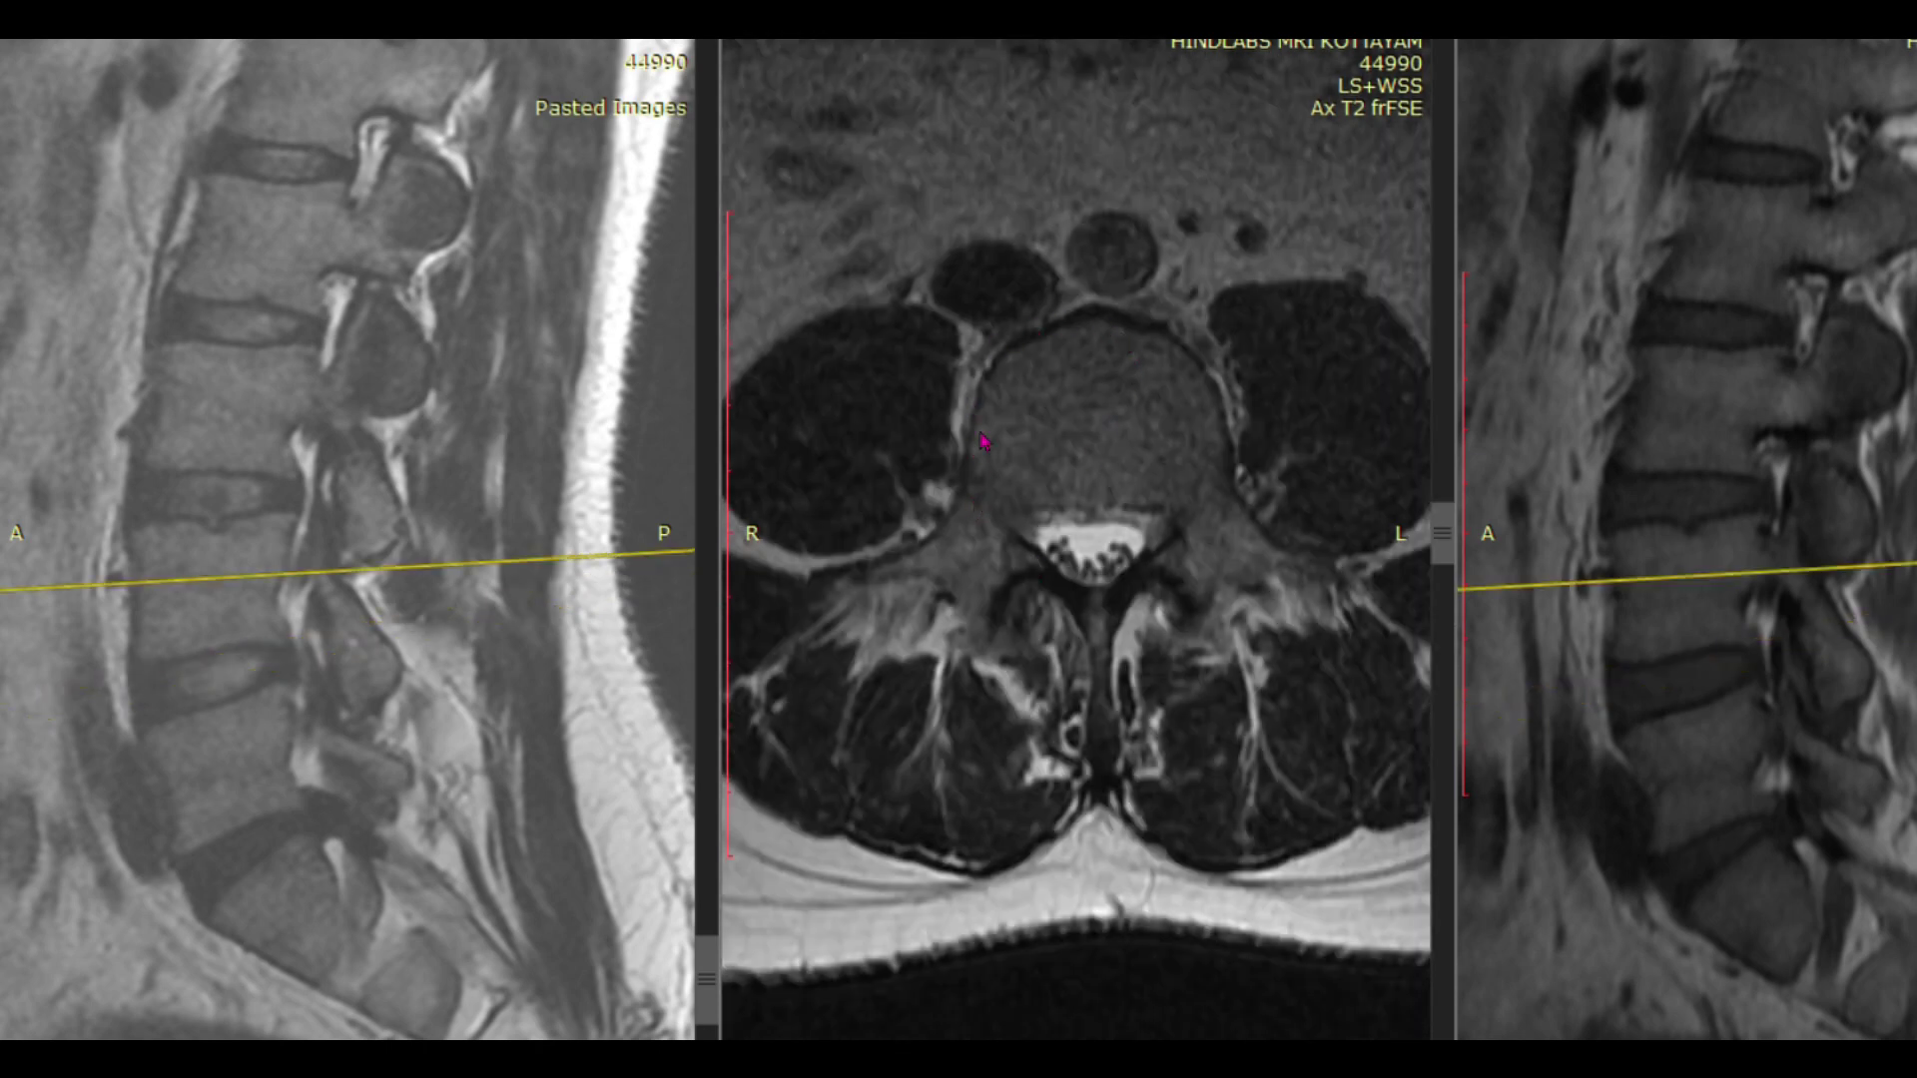
scroll(1169, 410, "down", 2)
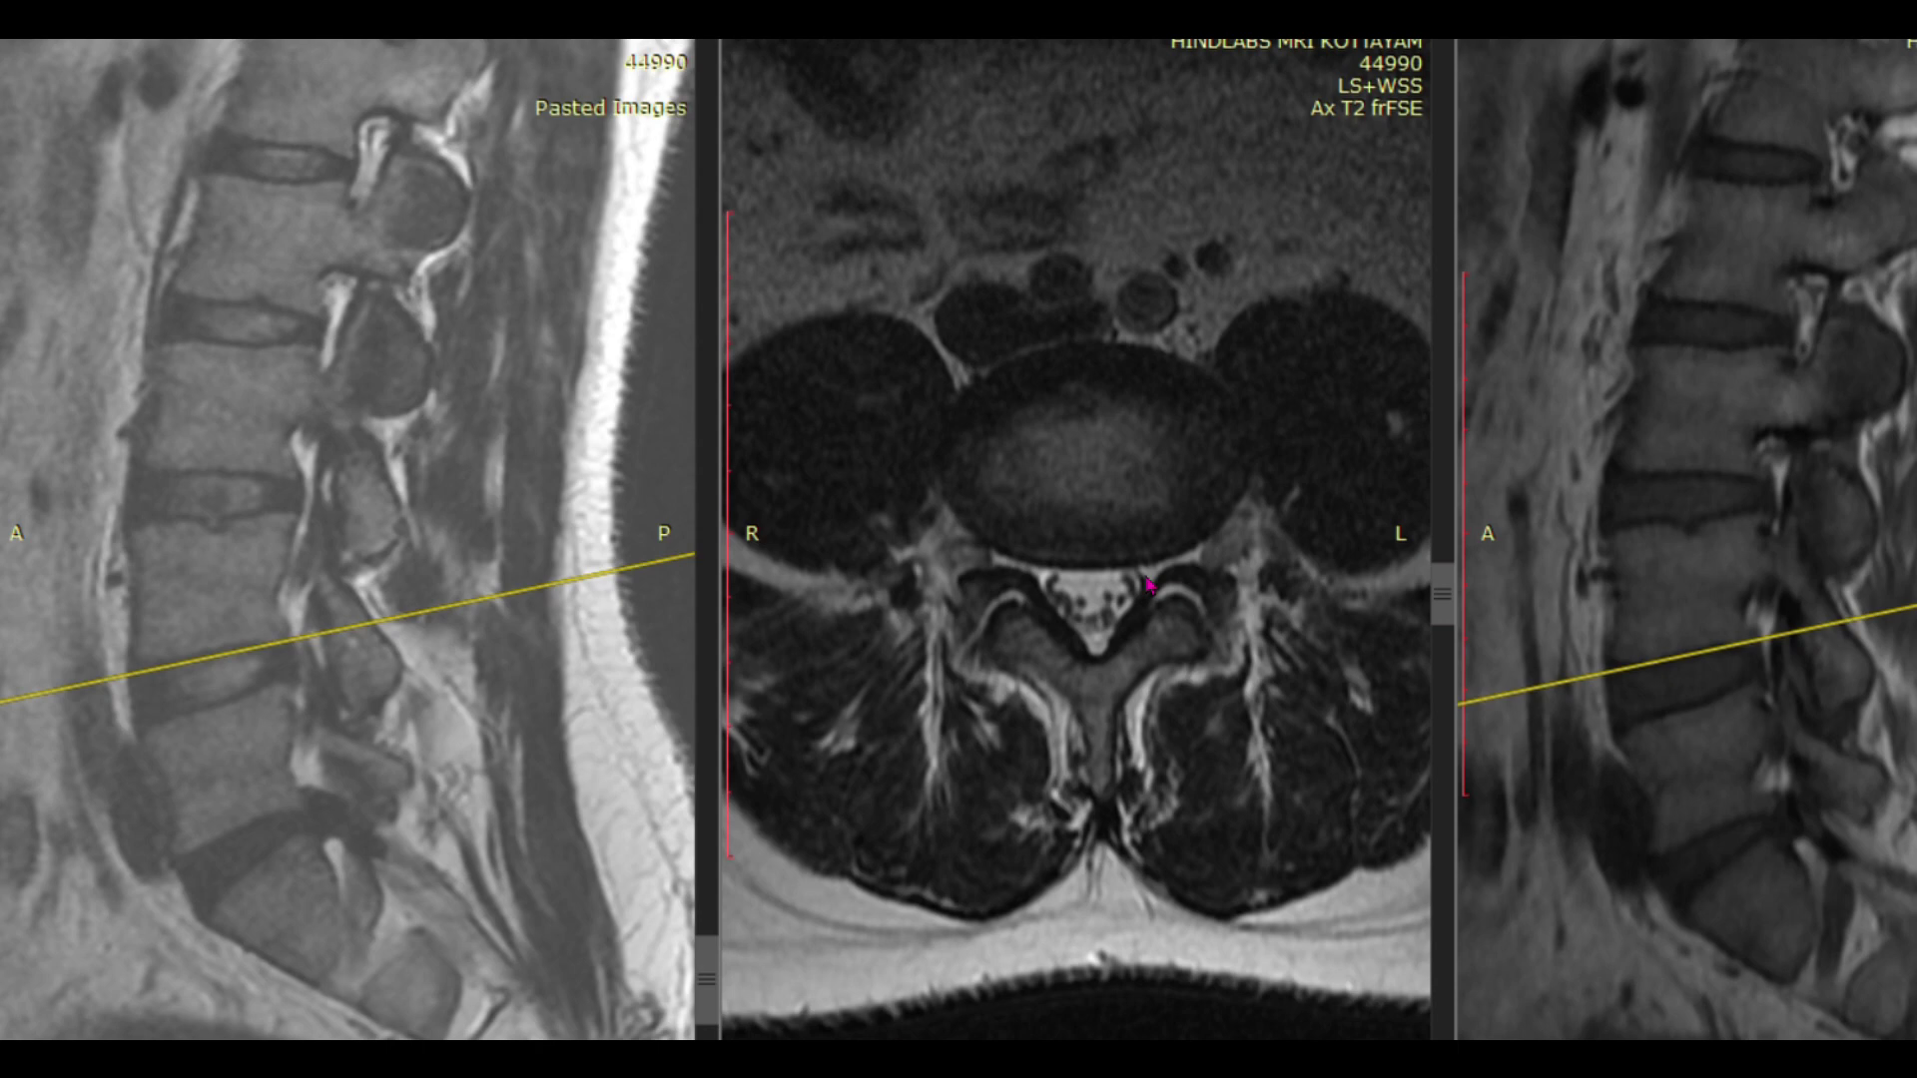
scroll(1148, 595, "down", 1)
scroll(1148, 595, "up", 2)
Step: Examine the left neural foramina around the fourth visible disc on the left off-midline sagittal slices
scroll(208, 704, "down", 3)
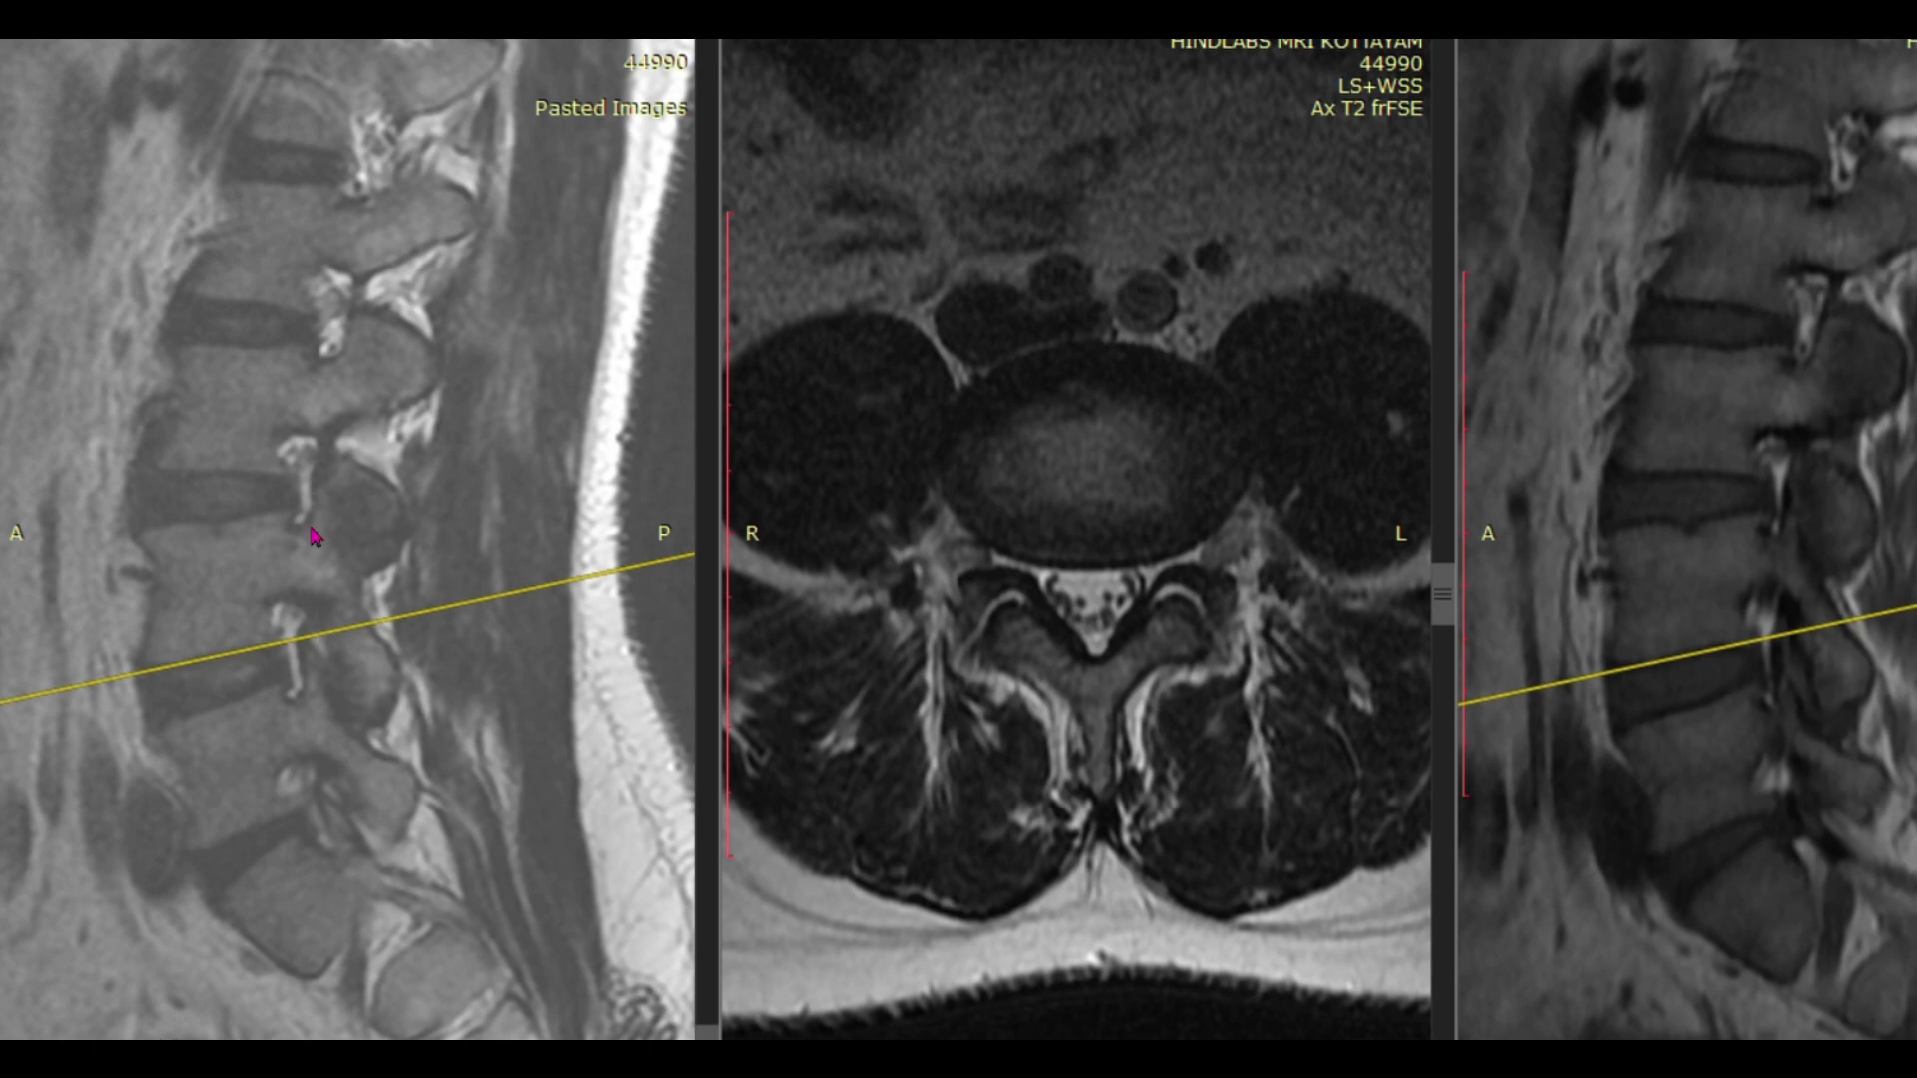
left_click(266, 603)
scroll(245, 736, "down", 2)
scroll(243, 734, "up", 1)
scroll(243, 734, "down", 6)
scroll(243, 734, "up", 6)
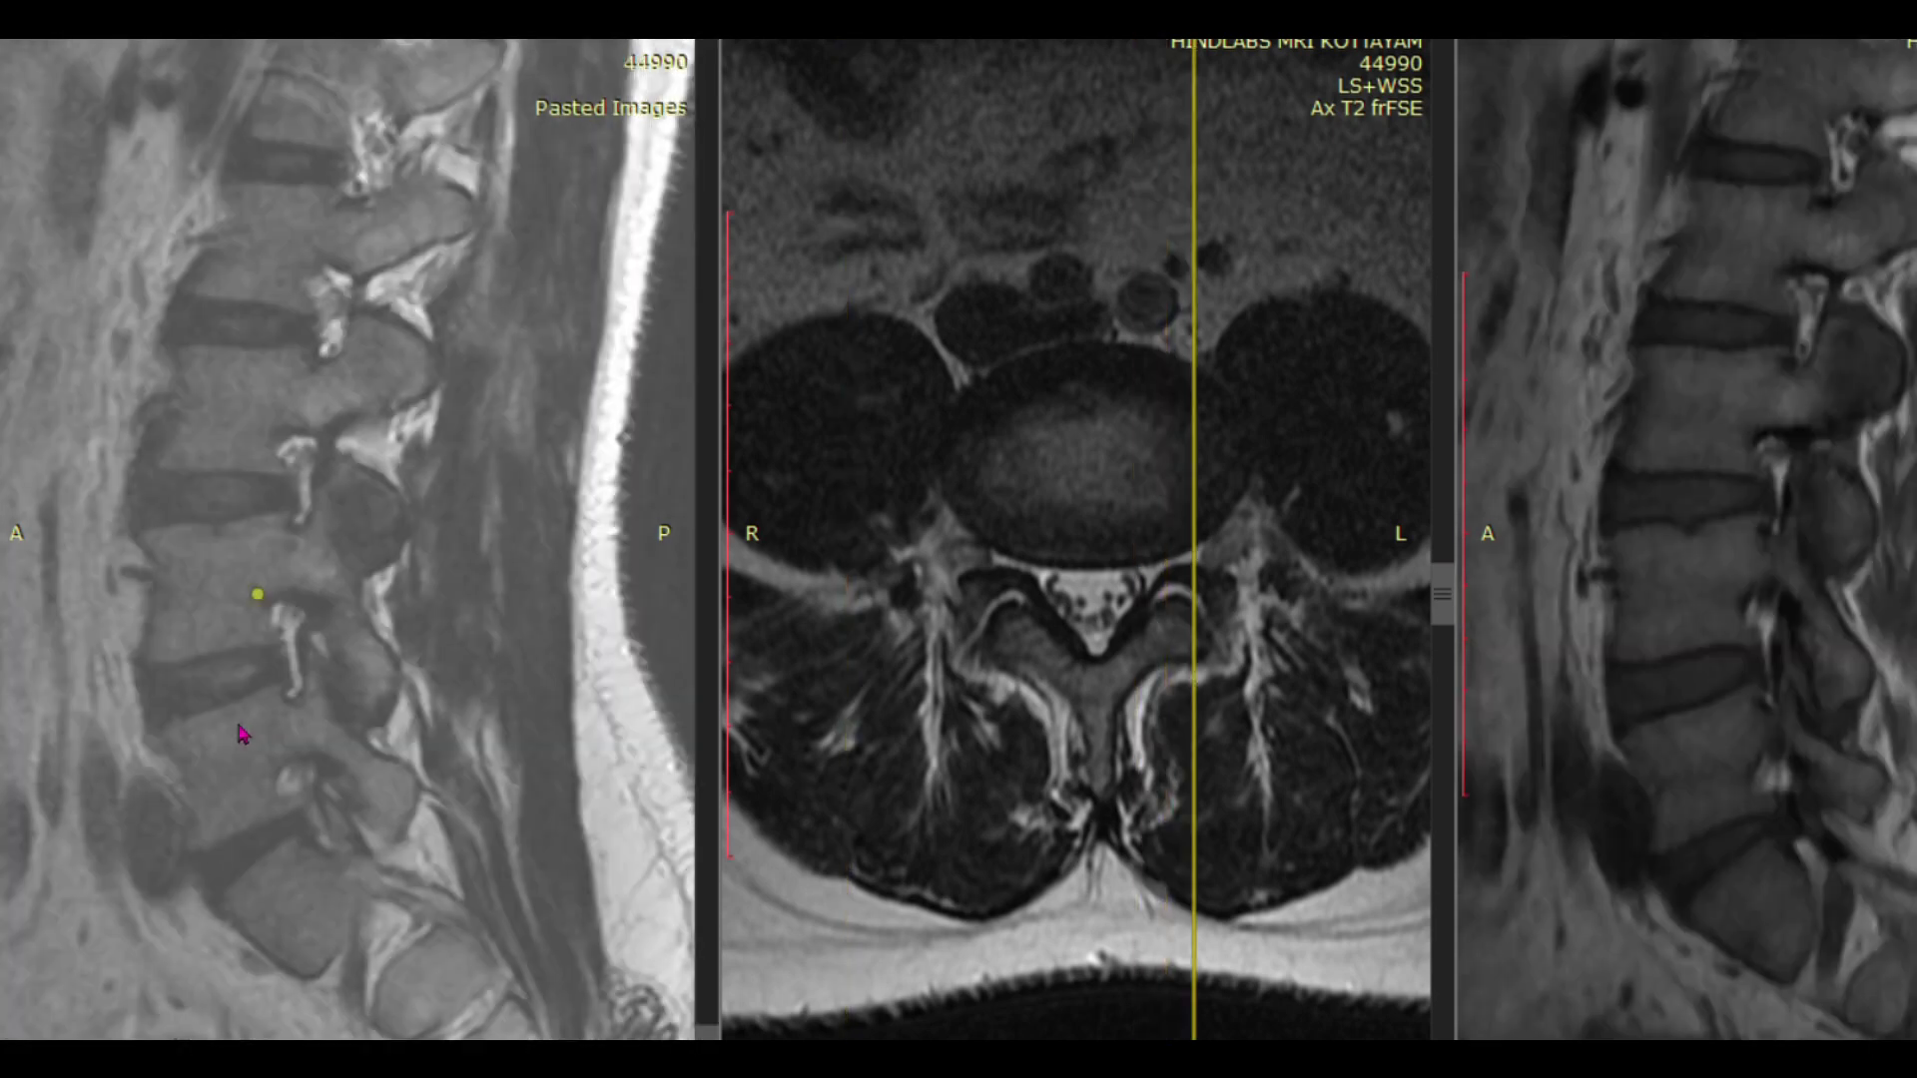
scroll(242, 734, "down", 6)
scroll(243, 734, "up", 6)
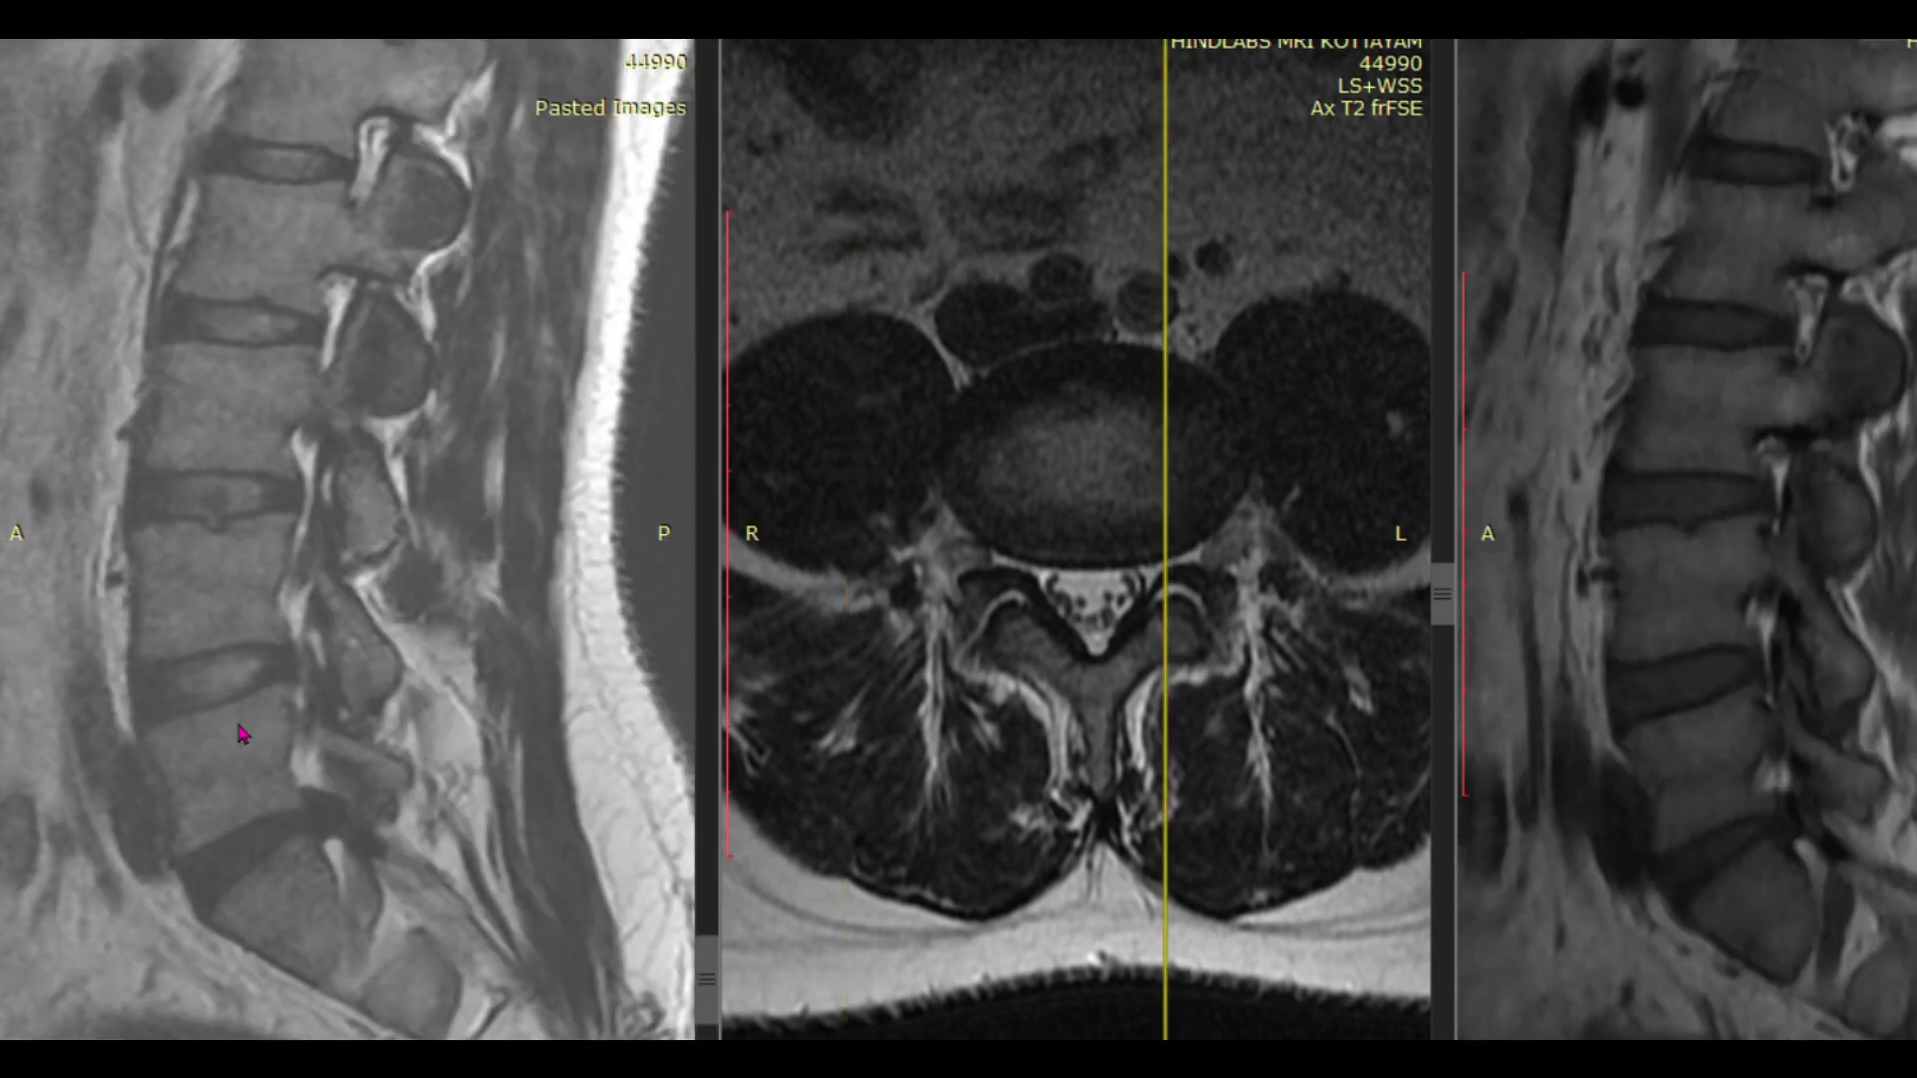
Step: Cross to the right off-midline sagittal slices and examine the right neural foramina at the fourth visible disc
scroll(242, 734, "down", 1)
scroll(240, 726, "down", 5)
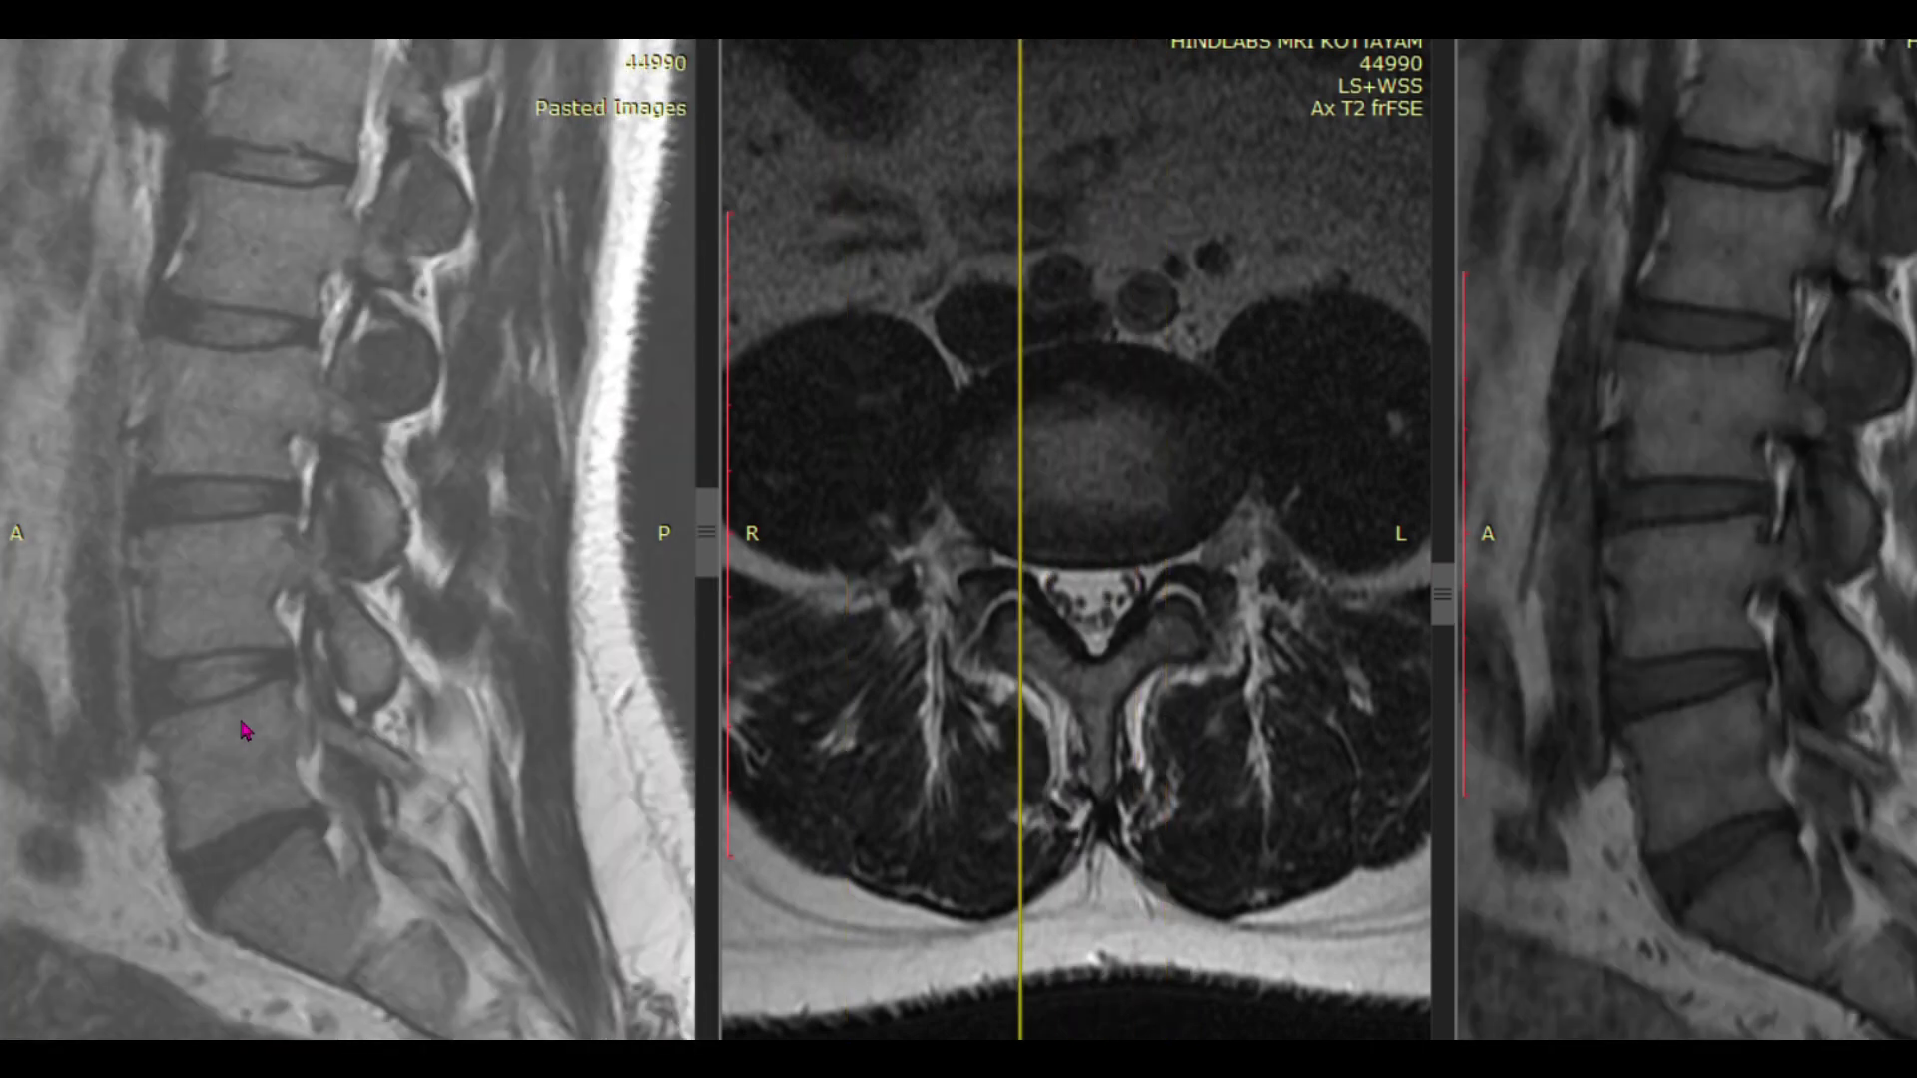
scroll(242, 732, "down", 1)
scroll(242, 732, "up", 2)
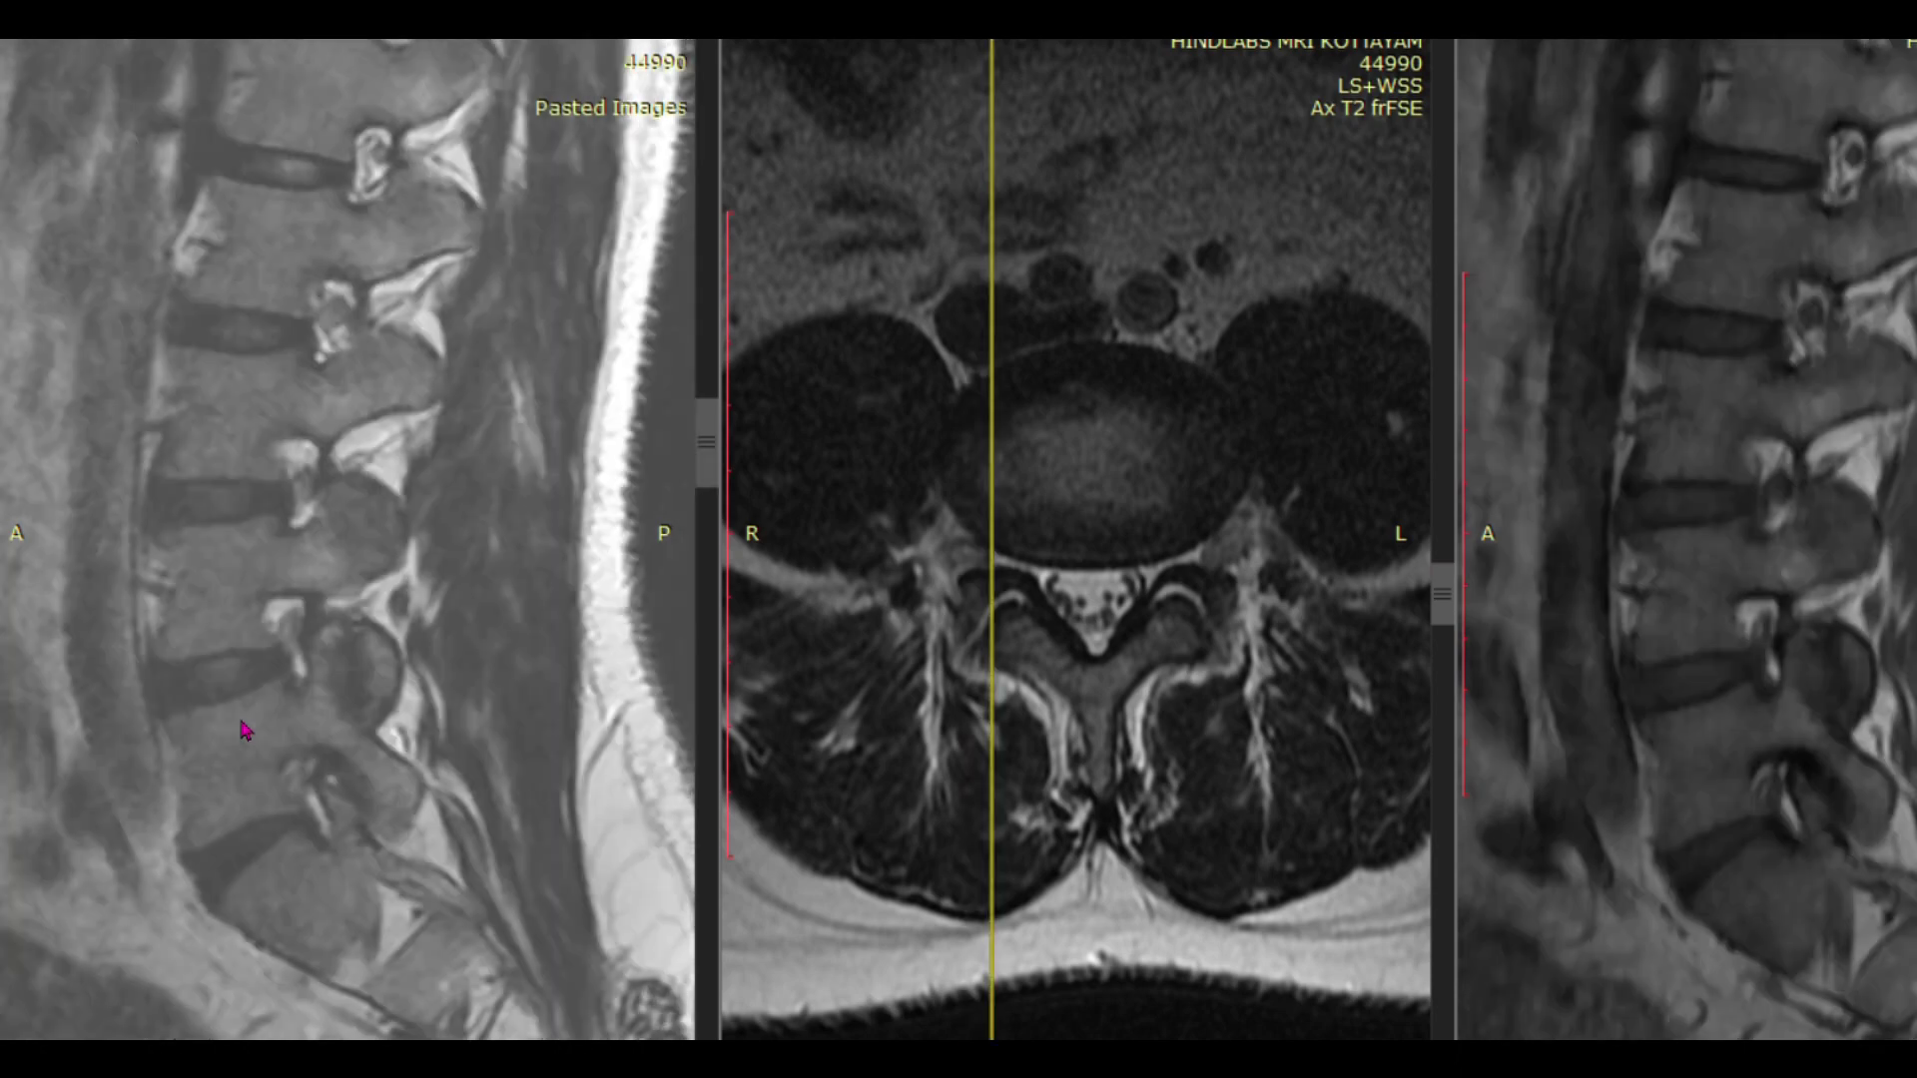
scroll(243, 732, "down", 2)
scroll(242, 732, "up", 2)
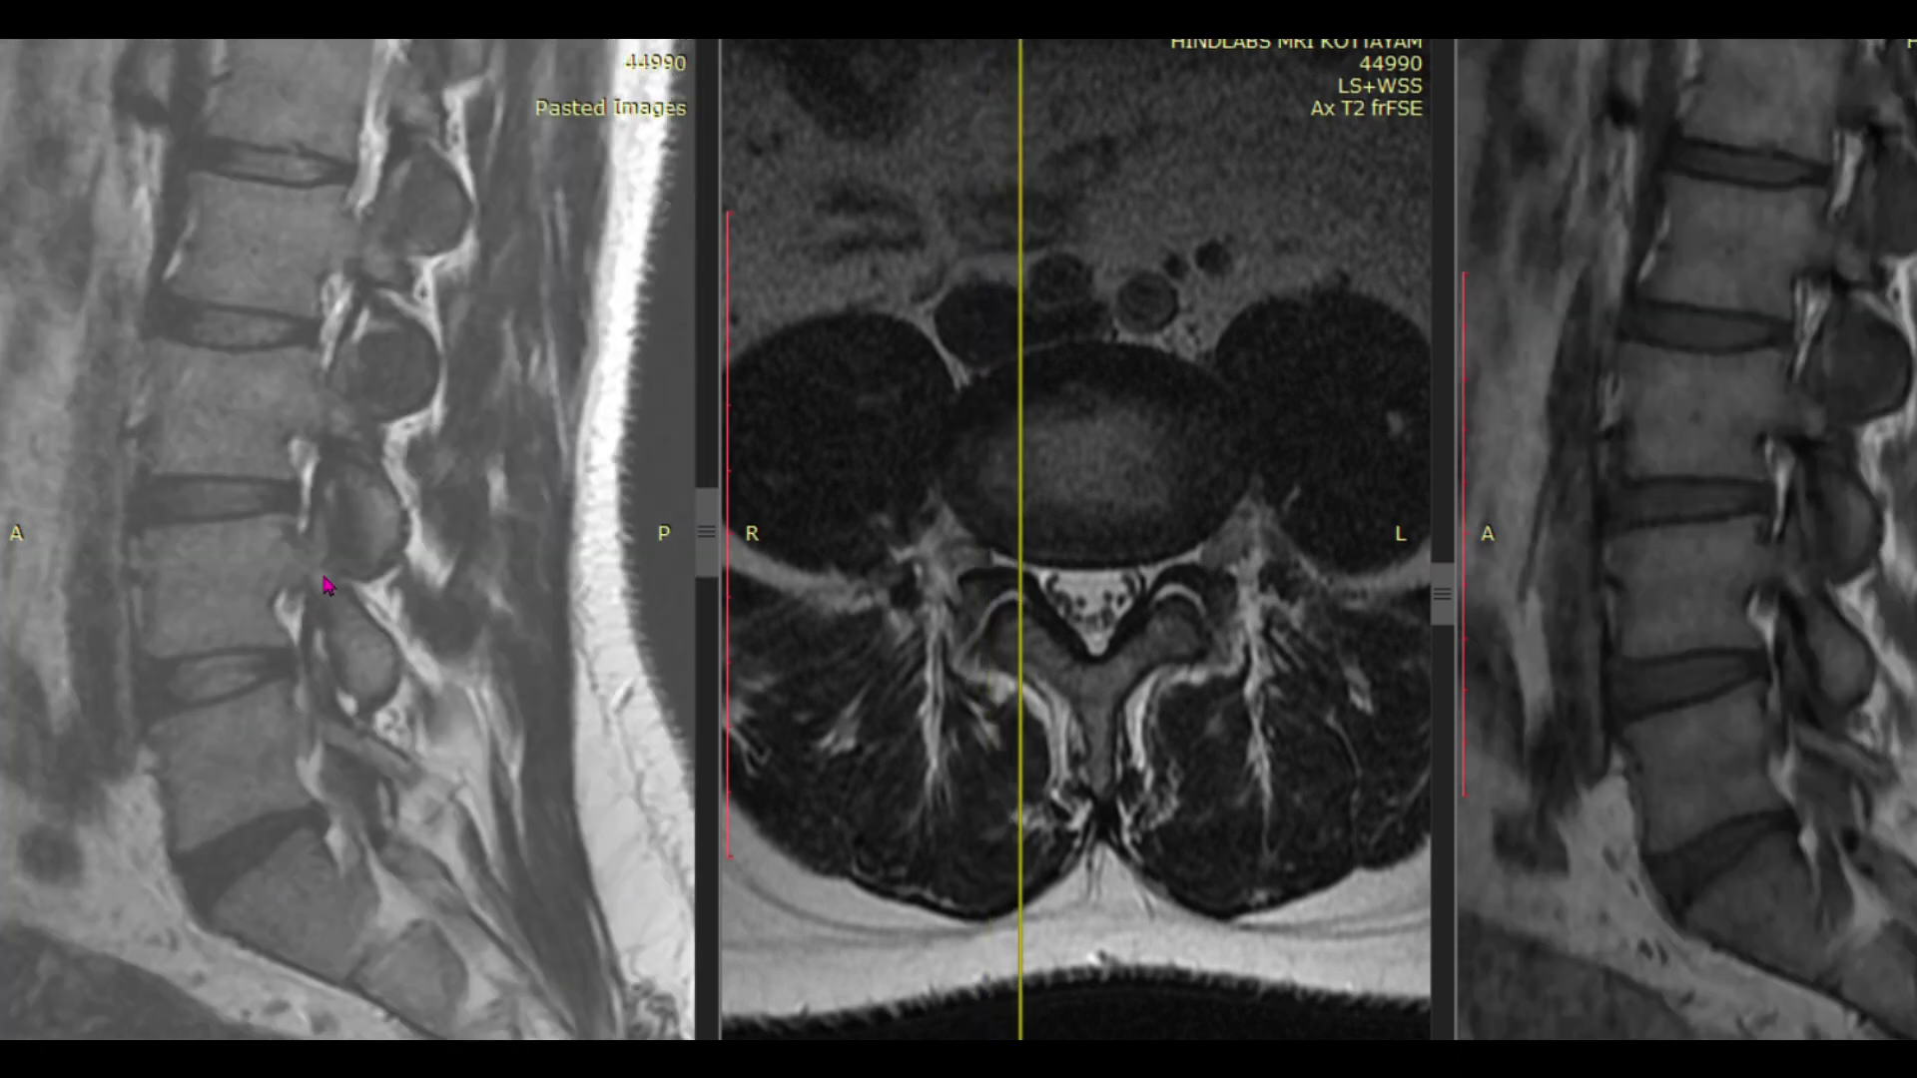
Step: Trace the foramina and canal through the sagittal slices from right to left, and return to the slice near the midline
scroll(302, 614, "up", 1)
scroll(303, 619, "down", 2)
scroll(333, 722, "down", 5)
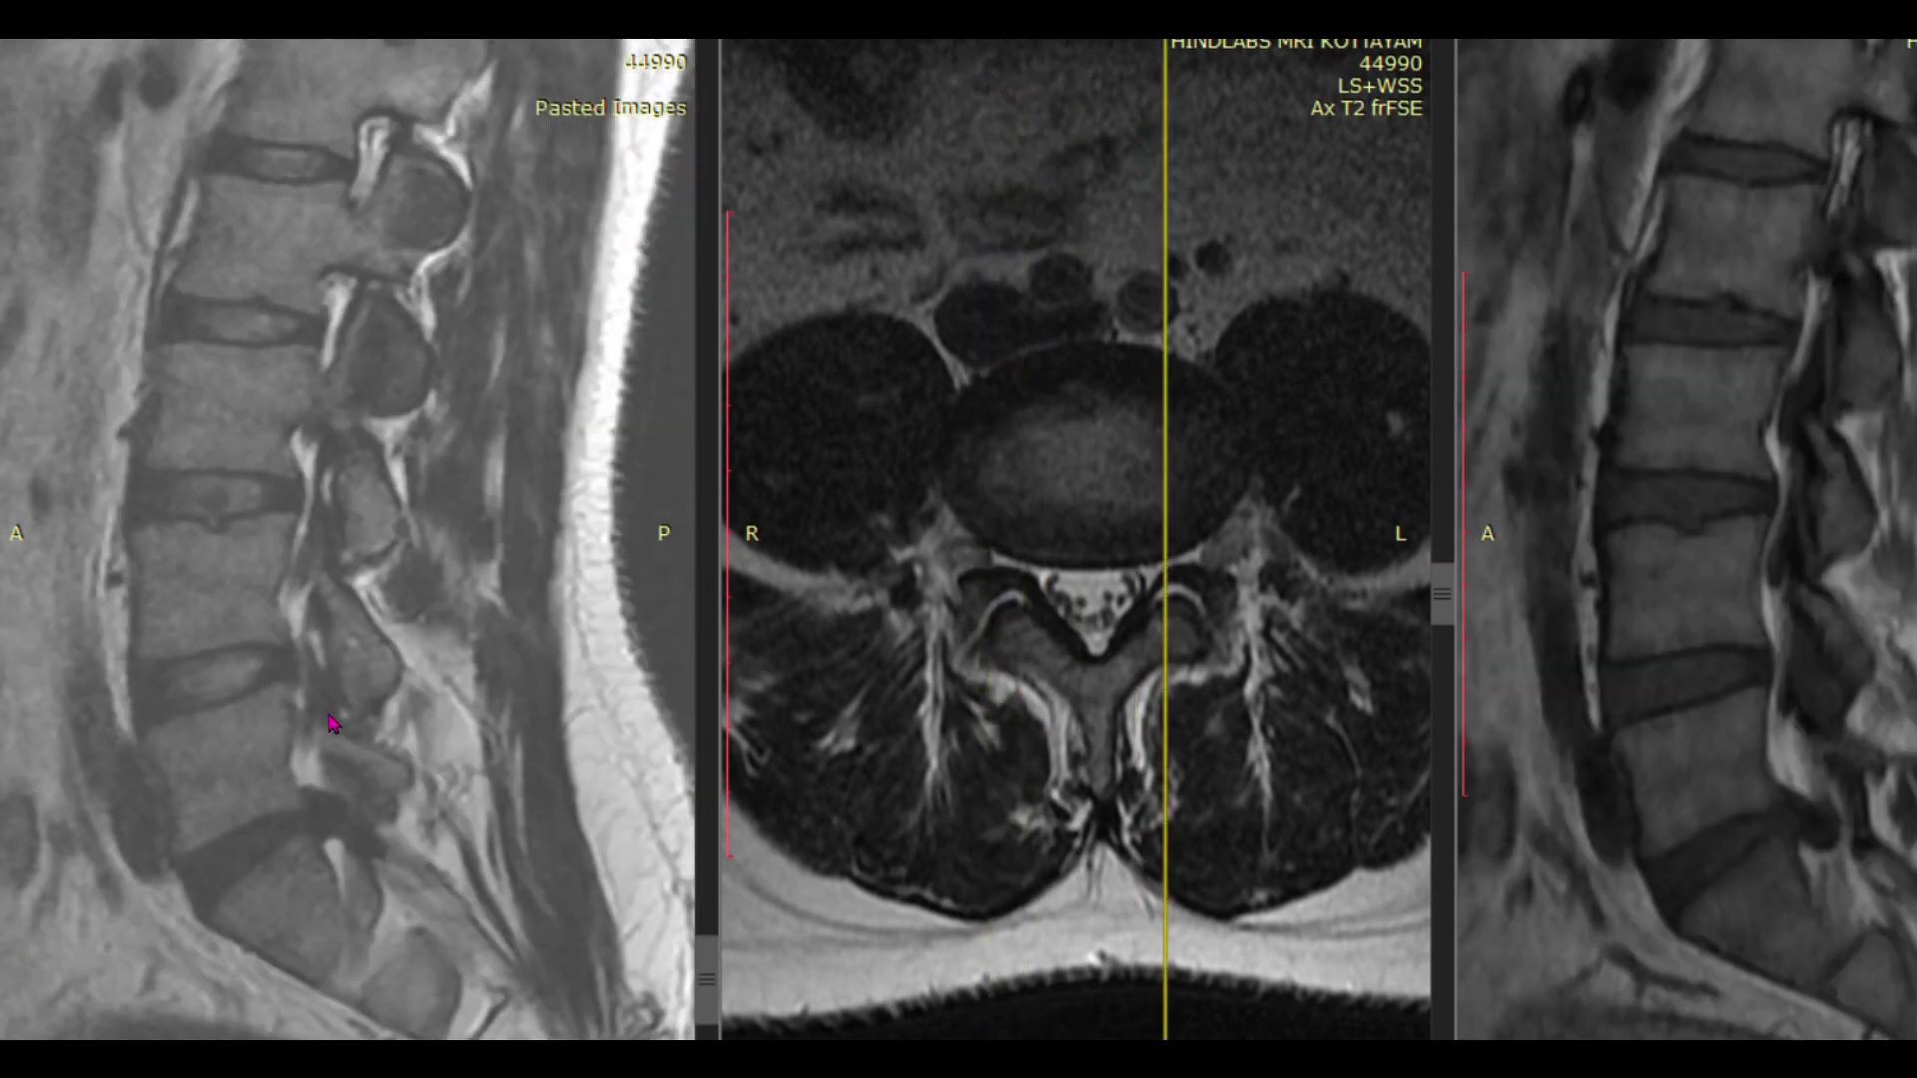
scroll(333, 722, "up", 10)
scroll(333, 722, "down", 1)
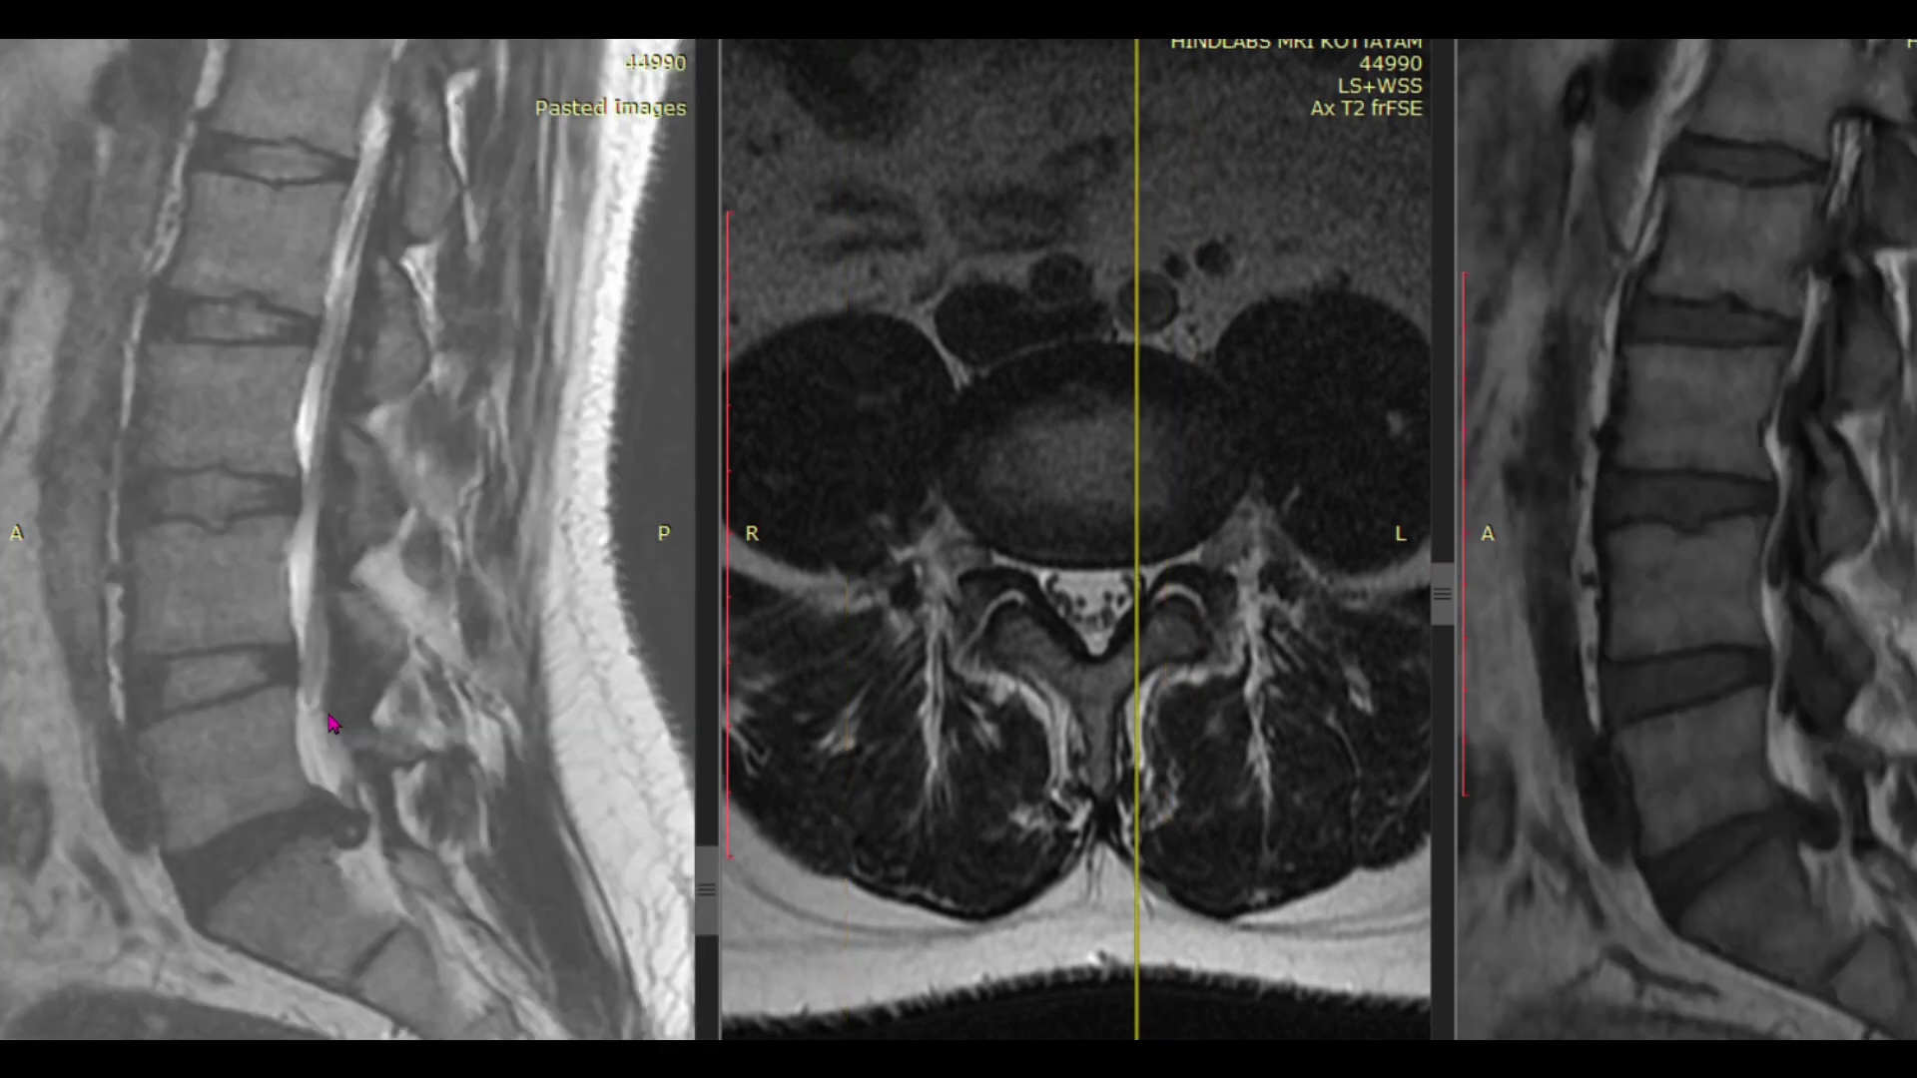
scroll(332, 722, "down", 1)
scroll(1217, 672, "down", 2)
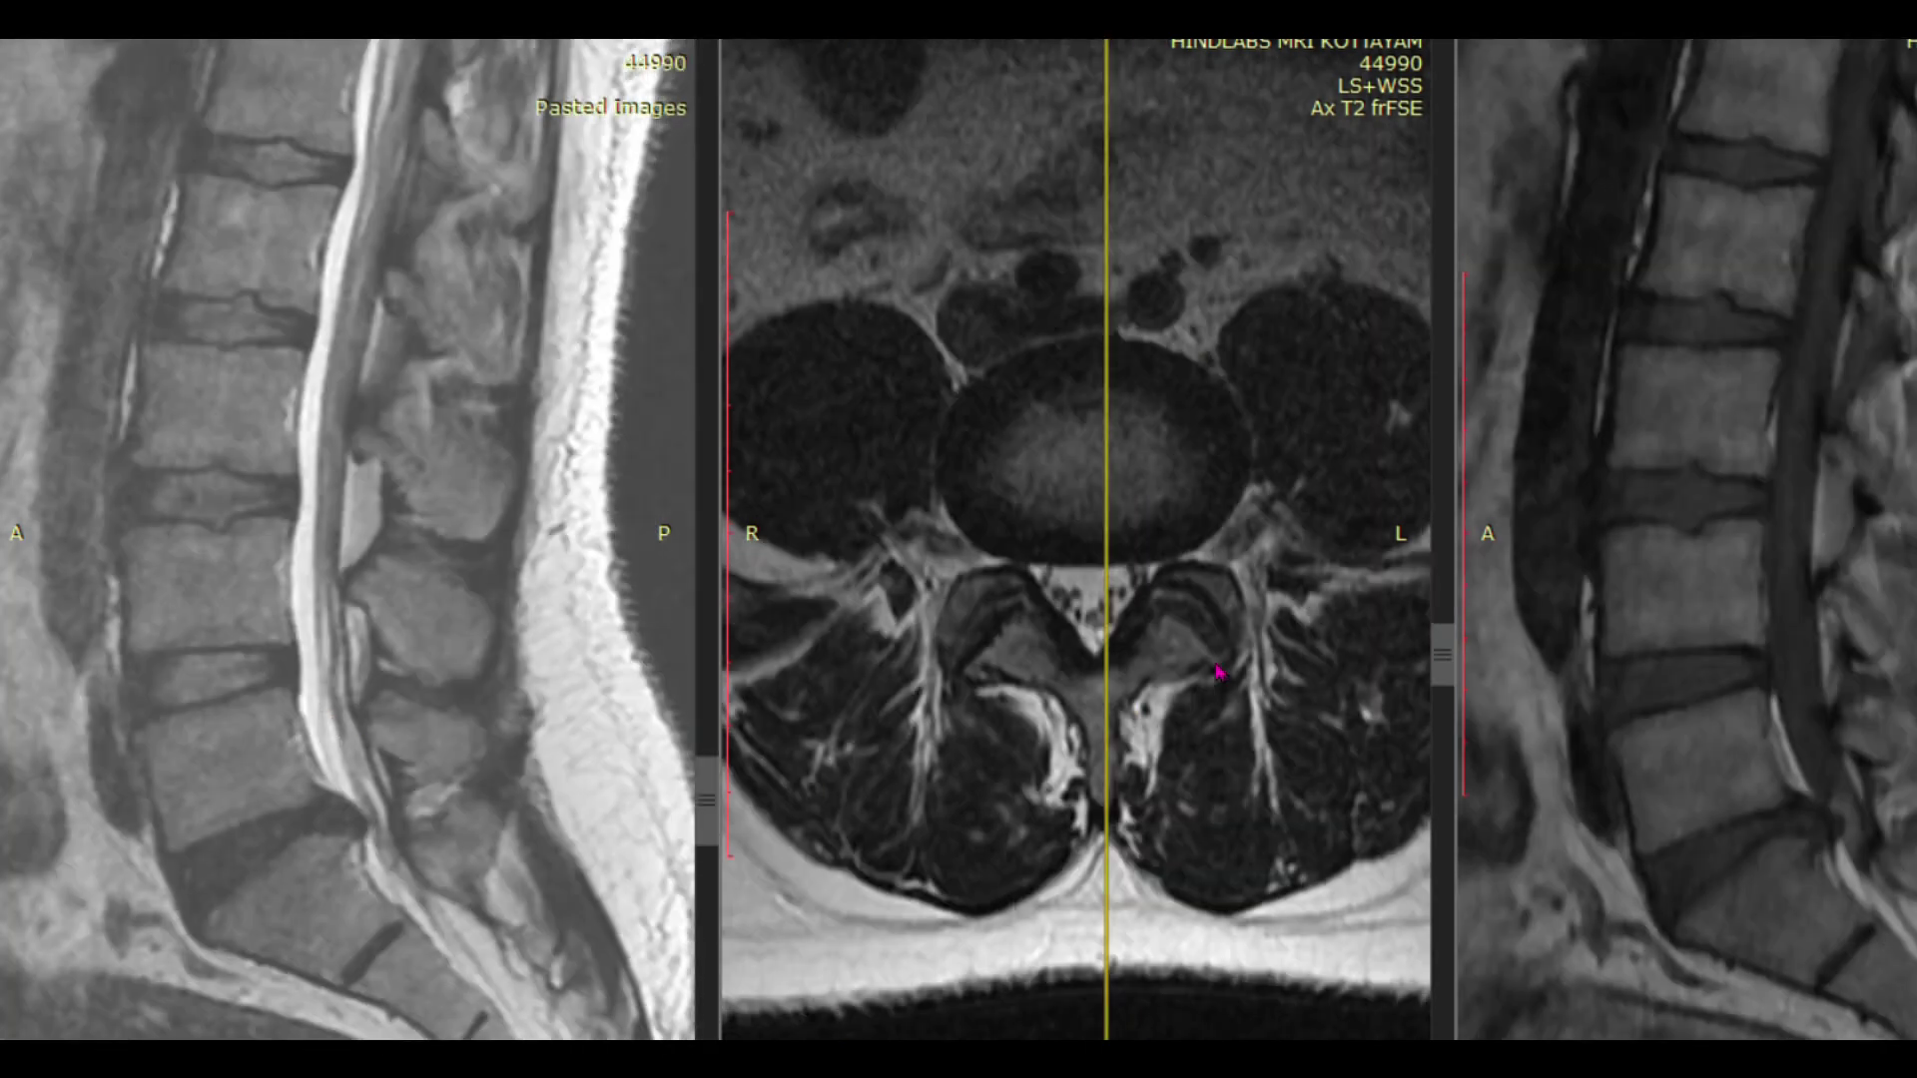
Step: Bring up the axial slices through the lumbosacral disc and compare its posterior margin and thecal sac with the slices just above
left_click(1148, 592)
scroll(1171, 645, "down", 3)
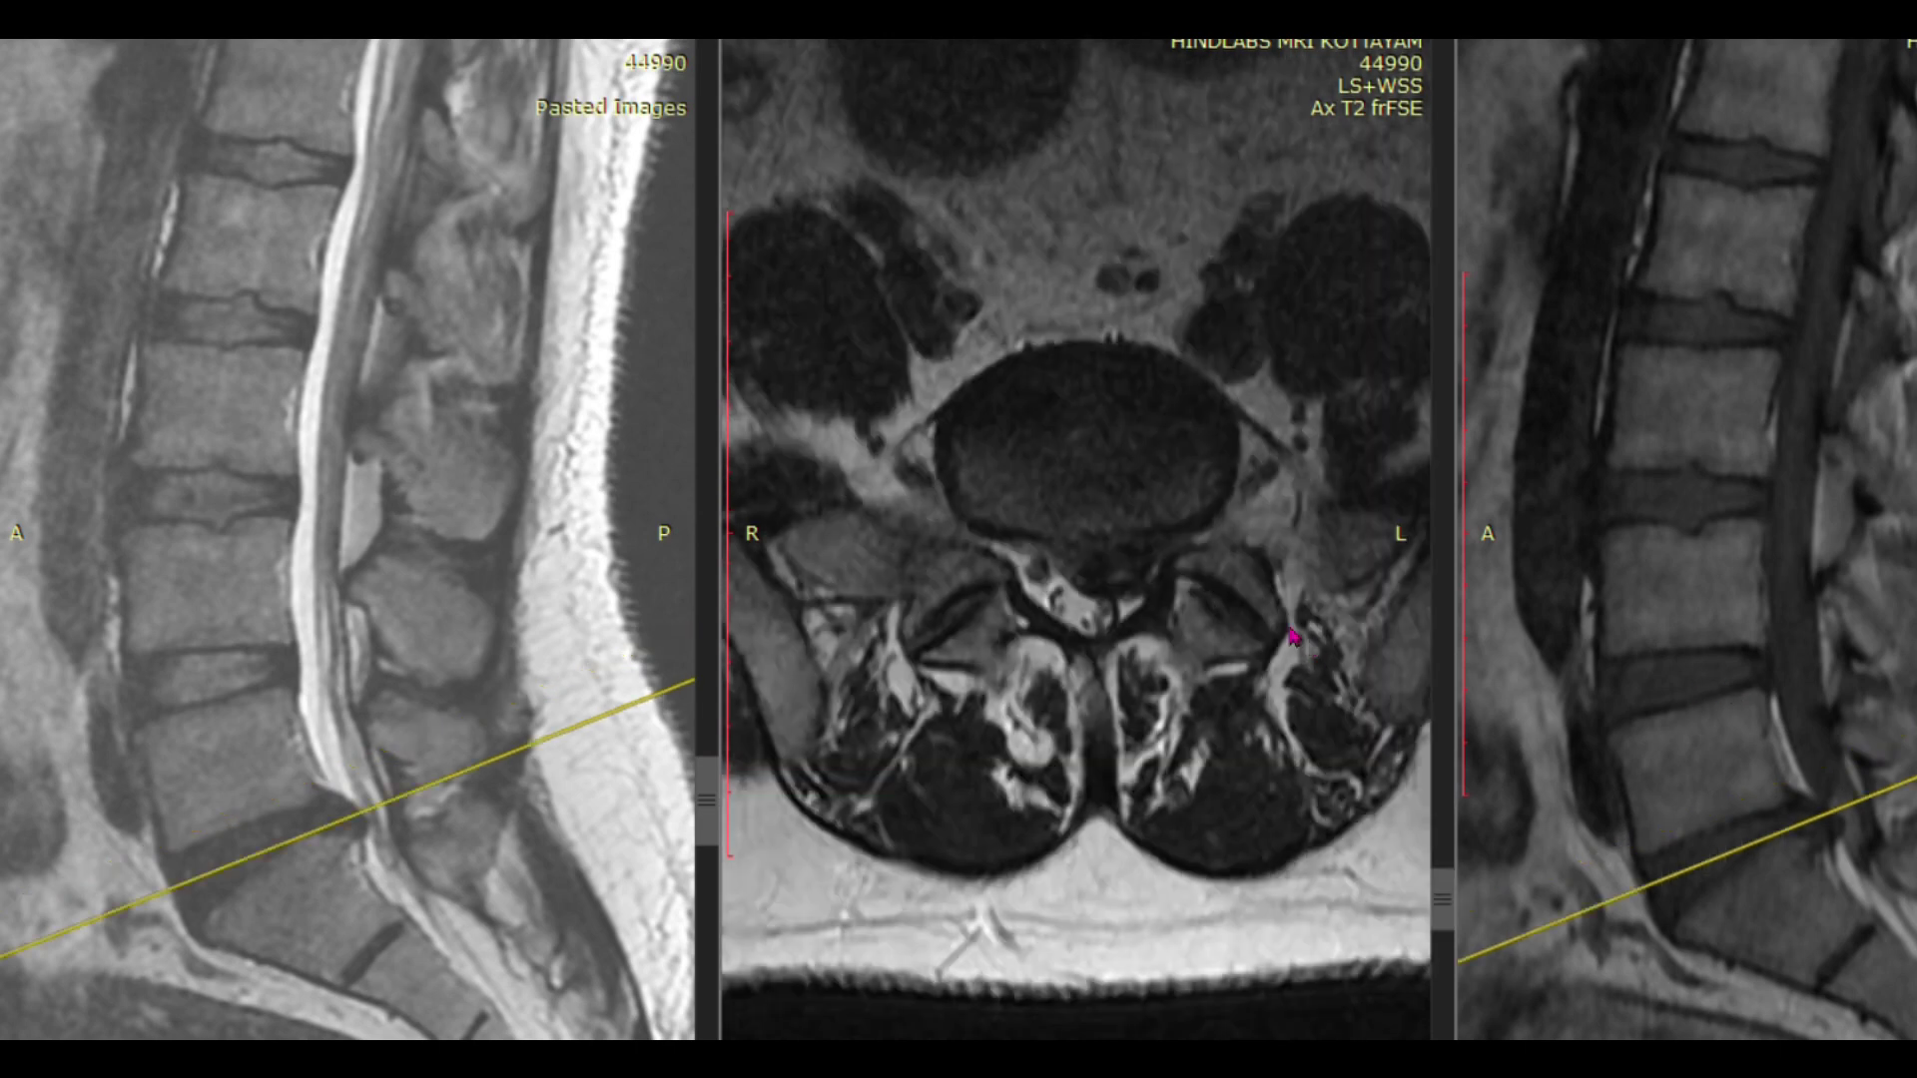
scroll(1298, 629, "down", 1)
scroll(1243, 455, "up", 1)
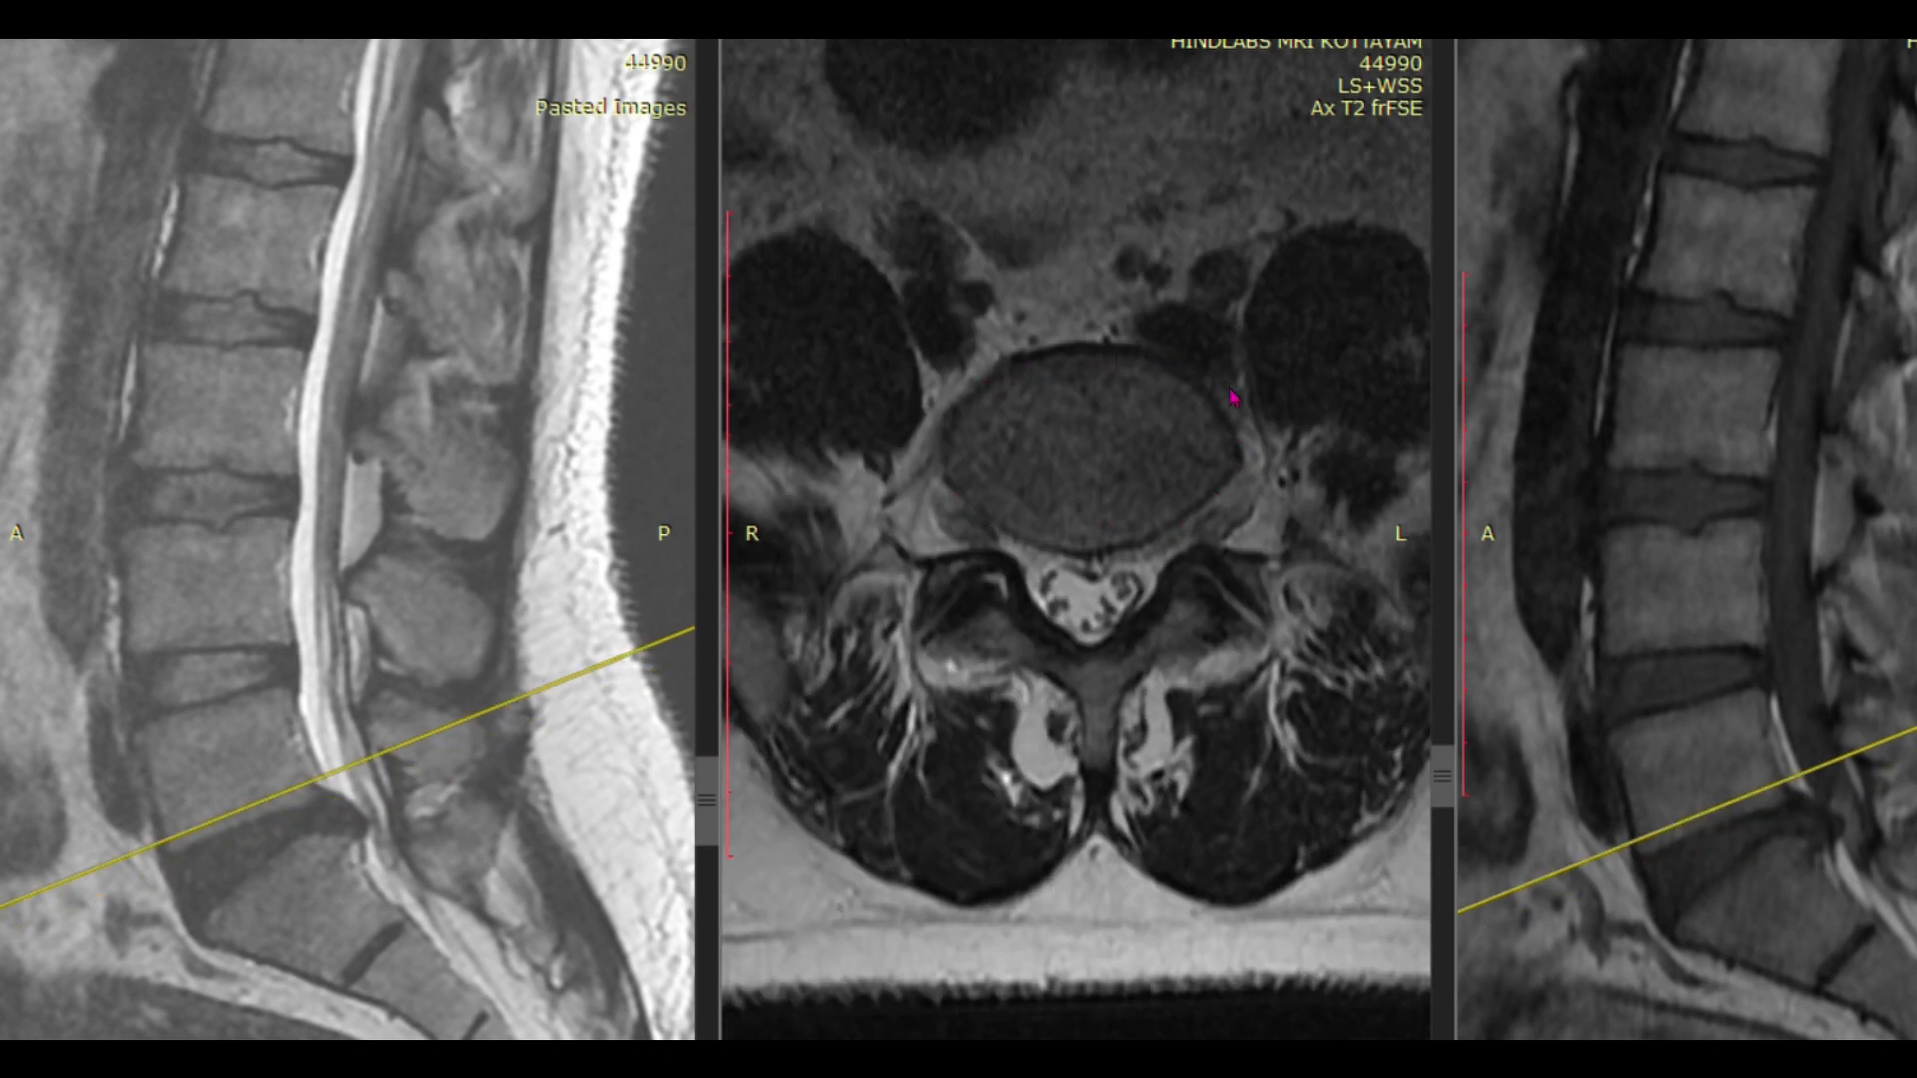
scroll(1211, 637, "down", 1)
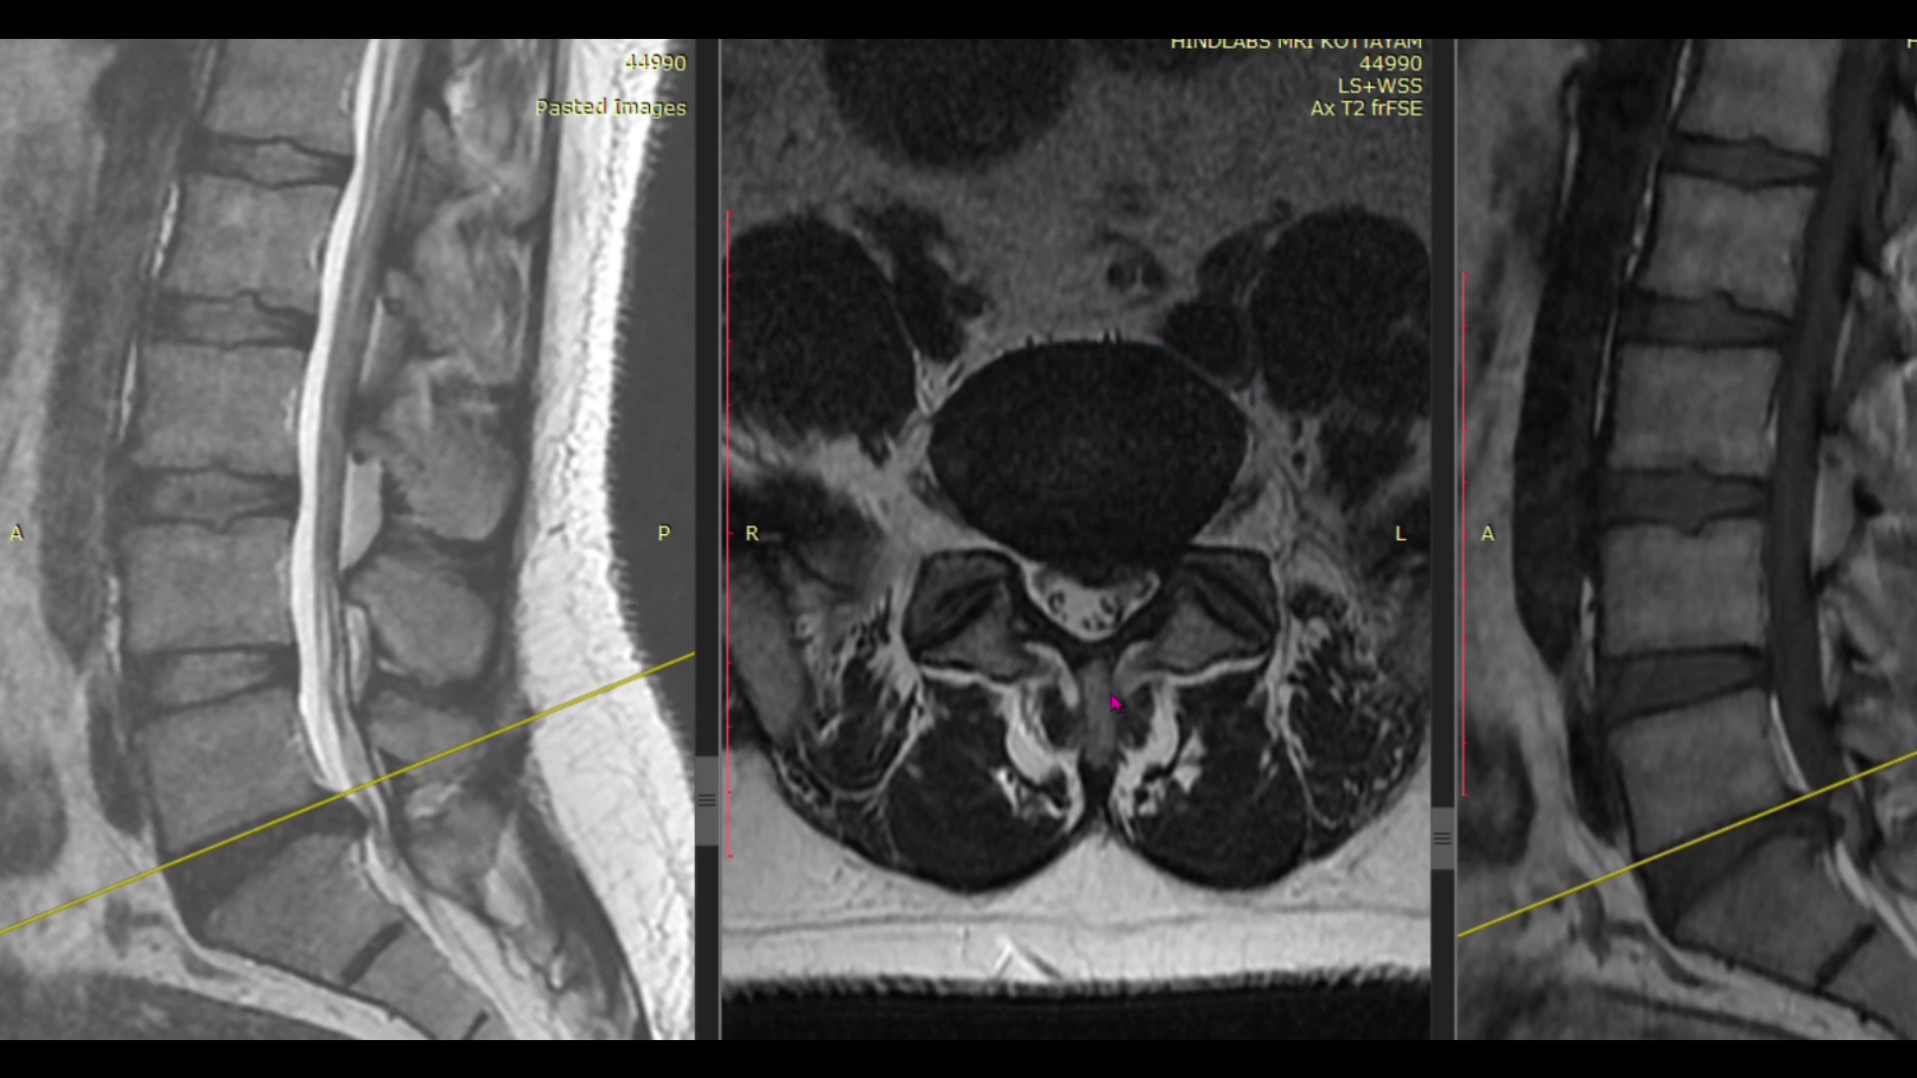
scroll(1186, 565, "down", 1)
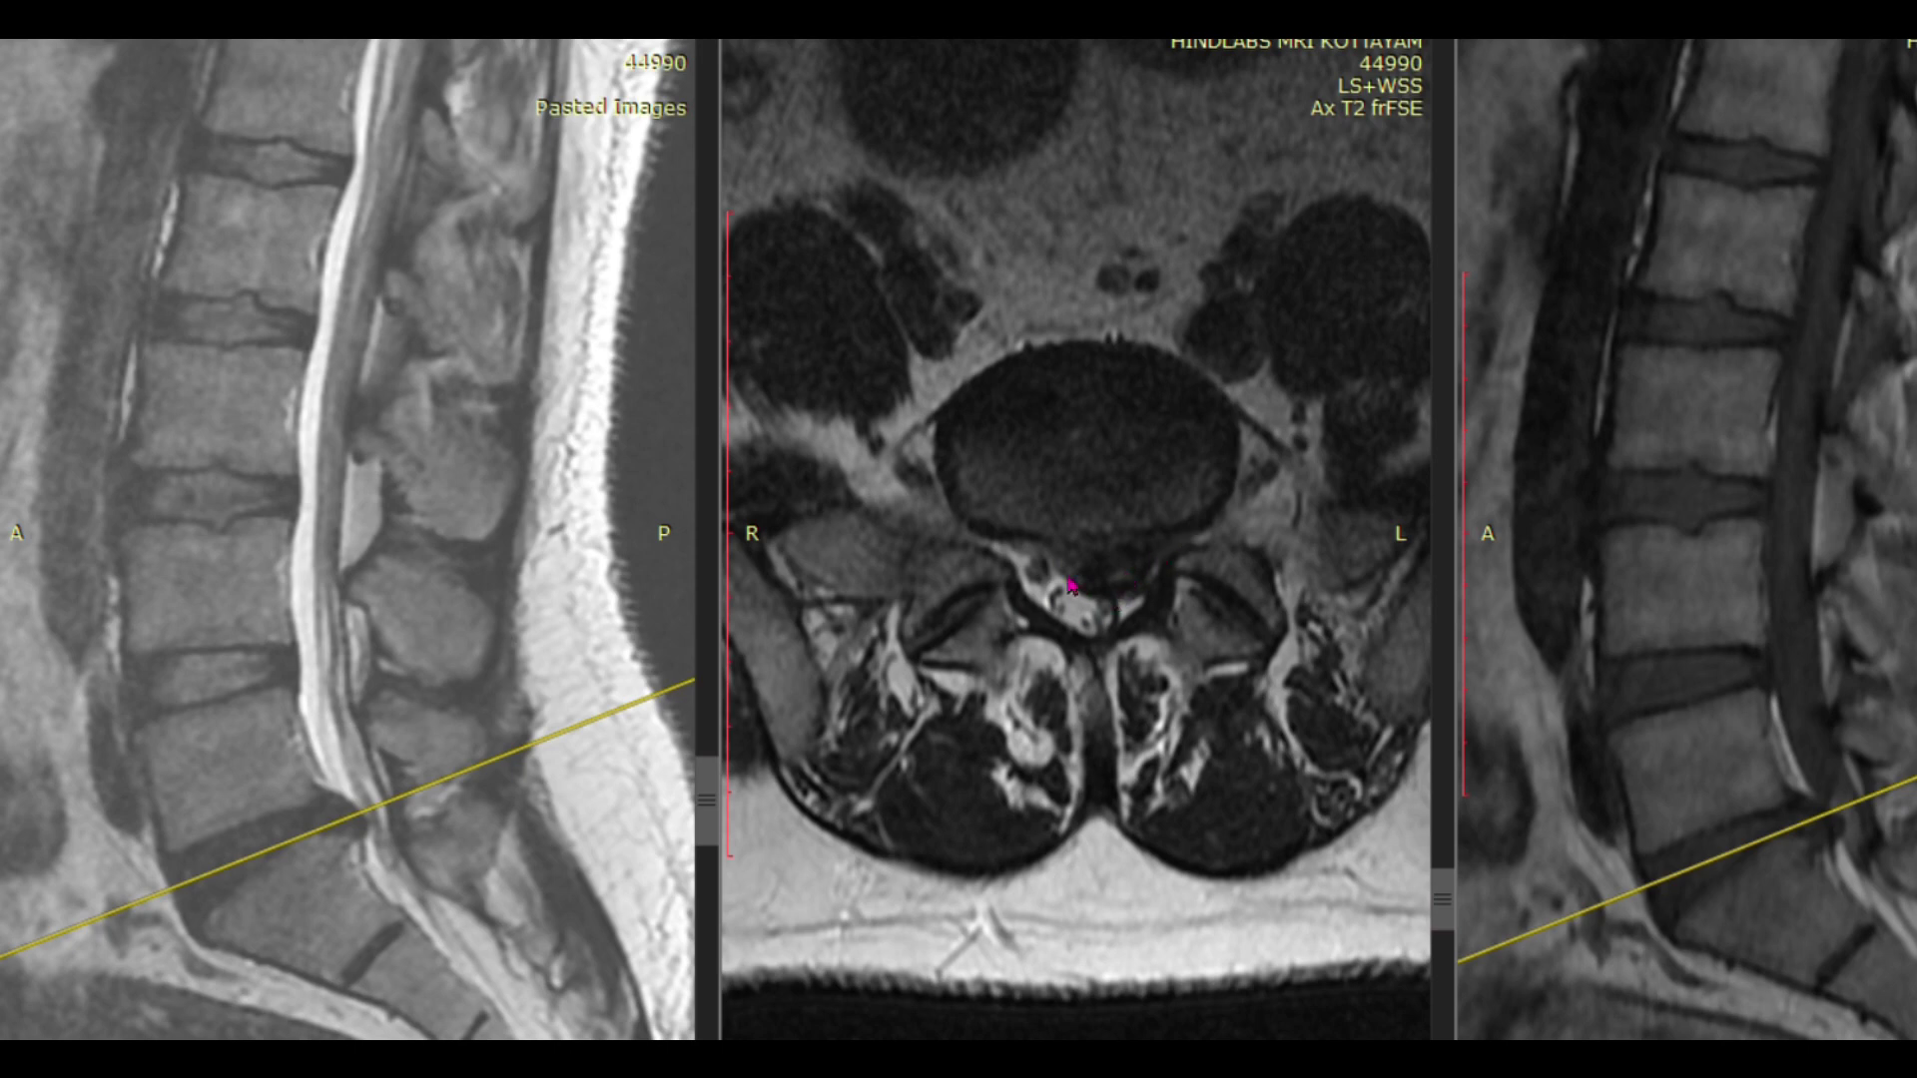
Step: Measure the lumbosacral disc's anteroposterior depth along its midline on the axial T2 slice
scroll(1066, 574, "down", 2)
scroll(1067, 575, "up", 2)
left_click_drag(1084, 344, 1090, 542)
Step: Trace the lumbosacral disc's posterior bulge into the canal with two short curves, one on each side of the midline
left_click(1030, 545)
left_click(1048, 556)
left_click(1065, 567)
double_click(1093, 571)
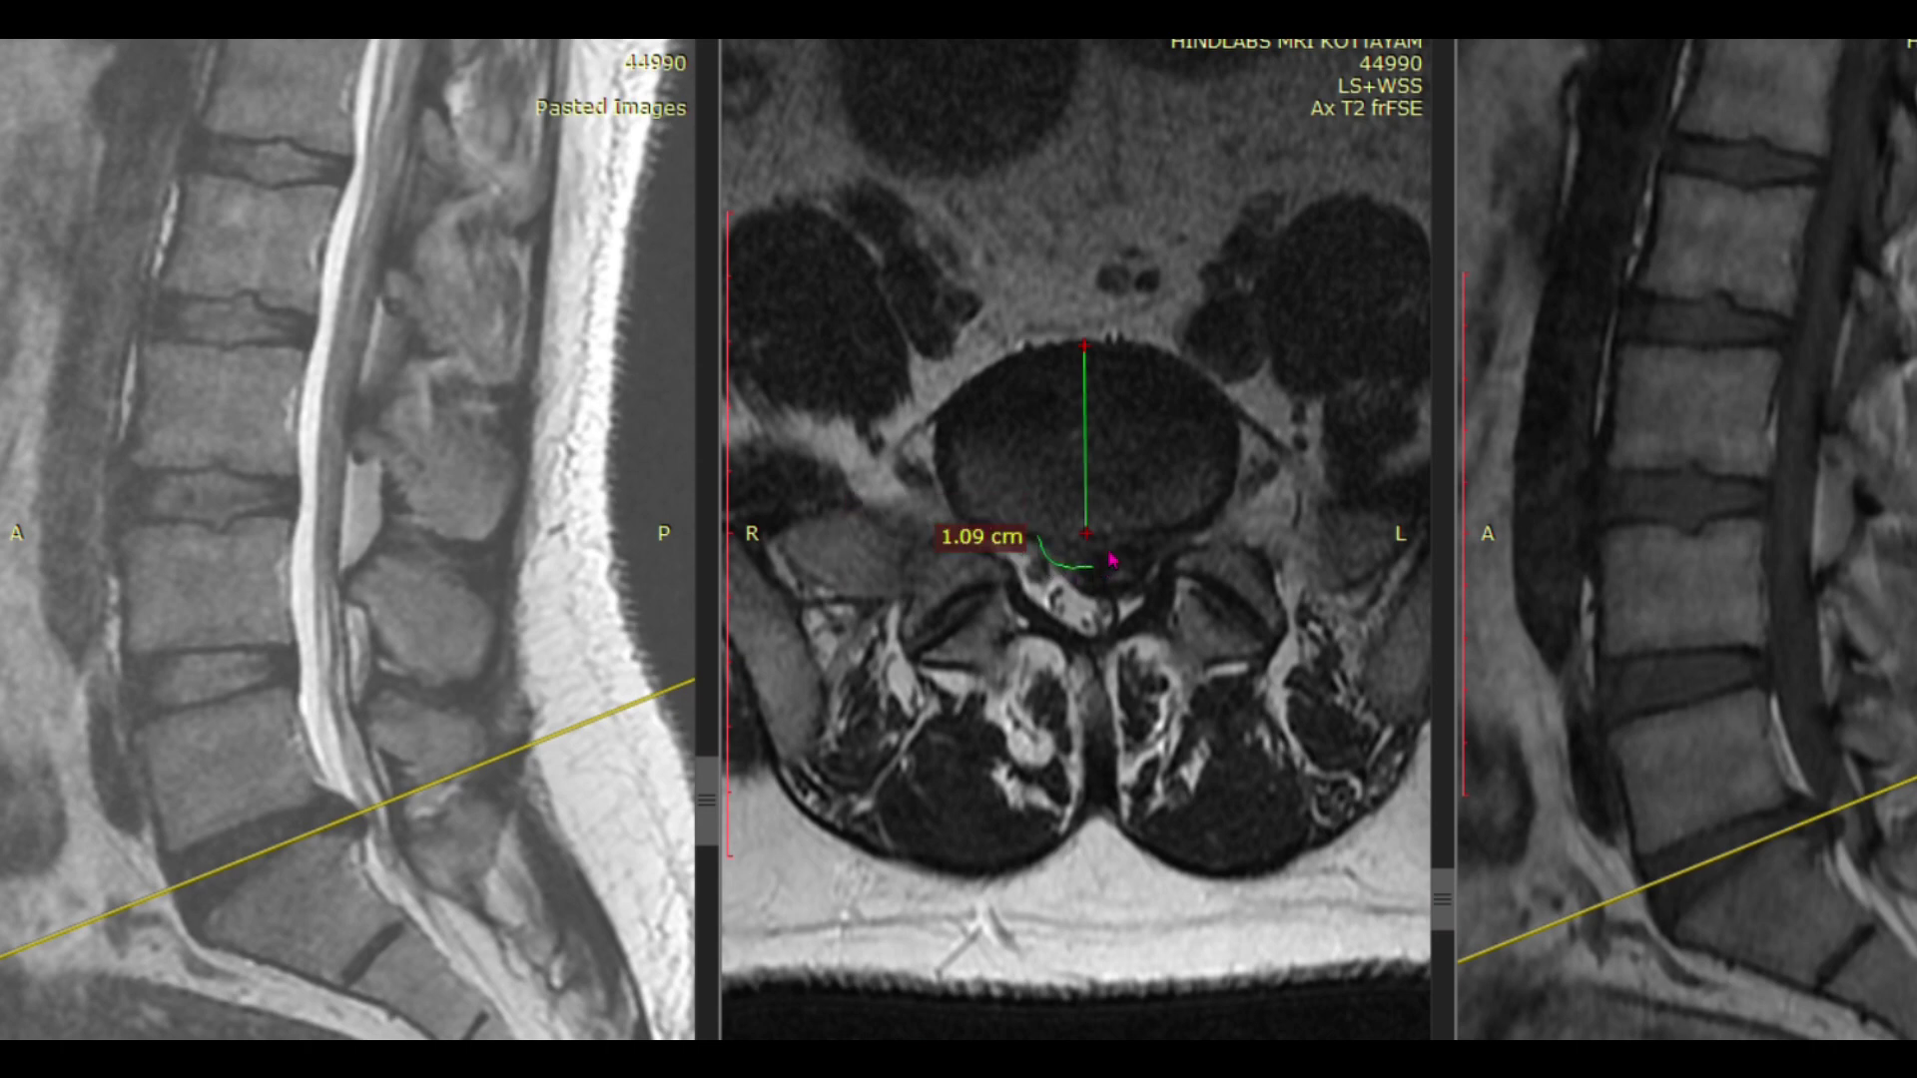
left_click(1123, 530)
left_click(1095, 563)
double_click(1098, 573)
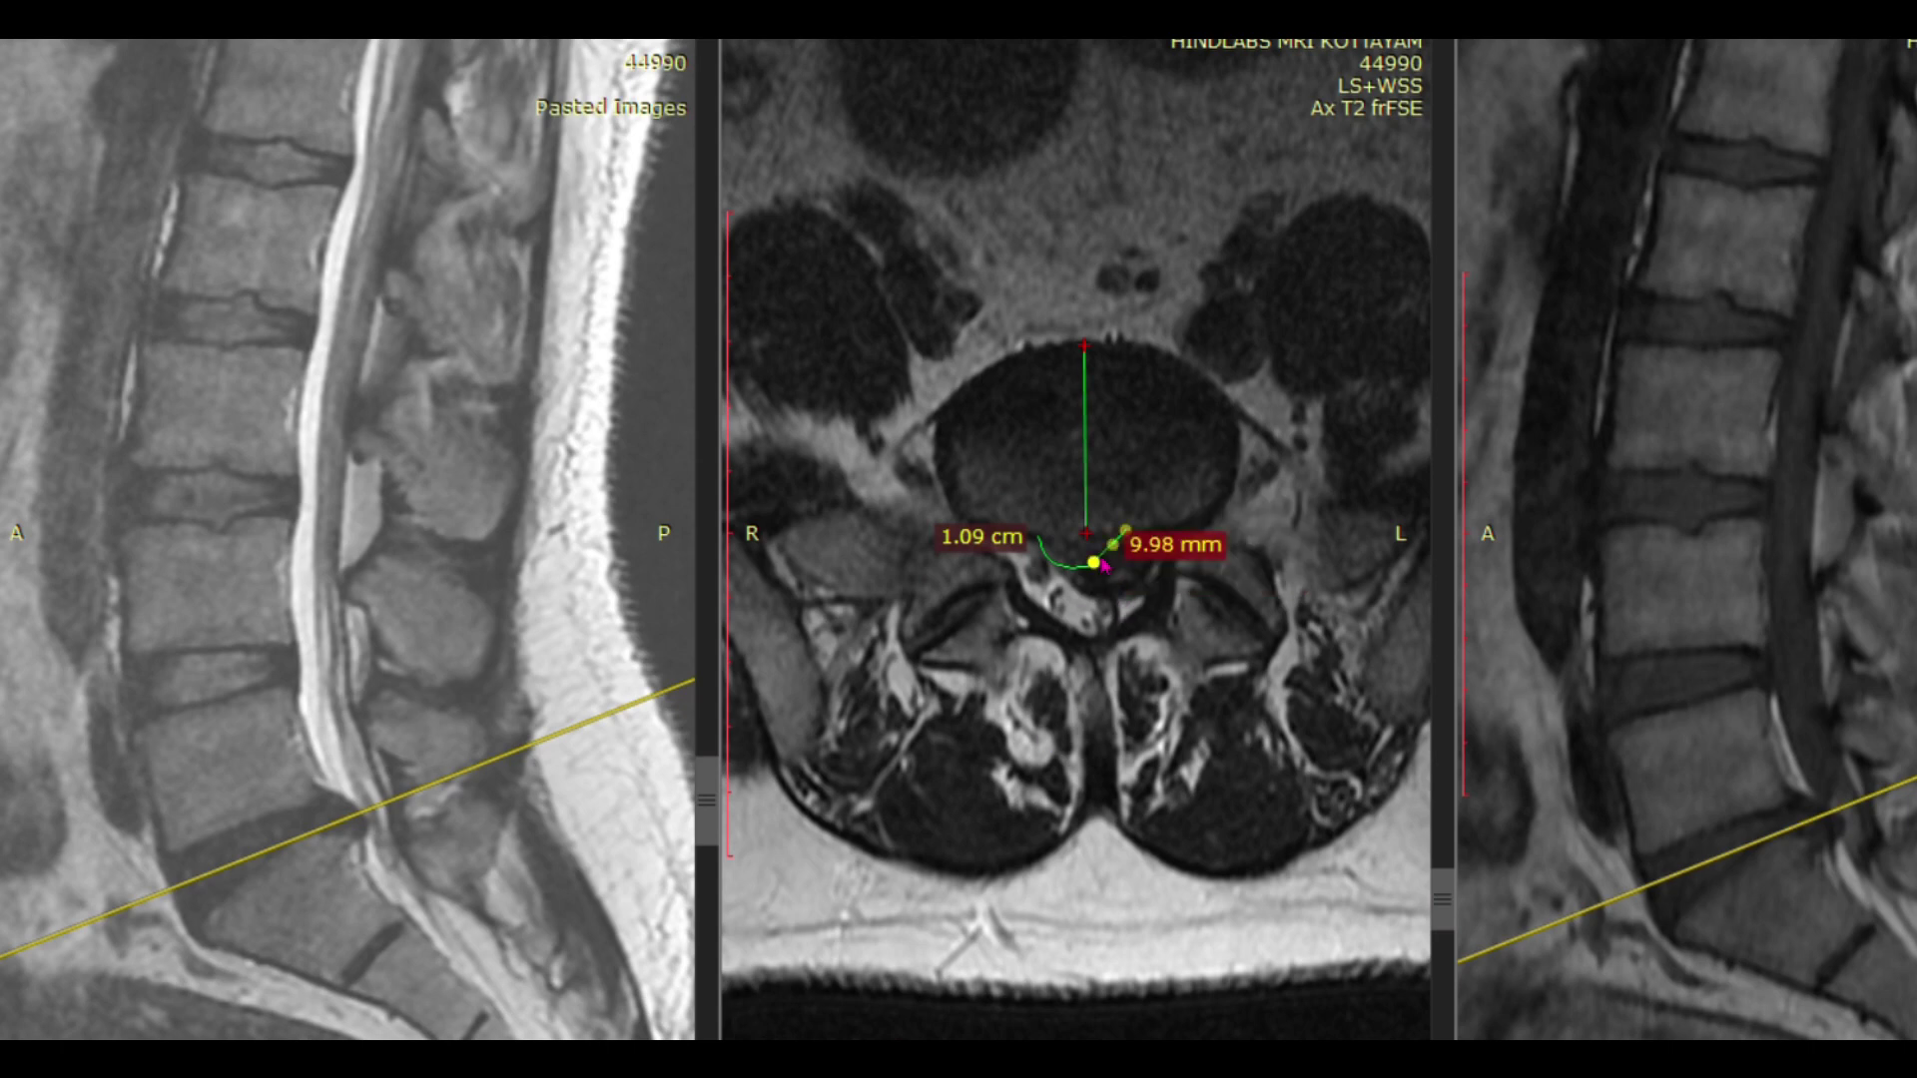
left_click(1082, 569)
mouse_move(1080, 571)
left_mouse_down()
mouse_move(1070, 589)
mouse_move(1079, 570)
left_mouse_up()
Step: Reload the axial T2 series without the drawn traces and enlarge the slice through the upper part of the lumbosacral disc
key("Page_Down")
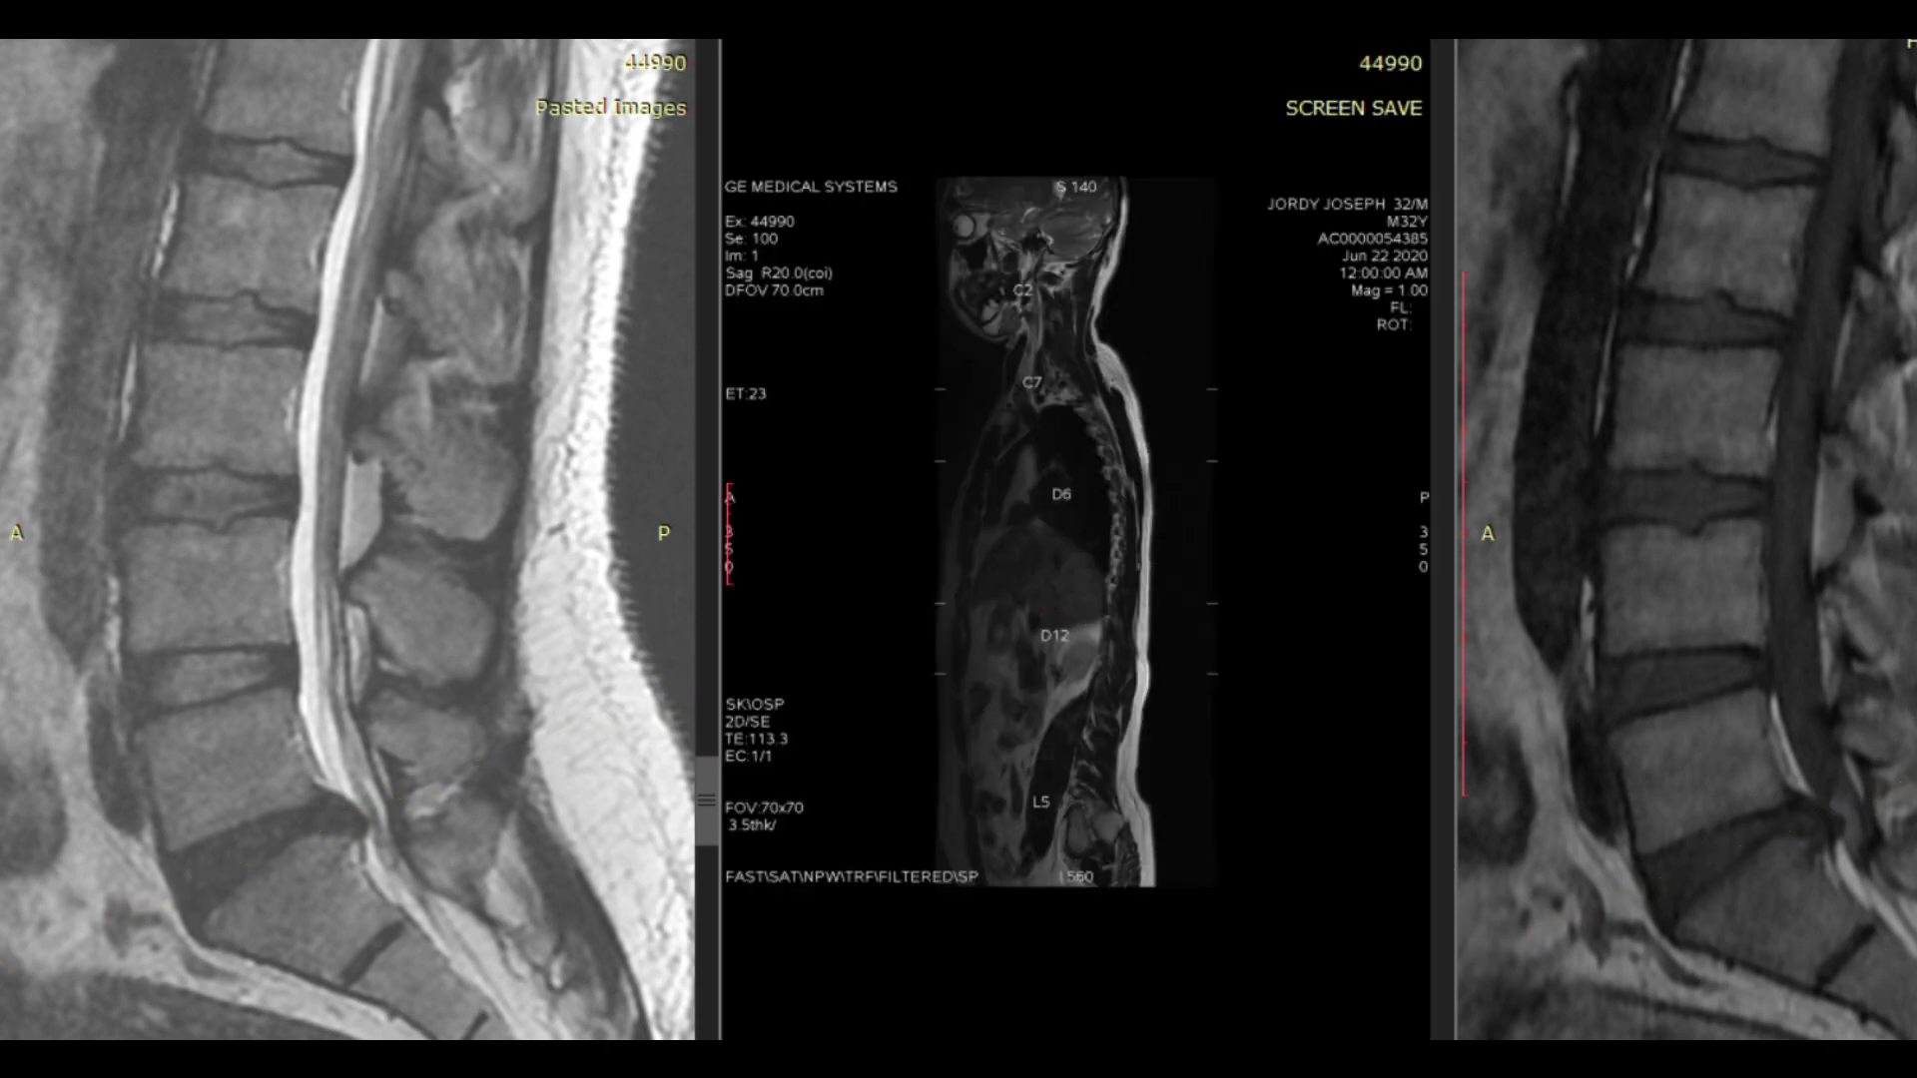
key("Page_Down")
scroll(1031, 698, "down", 10)
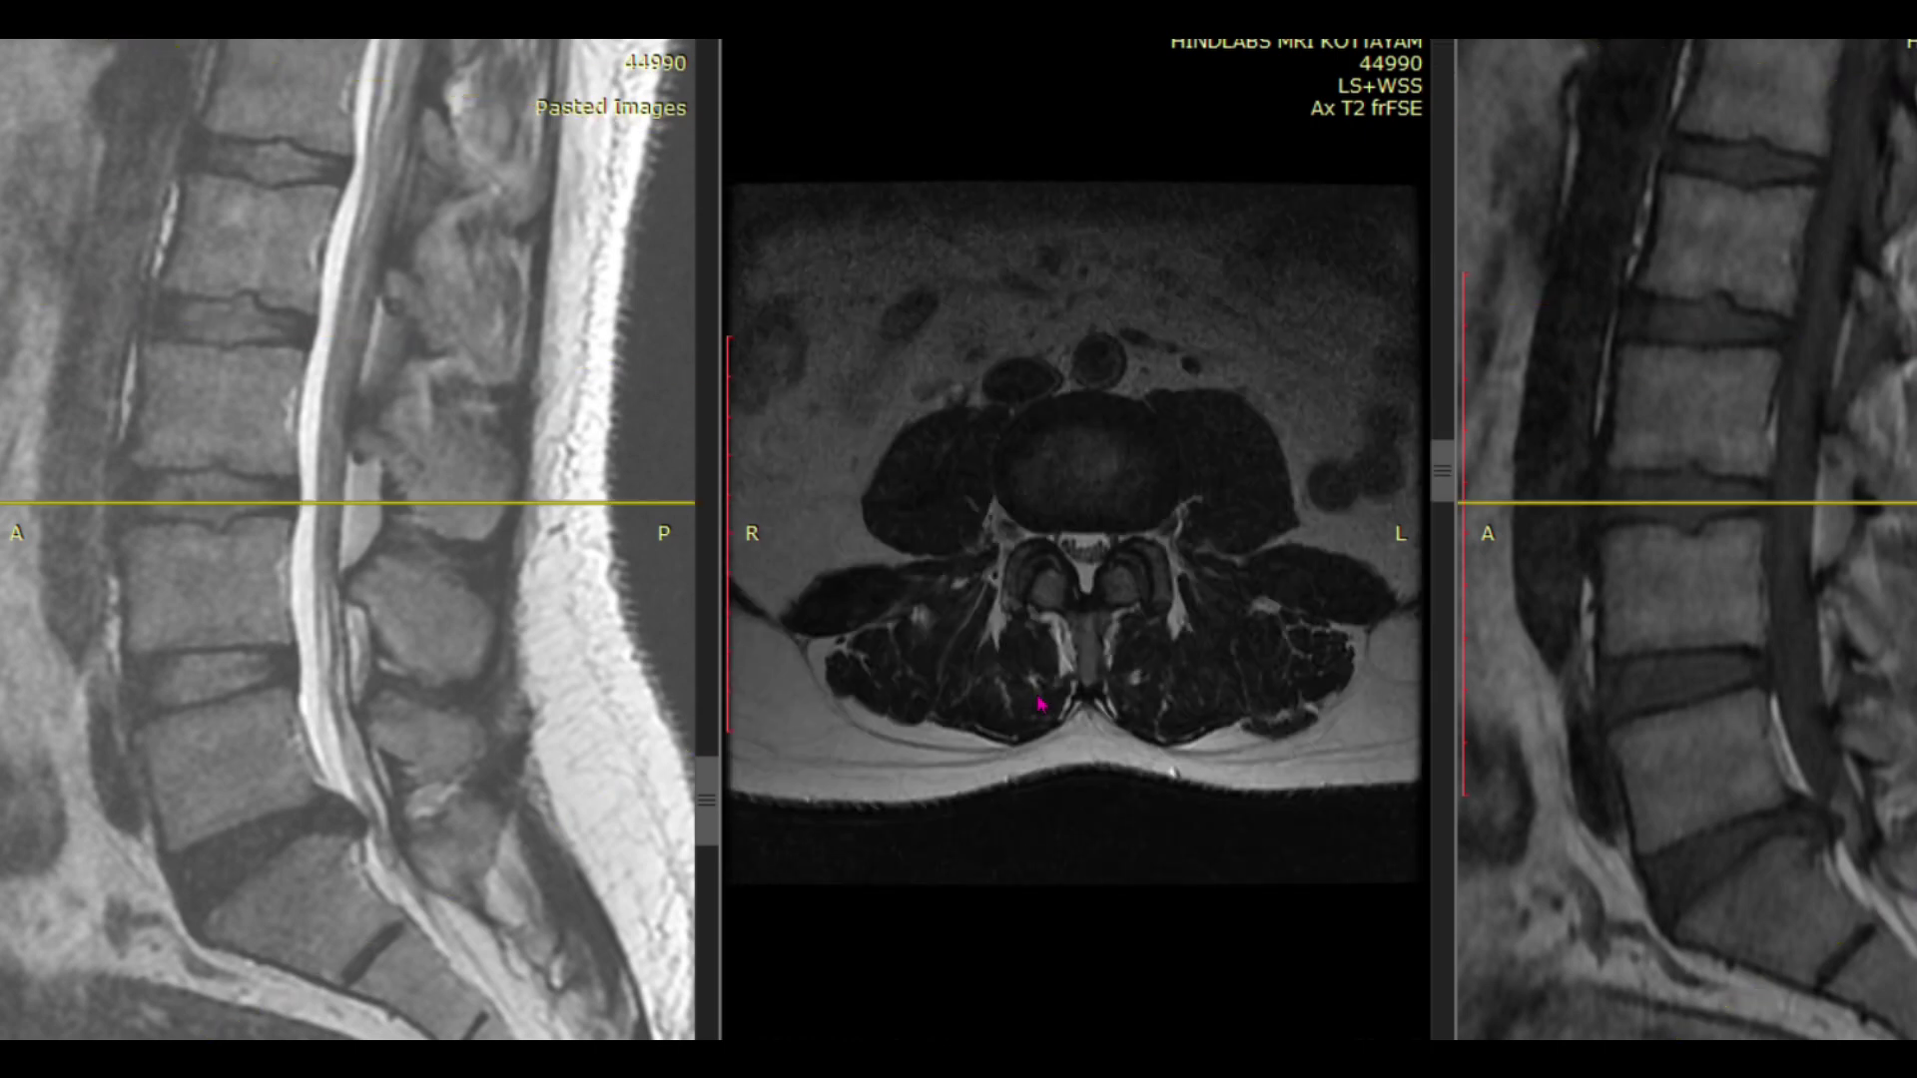
scroll(1038, 703, "down", 2)
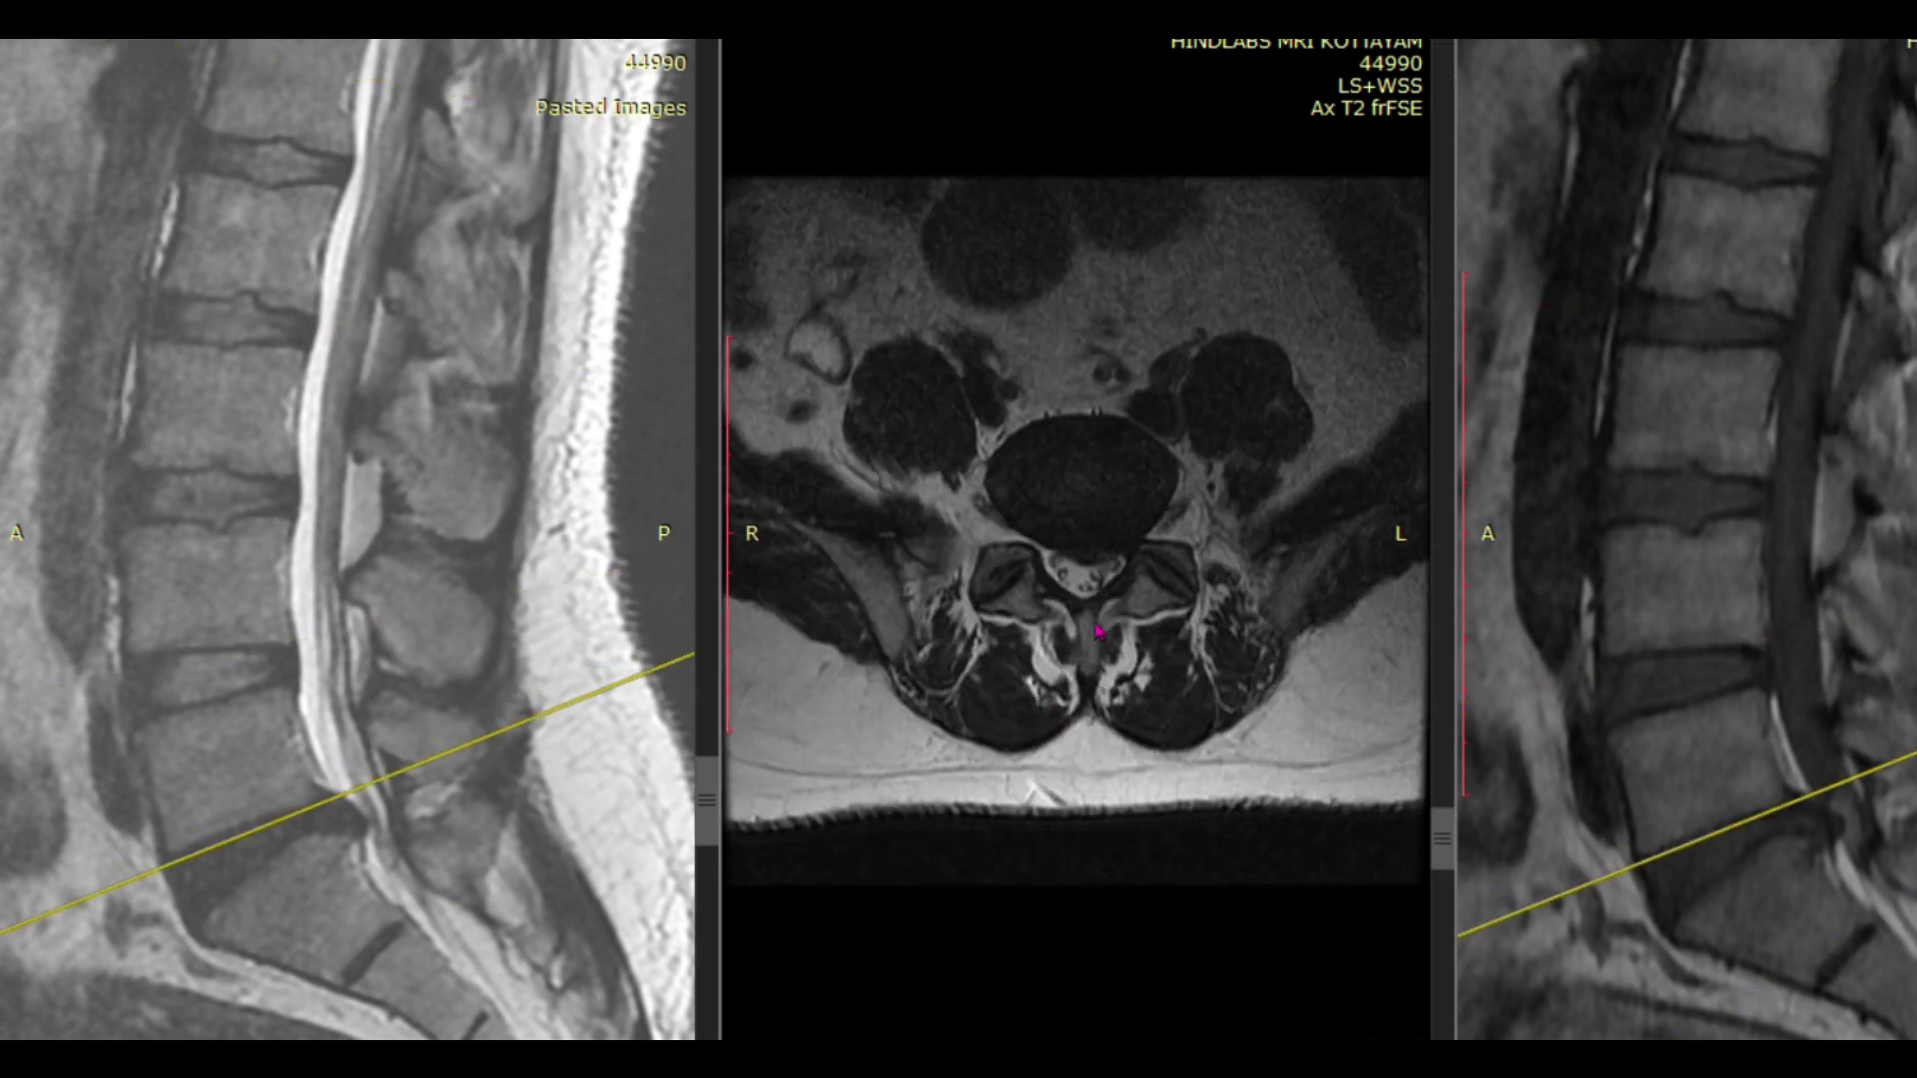
left_click_drag(1008, 604, 1056, 570)
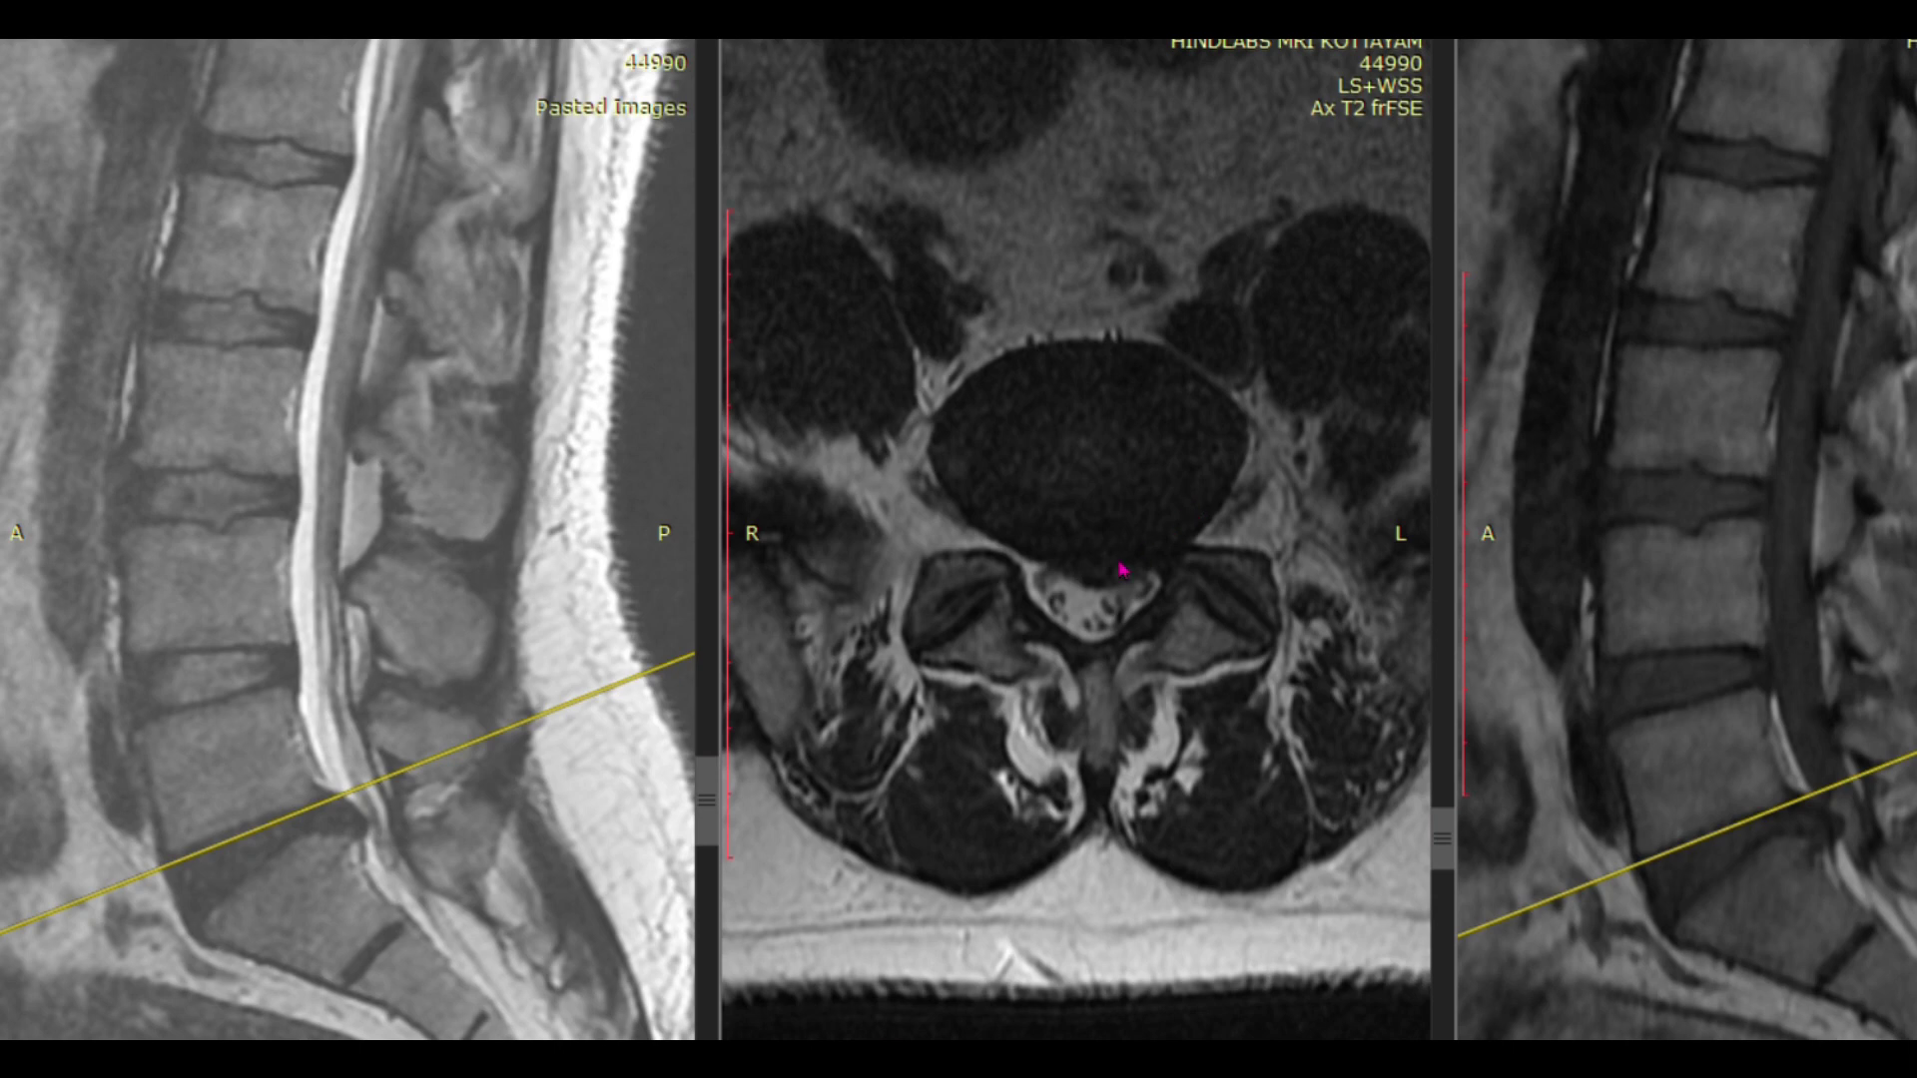
Step: Compare the axial slices through the lumbosacral disc, examining its posterior margin and the shape of the thecal sac
scroll(1101, 617, "down", 1)
scroll(1126, 585, "down", 1)
scroll(1129, 581, "up", 1)
scroll(1146, 581, "up", 1)
scroll(1146, 591, "up", 1)
scroll(1148, 589, "up", 1)
scroll(1148, 587, "down", 1)
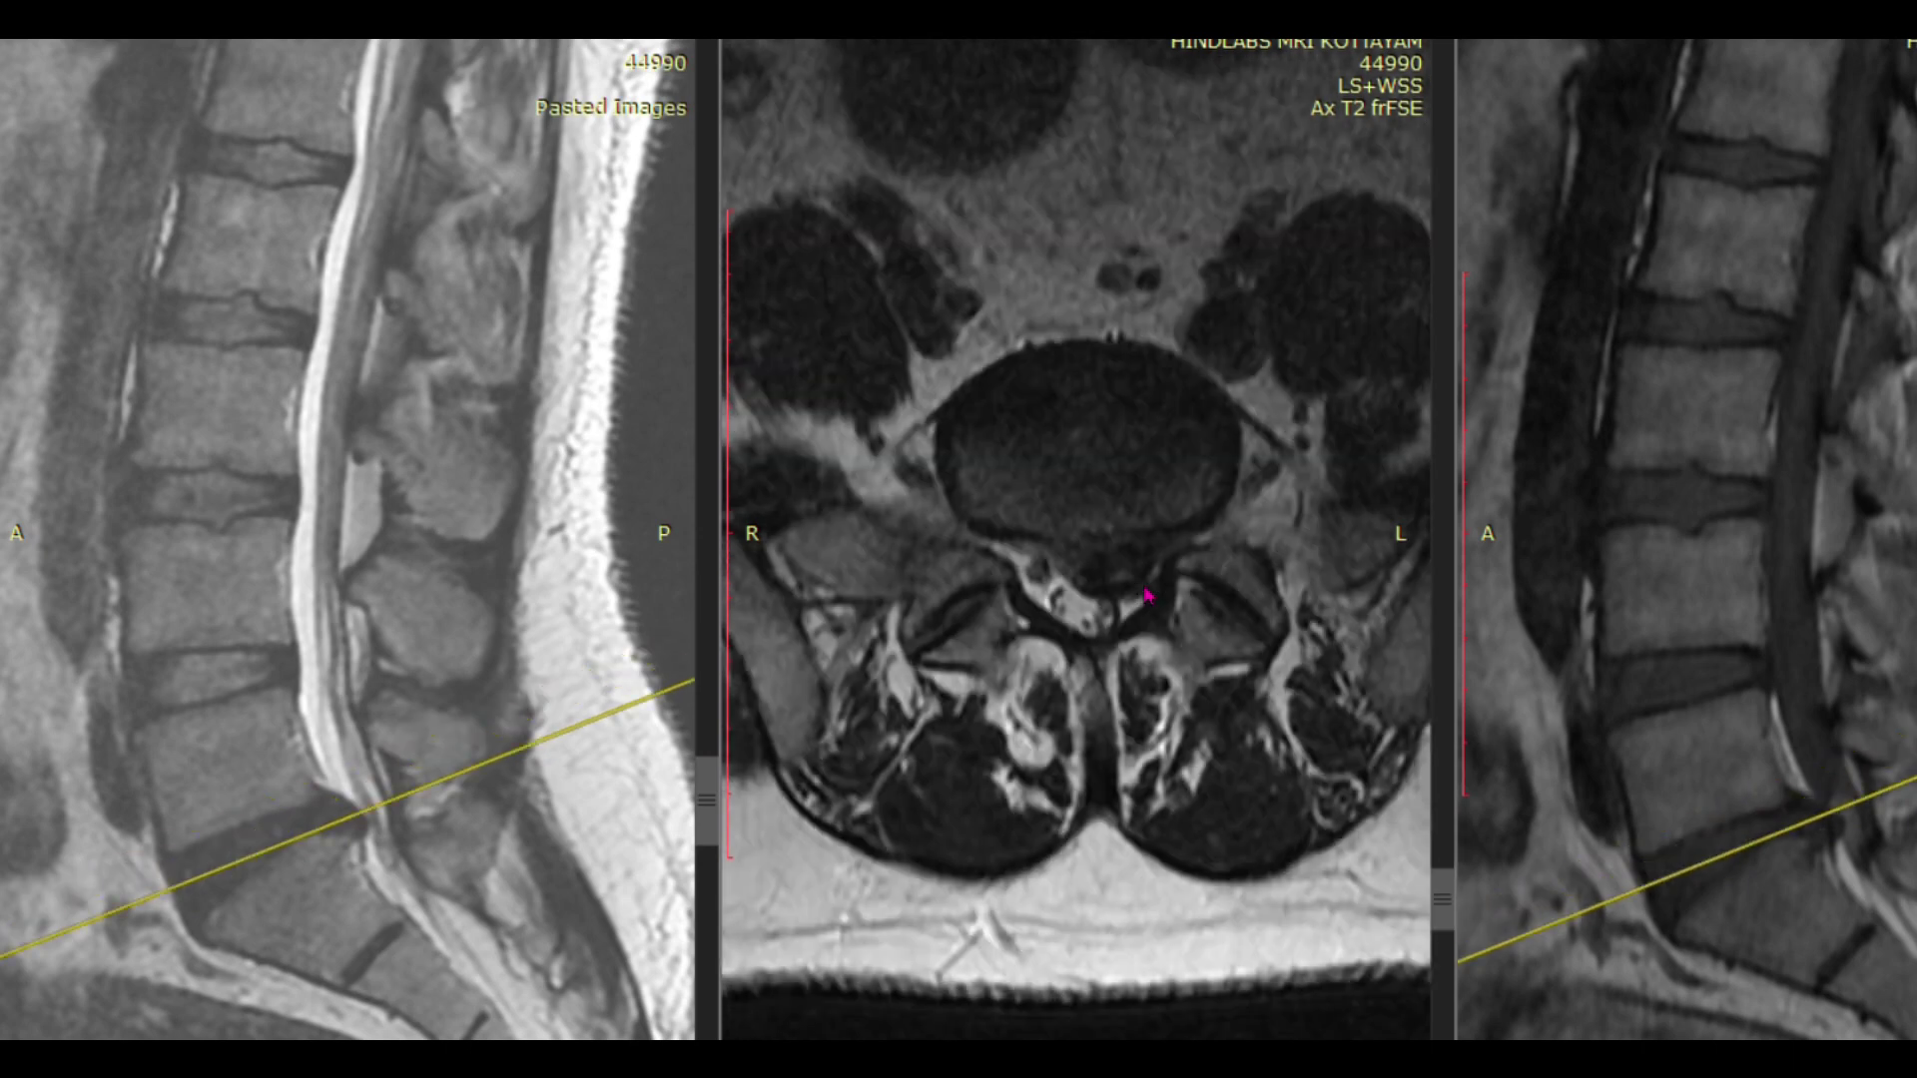
scroll(1150, 583, "down", 1)
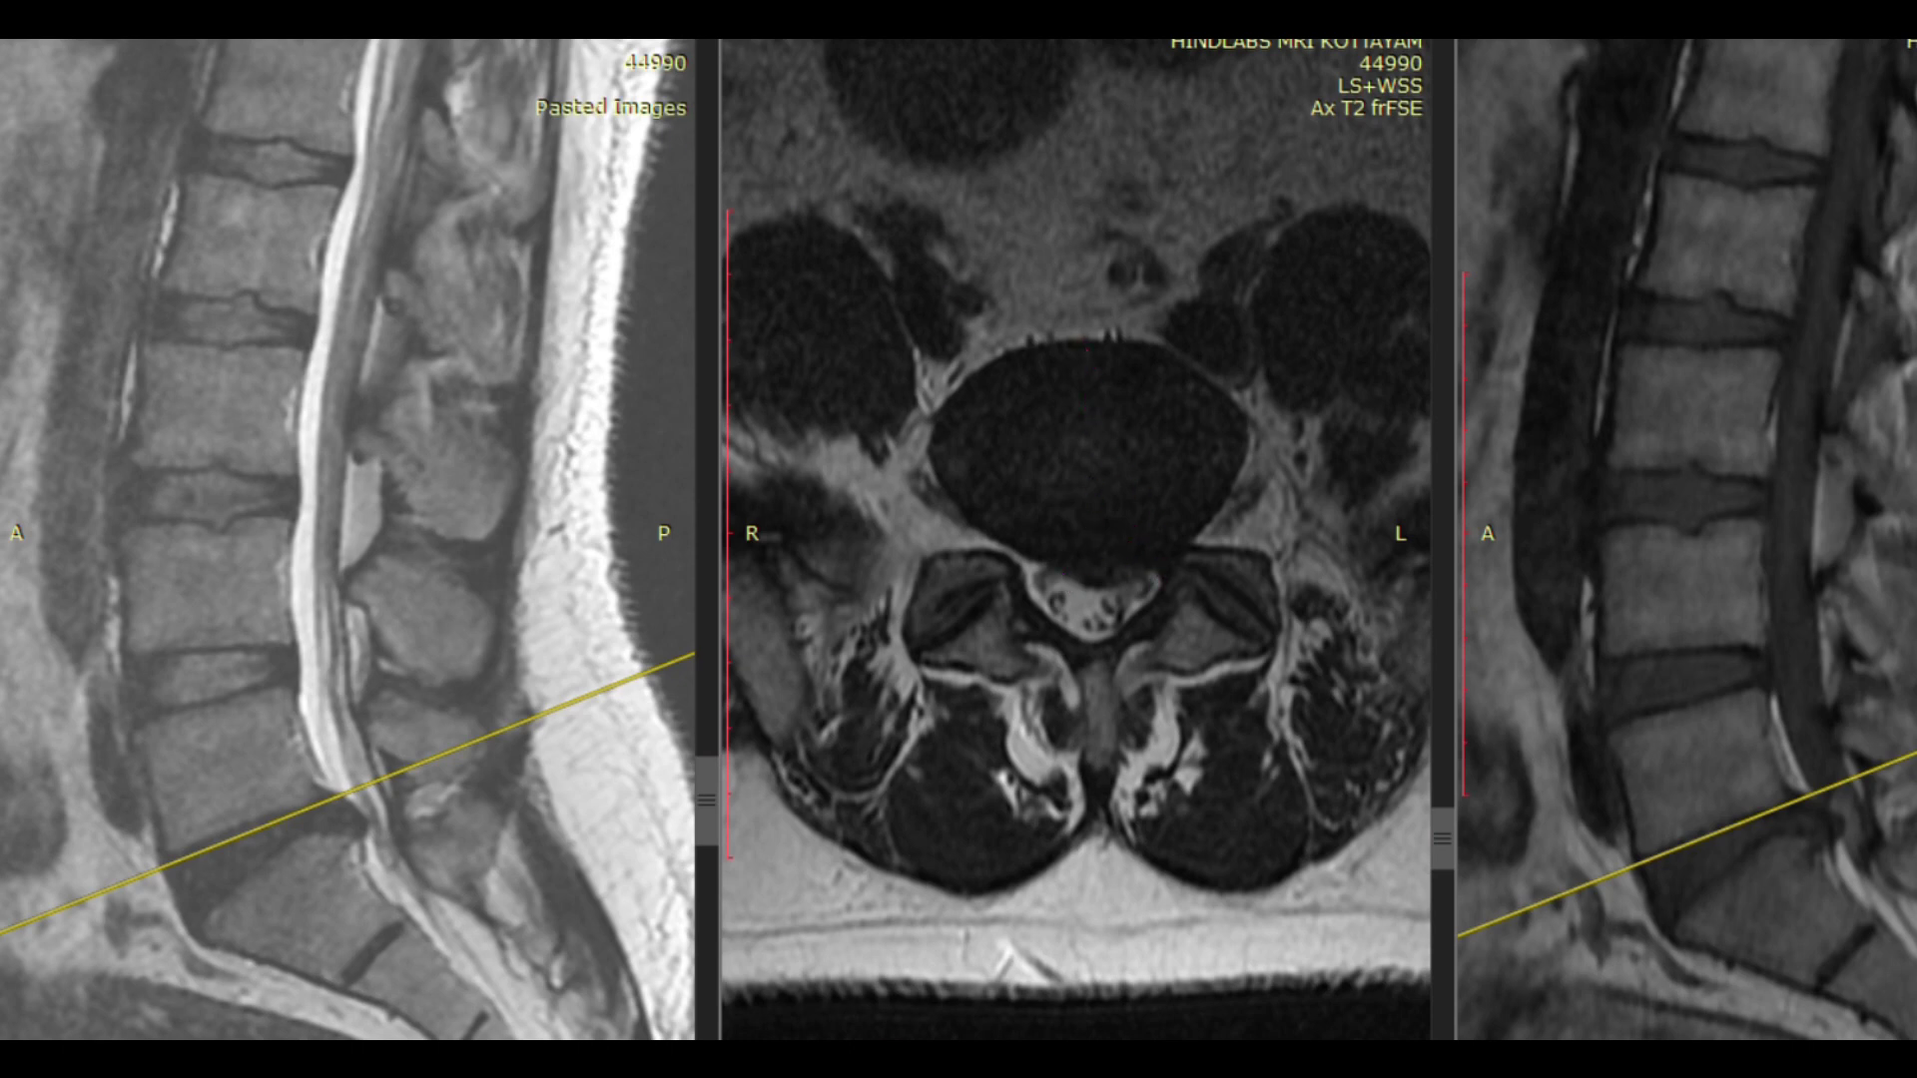
Step: Measure the disc from its anterior edge to the front of the thecal sac on the upper lumbosacral axial slice
left_click(1070, 343)
left_click(1076, 418)
left_click(1083, 502)
left_click(1083, 550)
left_click(1082, 561)
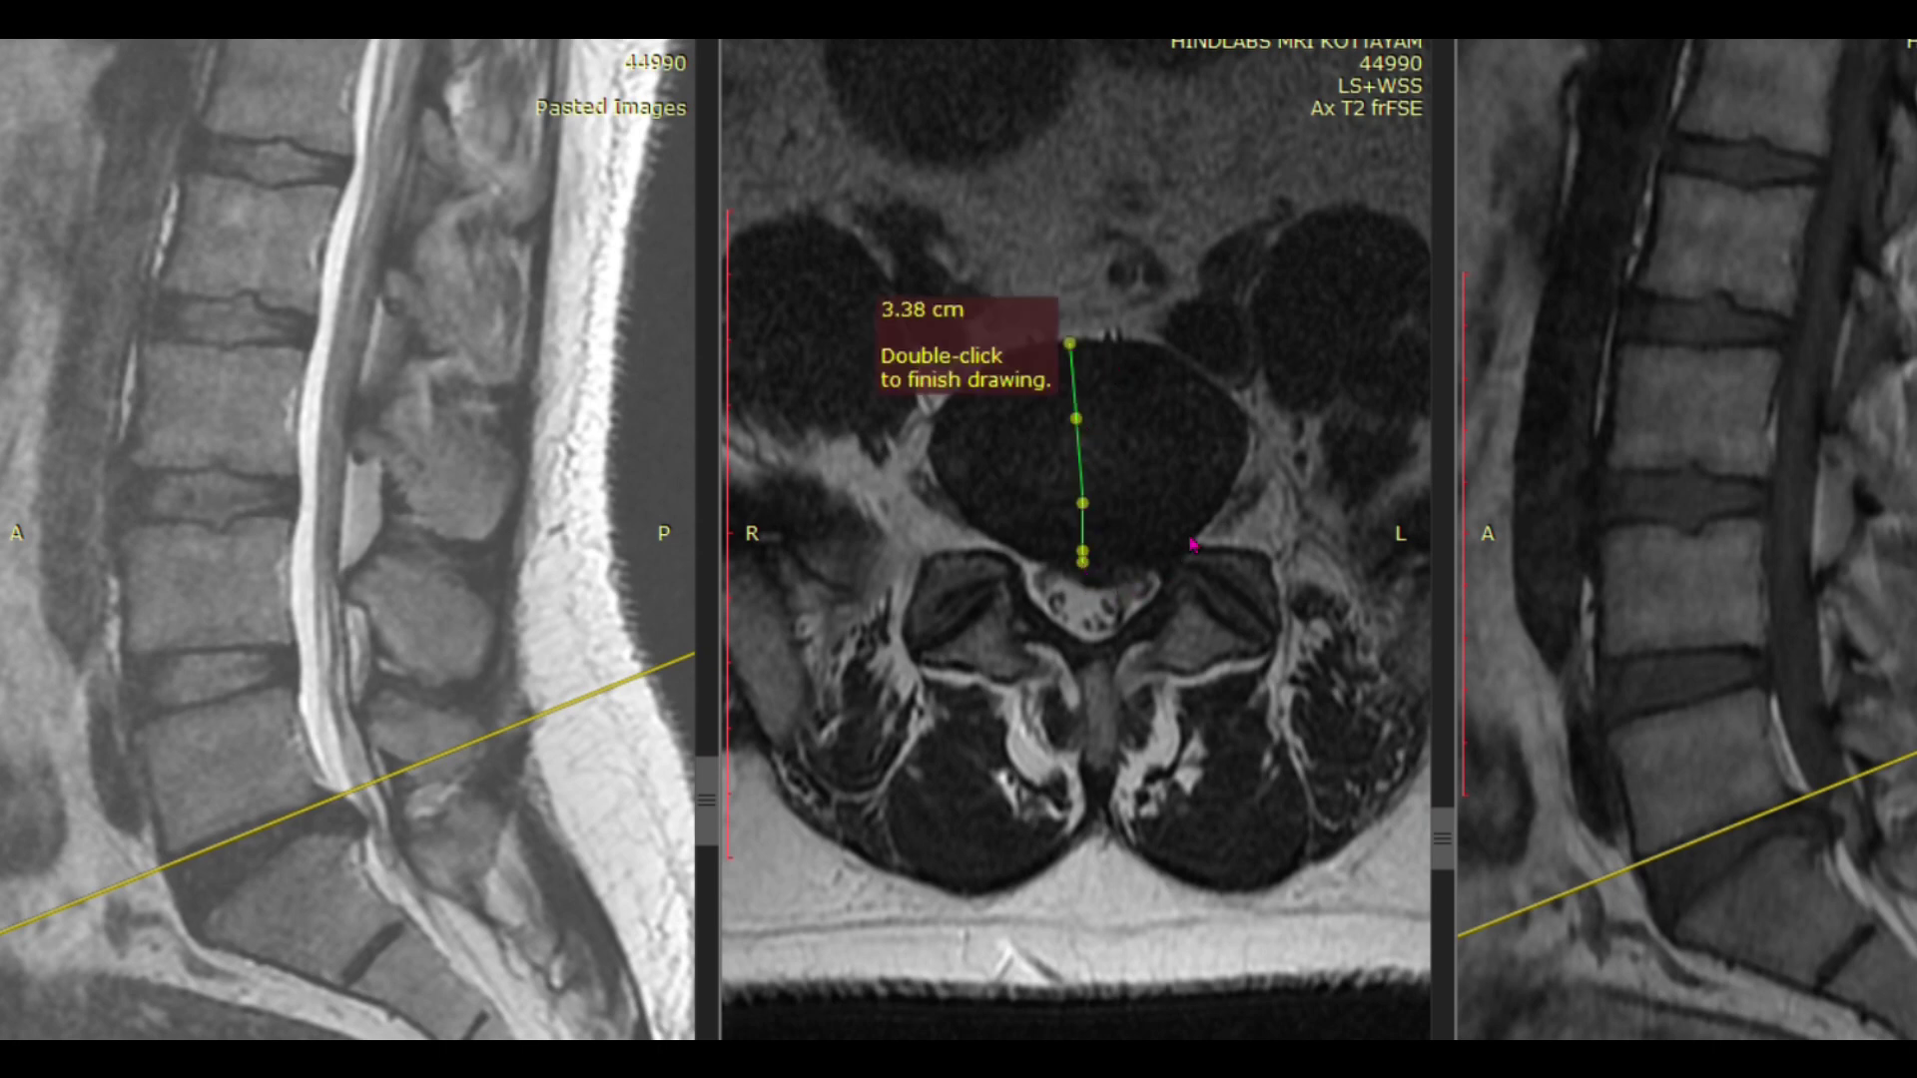
double_click(1084, 565)
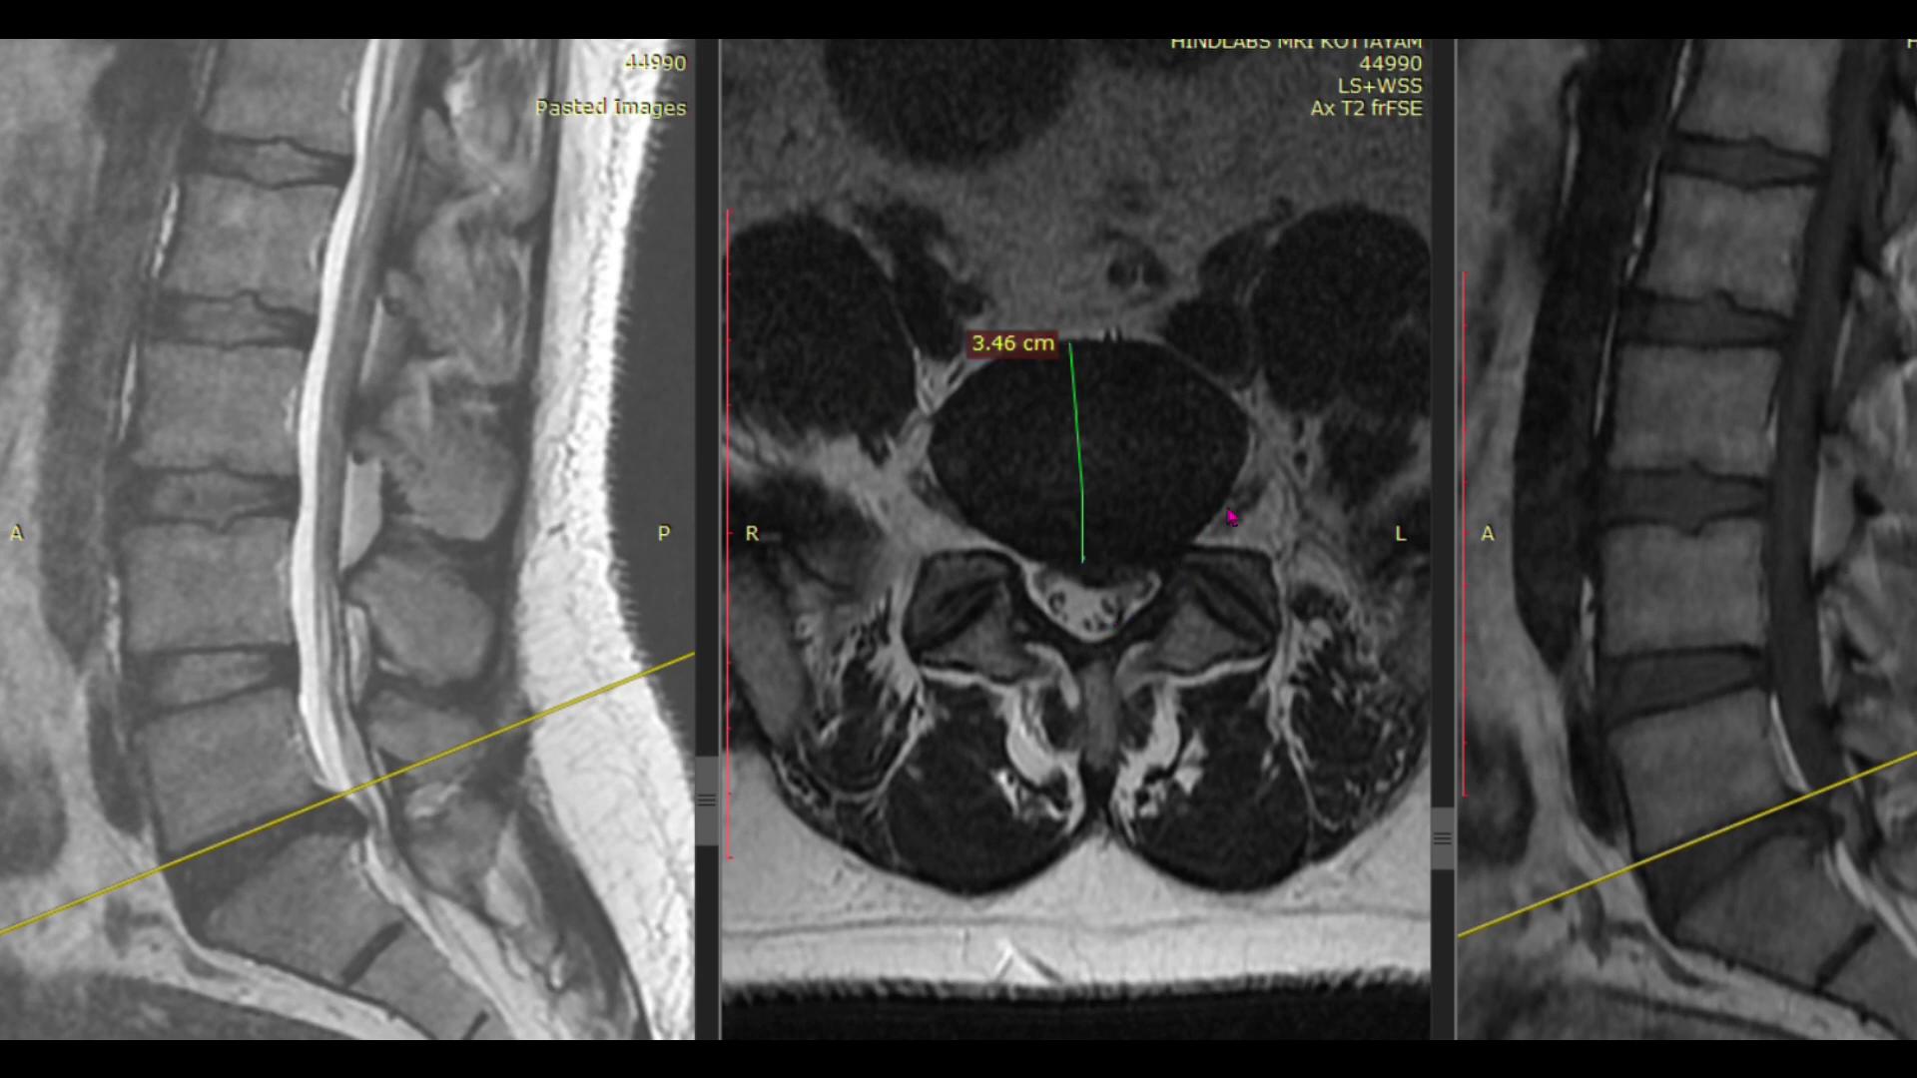
left_click(1087, 575)
Step: Correlate the two lumbosacral axial slices with the left paramedian sagittal slice to locate the disc protrusion
scroll(1090, 581, "down", 2)
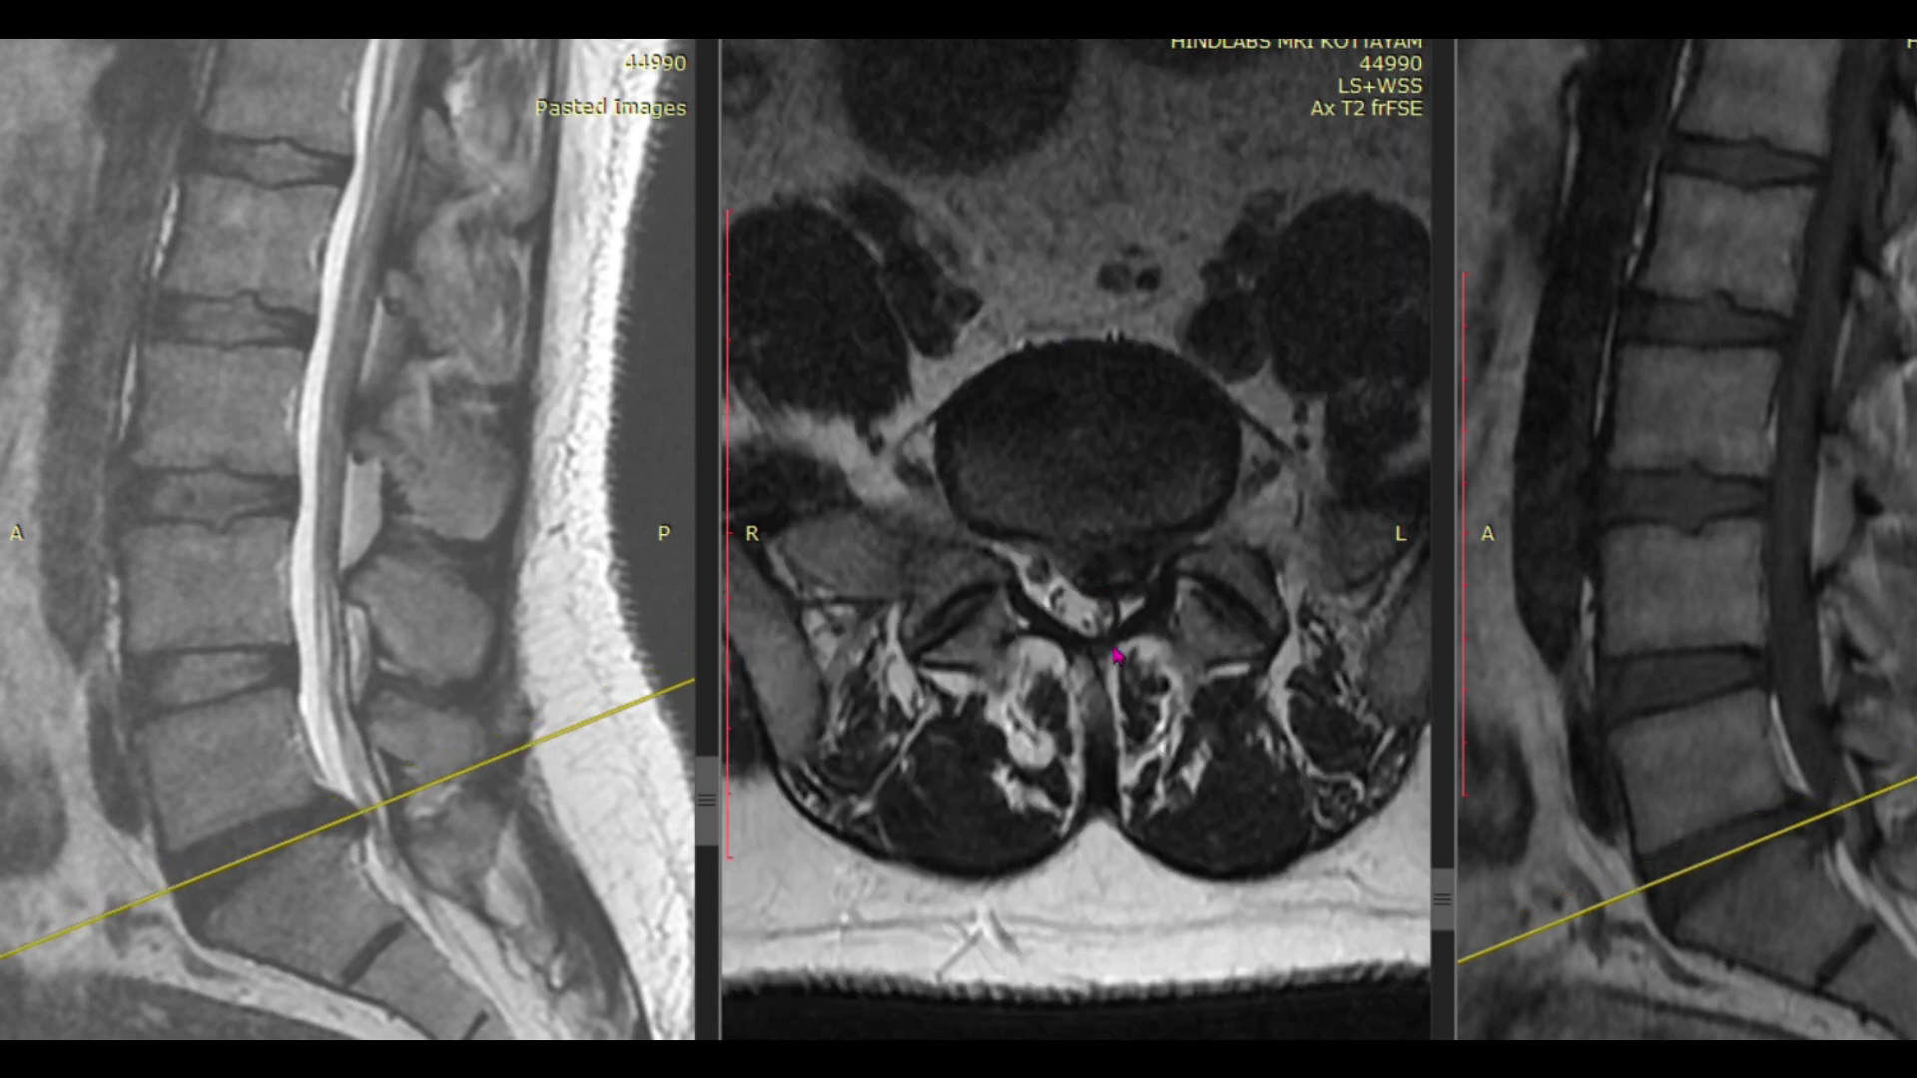
scroll(1244, 568, "up", 1)
scroll(1244, 593, "down", 1)
scroll(364, 878, "down", 2)
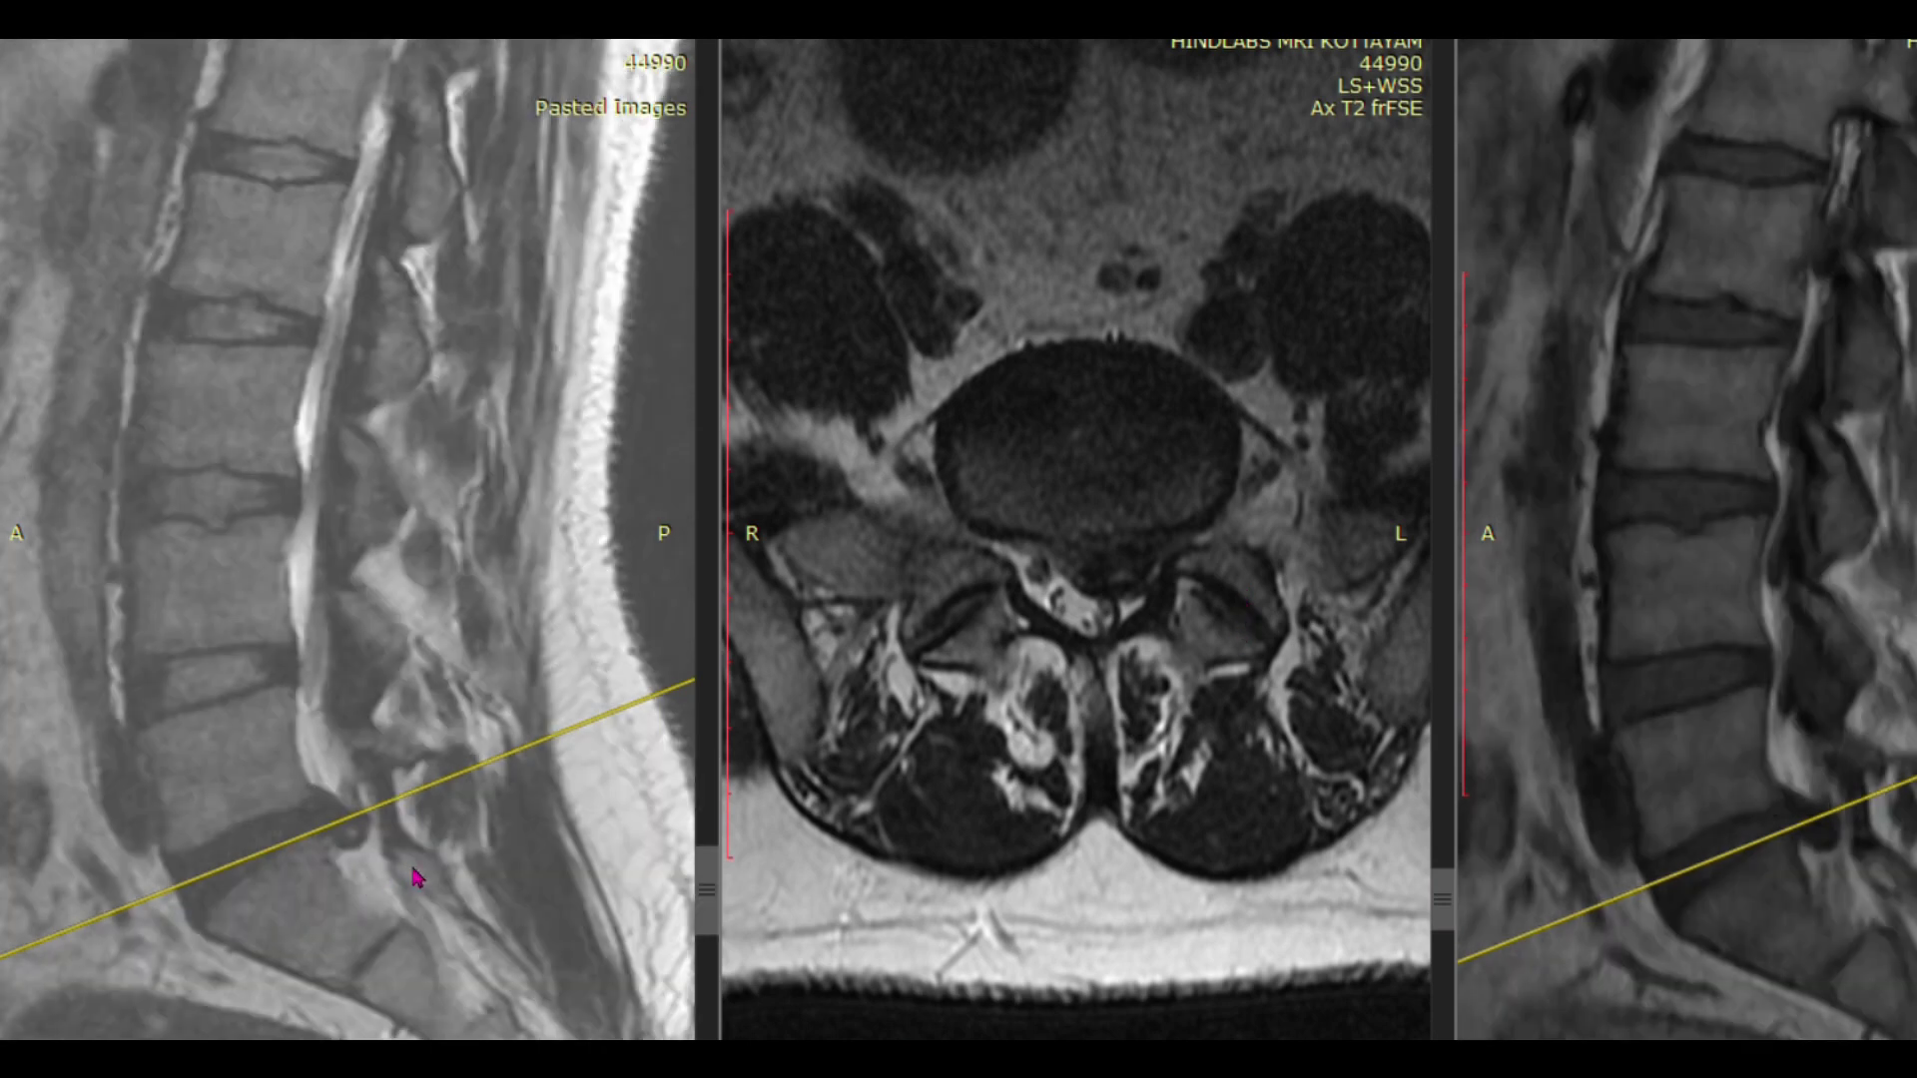
scroll(1253, 539, "up", 1)
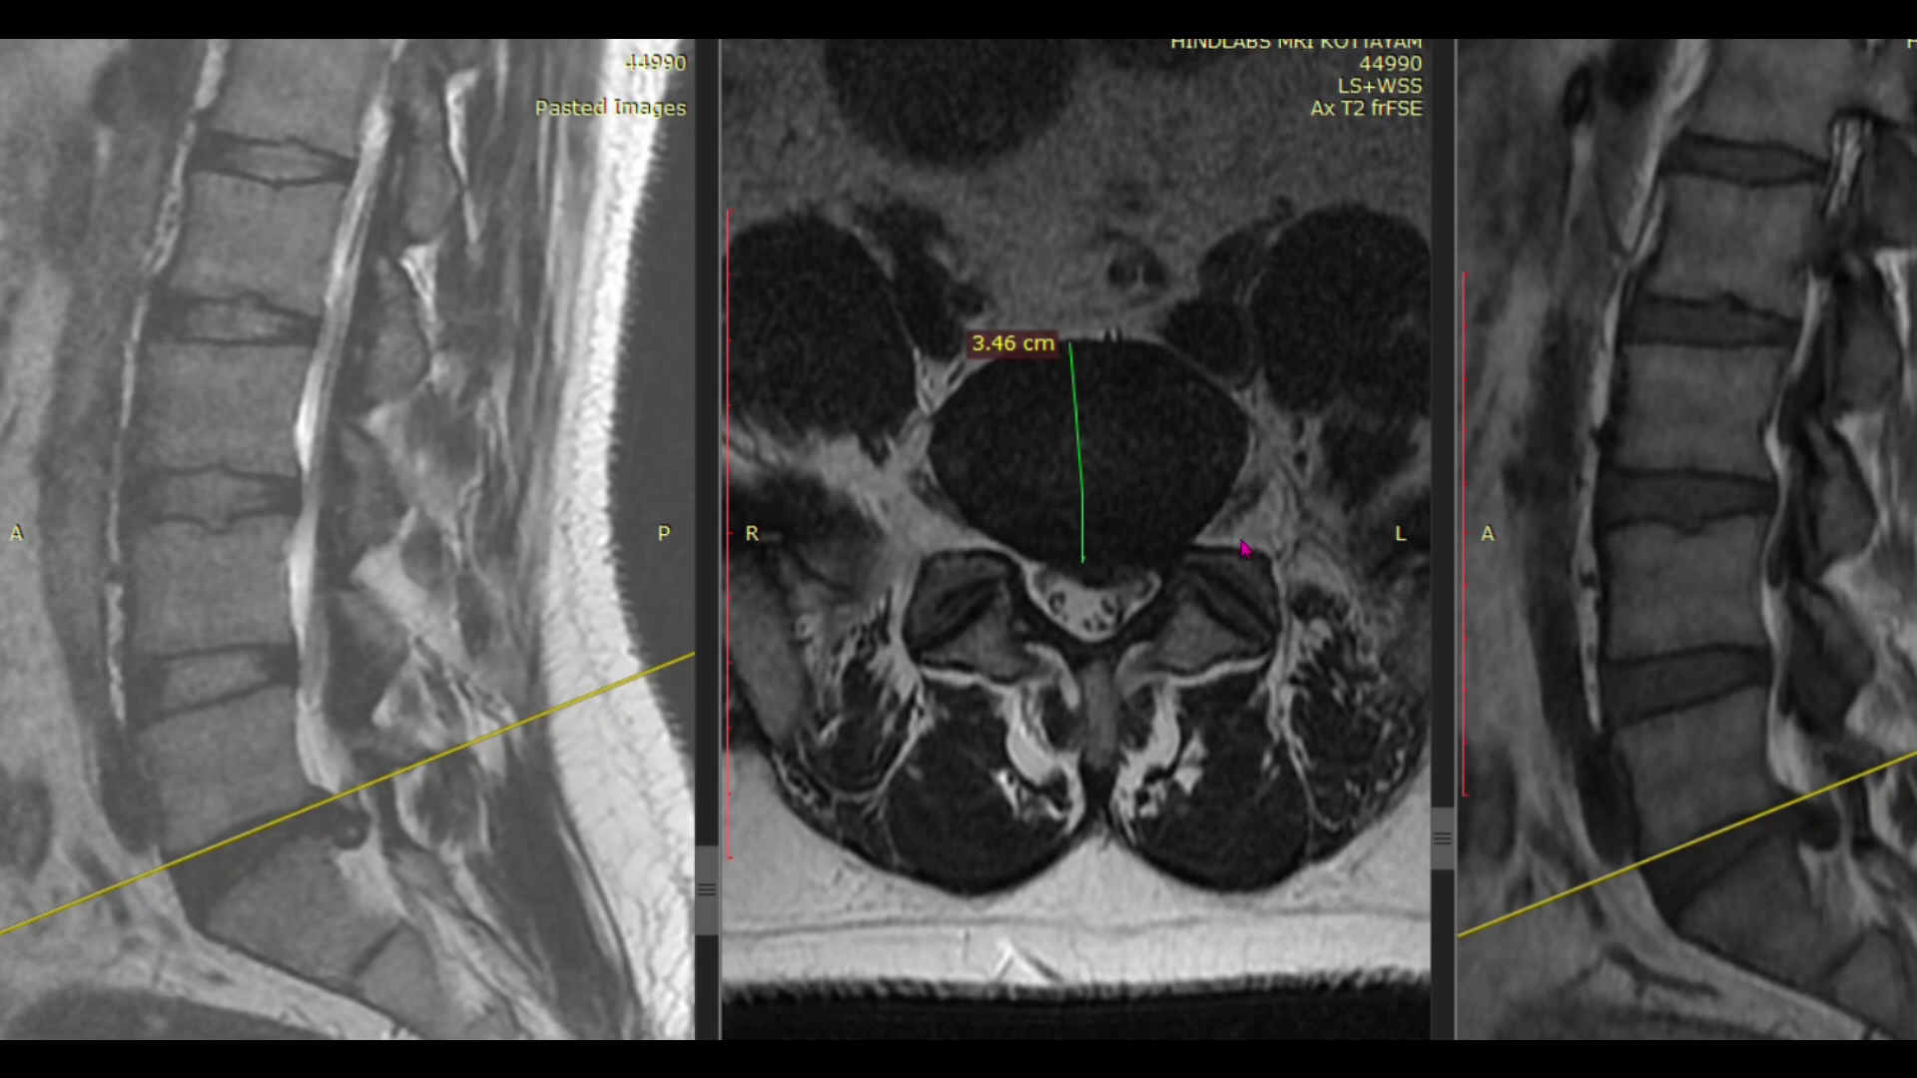
scroll(1250, 548, "down", 1)
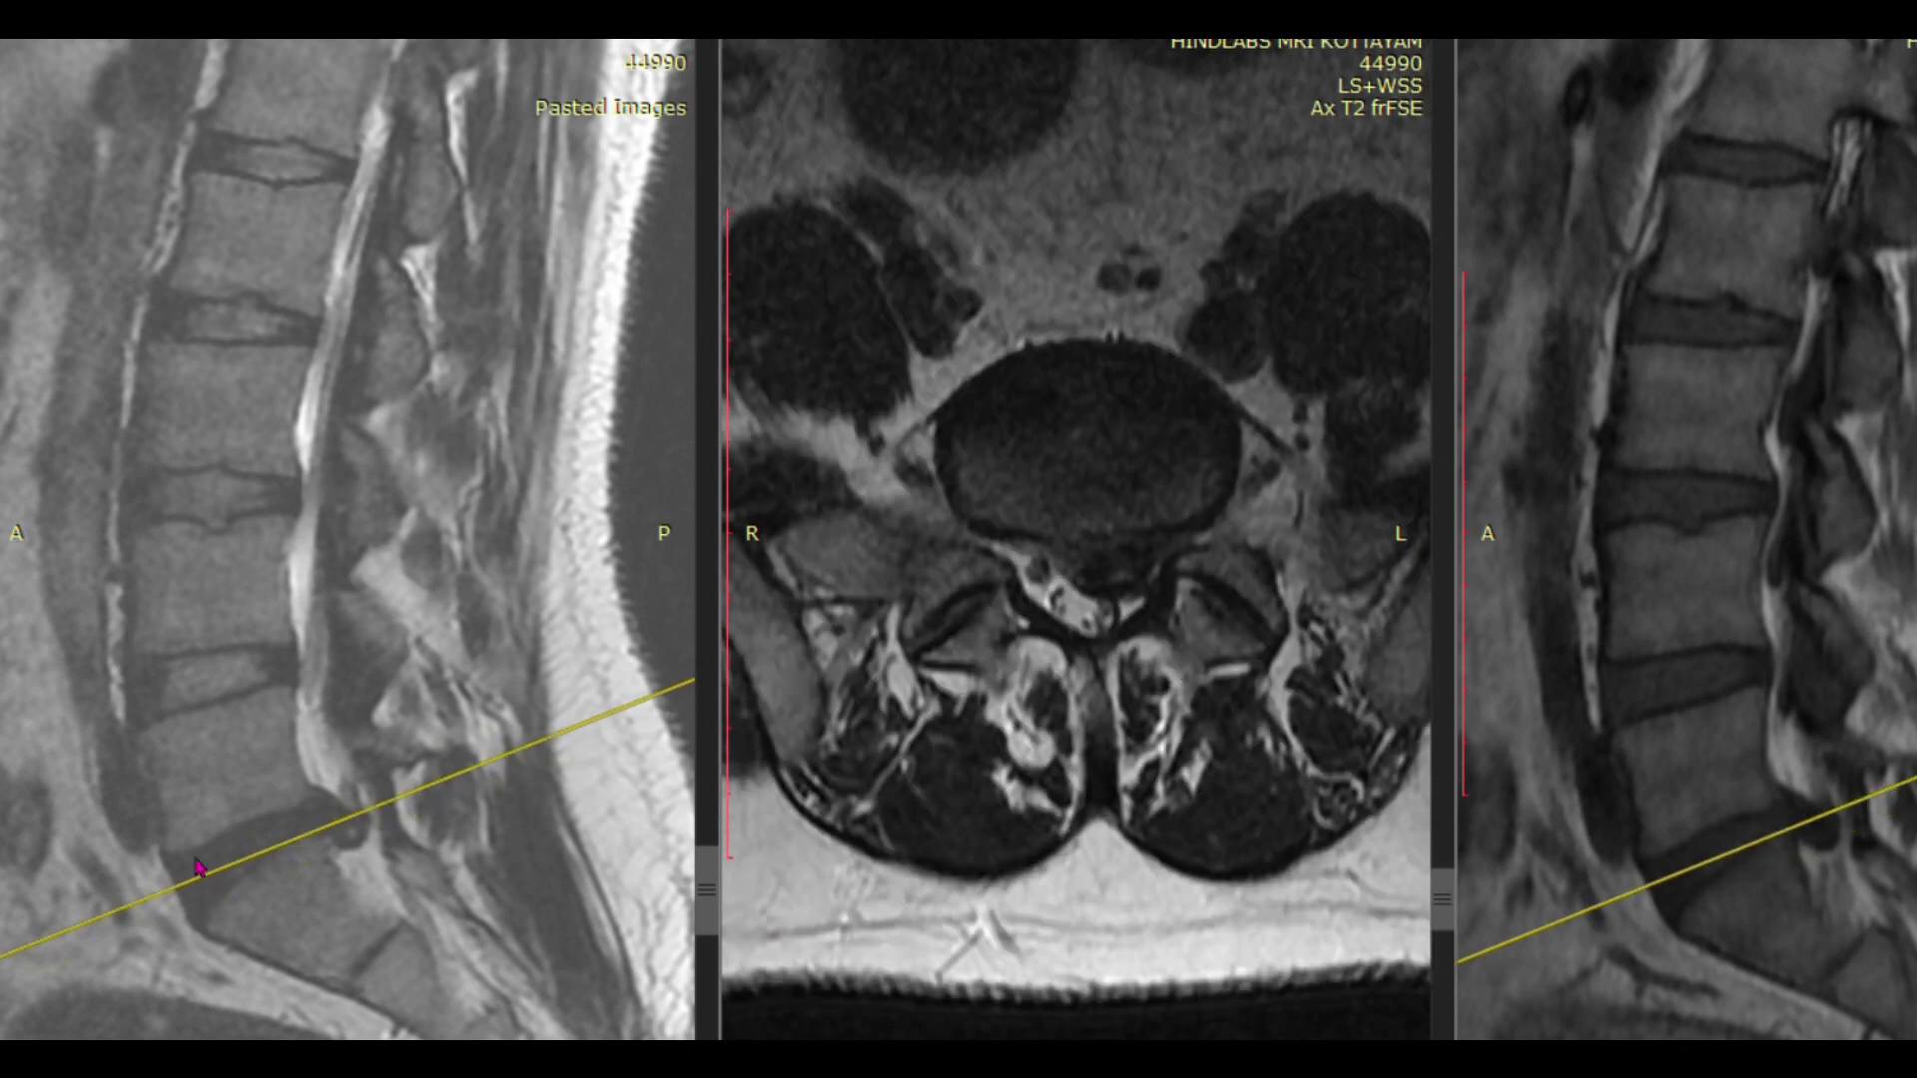
Step: Compare the lumbosacral disc's posterior contour between the near-midline and left paramedian sagittal slices, checking their position on the axial image
left_click(316, 954)
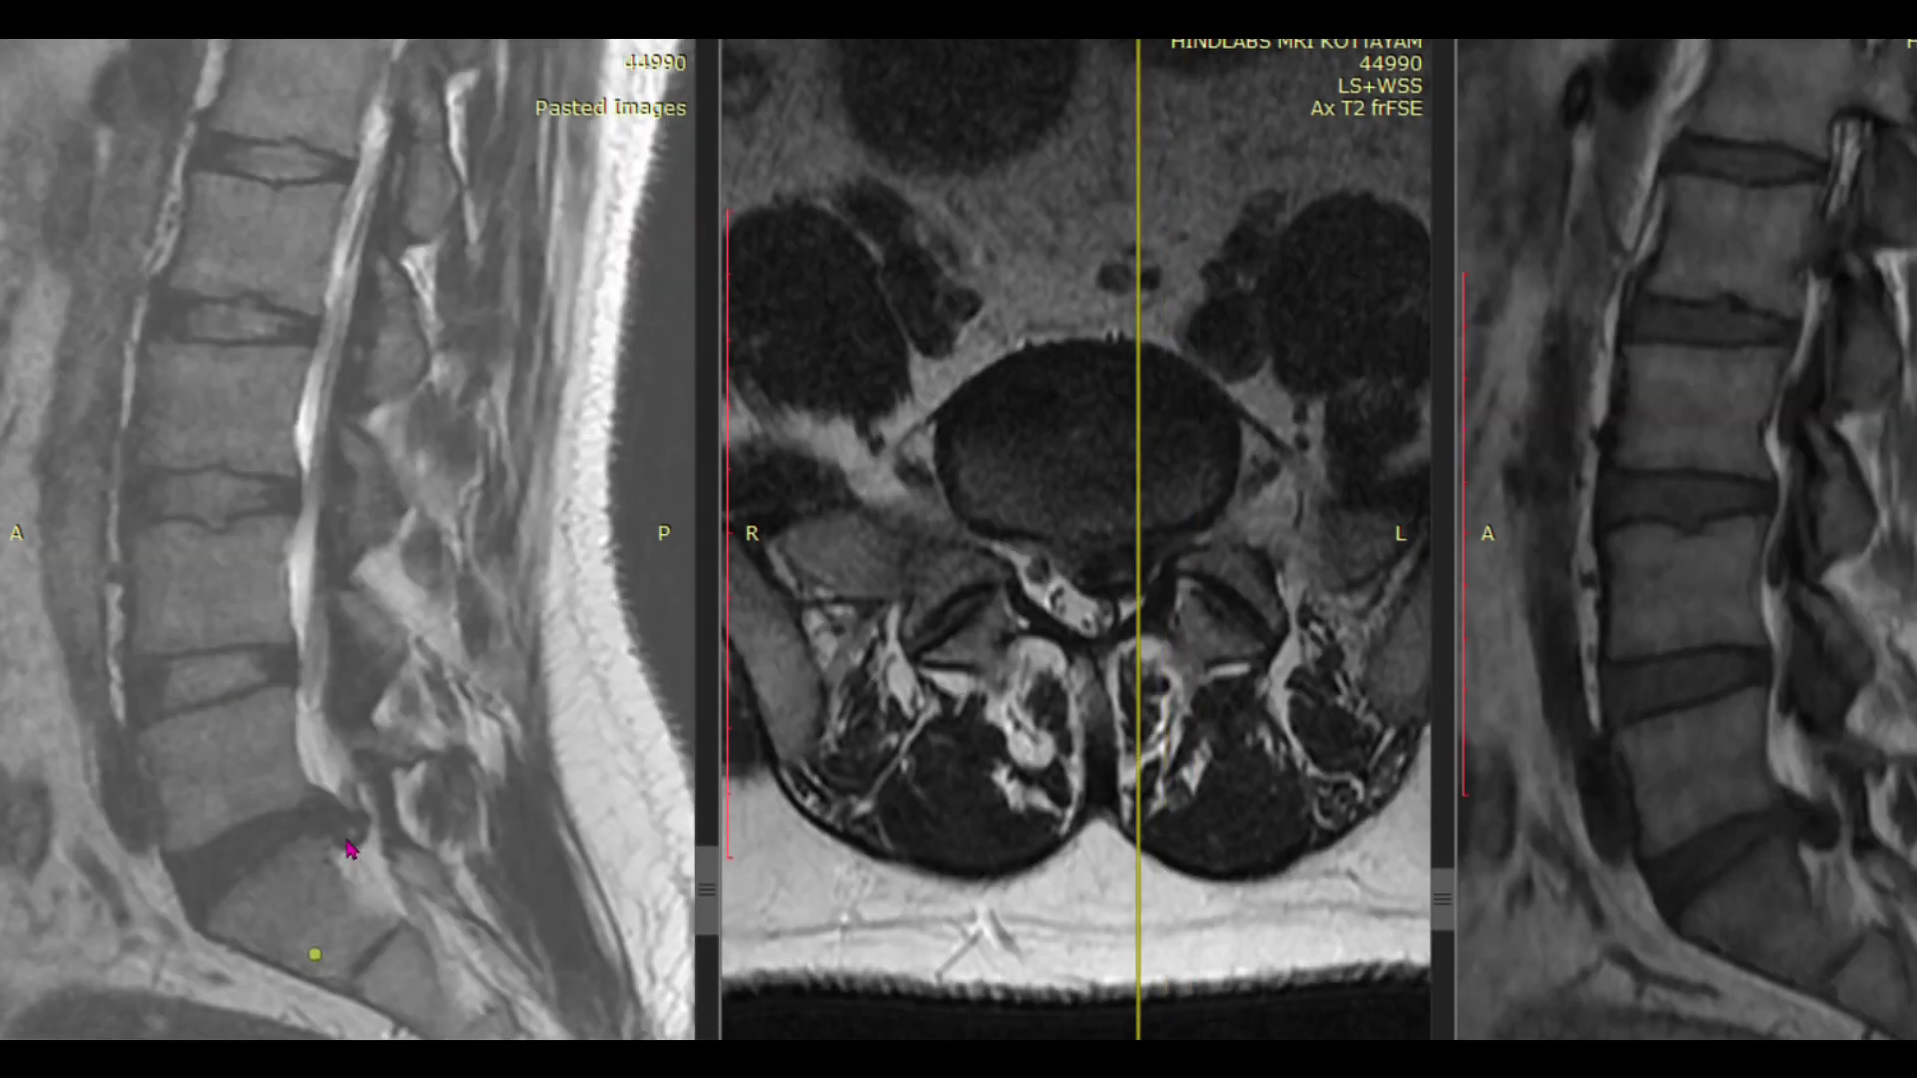
scroll(296, 835, "up", 2)
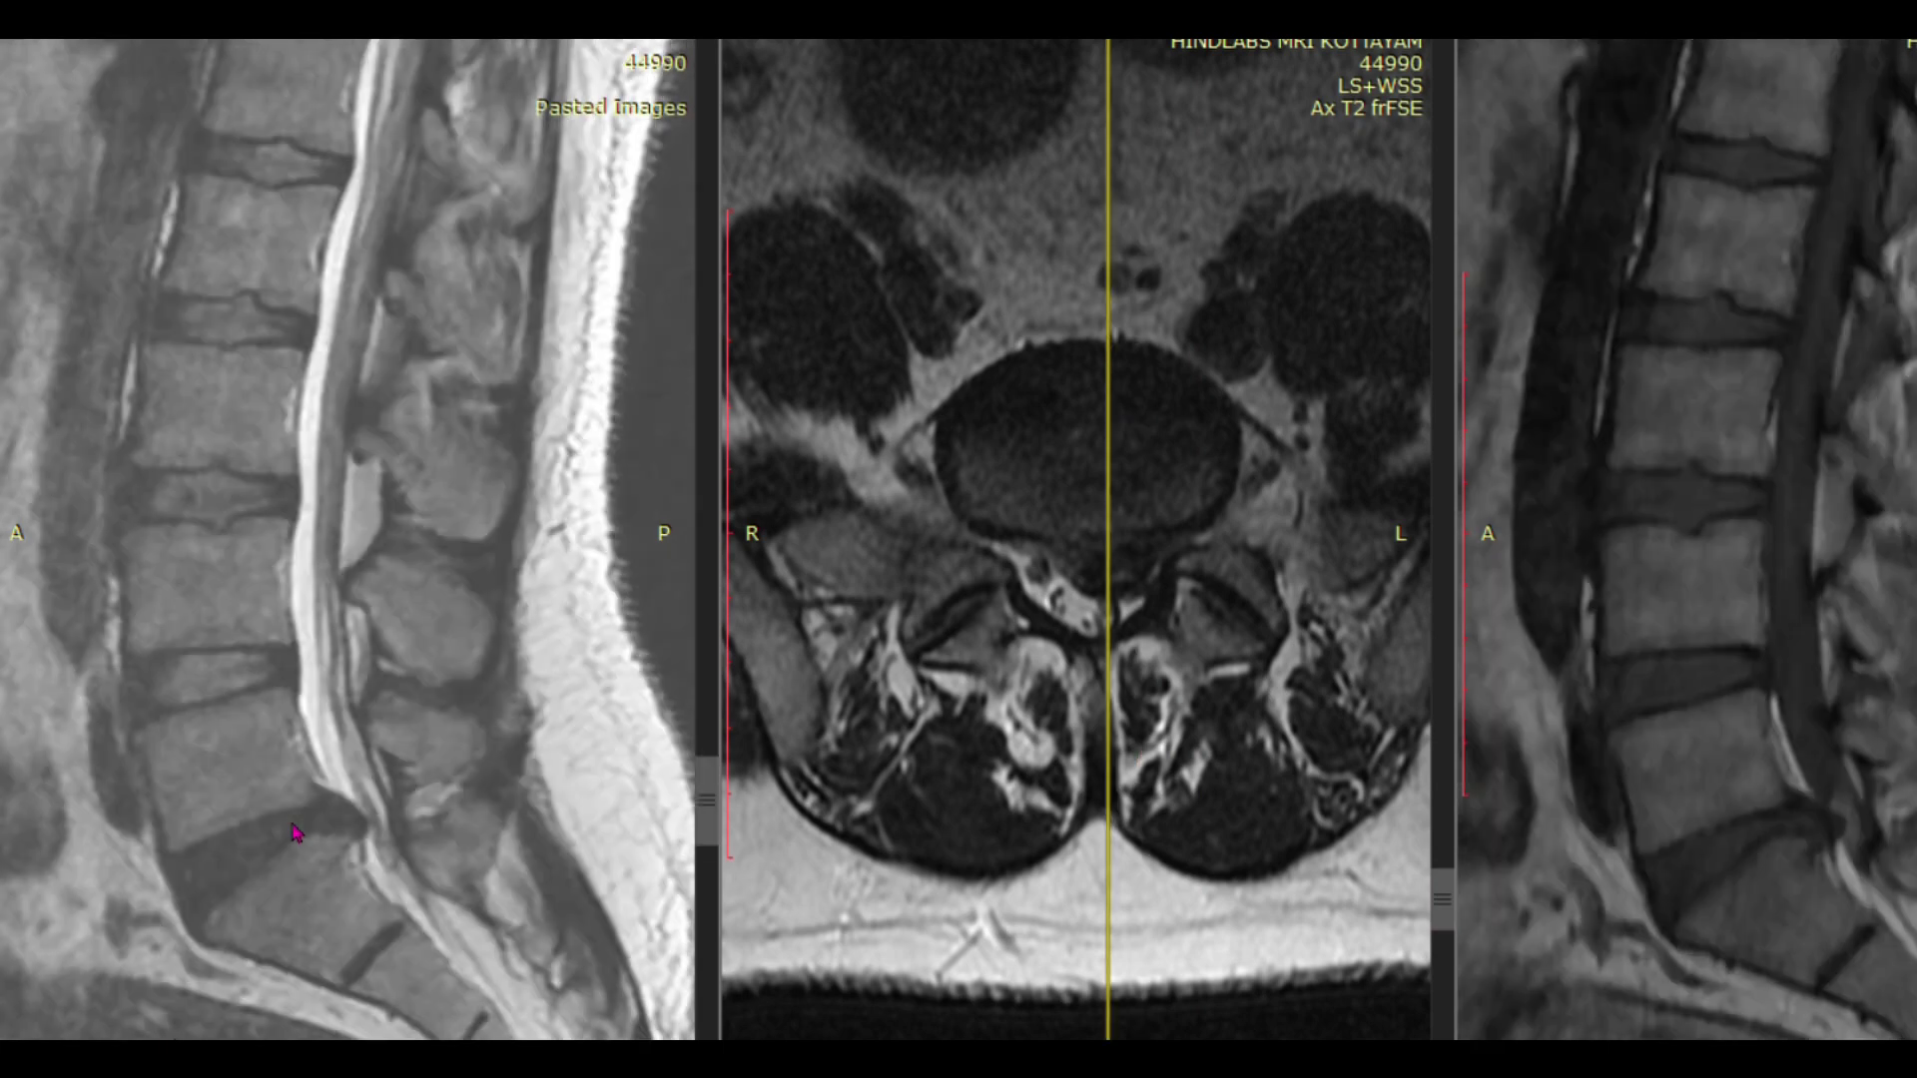
scroll(329, 854, "down", 2)
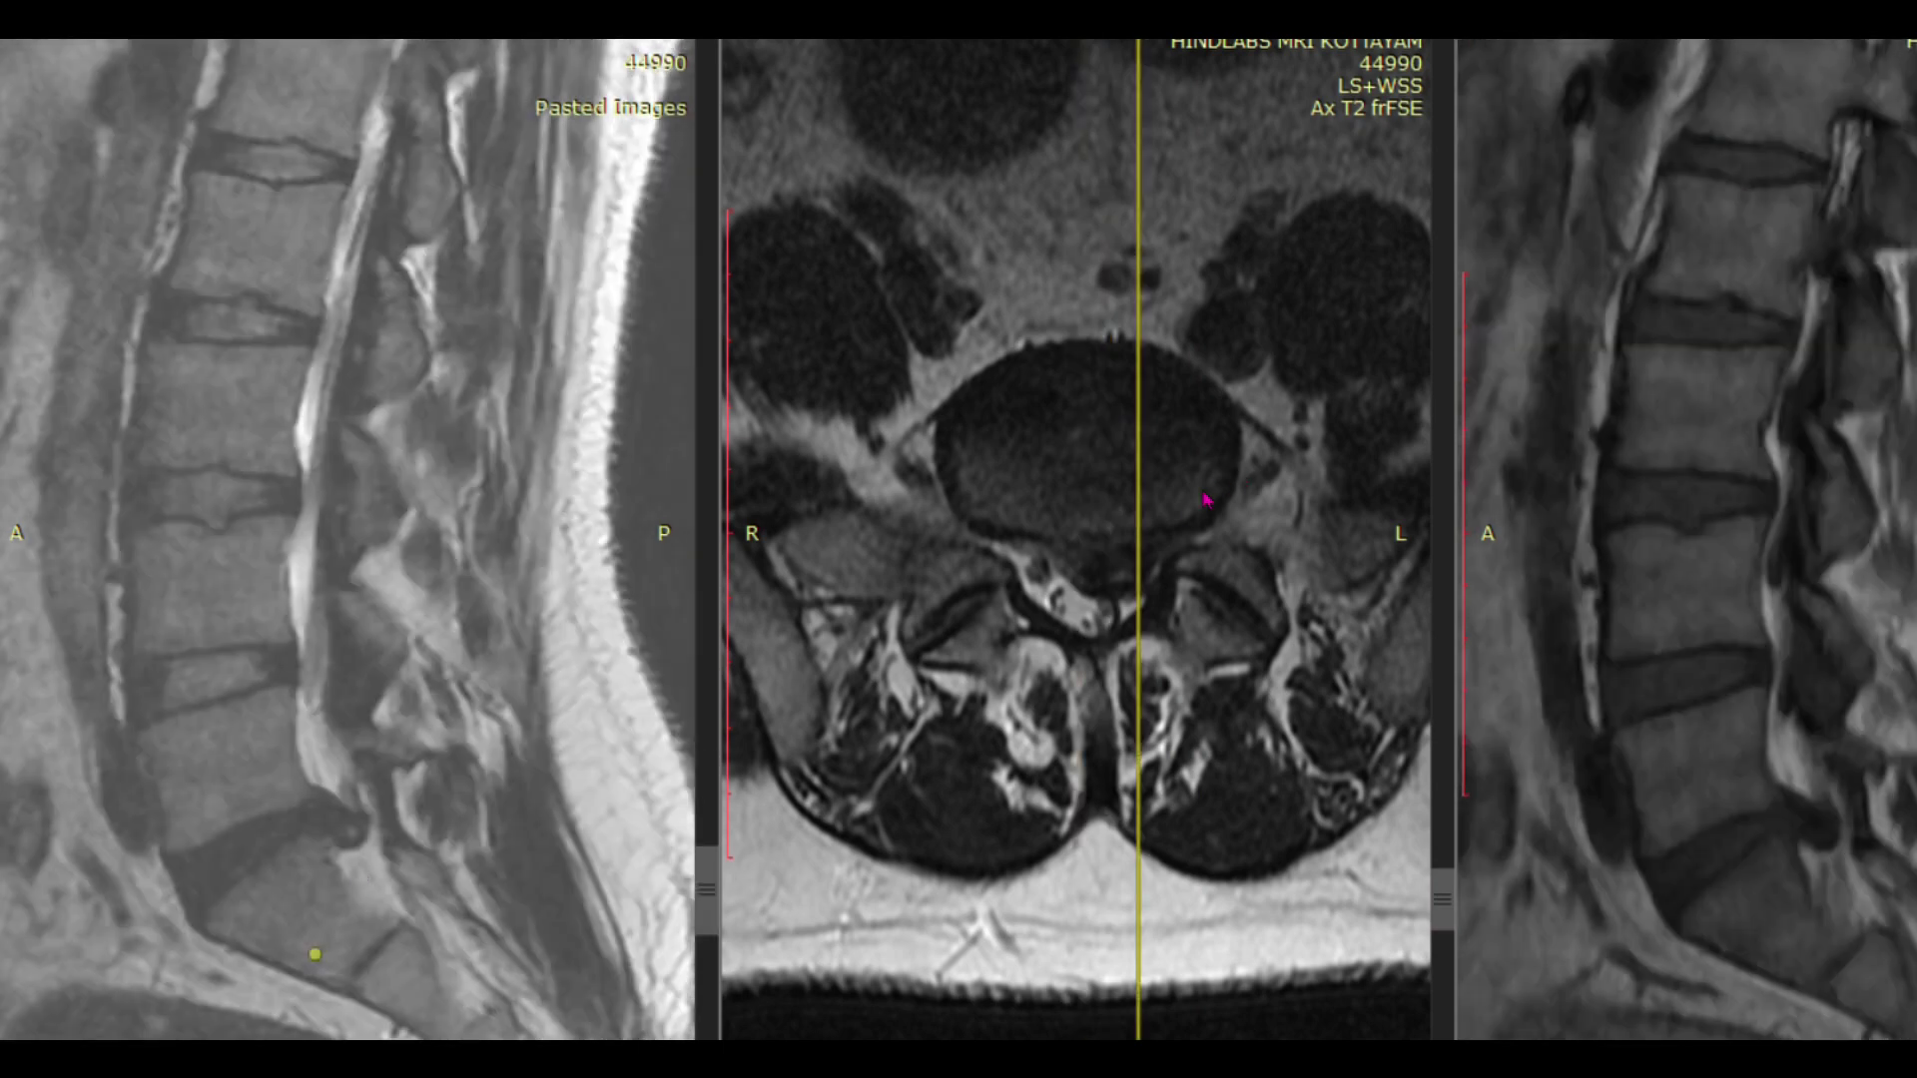
scroll(1208, 499, "down", 1)
scroll(1198, 521, "down", 3)
Step: Trace the posterior outline of the lumbosacral disc protrusion where it meets the thecal sac on the lower axial slice
left_click(1061, 556)
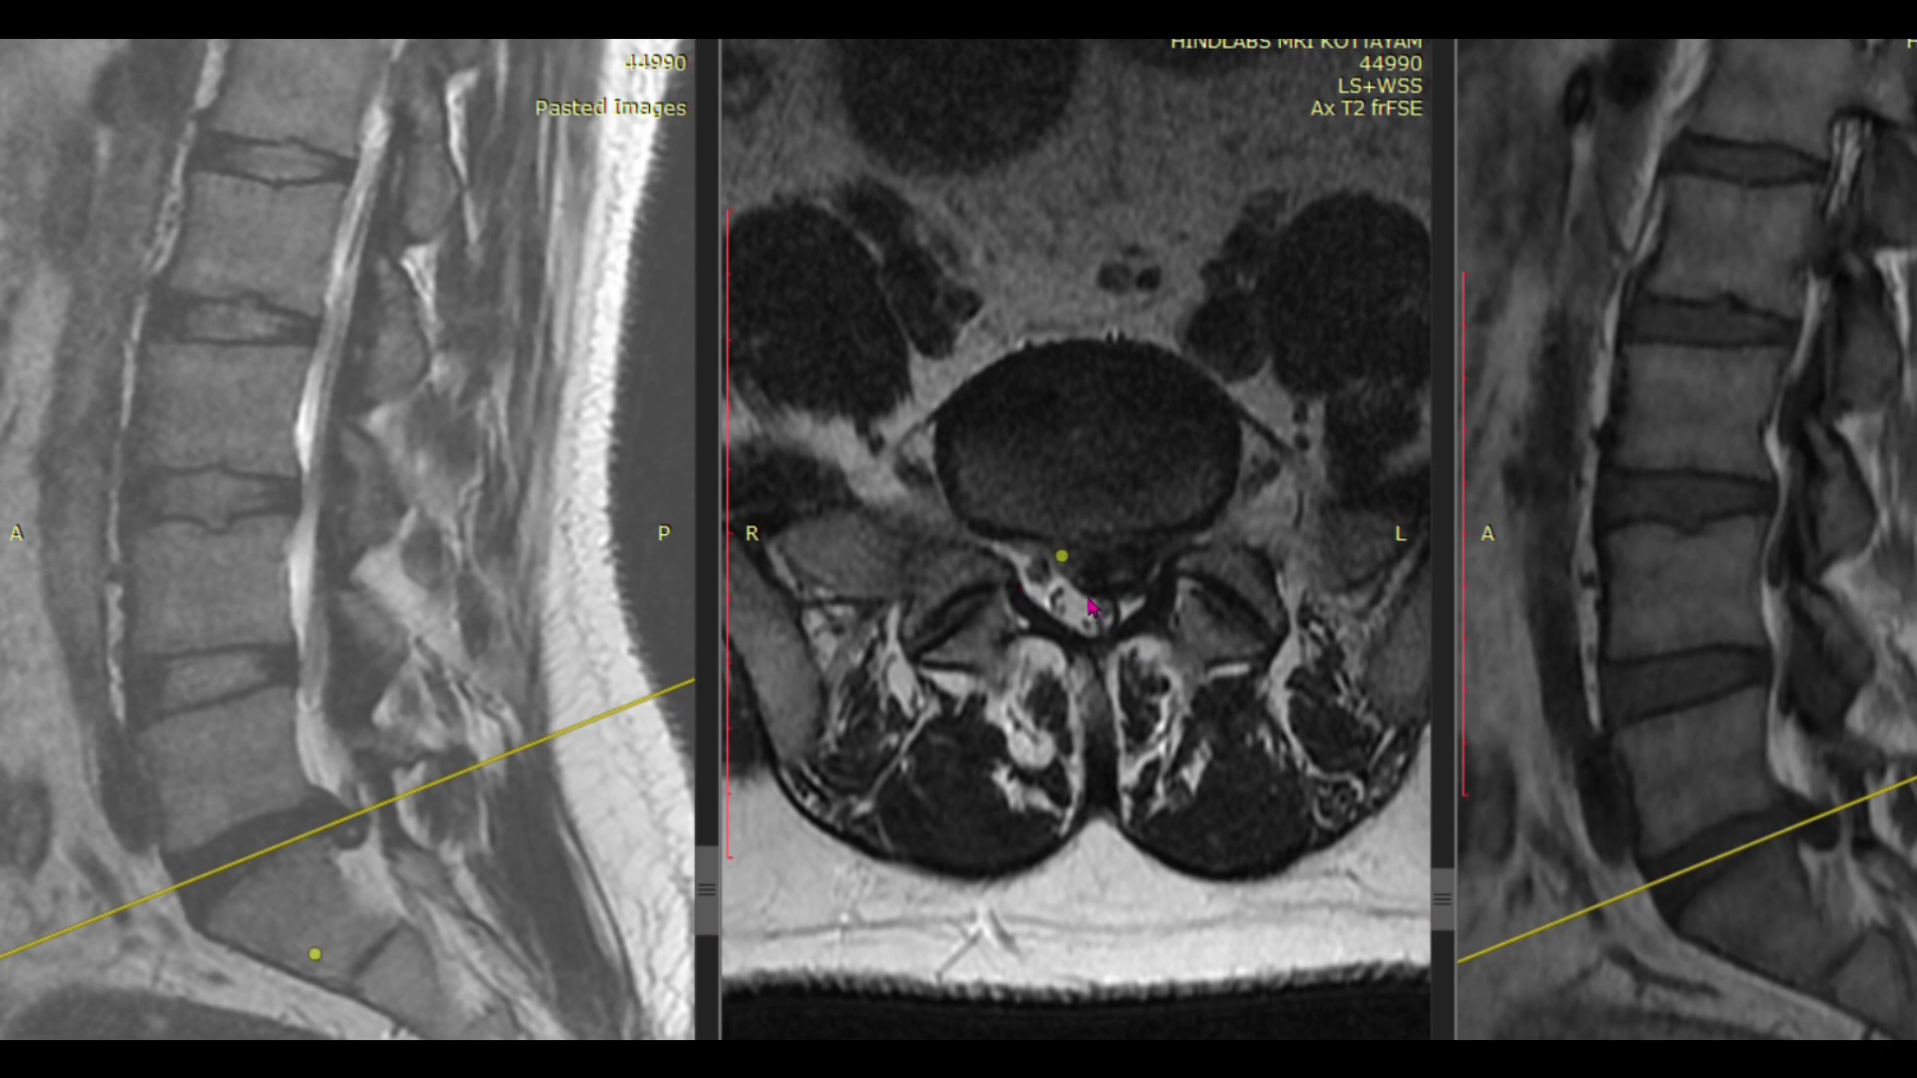
left_click(1061, 554)
left_click(1055, 535)
left_click(1060, 550)
left_click(1085, 584)
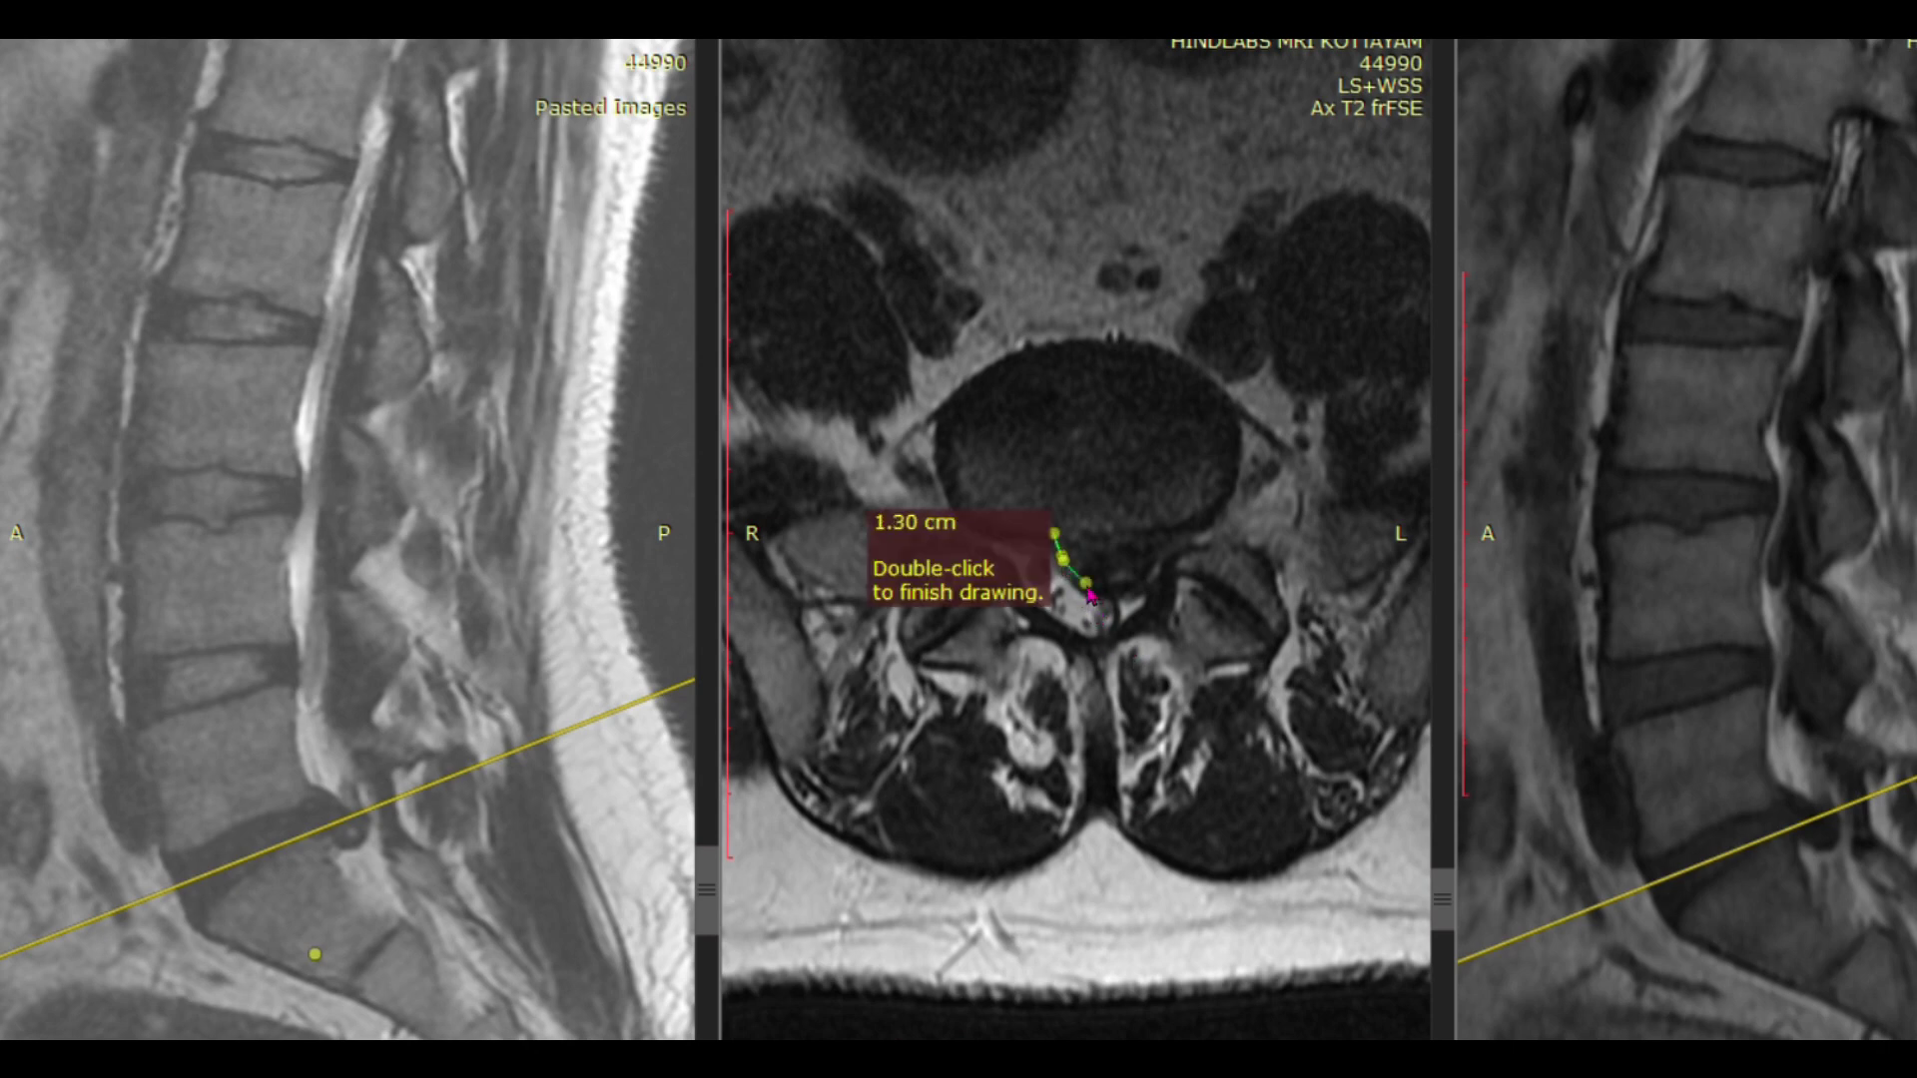
left_click(1119, 591)
left_click(1155, 576)
left_click(1158, 525)
left_click(1120, 603)
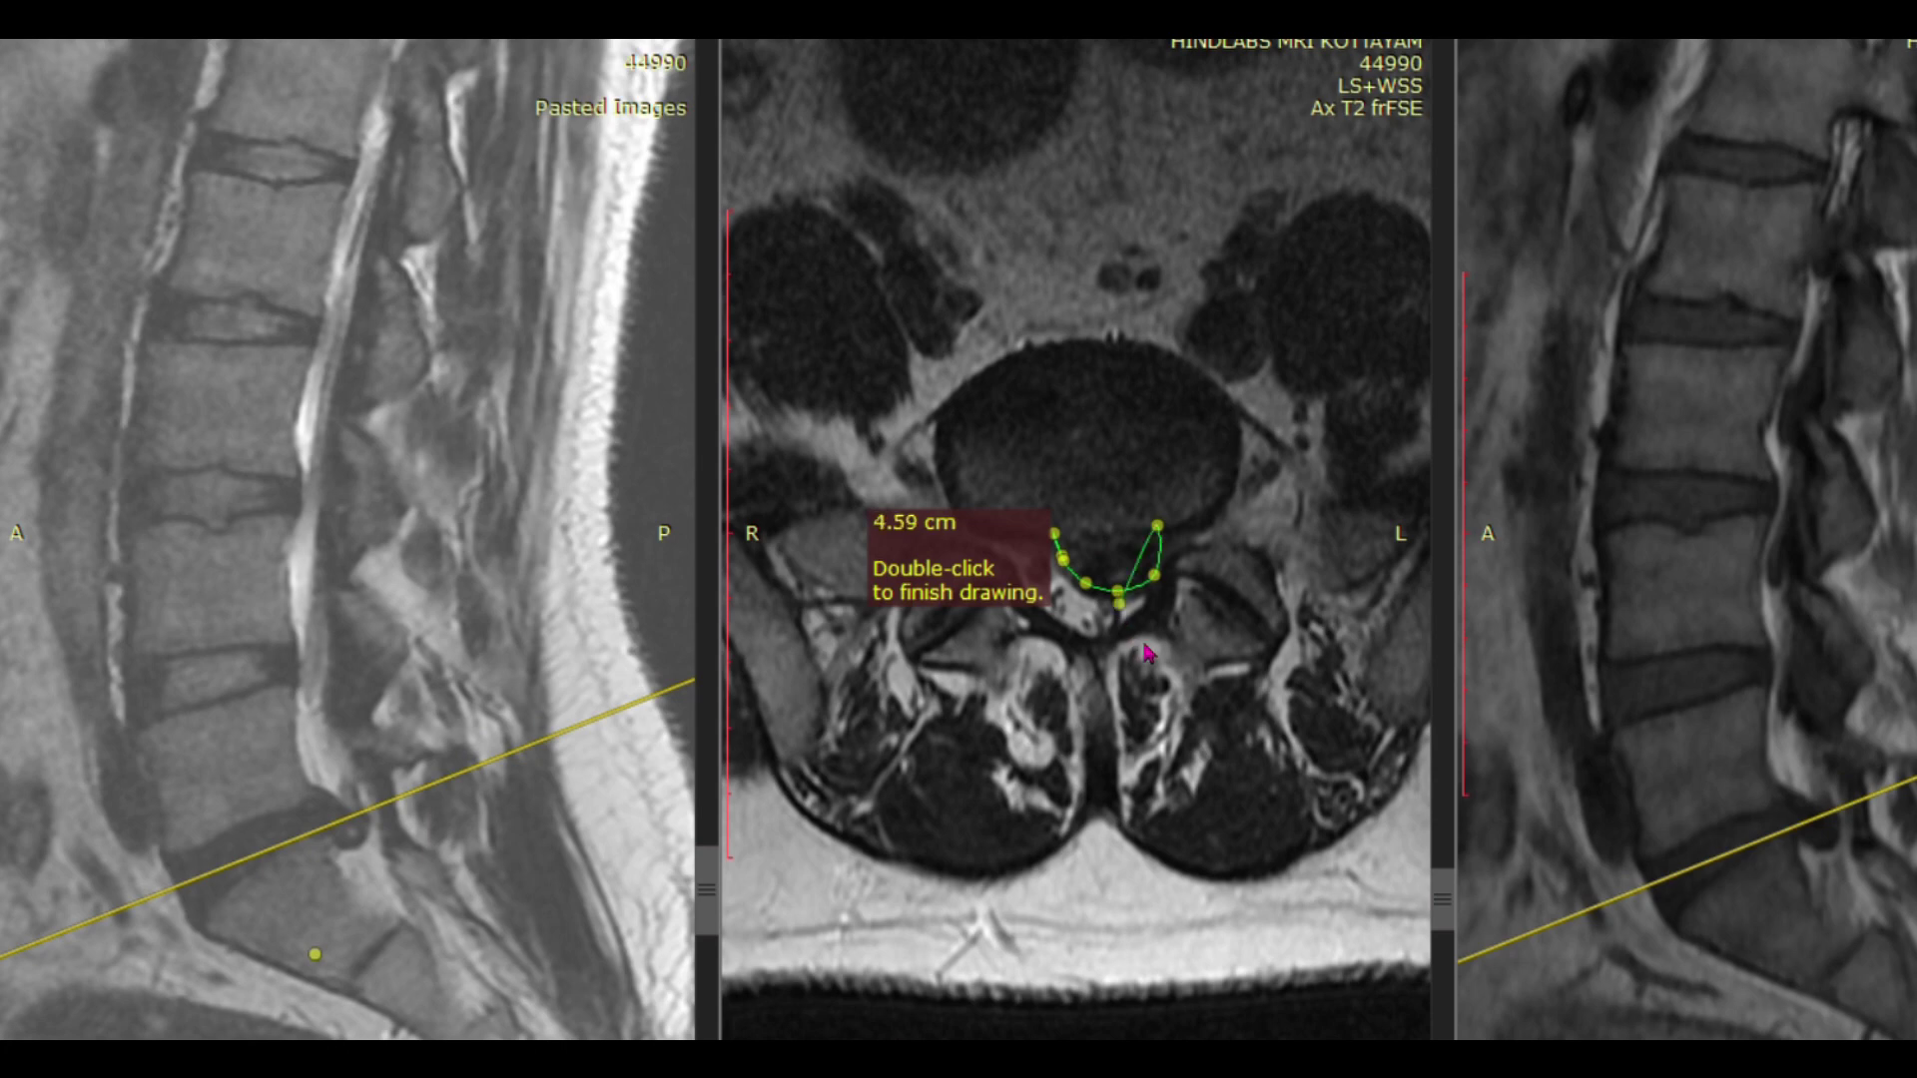
left_click(1069, 529)
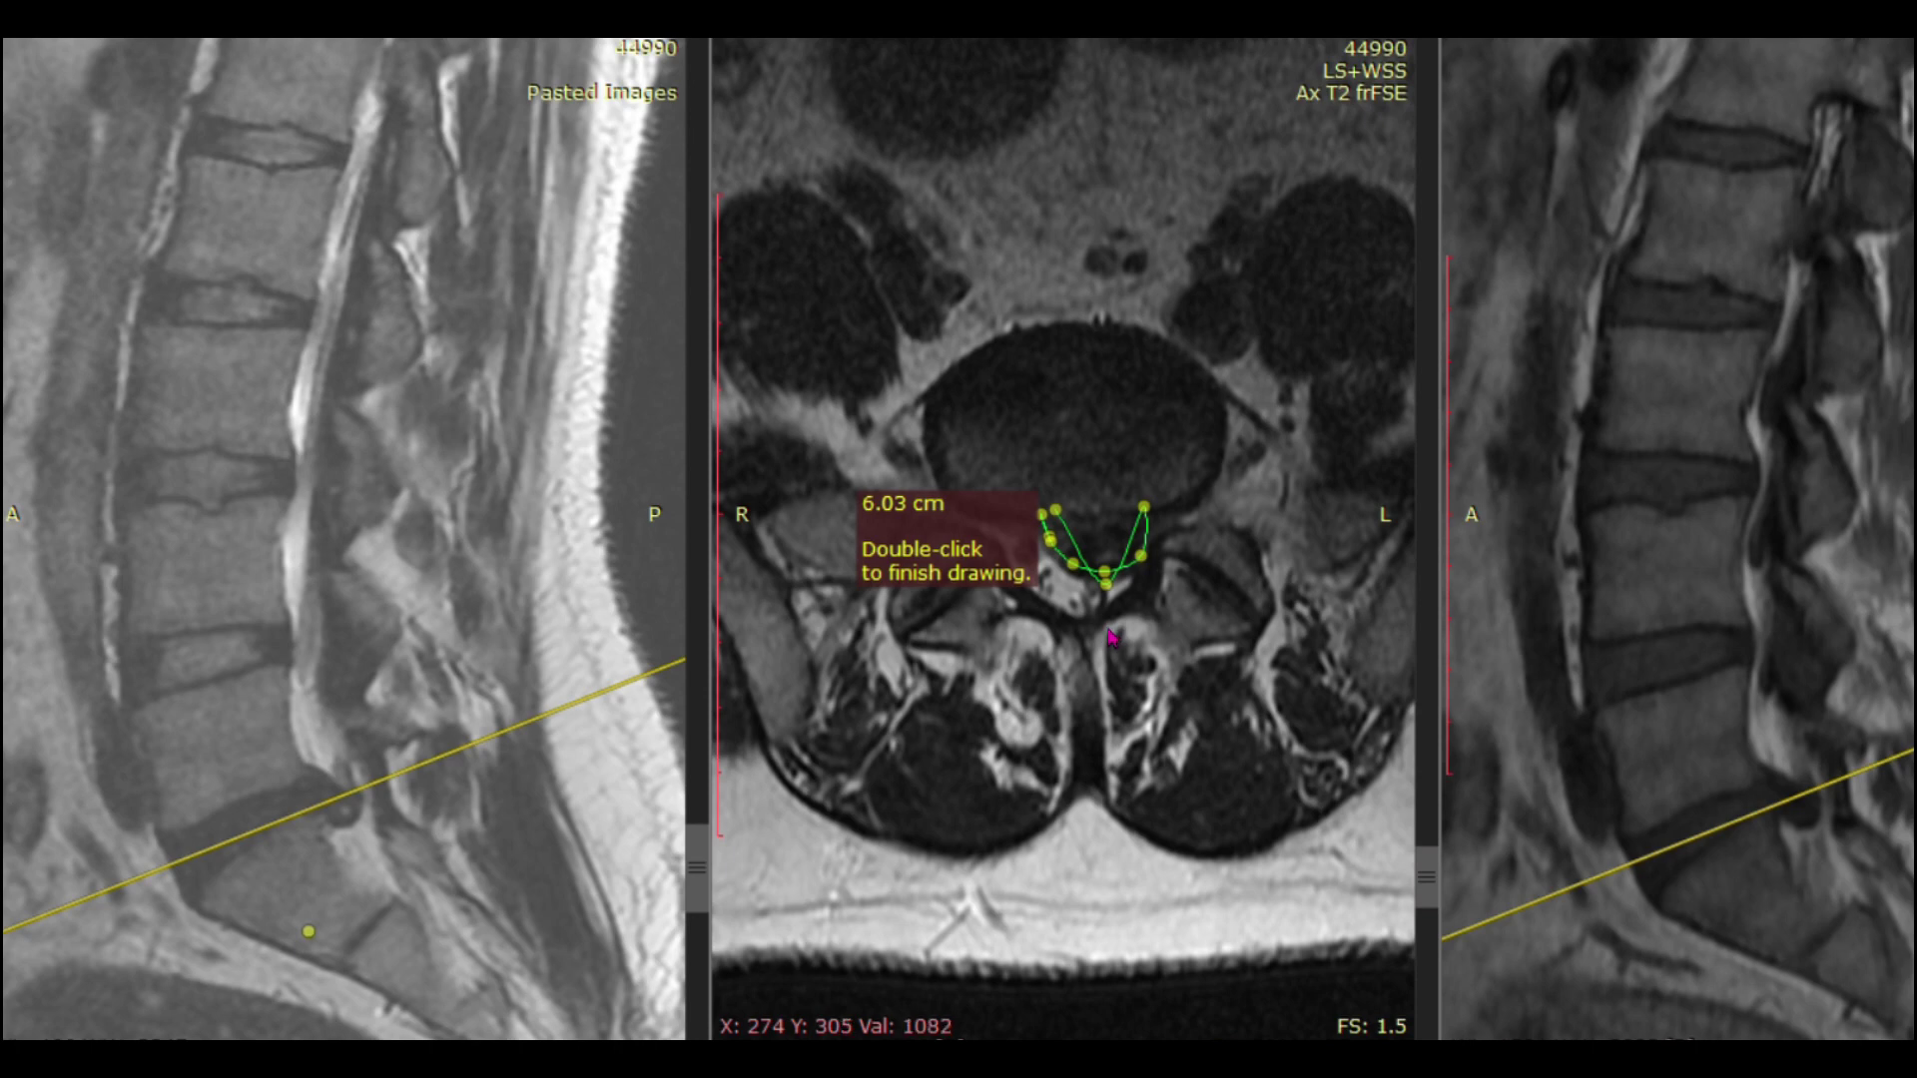
Step: Follow the lumbosacral disc and the adjacent nerve root outward through the left off-midline sagittal slices
scroll(363, 859, "down", 3)
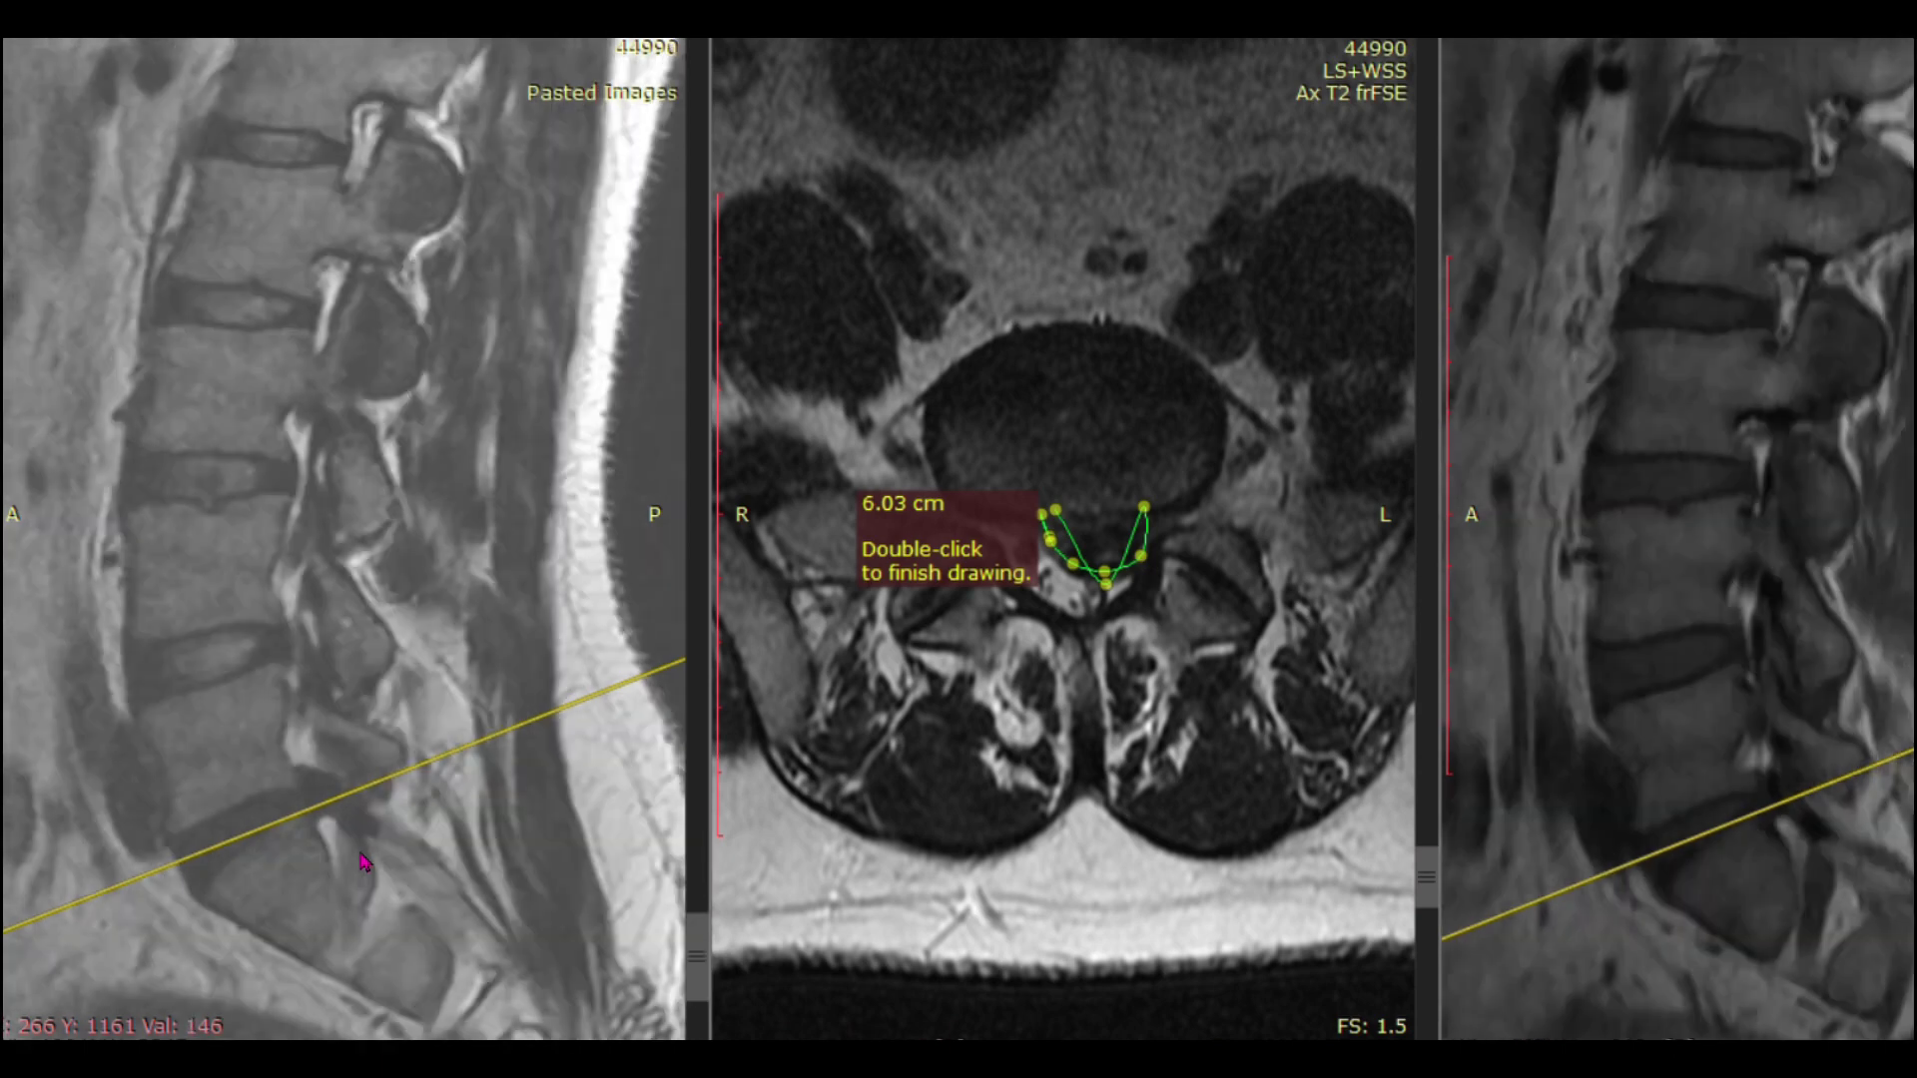
scroll(359, 857, "down", 1)
scroll(347, 845, "up", 1)
scroll(361, 825, "down", 1)
scroll(330, 799, "up", 1)
scroll(333, 805, "down", 1)
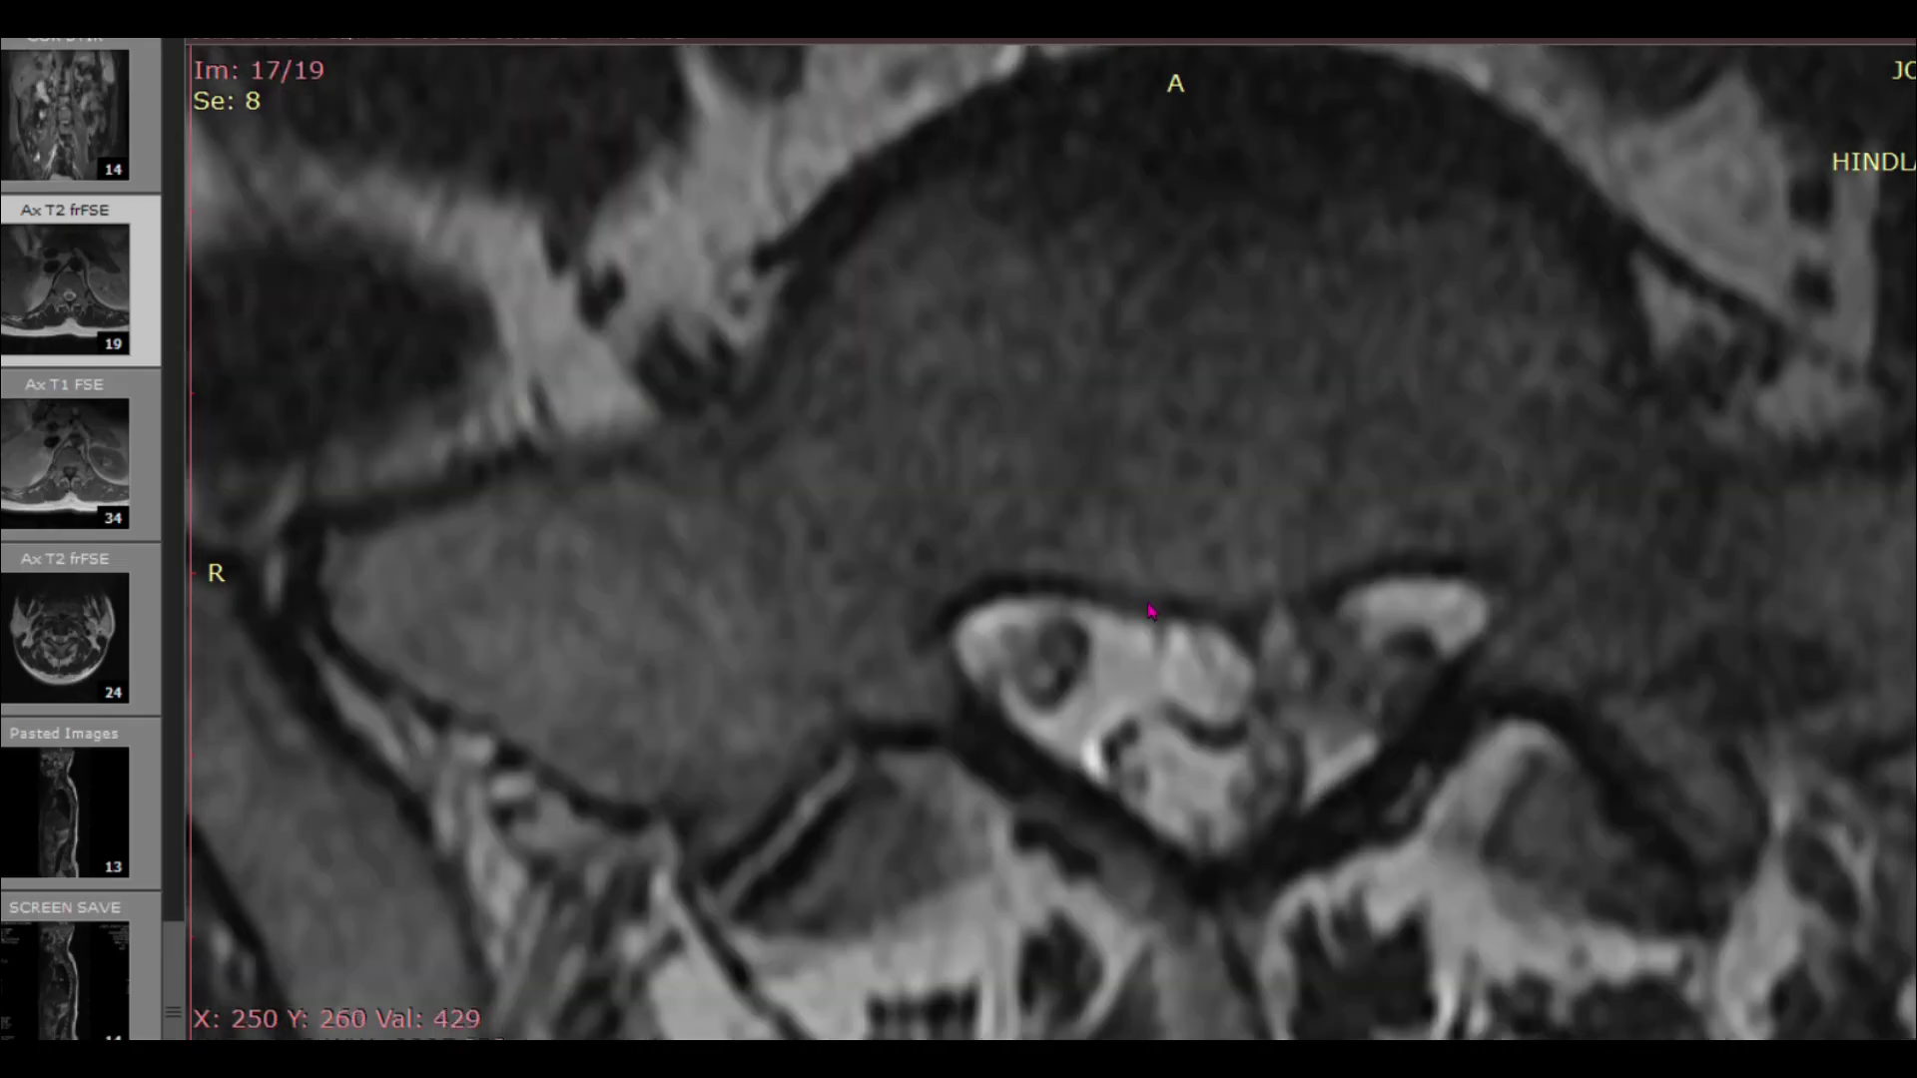
Step: Outline the small grey area along the right edge of the disc protrusion on enlarged axial T2 slice 16
scroll(1151, 611, "up", 2)
scroll(1148, 605, "down", 1)
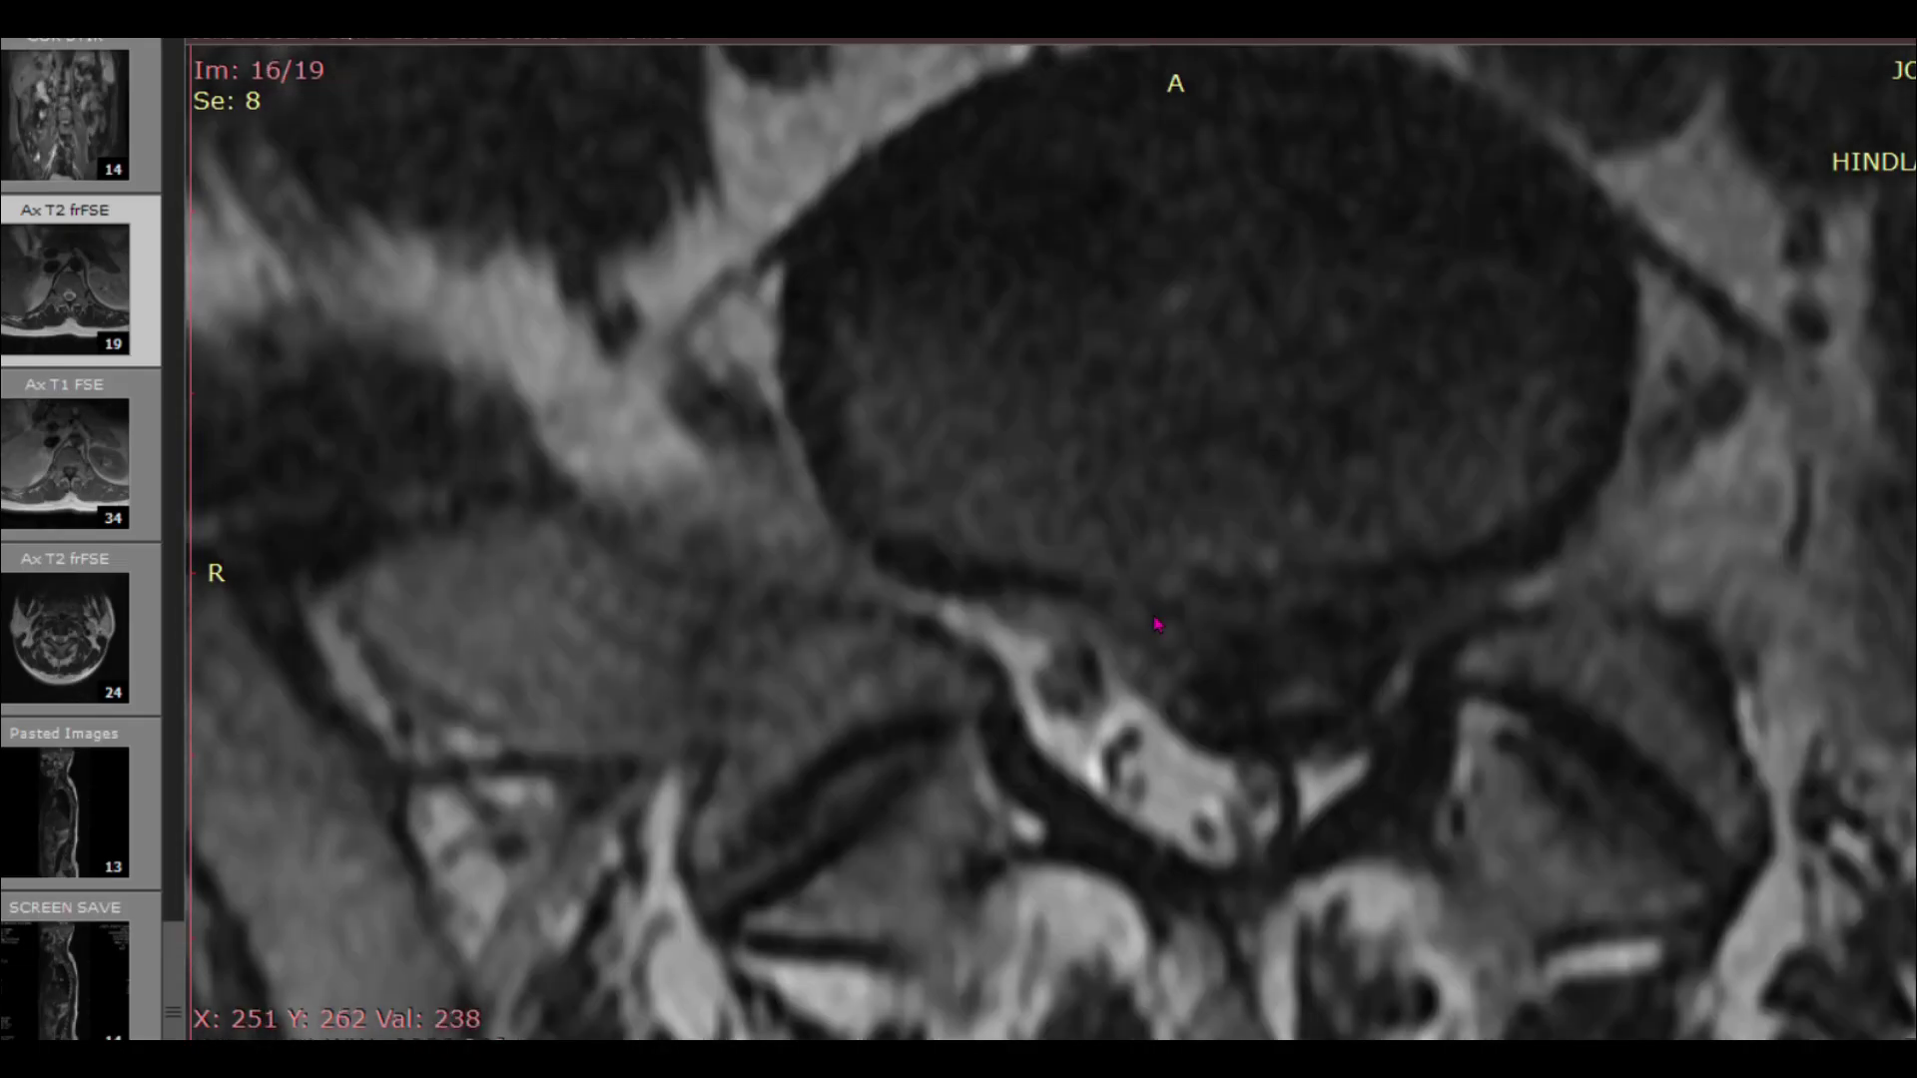
left_click(1104, 594)
left_click(1117, 640)
left_click(1141, 688)
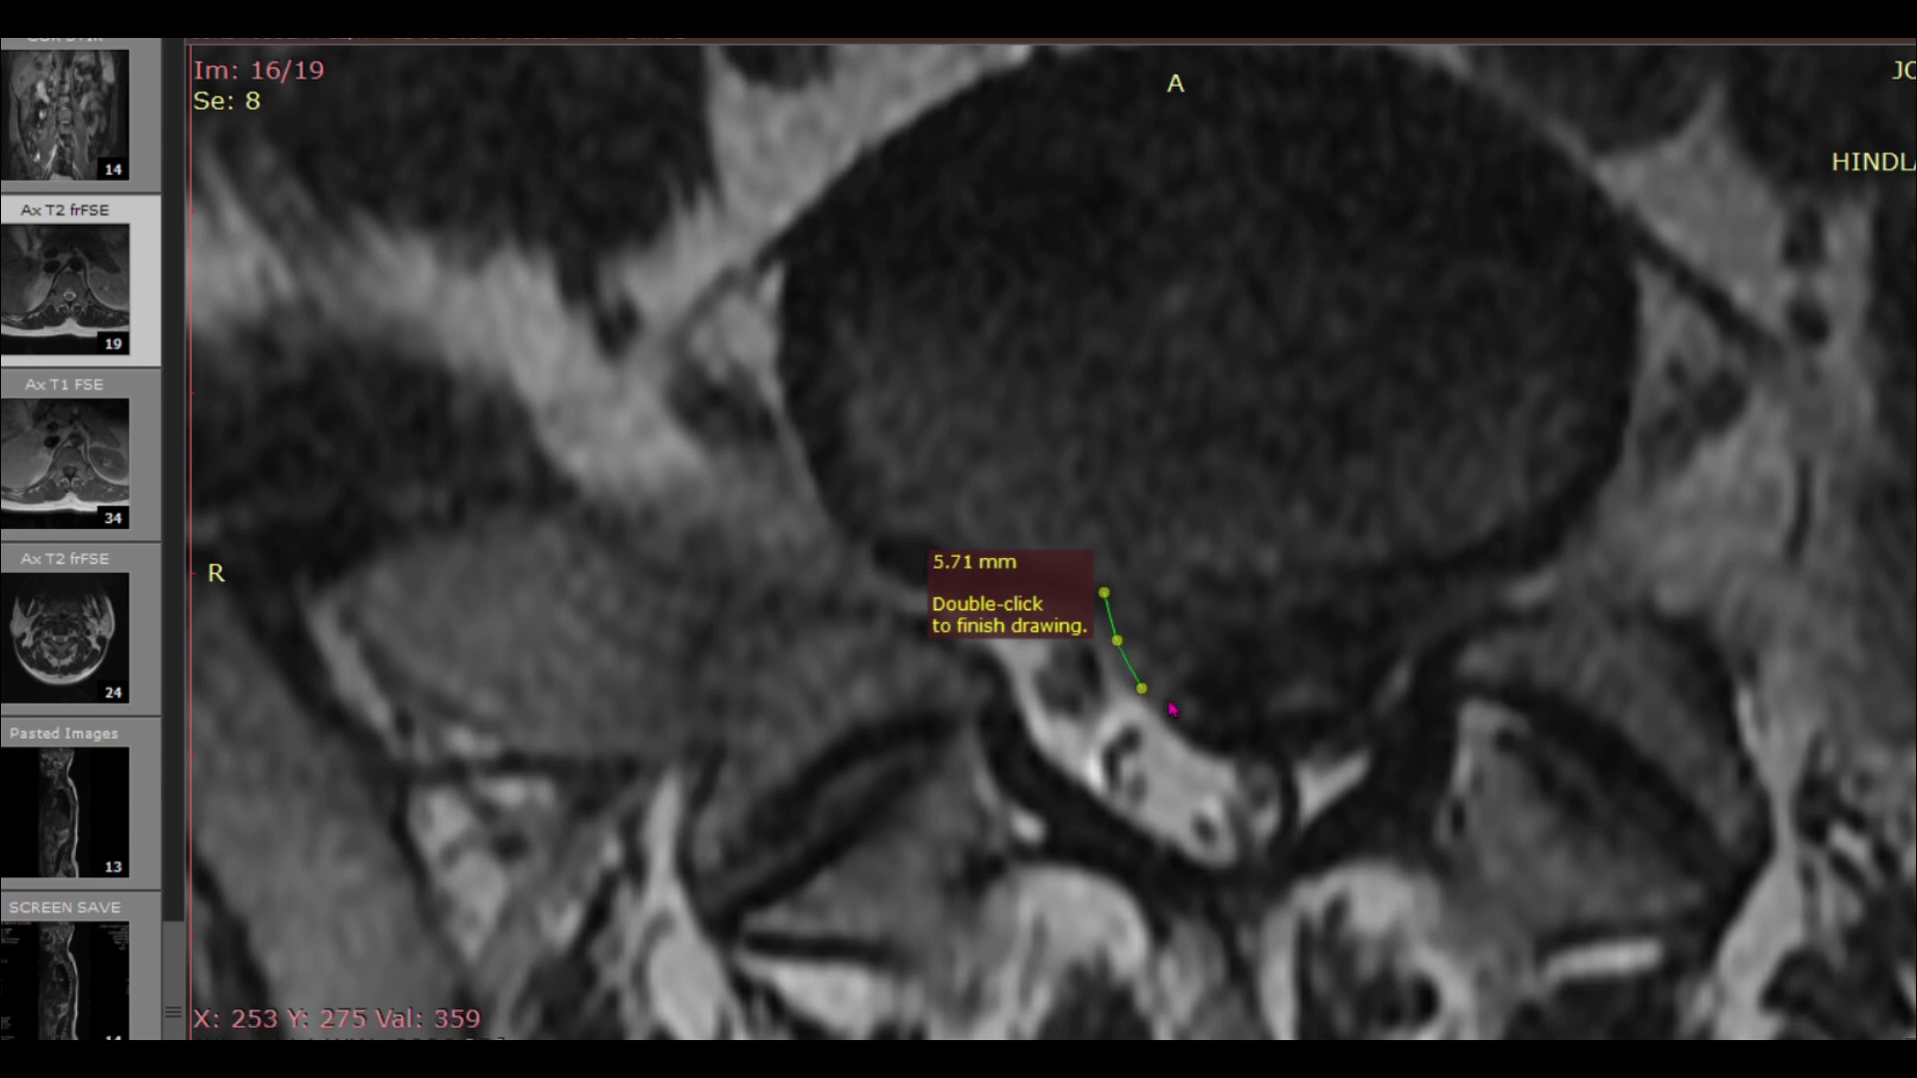
left_click(1155, 702)
left_click(1160, 706)
left_click(1182, 701)
left_click(1196, 682)
left_click(1199, 660)
left_click(1192, 645)
left_click(1172, 620)
left_click(1159, 612)
left_click(1142, 603)
left_click(1132, 592)
left_click(1130, 584)
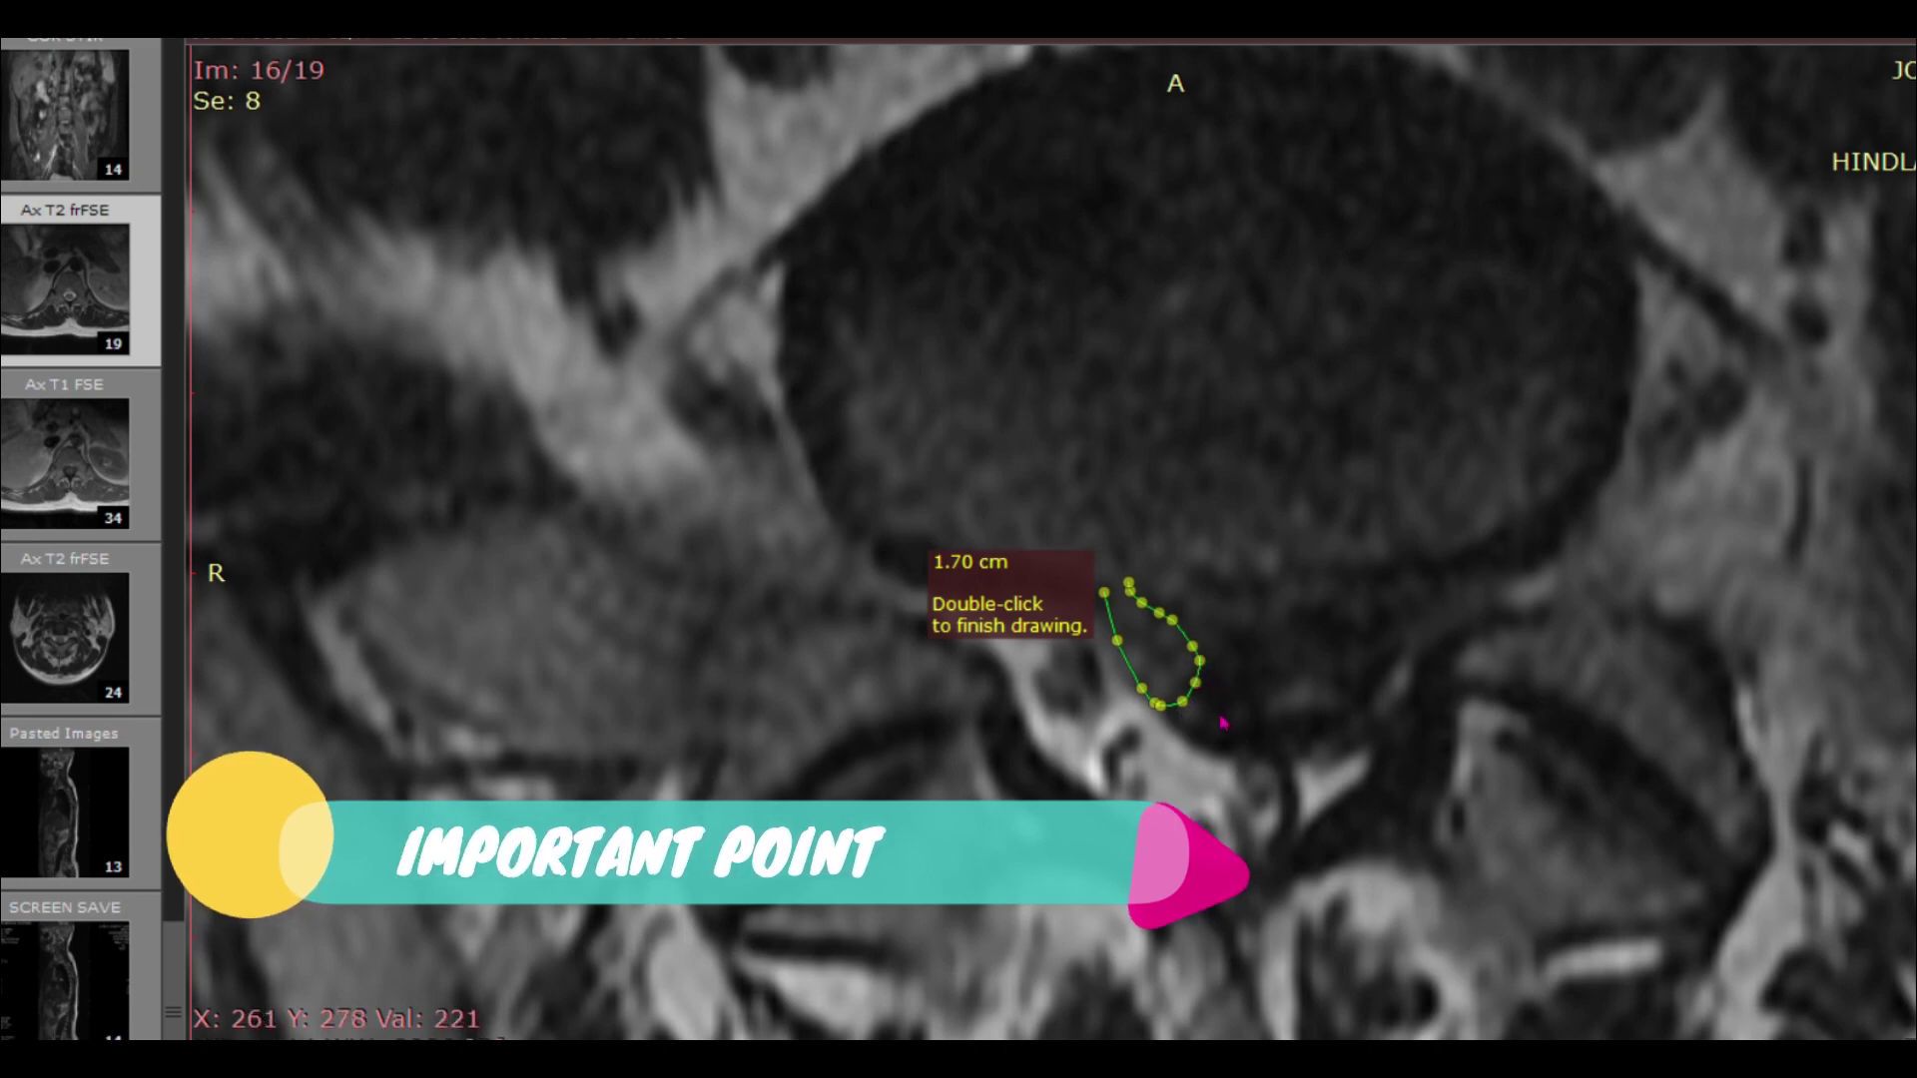
Step: Outline the entire disc protrusion between the disc's posterior border and the thecal sac on axial T2 slice 16
scroll(1226, 729, "down", 1)
scroll(1226, 734, "up", 2)
scroll(1227, 744, "down", 1)
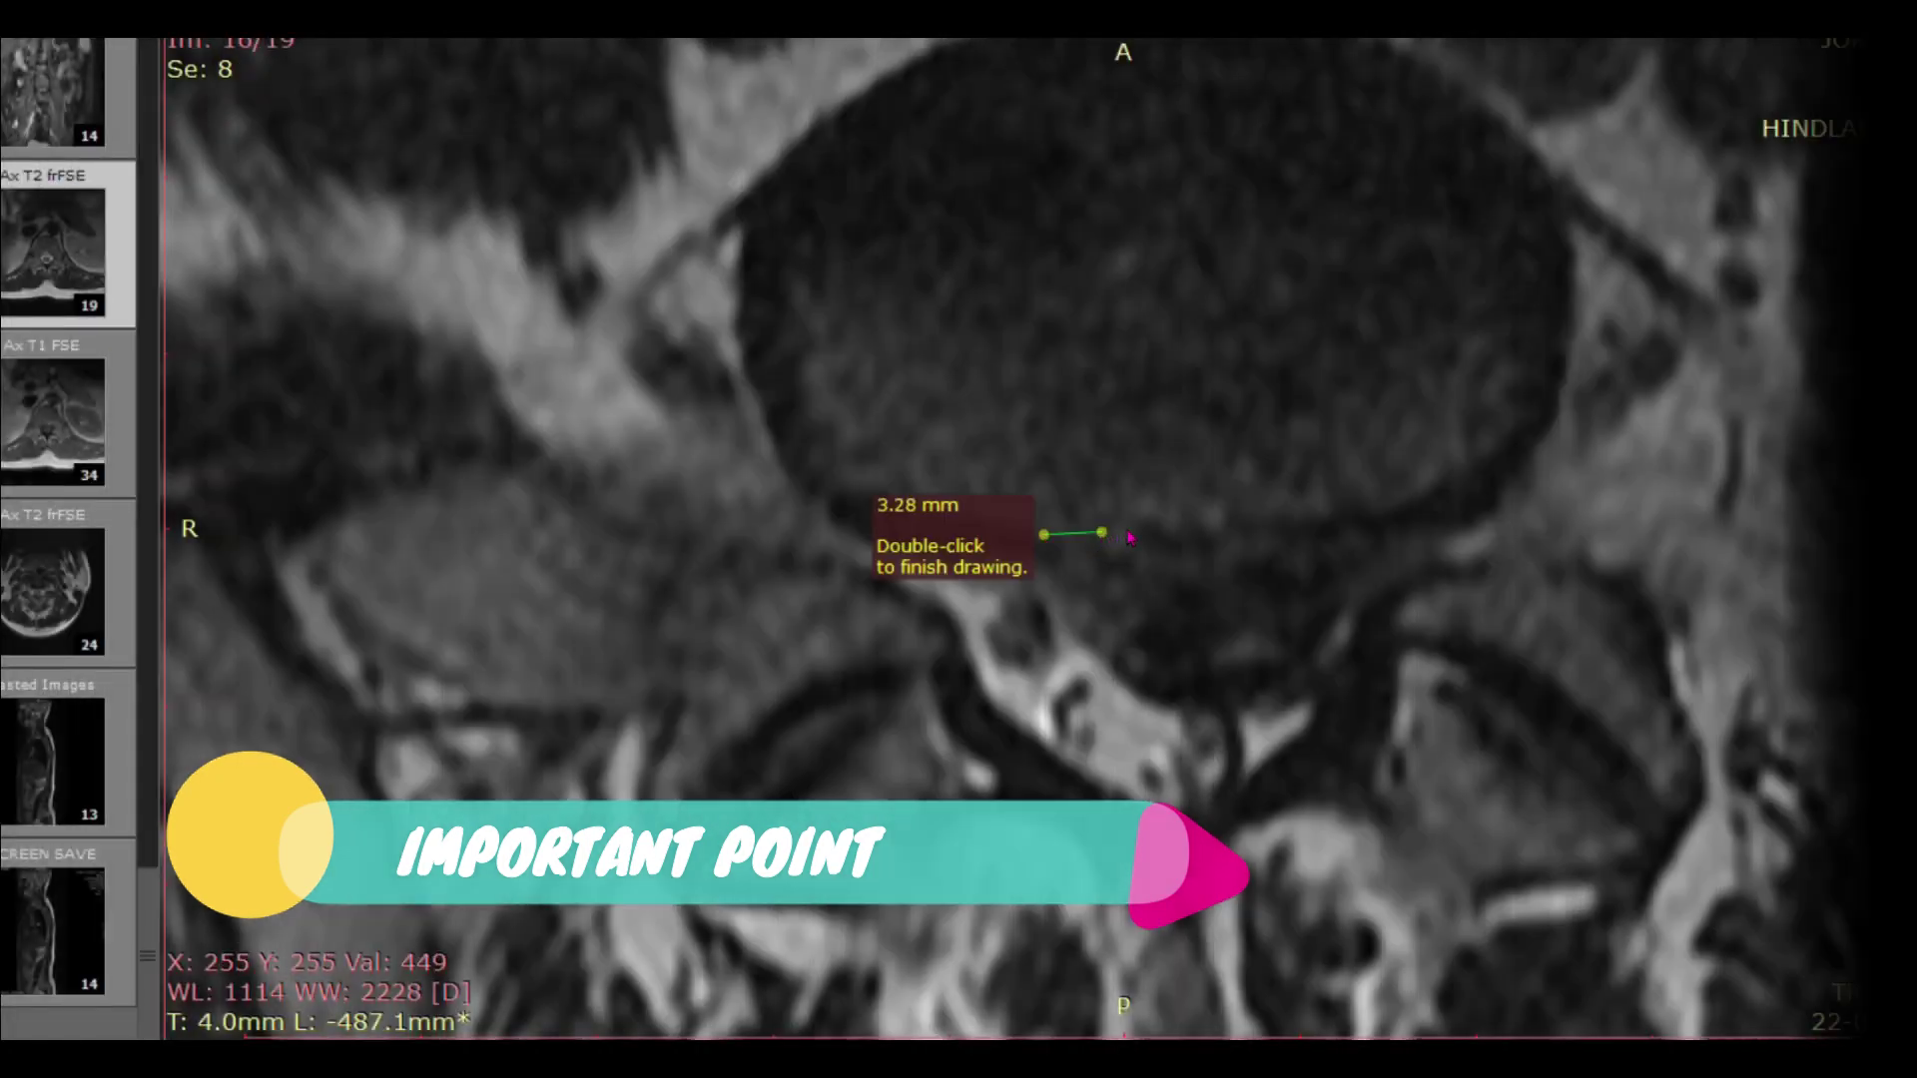
left_click(1135, 527)
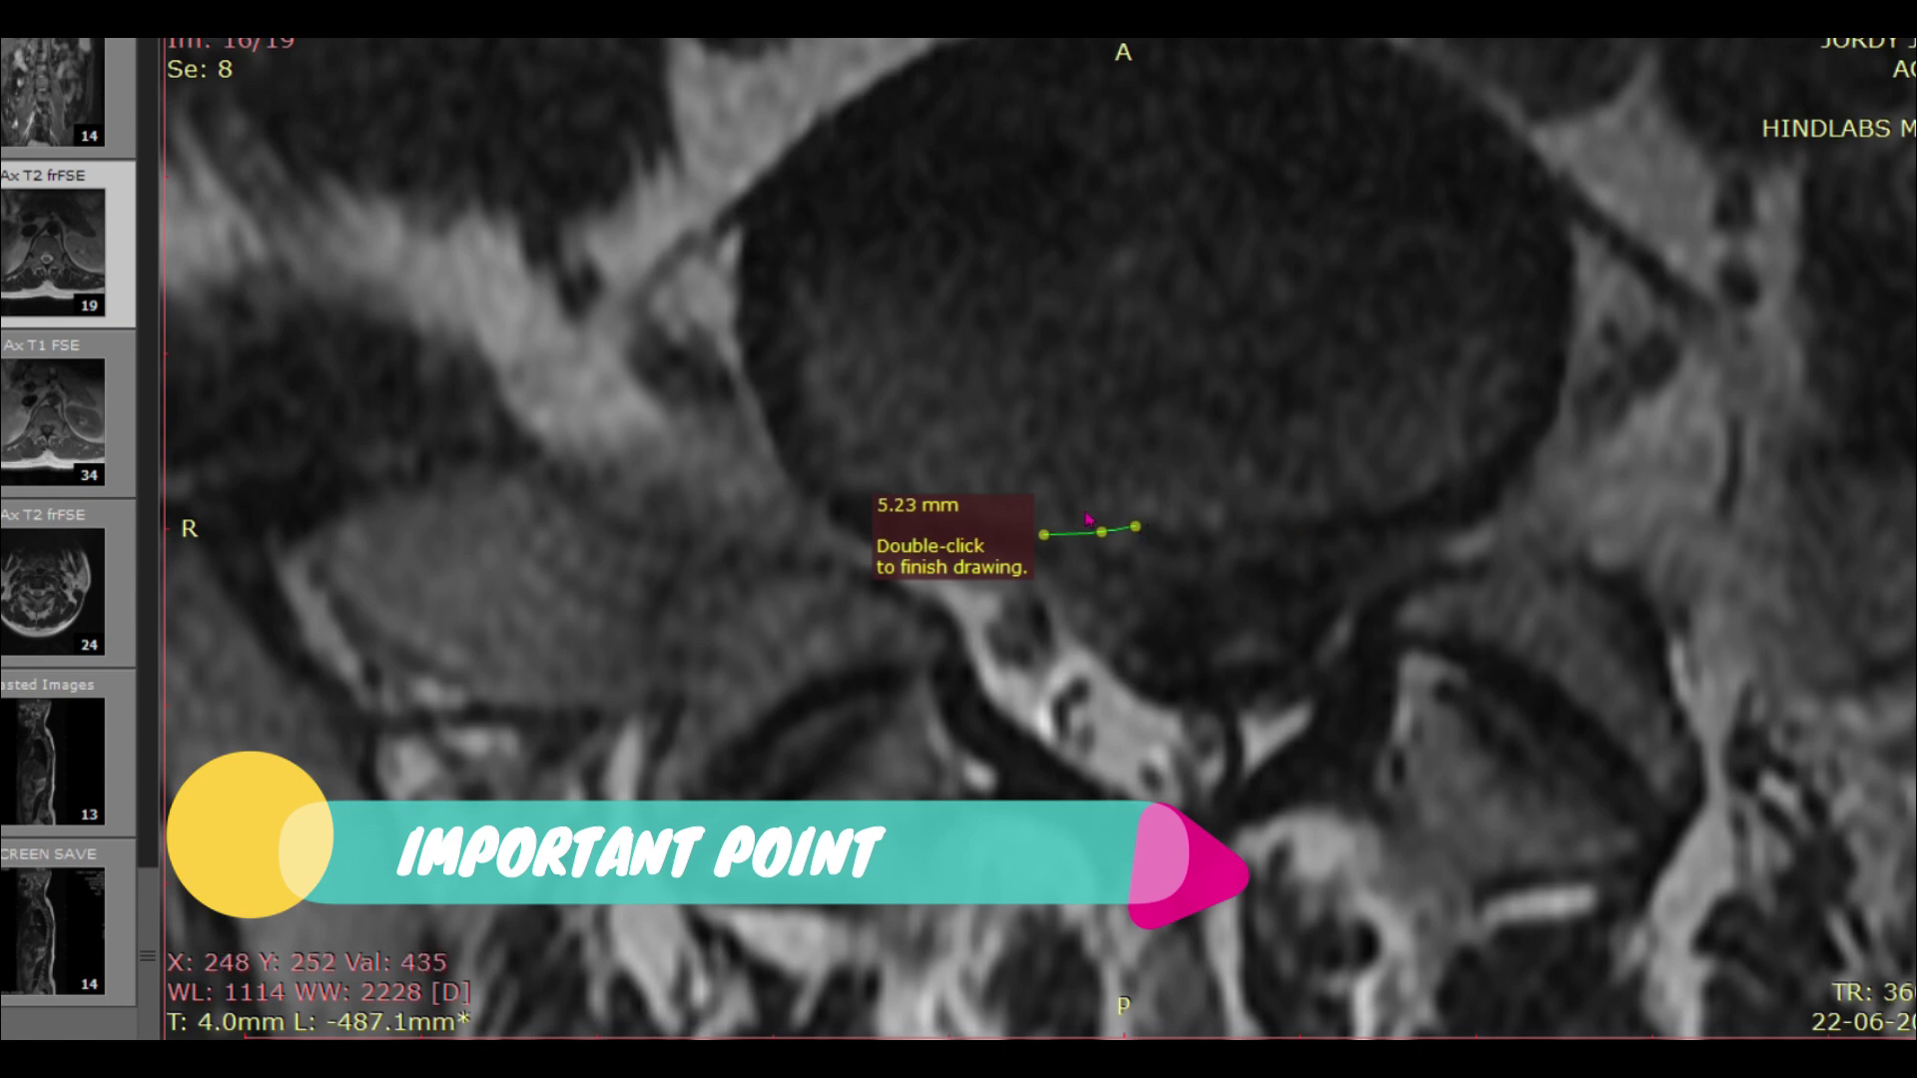
left_click(1145, 529)
left_click(1191, 541)
left_click(1256, 548)
left_click(1320, 554)
left_click(1337, 573)
left_click(1324, 625)
left_click(1305, 672)
left_click(1273, 694)
left_click(1205, 703)
left_click(1179, 690)
left_click(1136, 672)
left_click(1092, 630)
left_click(1064, 583)
left_click(1044, 555)
left_click(1019, 535)
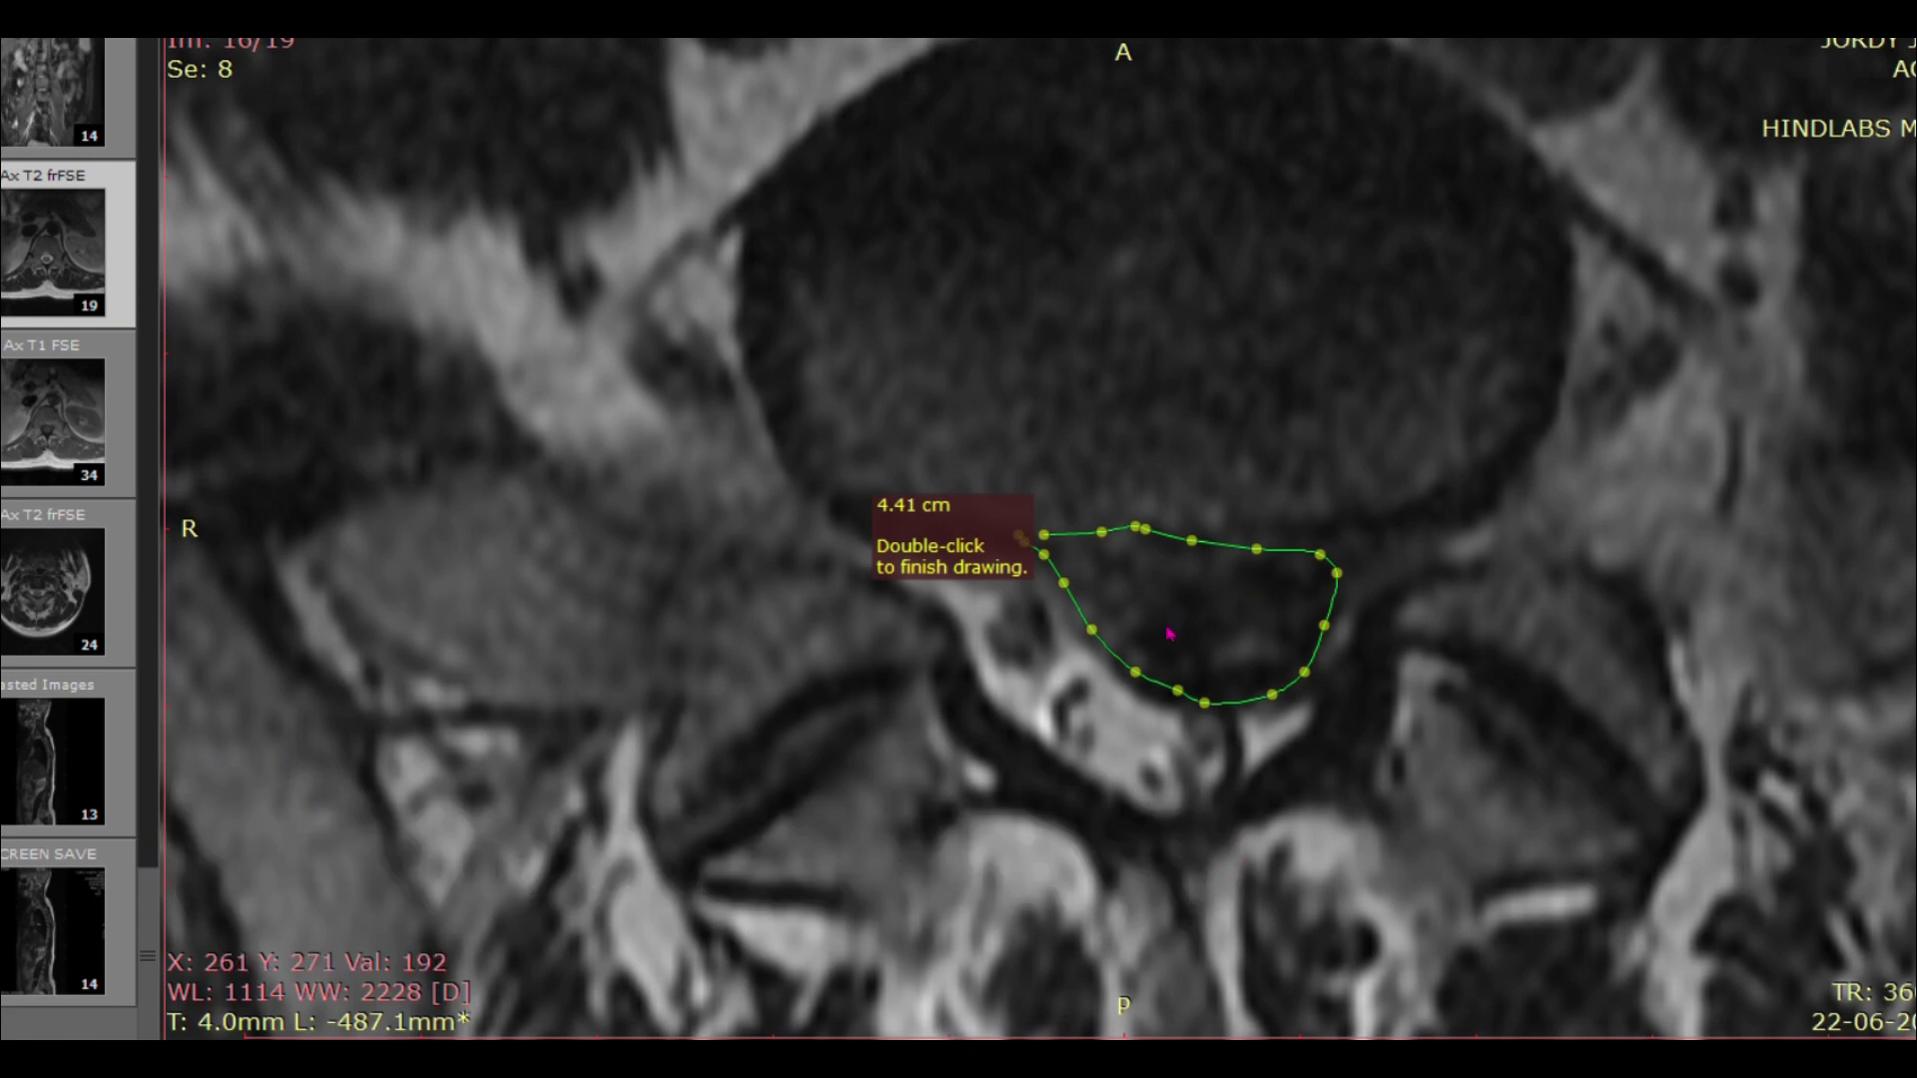
left_click(1267, 693)
double_click(1266, 694)
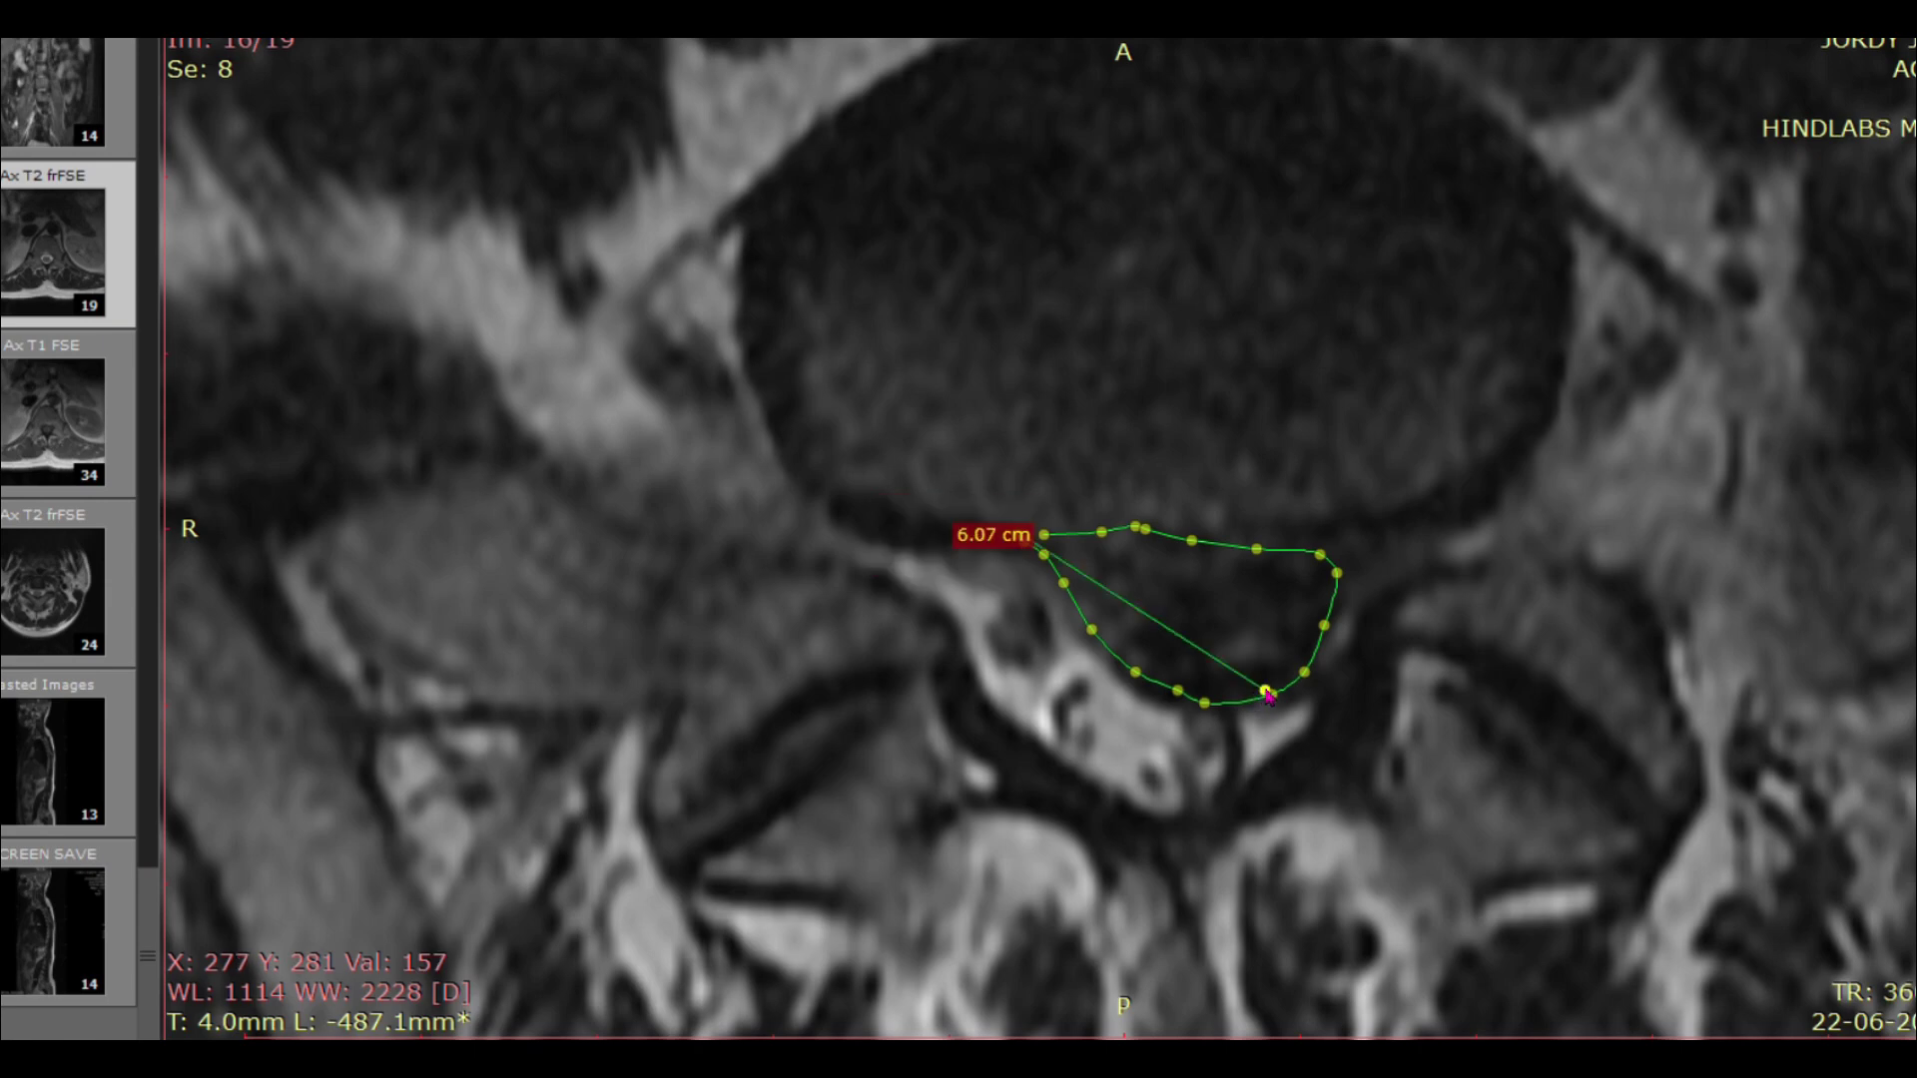
Step: Compare axial T2 slice 16 with the slices directly above and below around the disc protrusion
scroll(1248, 685, "up", 1)
scroll(1241, 685, "down", 2)
scroll(1223, 685, "up", 2)
scroll(1227, 686, "down", 1)
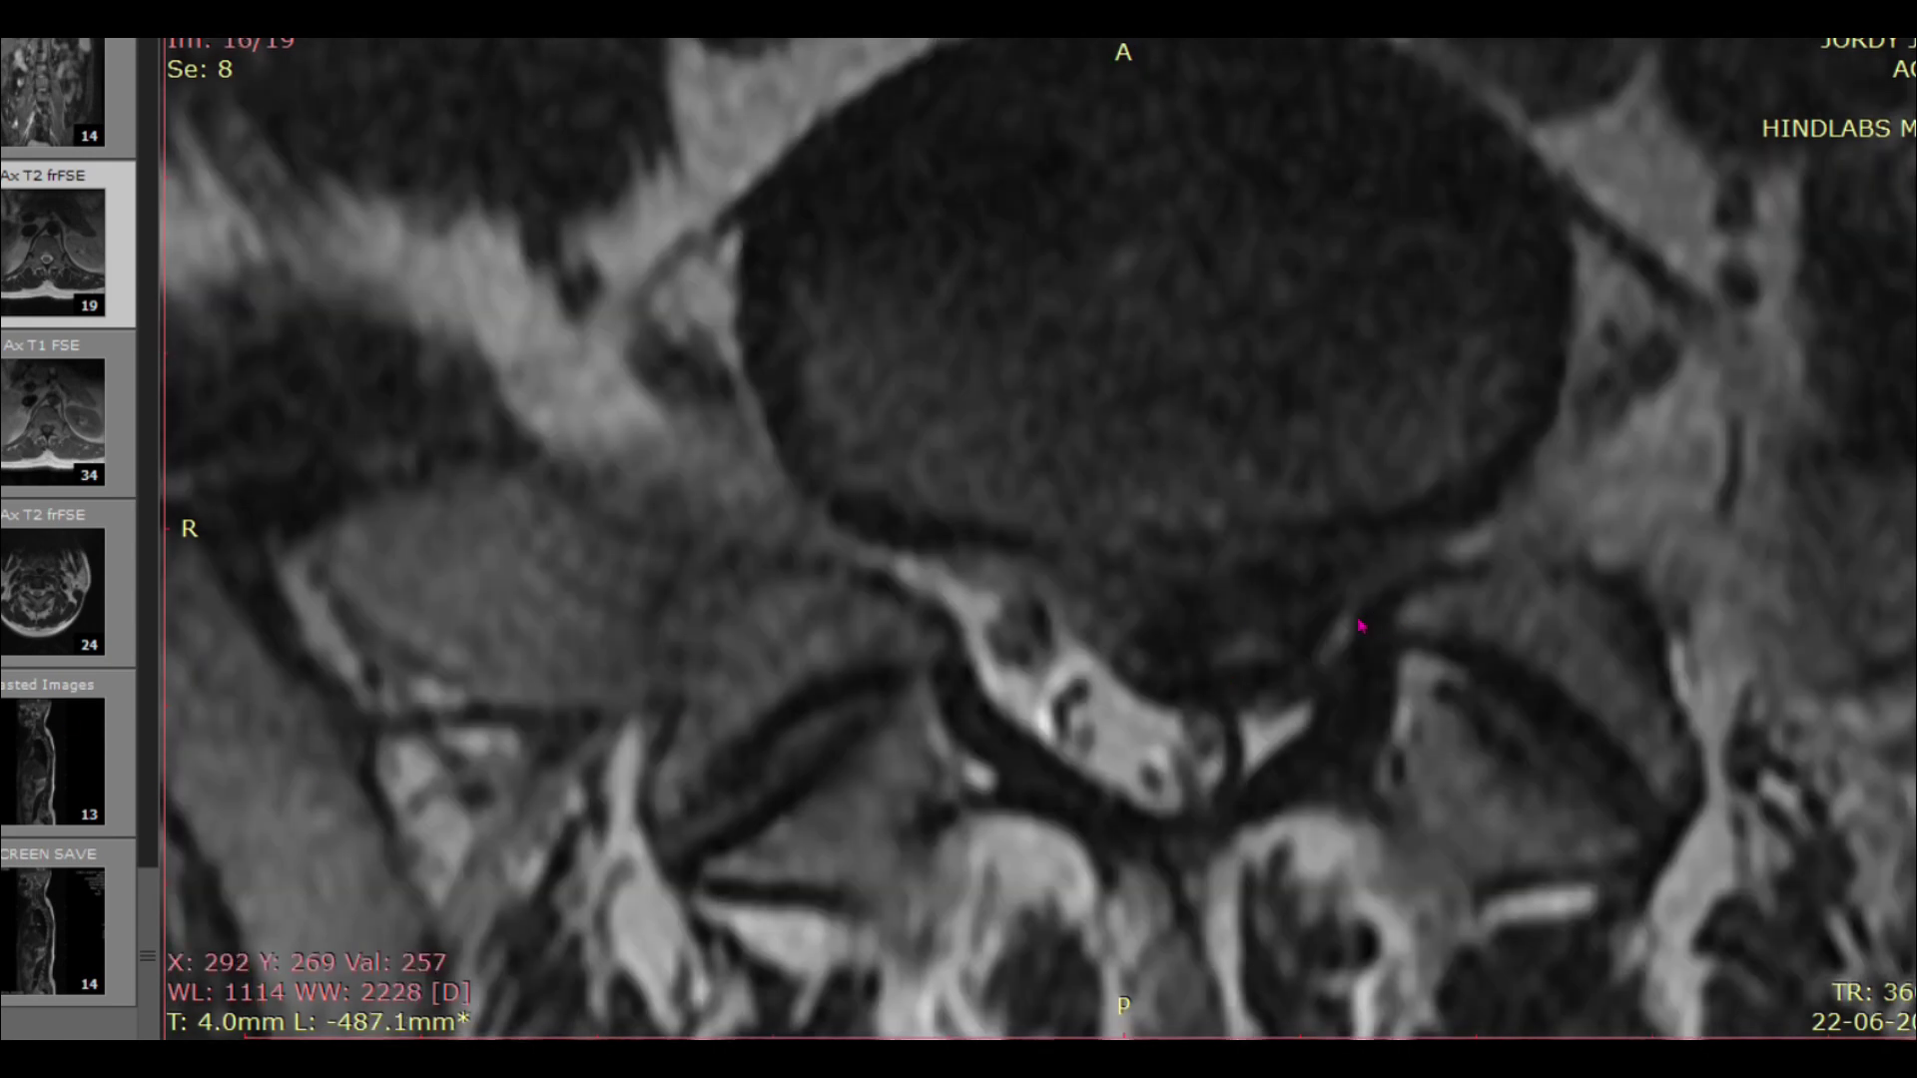
scroll(1212, 629, "down", 1)
scroll(1229, 618, "up", 1)
Step: Trace the small dark structure squeezed between the protrusion's left posterior edge and the bright fat behind it
left_click(1306, 649)
left_click(1265, 676)
left_click(1244, 698)
left_click(1269, 705)
left_click(1299, 691)
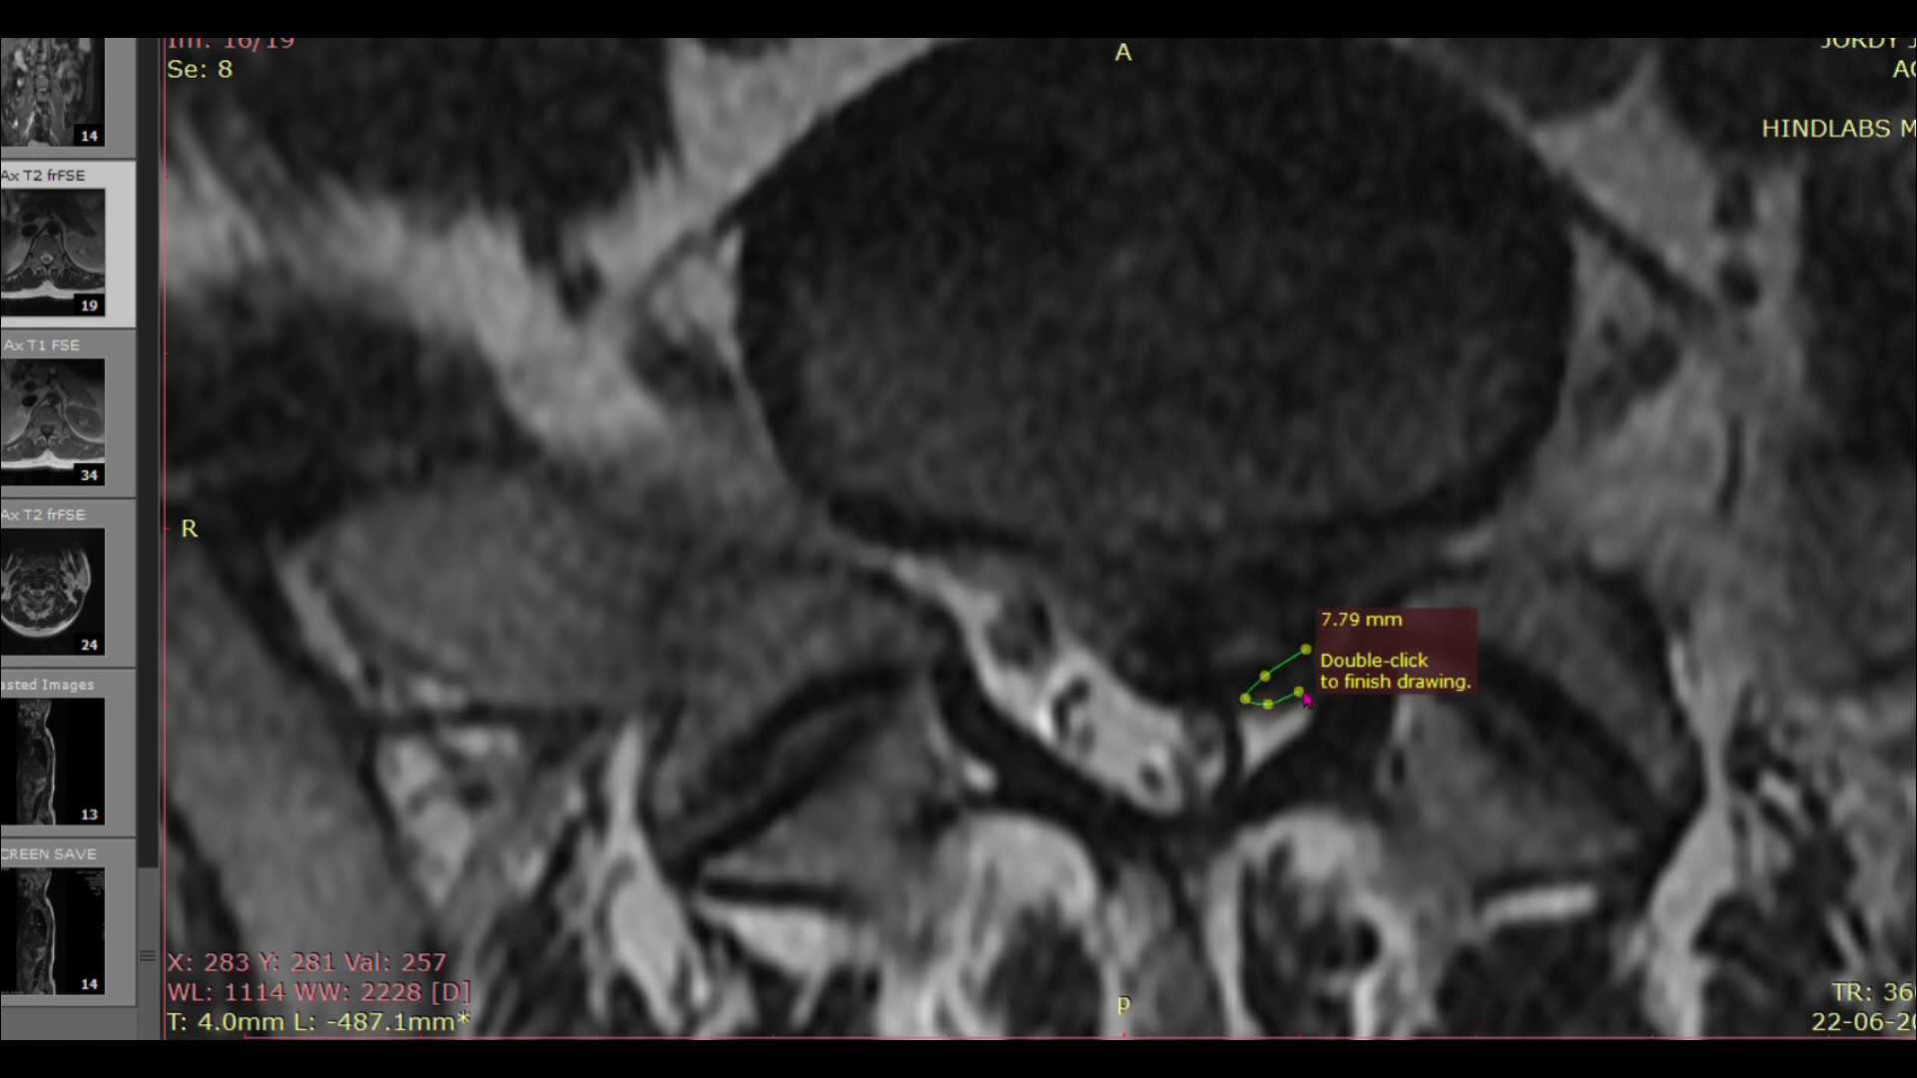
Step: Follow the left nerve root and the displaced thecal sac through the axial slices around the disc protrusion
scroll(1301, 770, "down", 1)
scroll(1301, 770, "up", 1)
scroll(1303, 770, "down", 1)
scroll(1330, 711, "up", 1)
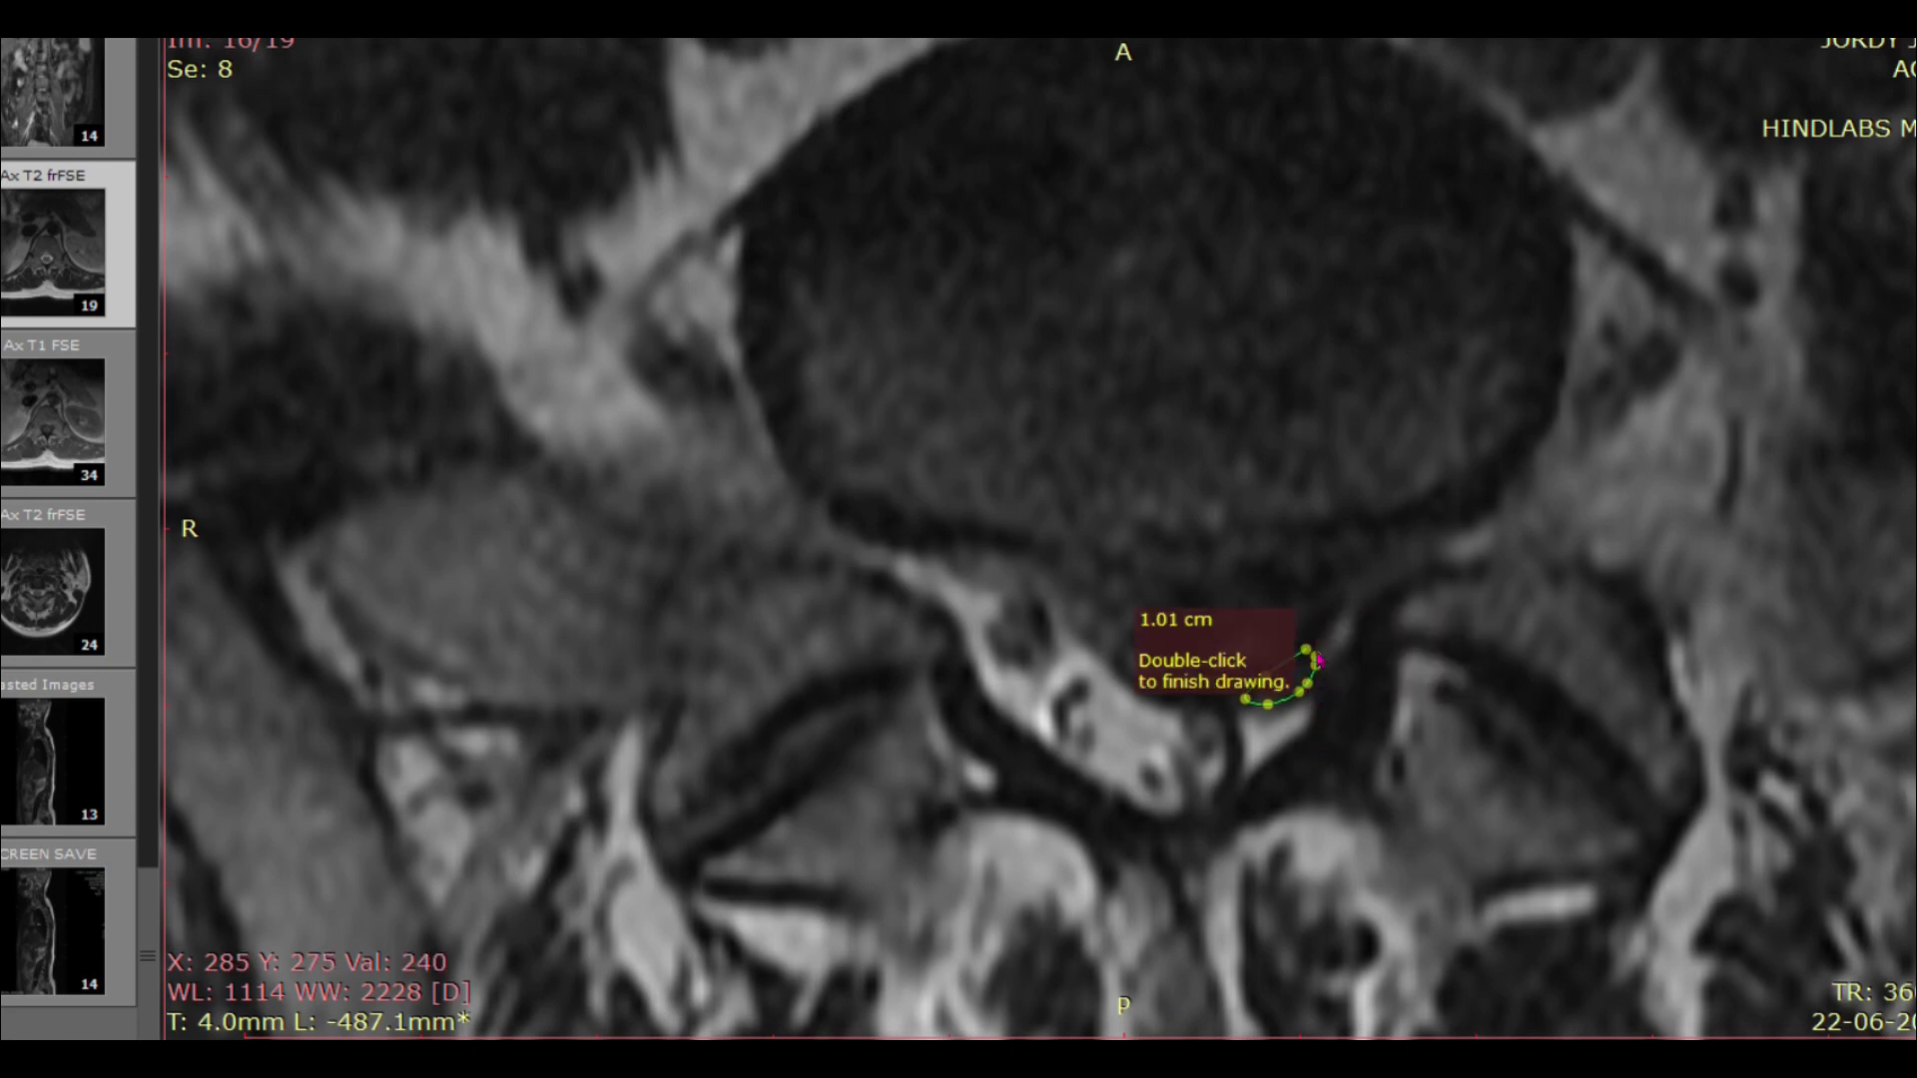
scroll(1430, 579, "down", 2)
scroll(1432, 577, "up", 2)
scroll(1434, 577, "down", 2)
scroll(1434, 580, "up", 1)
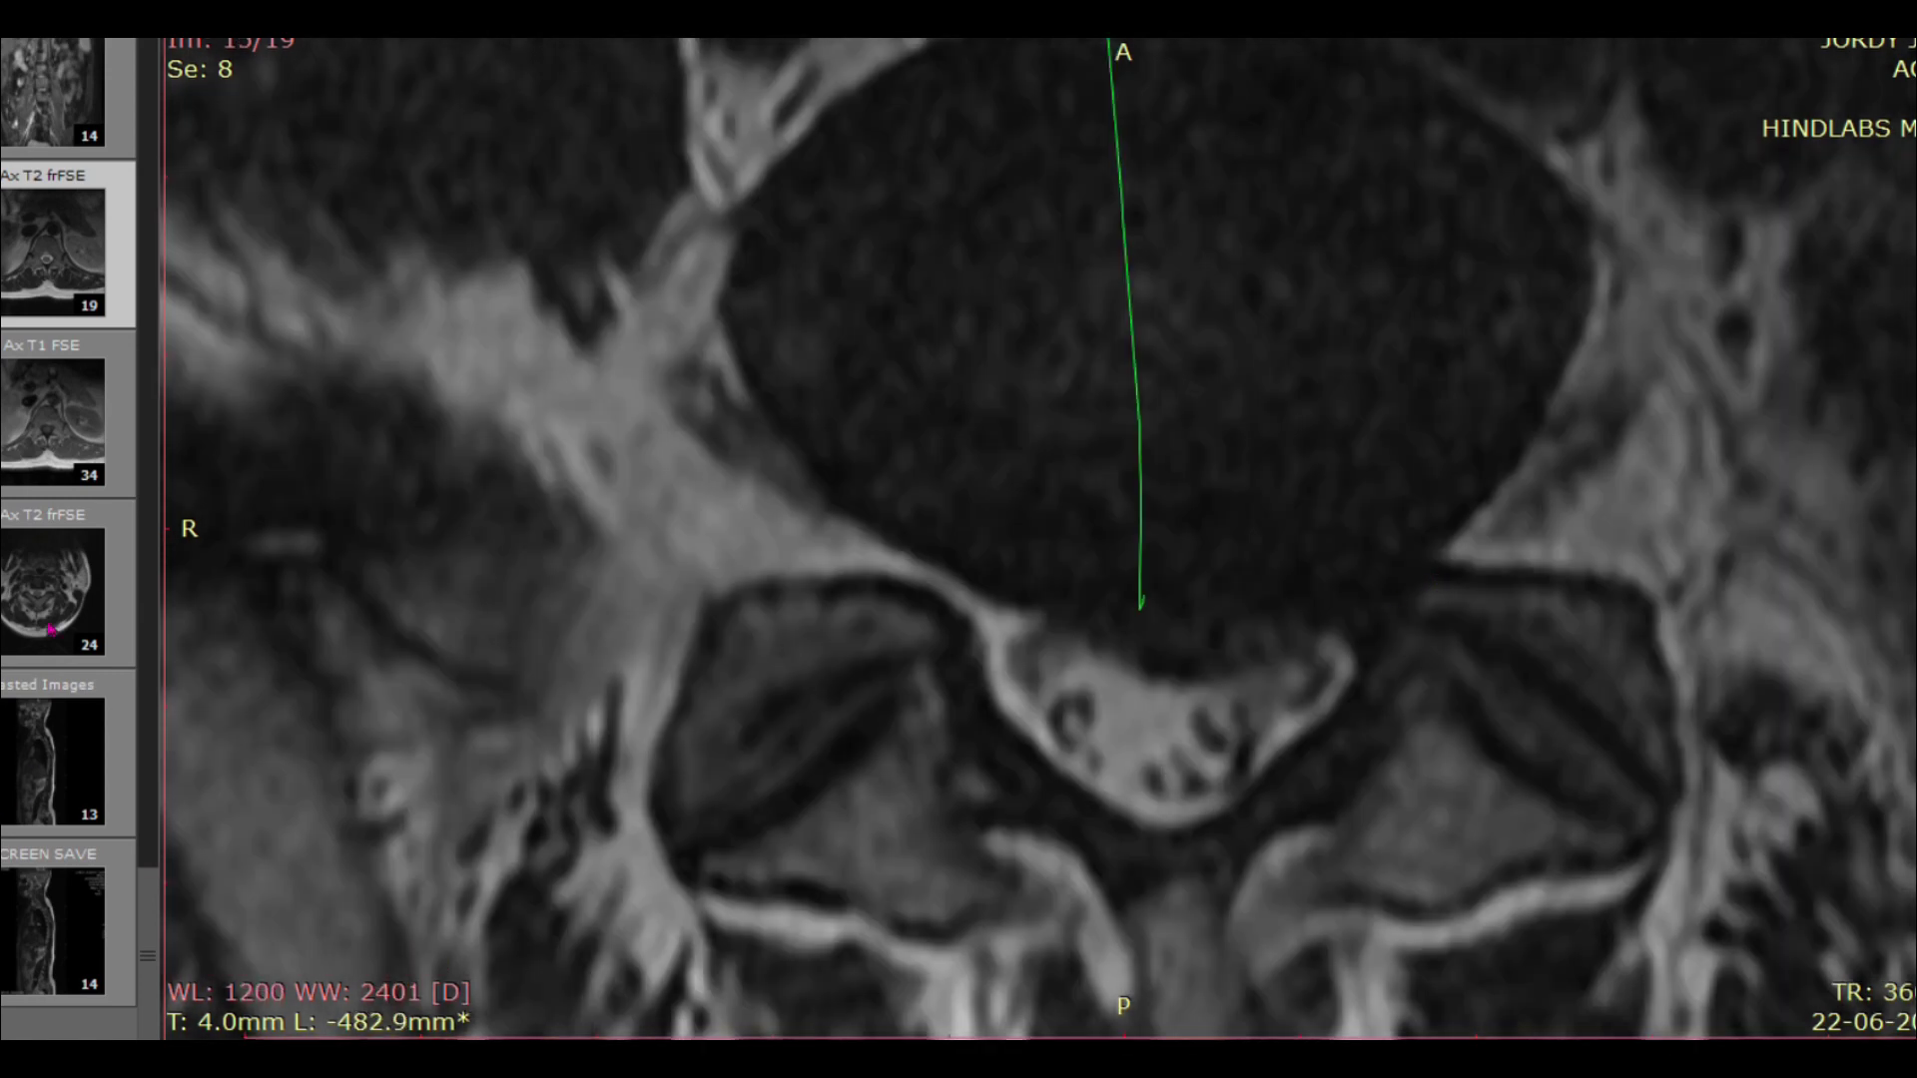
Step: Return from the enlarged axial image to the side-by-side view of the sagittal Pasted Images and axial T2 series
scroll(64, 488, "up", 1)
scroll(64, 489, "up", 2)
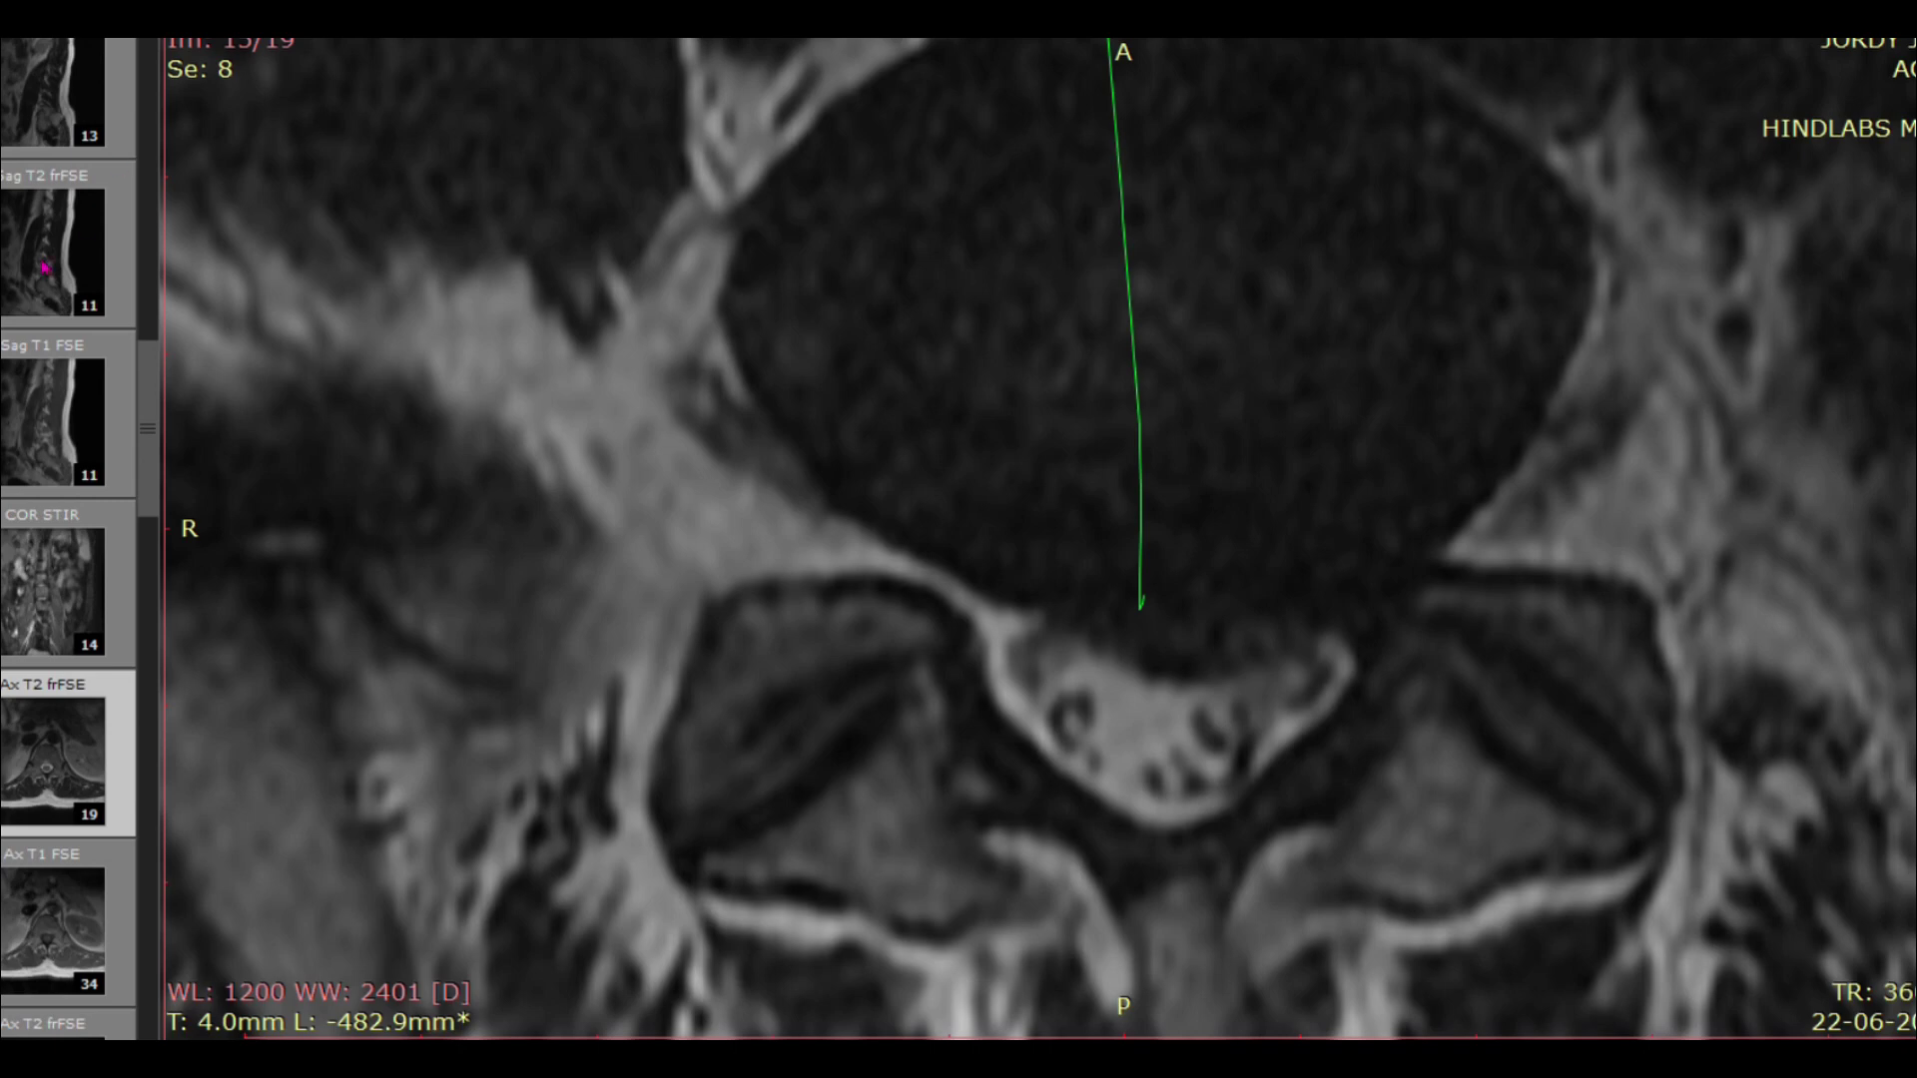
double_click(344, 42)
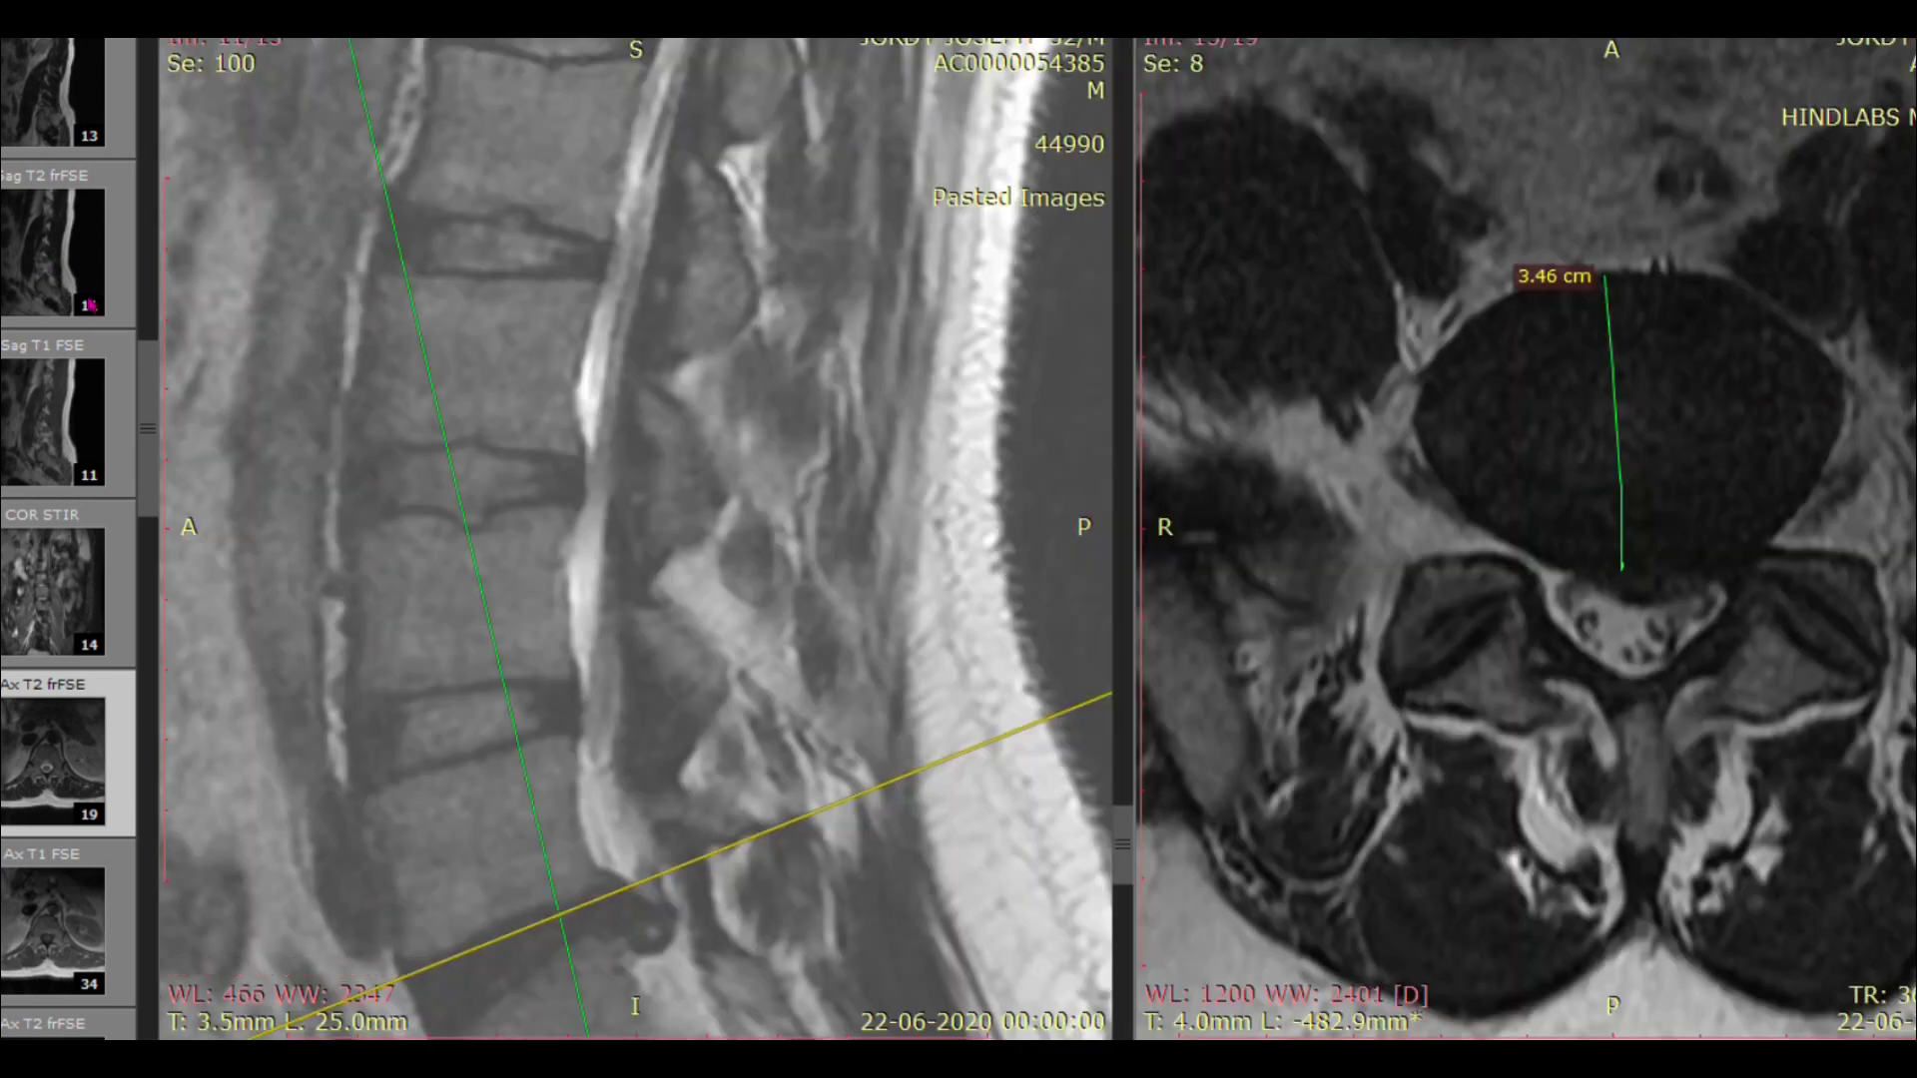
Step: Move the sagittal series to parasagittal slice 13 through the neural foramina, with the lumbosacral level in view
scroll(333, 497, "down", 1)
scroll(332, 496, "up", 1)
left_click(654, 906)
scroll(658, 940, "down", 2)
scroll(658, 941, "down", 2)
scroll(661, 941, "up", 2)
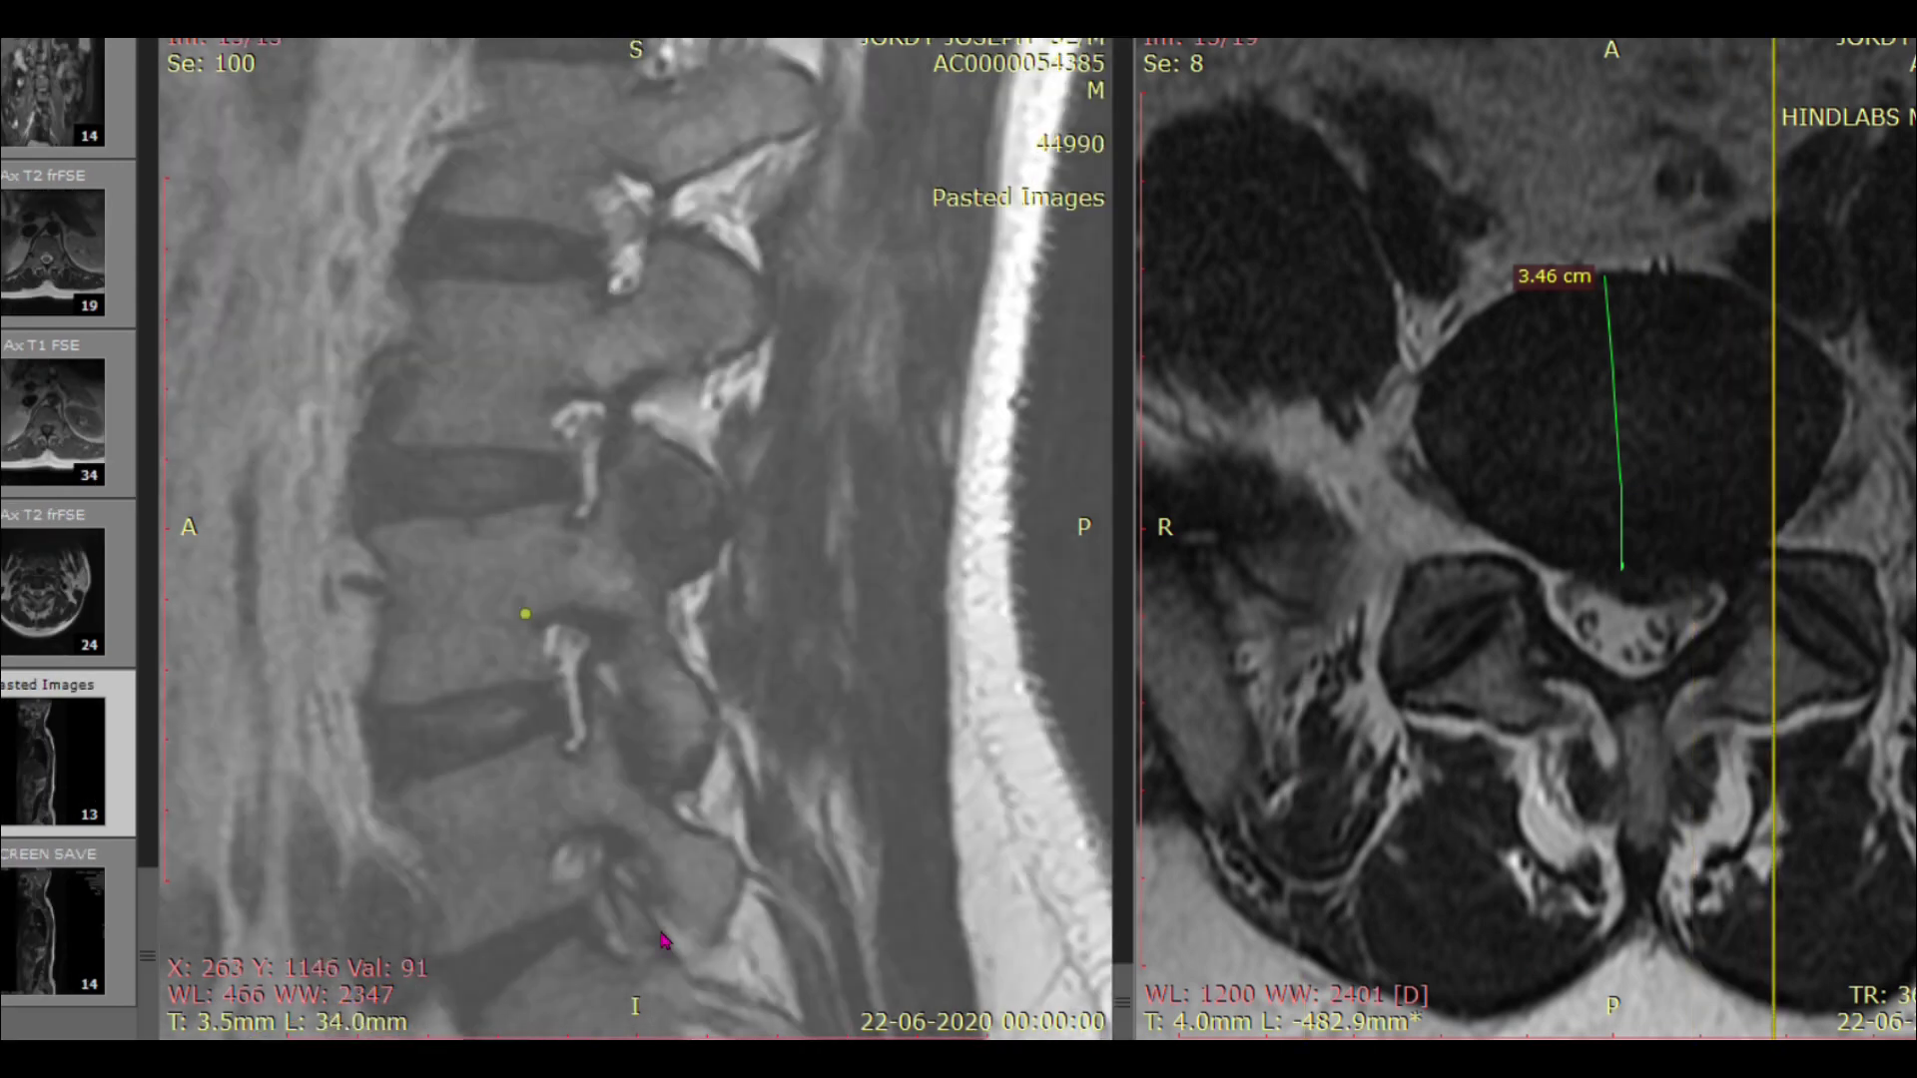
scroll(664, 941, "down", 4)
scroll(669, 940, "up", 4)
scroll(644, 587, "up", 1)
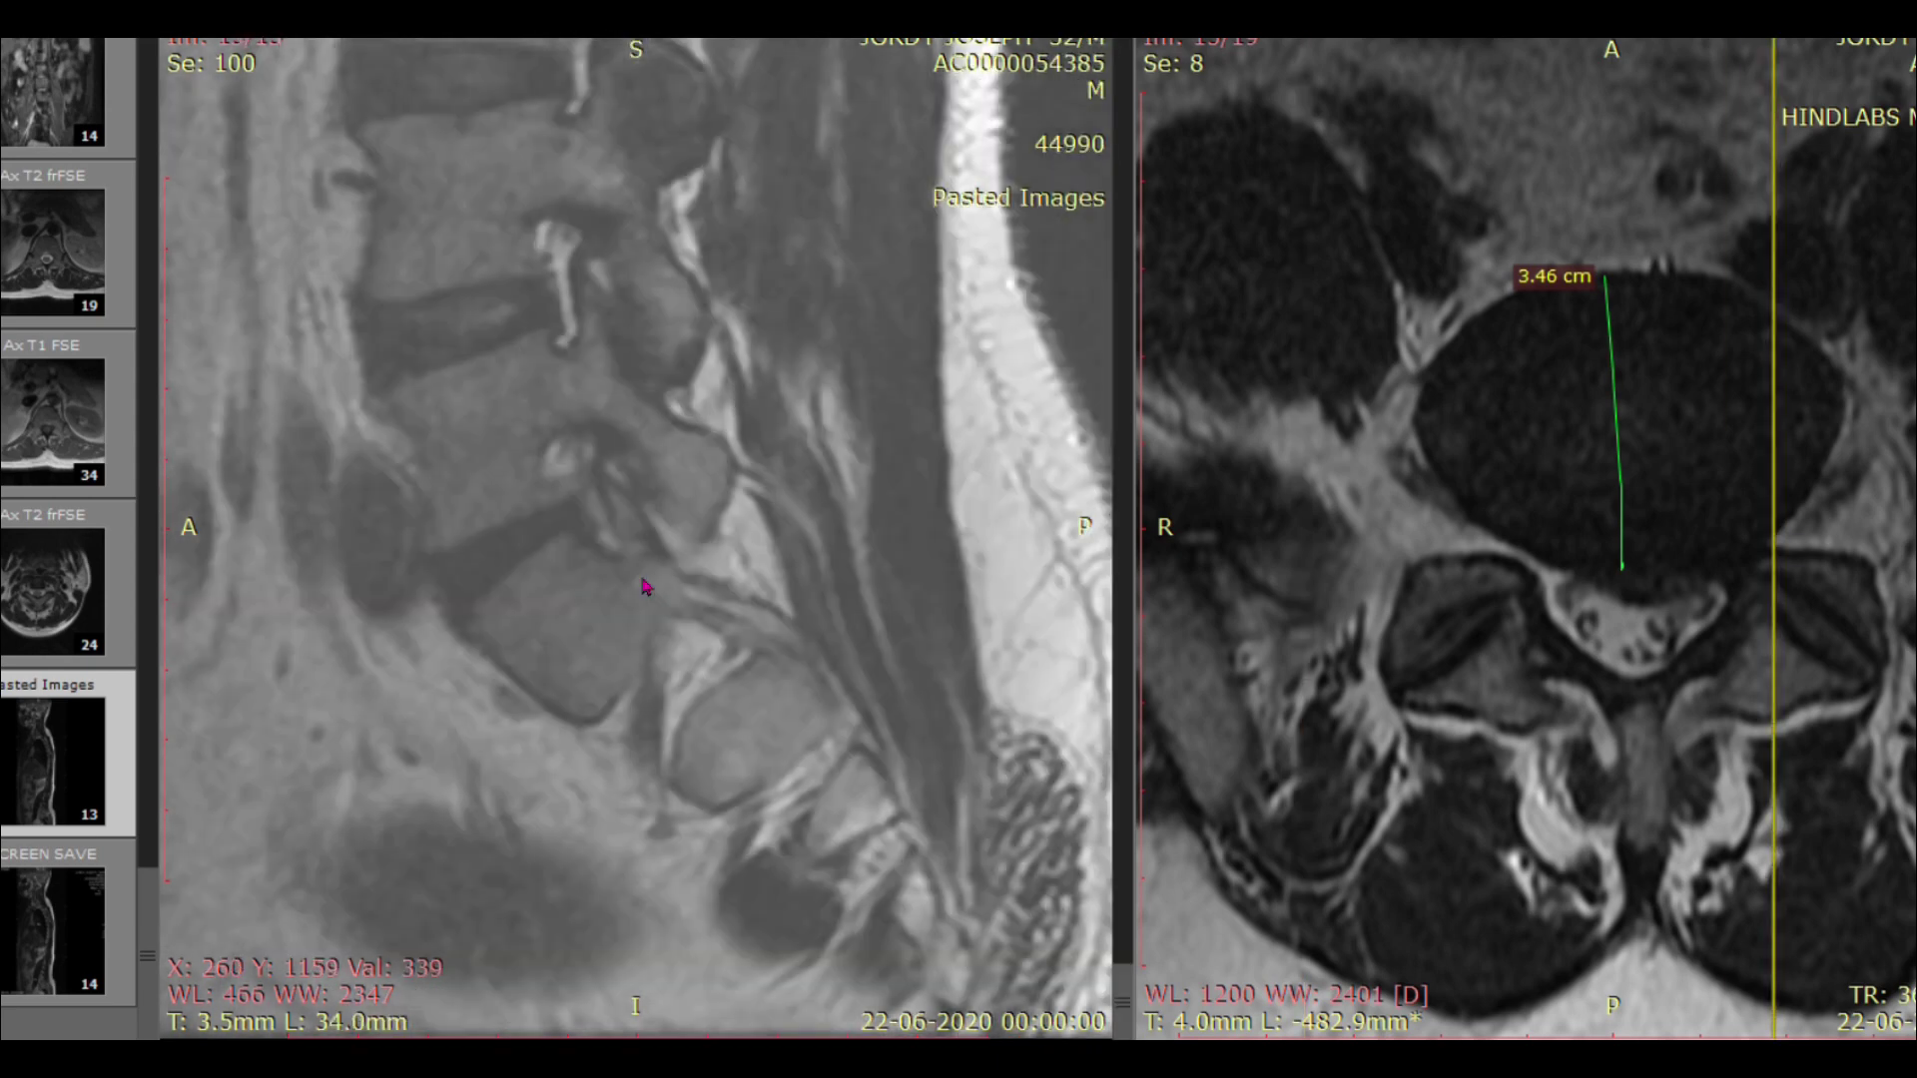
Step: Compare the lumbar neural foramina across the sagittal slices on both sides of the midline
scroll(644, 587, "up", 3)
scroll(644, 587, "down", 4)
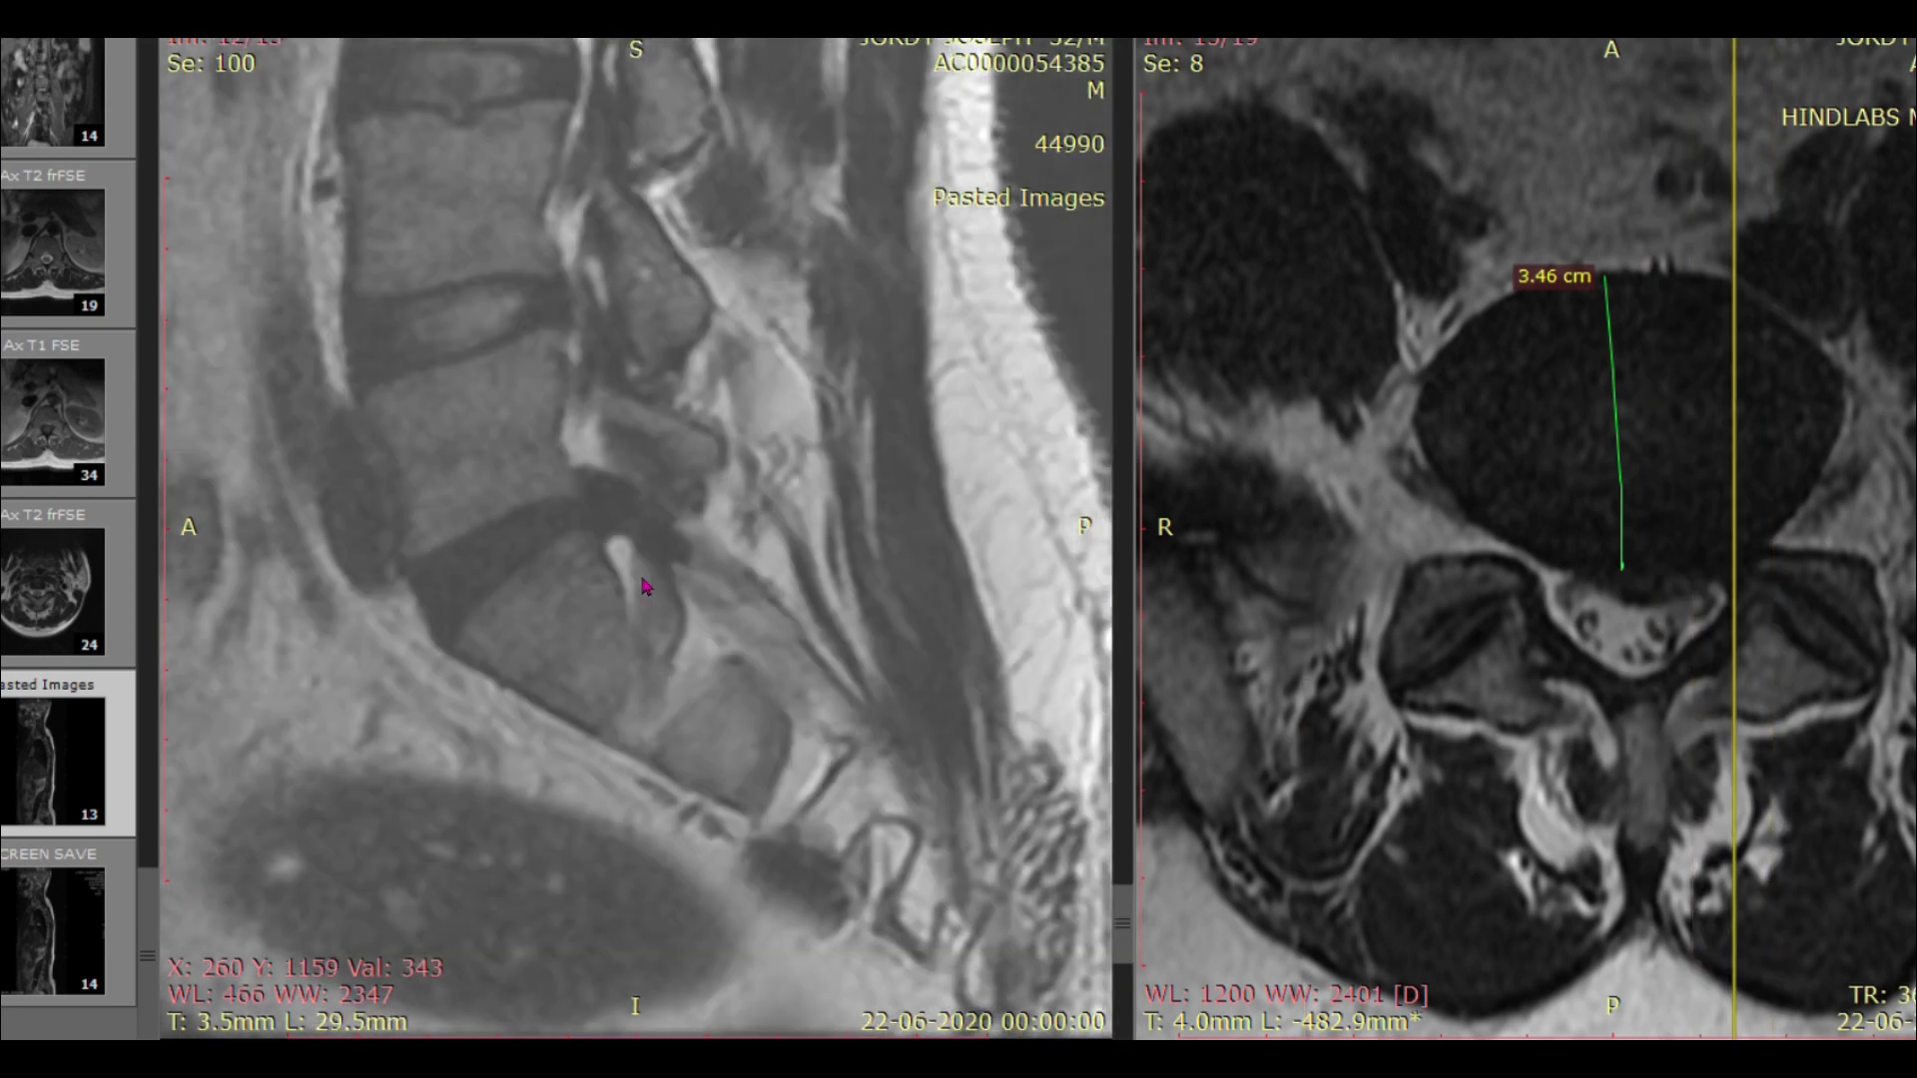
scroll(633, 462, "up", 10)
scroll(601, 481, "down", 9)
scroll(571, 454, "up", 11)
scroll(587, 489, "down", 12)
Step: Examine the lumbosacral disc and its relation to the canal on axial T2 slices 14 to 16
left_click(1266, 663)
scroll(1267, 679, "up", 1)
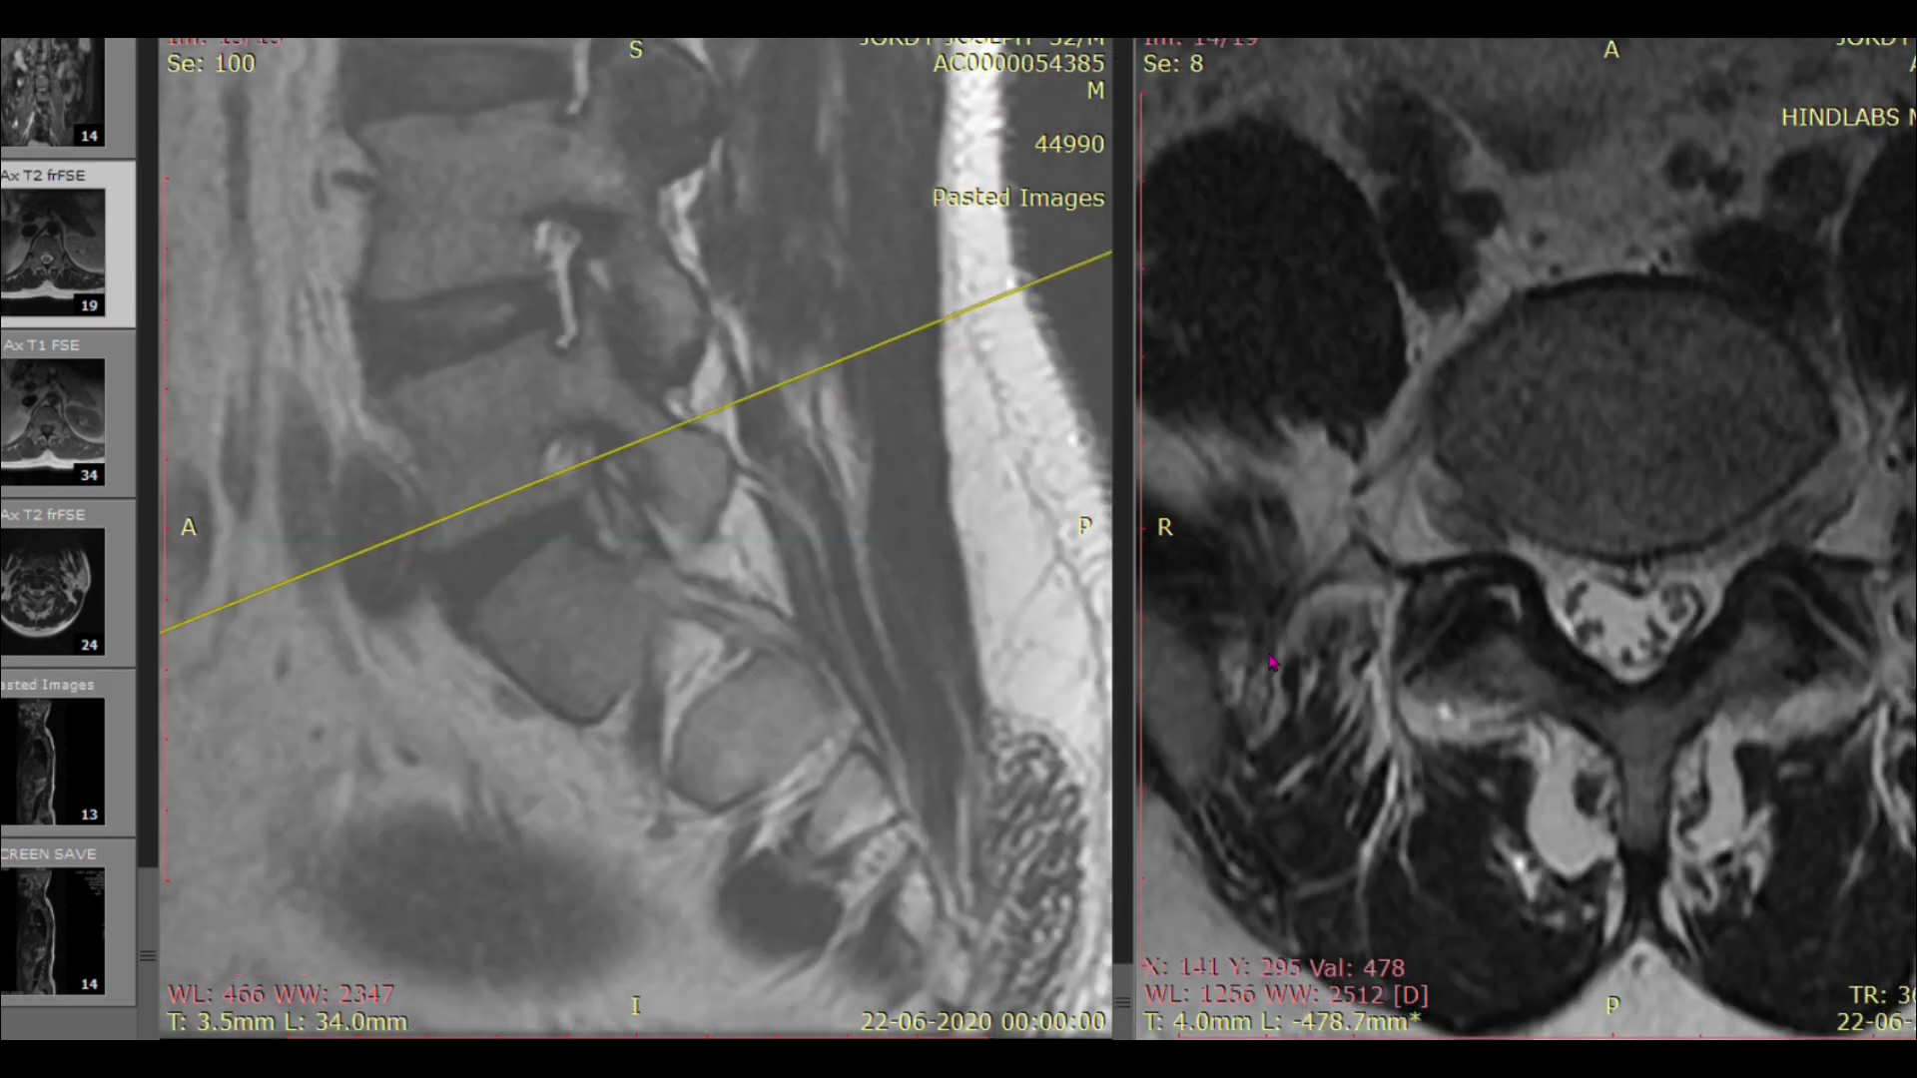
scroll(1268, 715, "down", 1)
scroll(1270, 717, "down", 1)
scroll(1276, 719, "up", 1)
scroll(1283, 721, "down", 1)
scroll(1703, 584, "down", 1)
scroll(1702, 584, "up", 1)
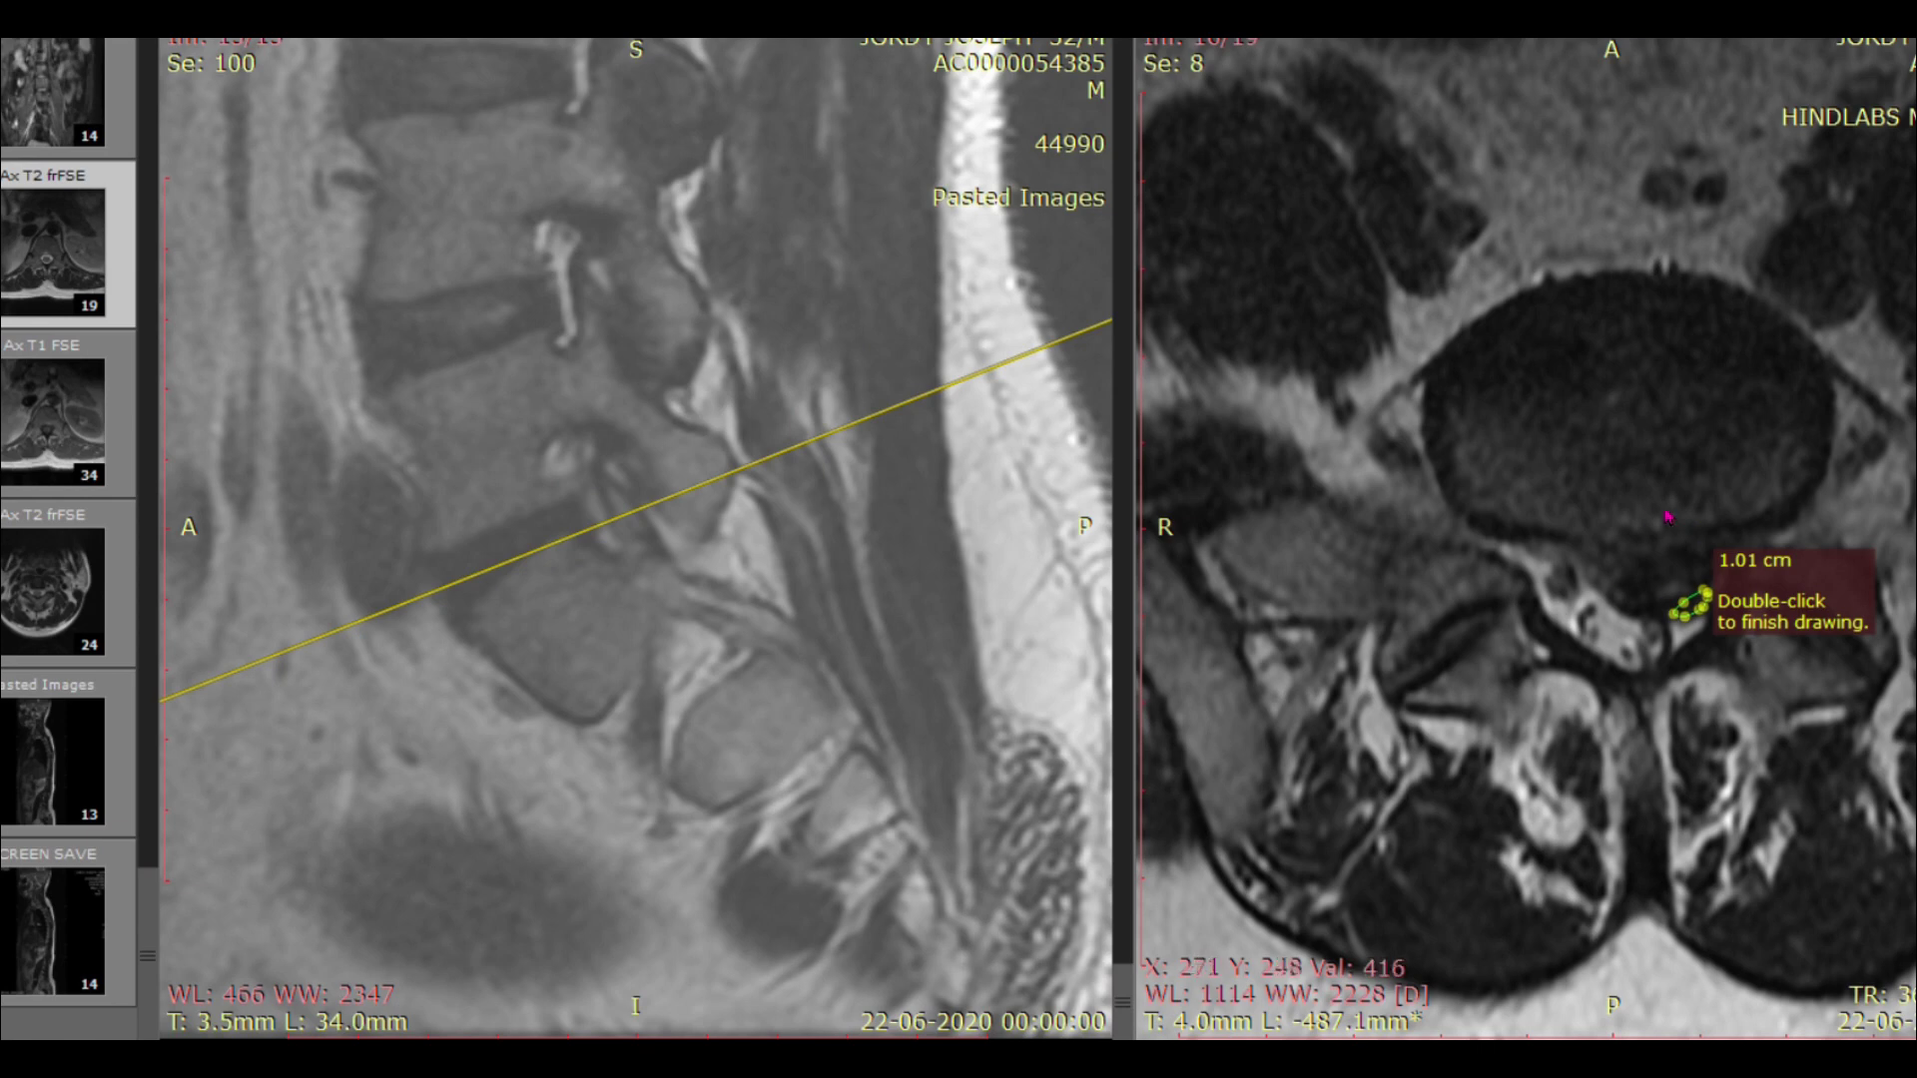
Step: Follow the nerve roots down to axial T2 slice 18 below the disc and back up to slice 14
scroll(1675, 626, "down", 1)
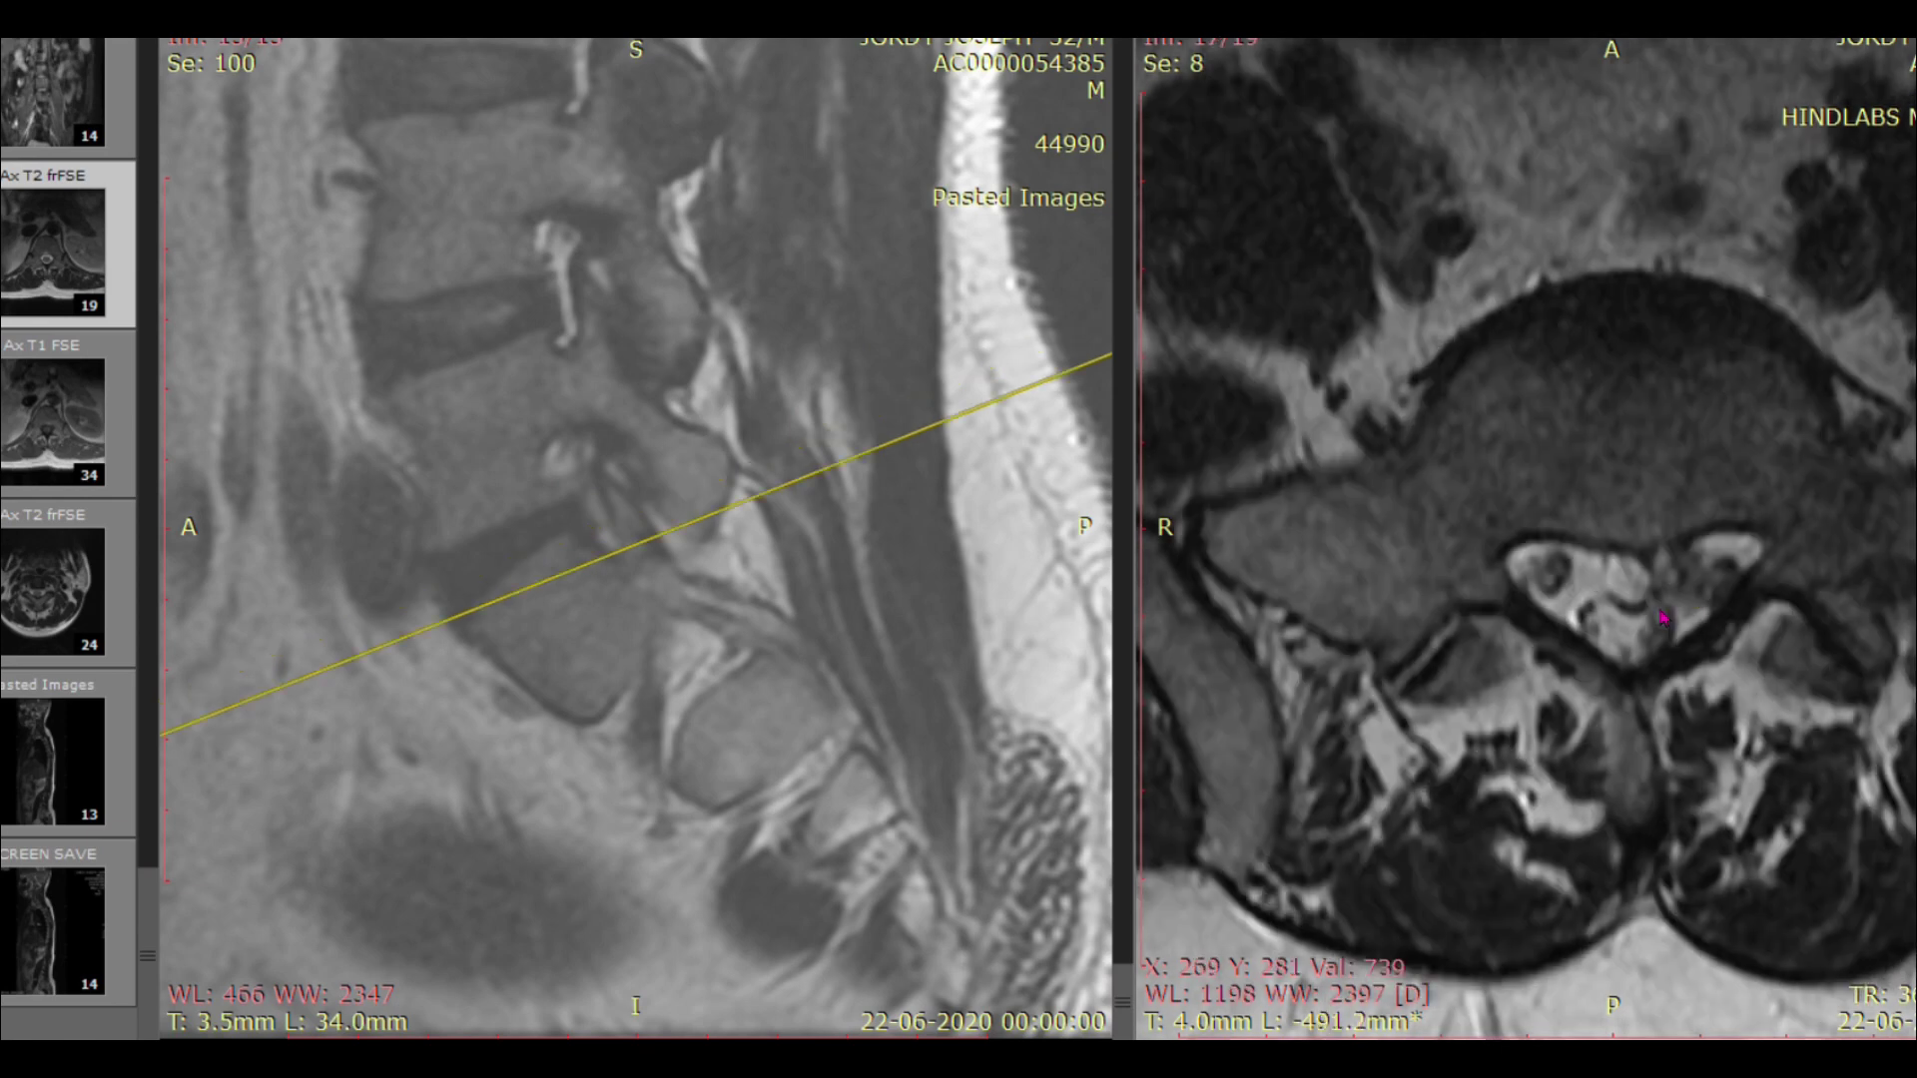
scroll(1678, 629, "down", 1)
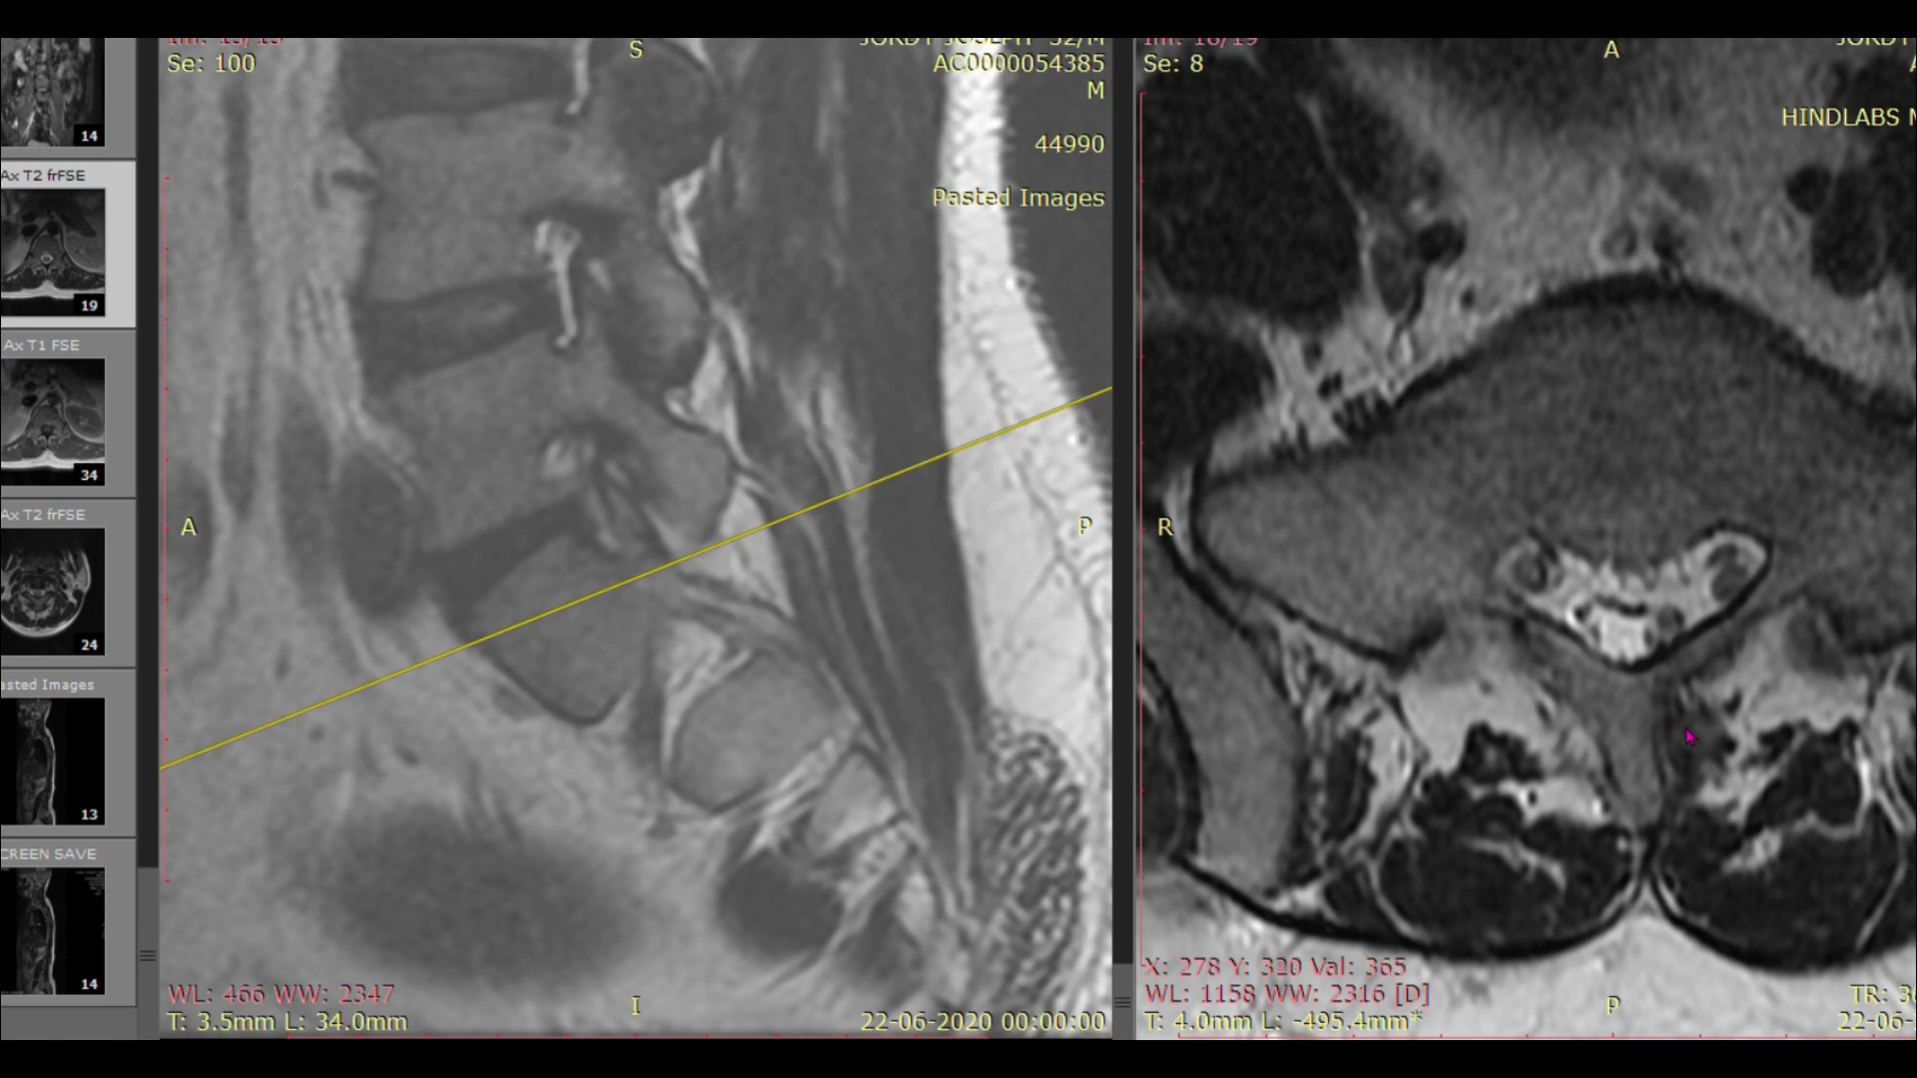
scroll(1701, 734, "up", 1)
scroll(1700, 734, "up", 2)
scroll(1697, 739, "down", 1)
scroll(1698, 741, "up", 3)
scroll(1695, 747, "down", 2)
scroll(1689, 759, "up", 1)
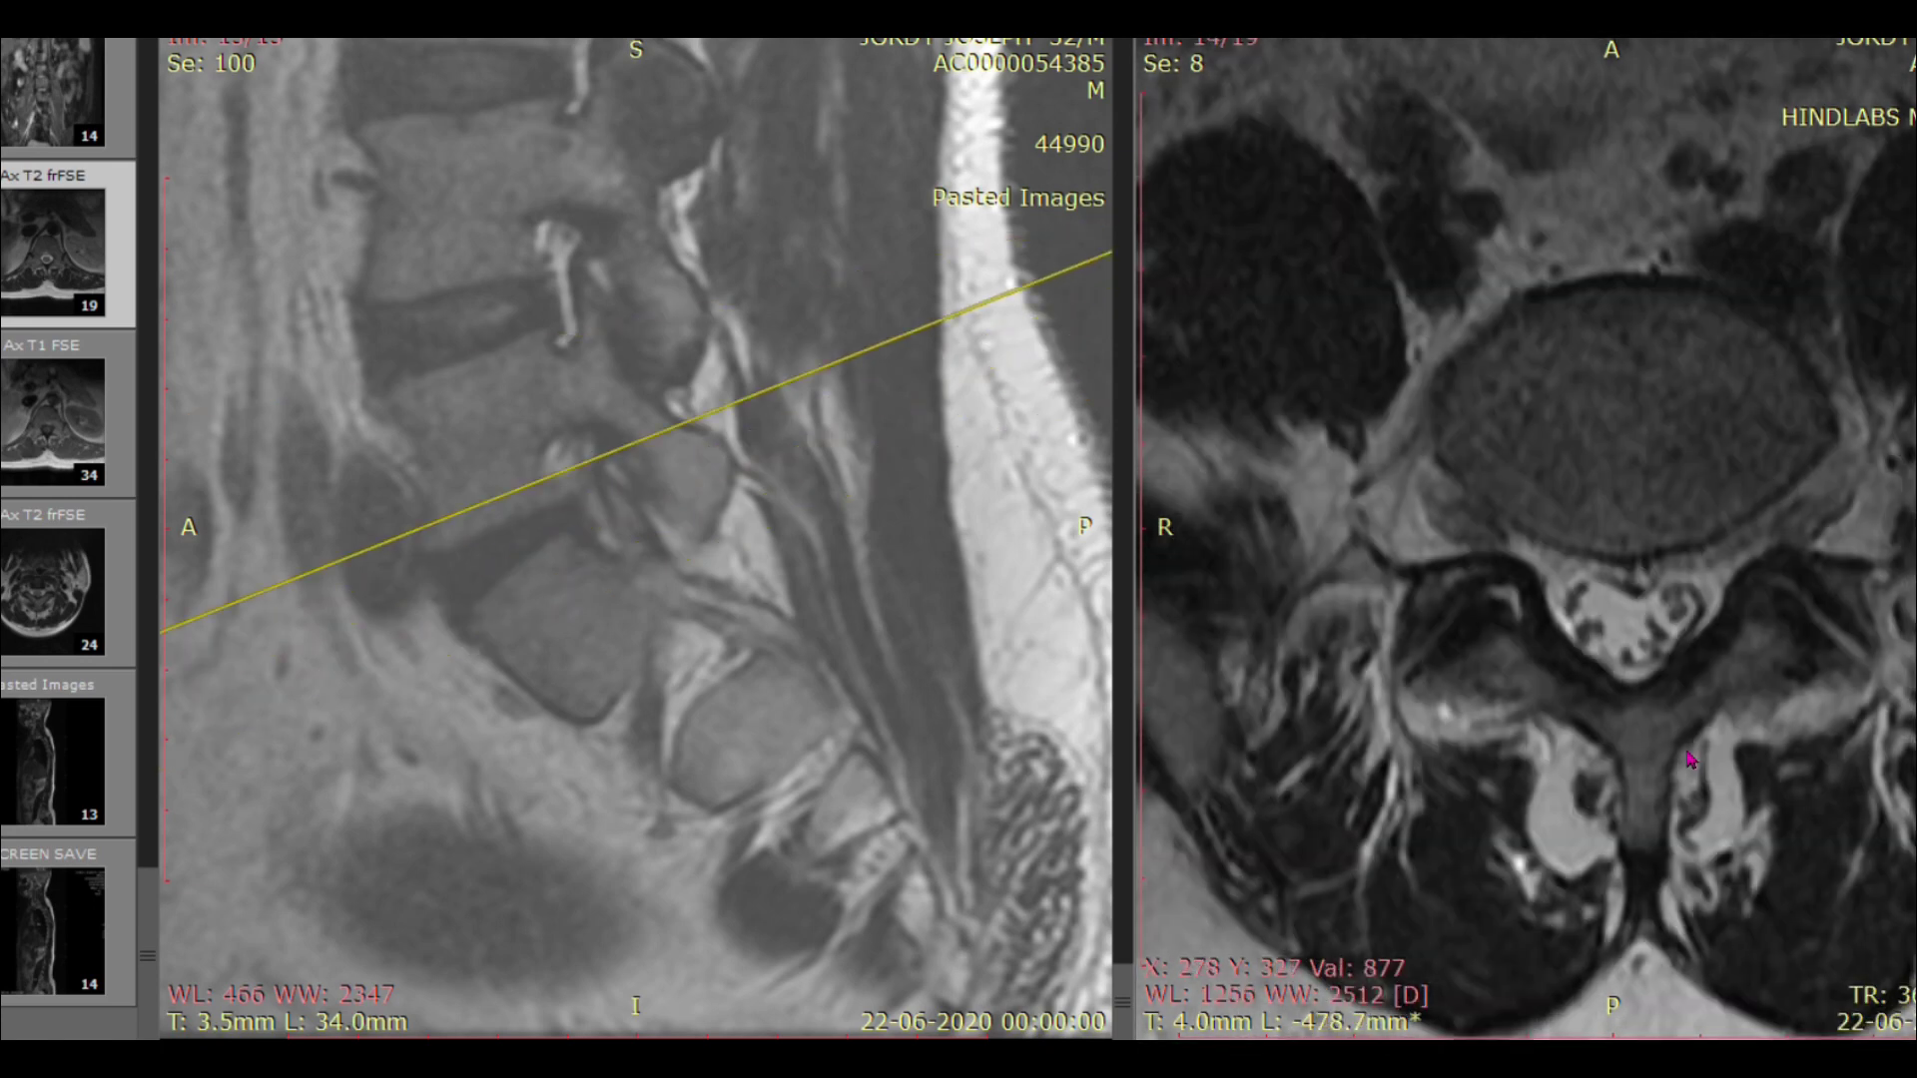
Step: Run through the sagittal series from its first slice to slice 13 and settle on slice 12
scroll(299, 535, "up", 2)
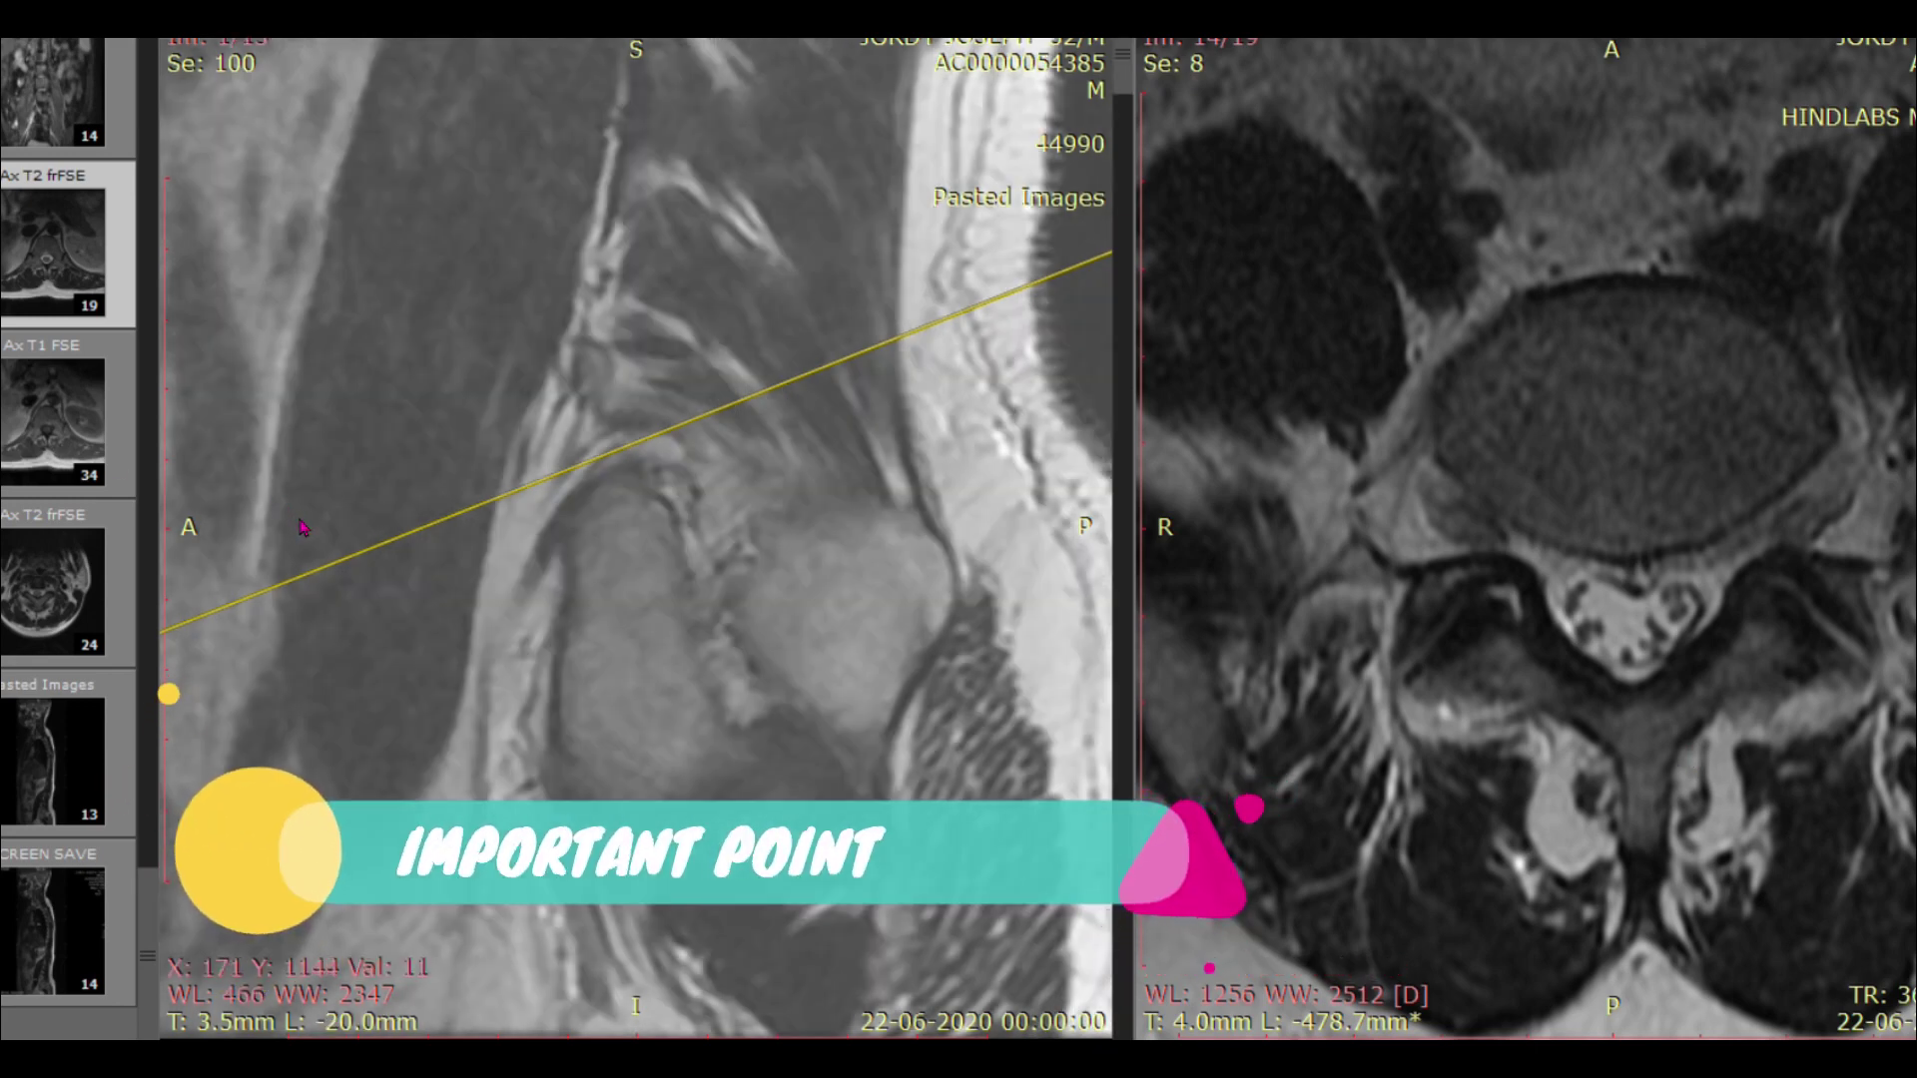
scroll(308, 532, "down", 1)
scroll(306, 533, "down", 1)
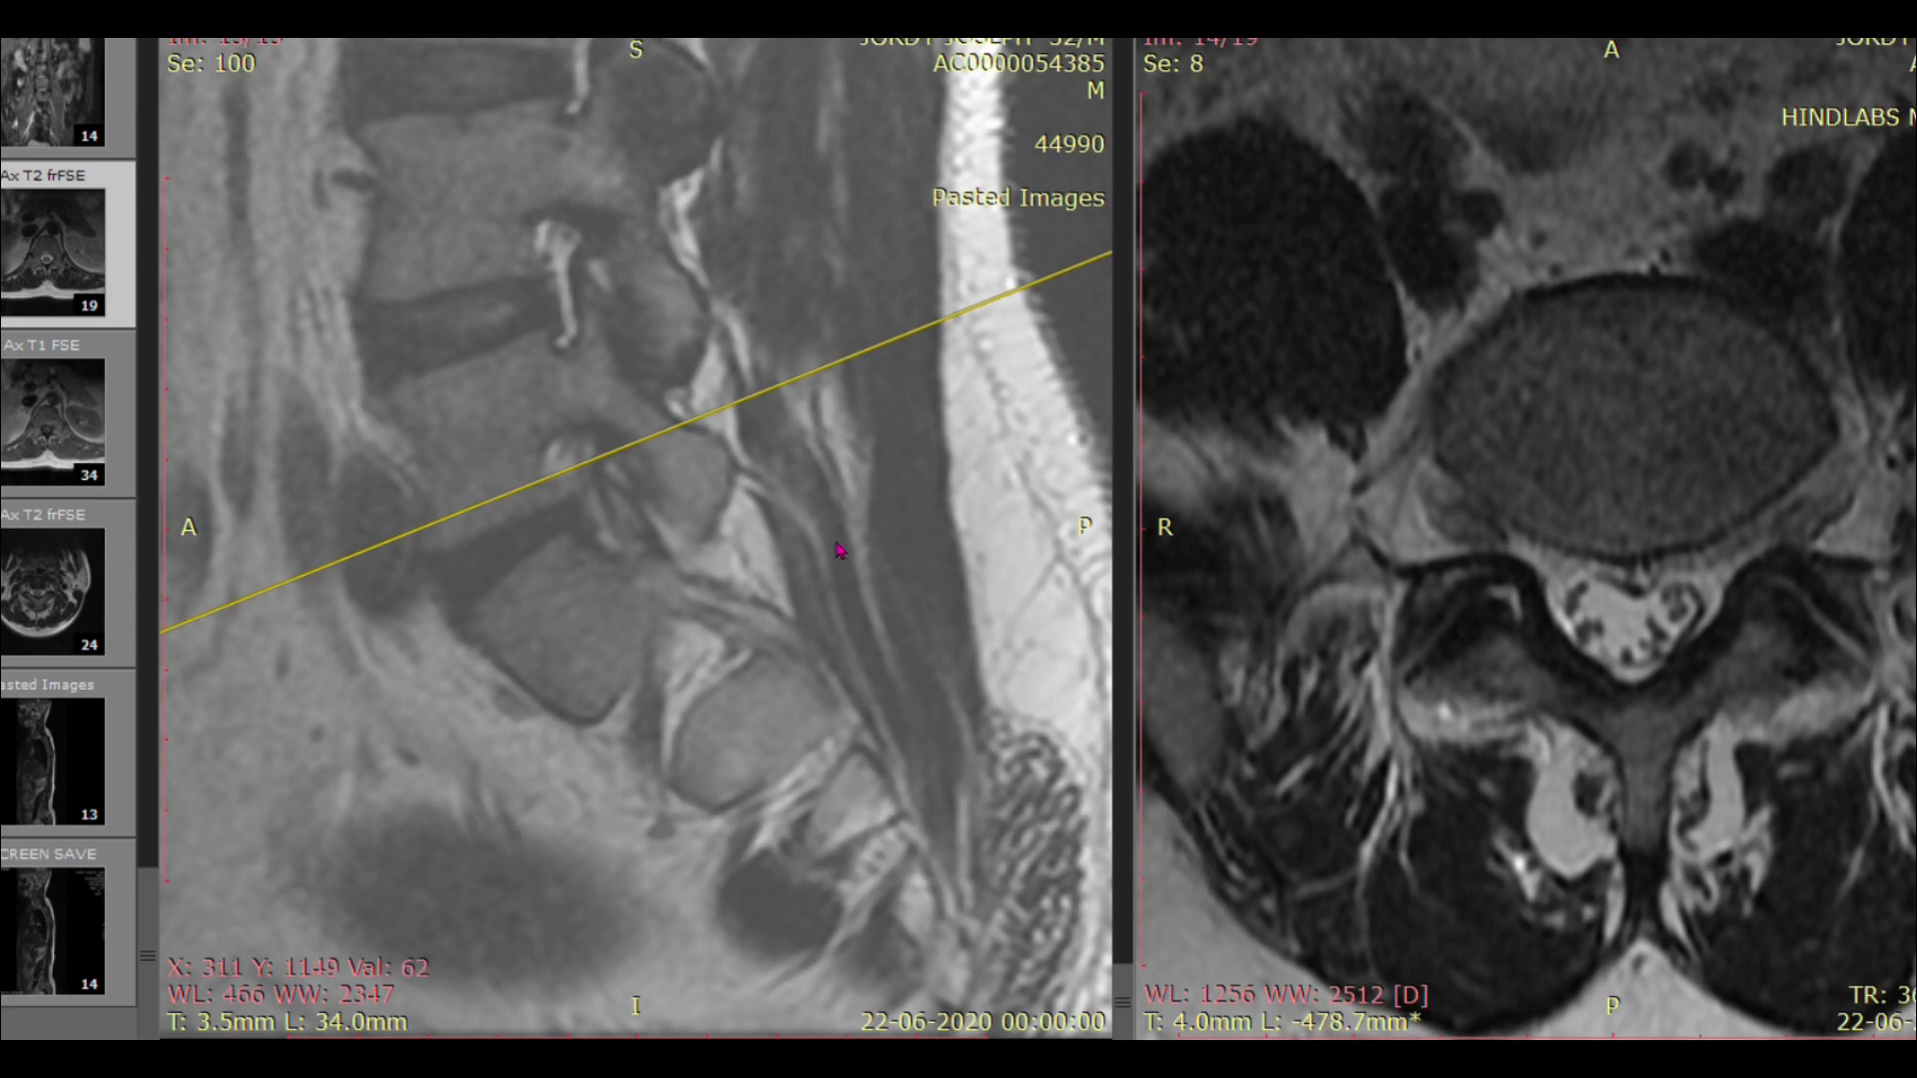
scroll(782, 609, "up", 3)
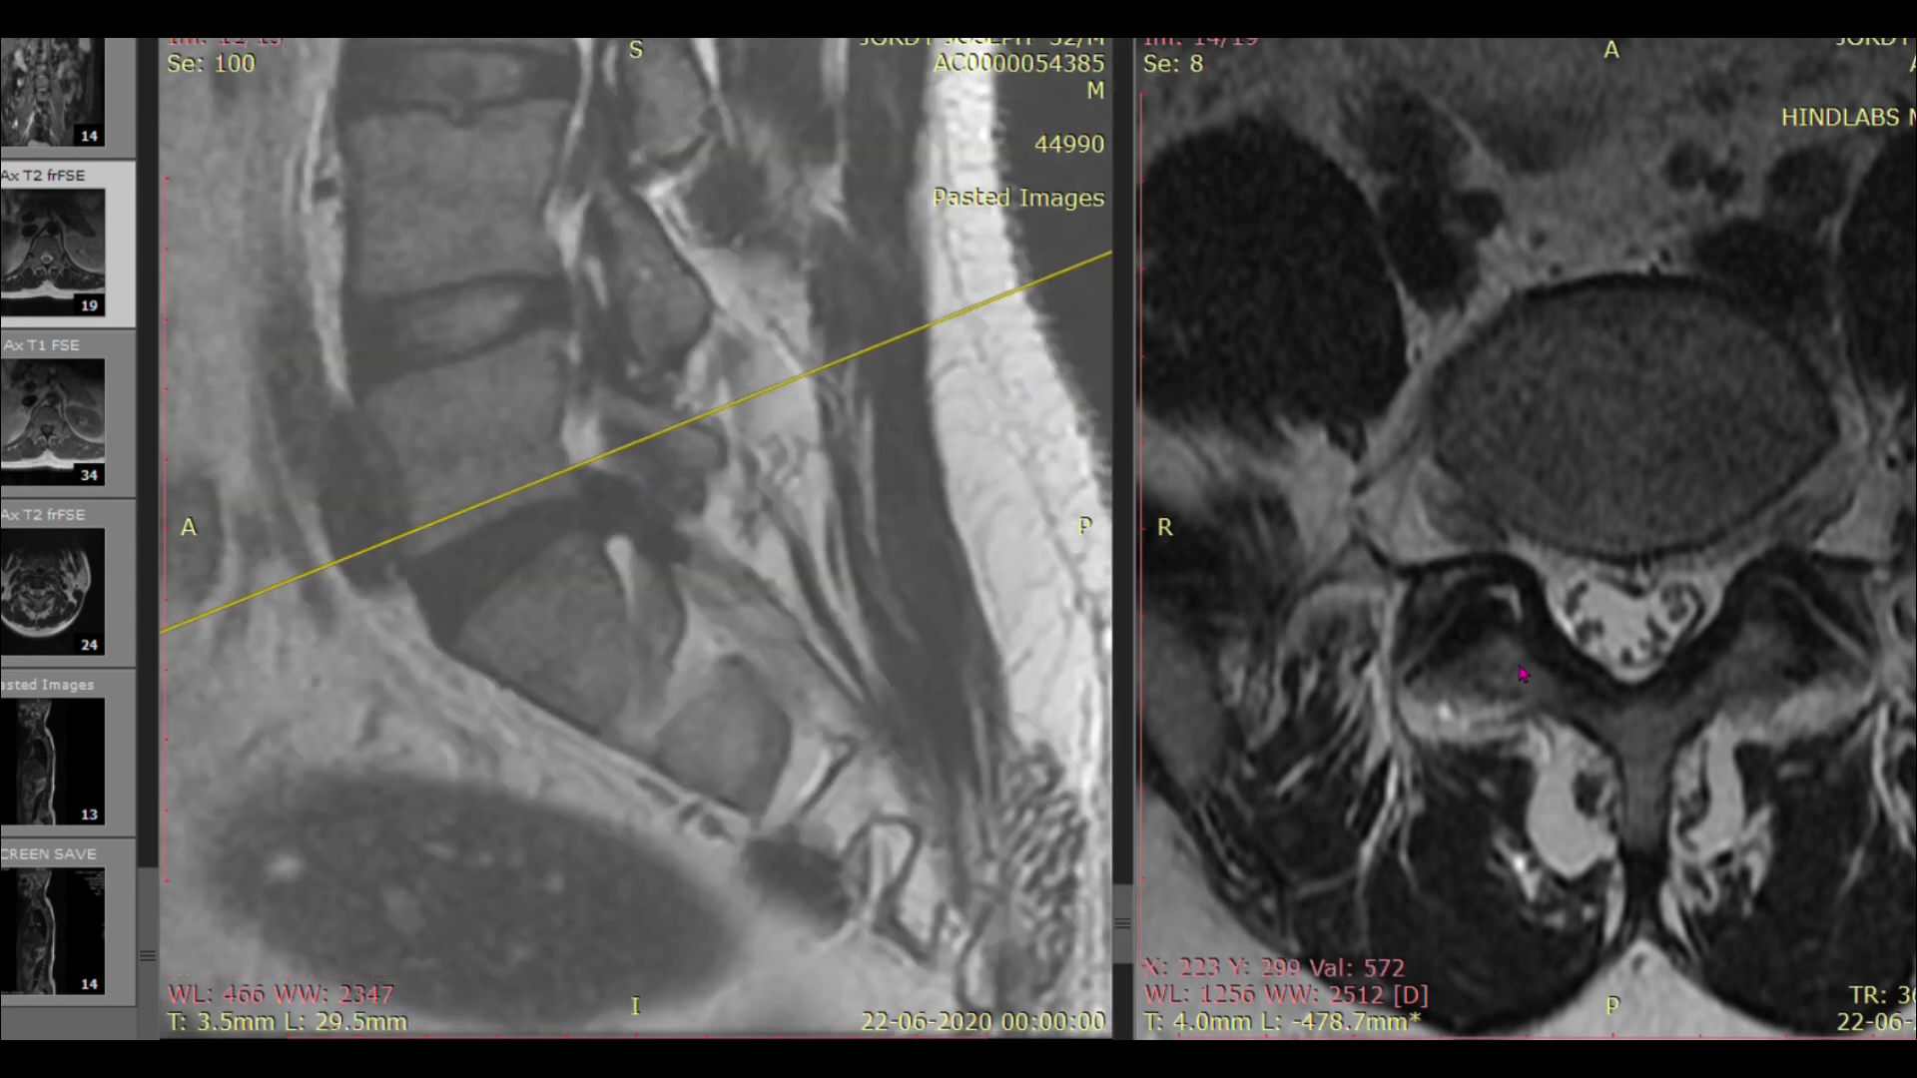
Step: Compare the right and left facet joints at the lumbosacral level on axial T2 slices 14 to 17
scroll(1522, 673, "down", 1)
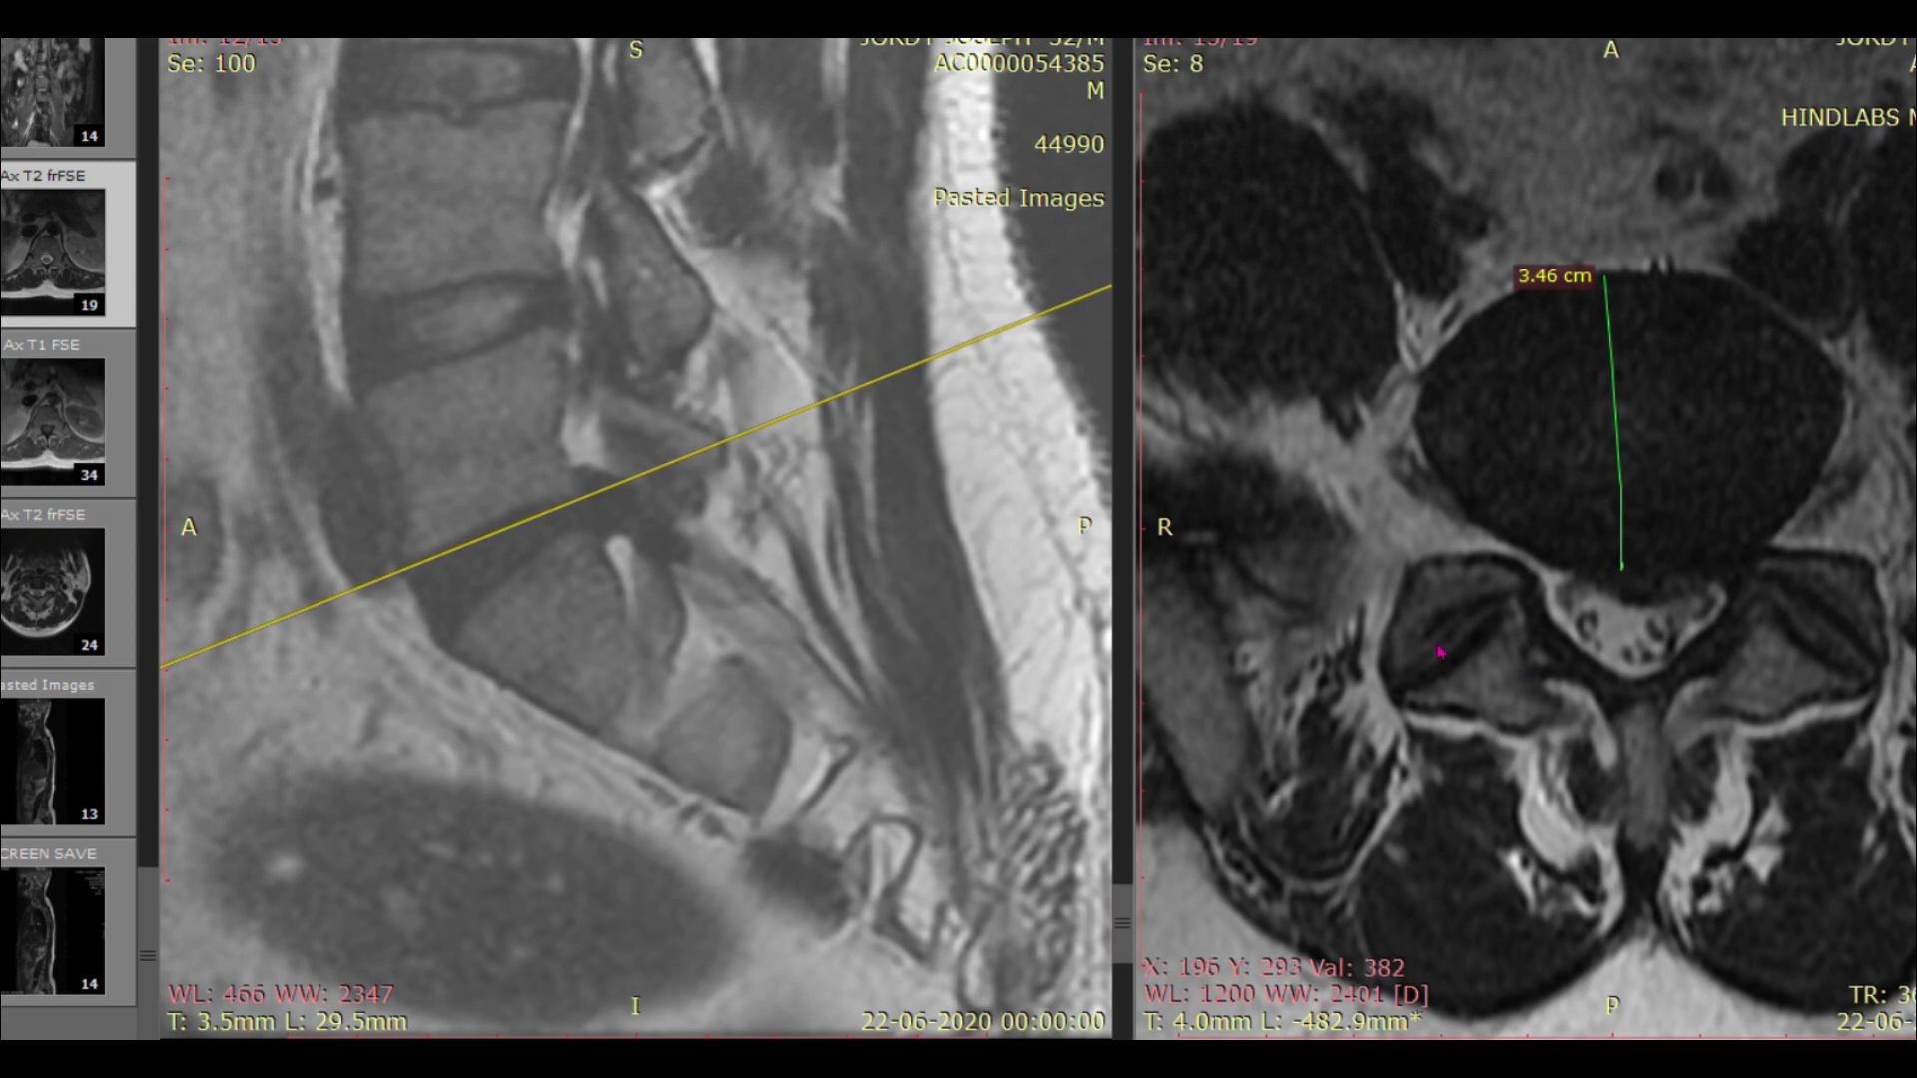
scroll(1468, 684, "up", 1)
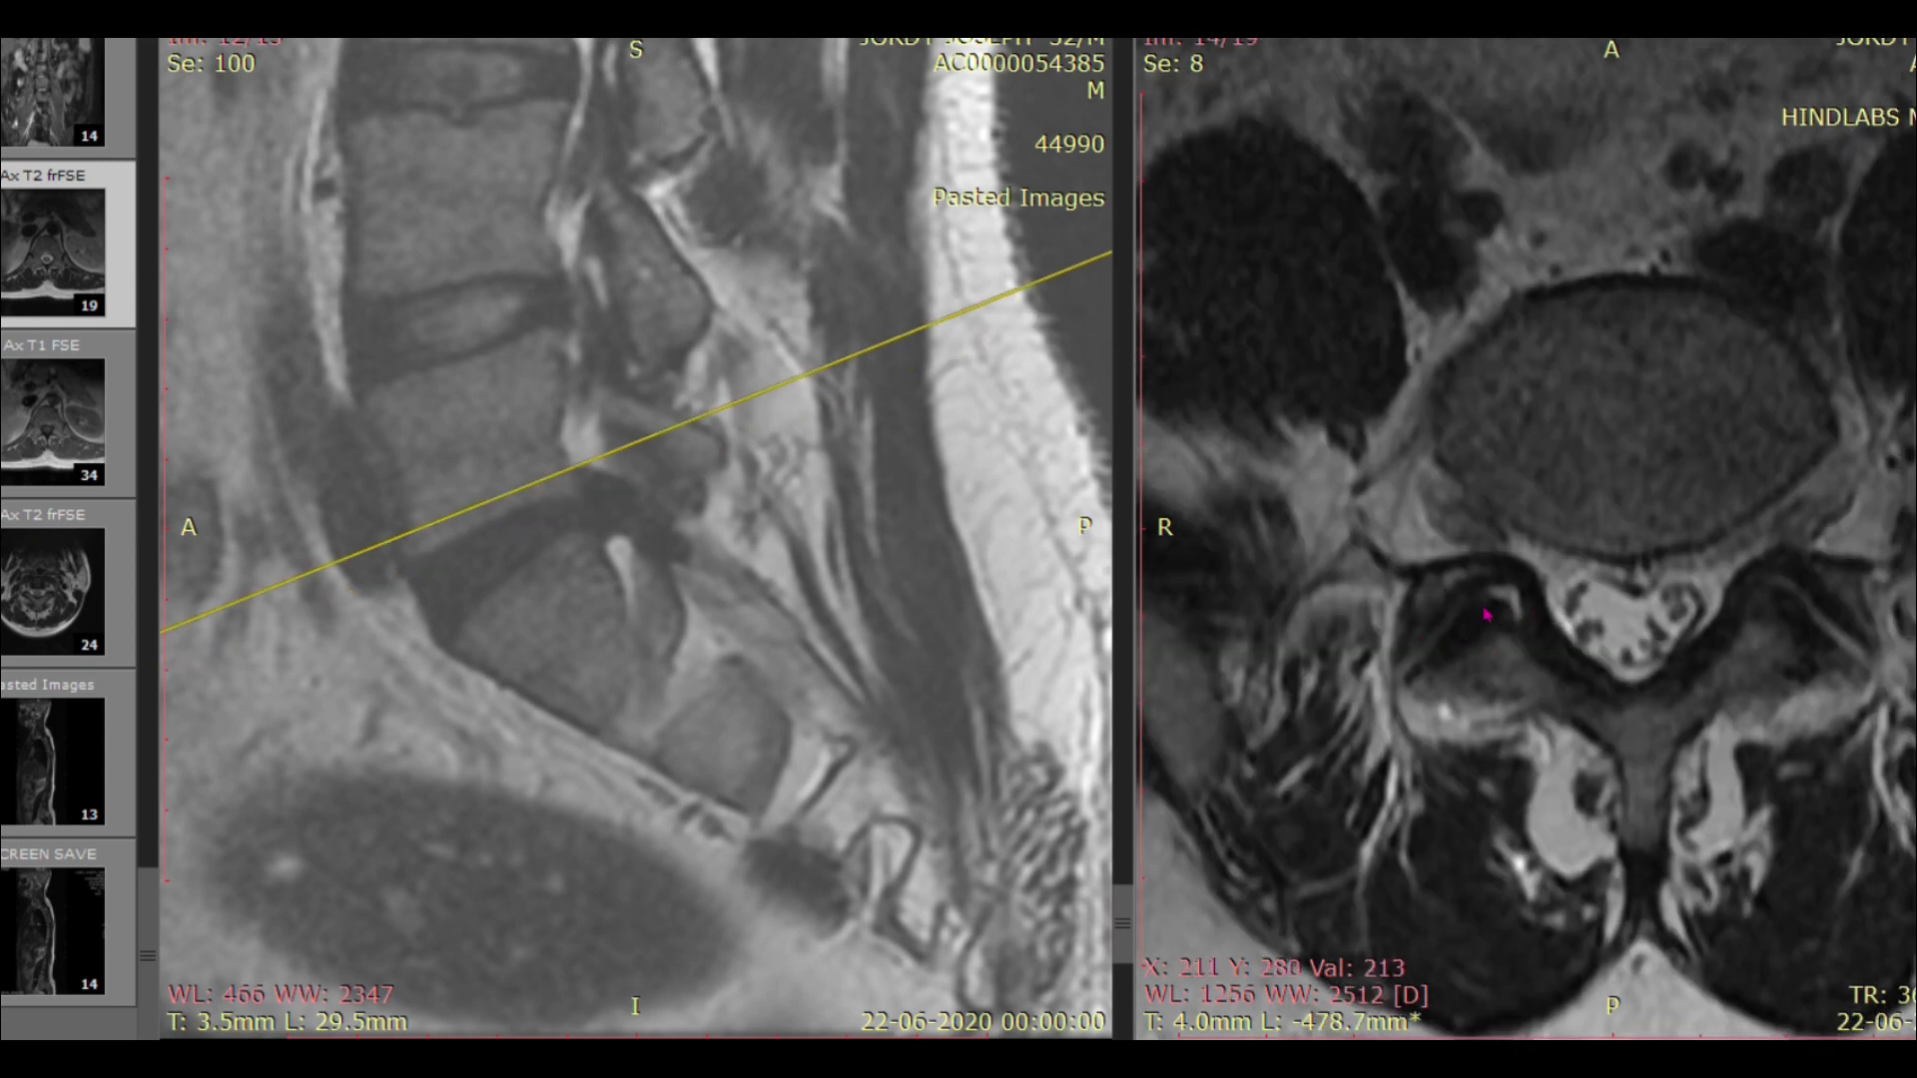
left_click(1852, 606)
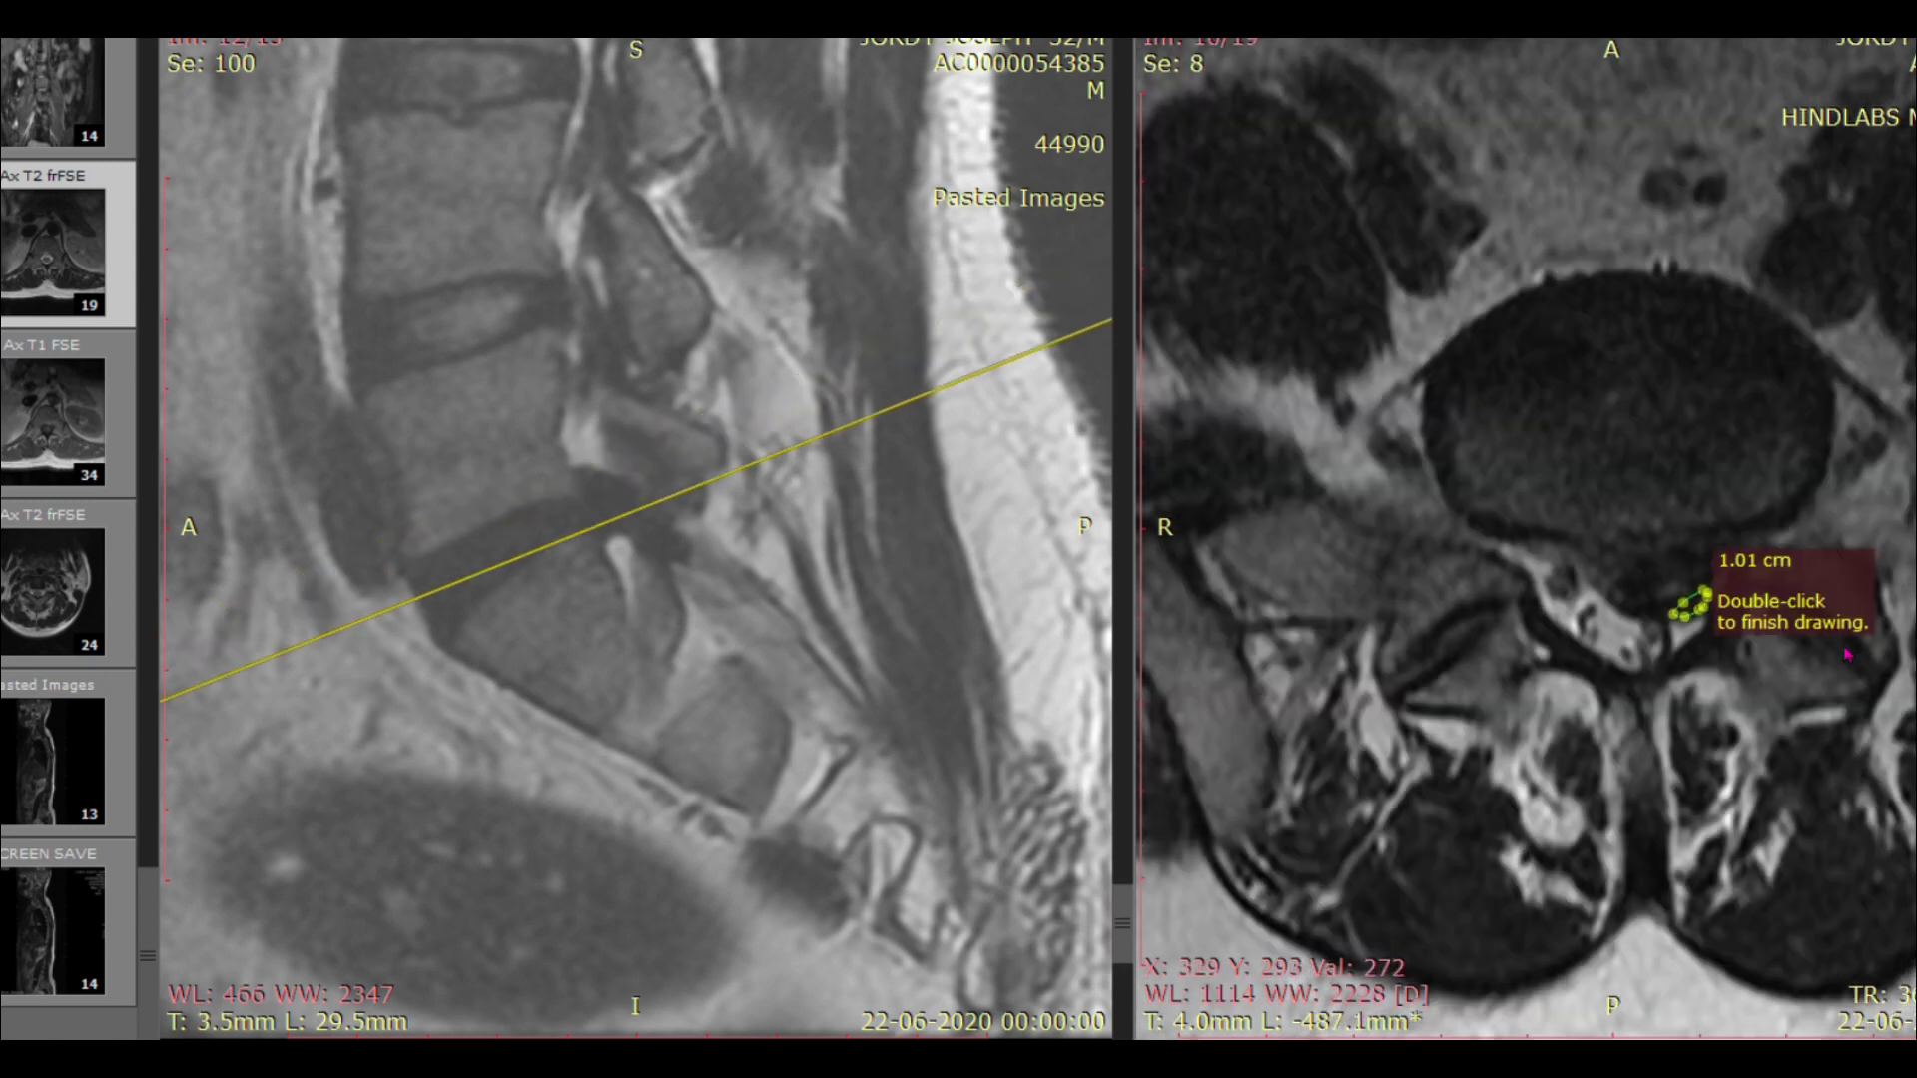
scroll(1418, 711, "down", 1)
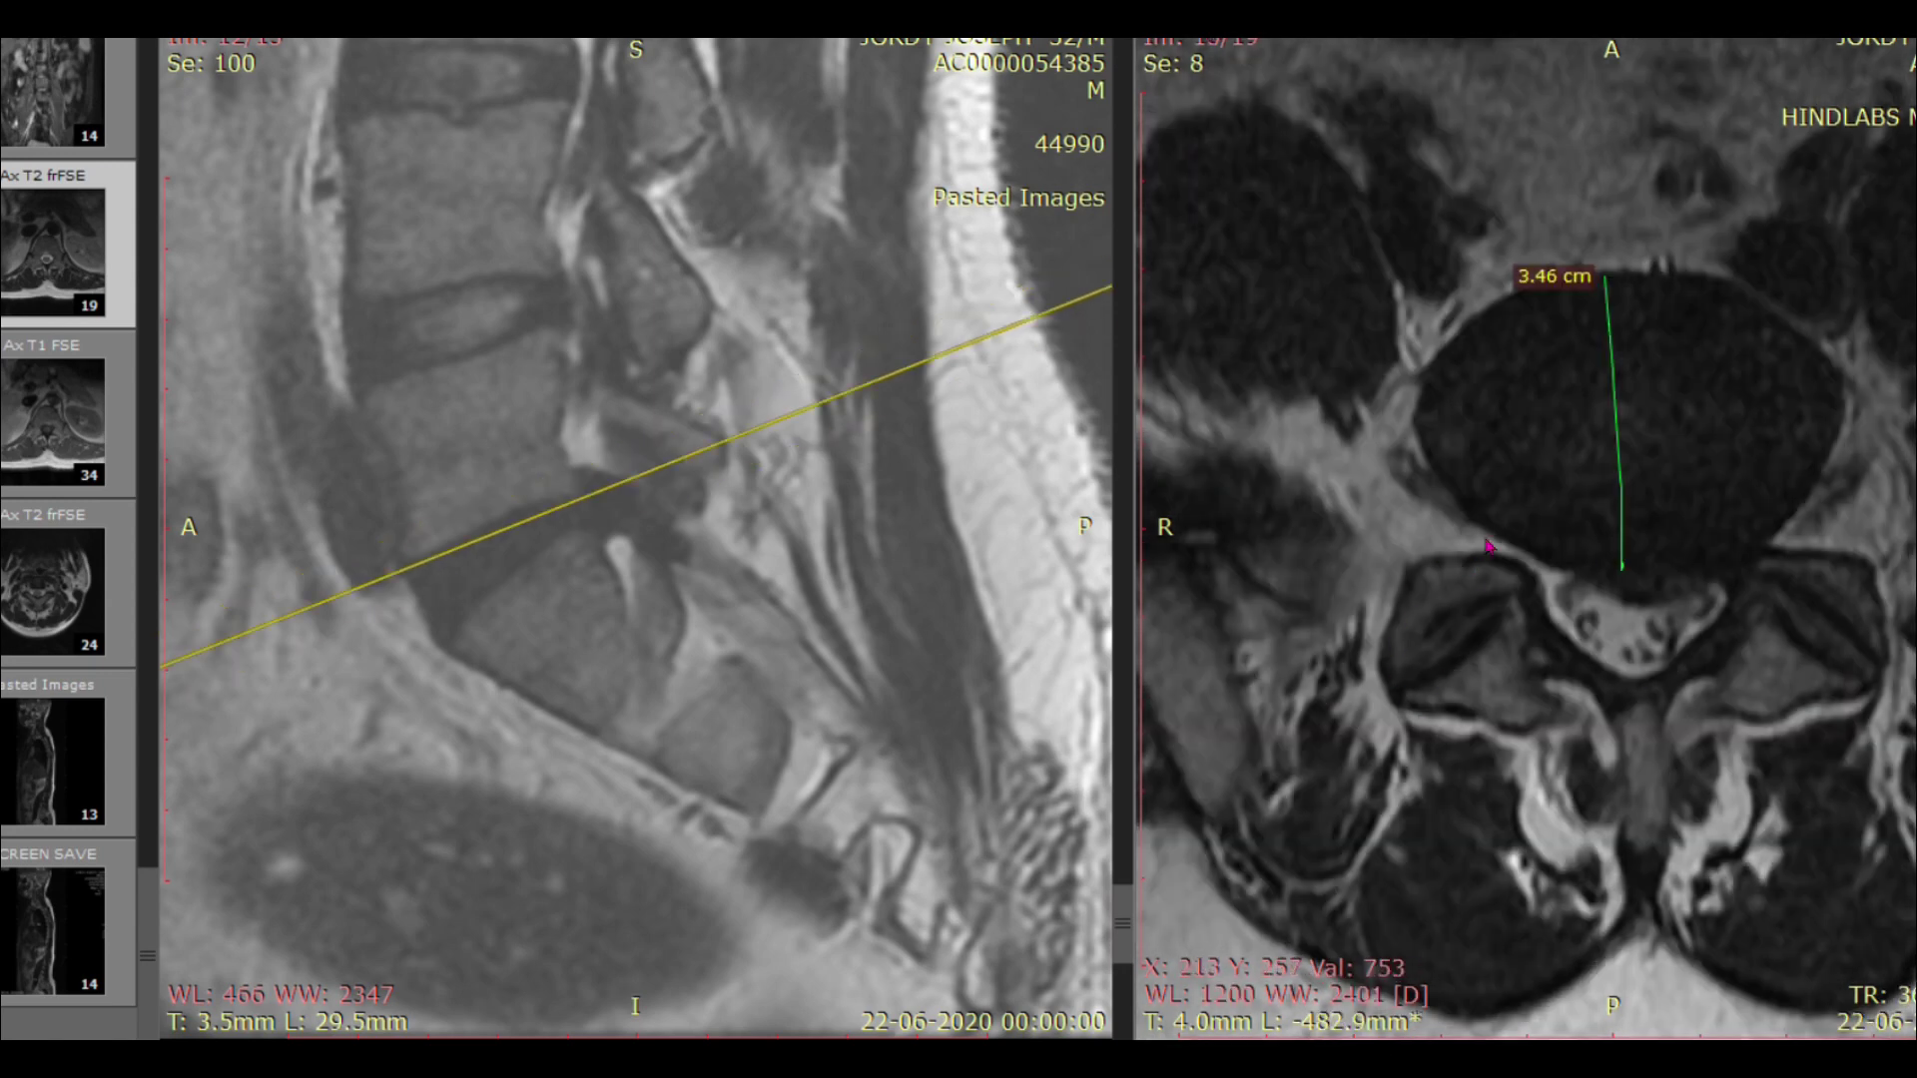
scroll(1608, 671, "up", 1)
scroll(1605, 680, "down", 3)
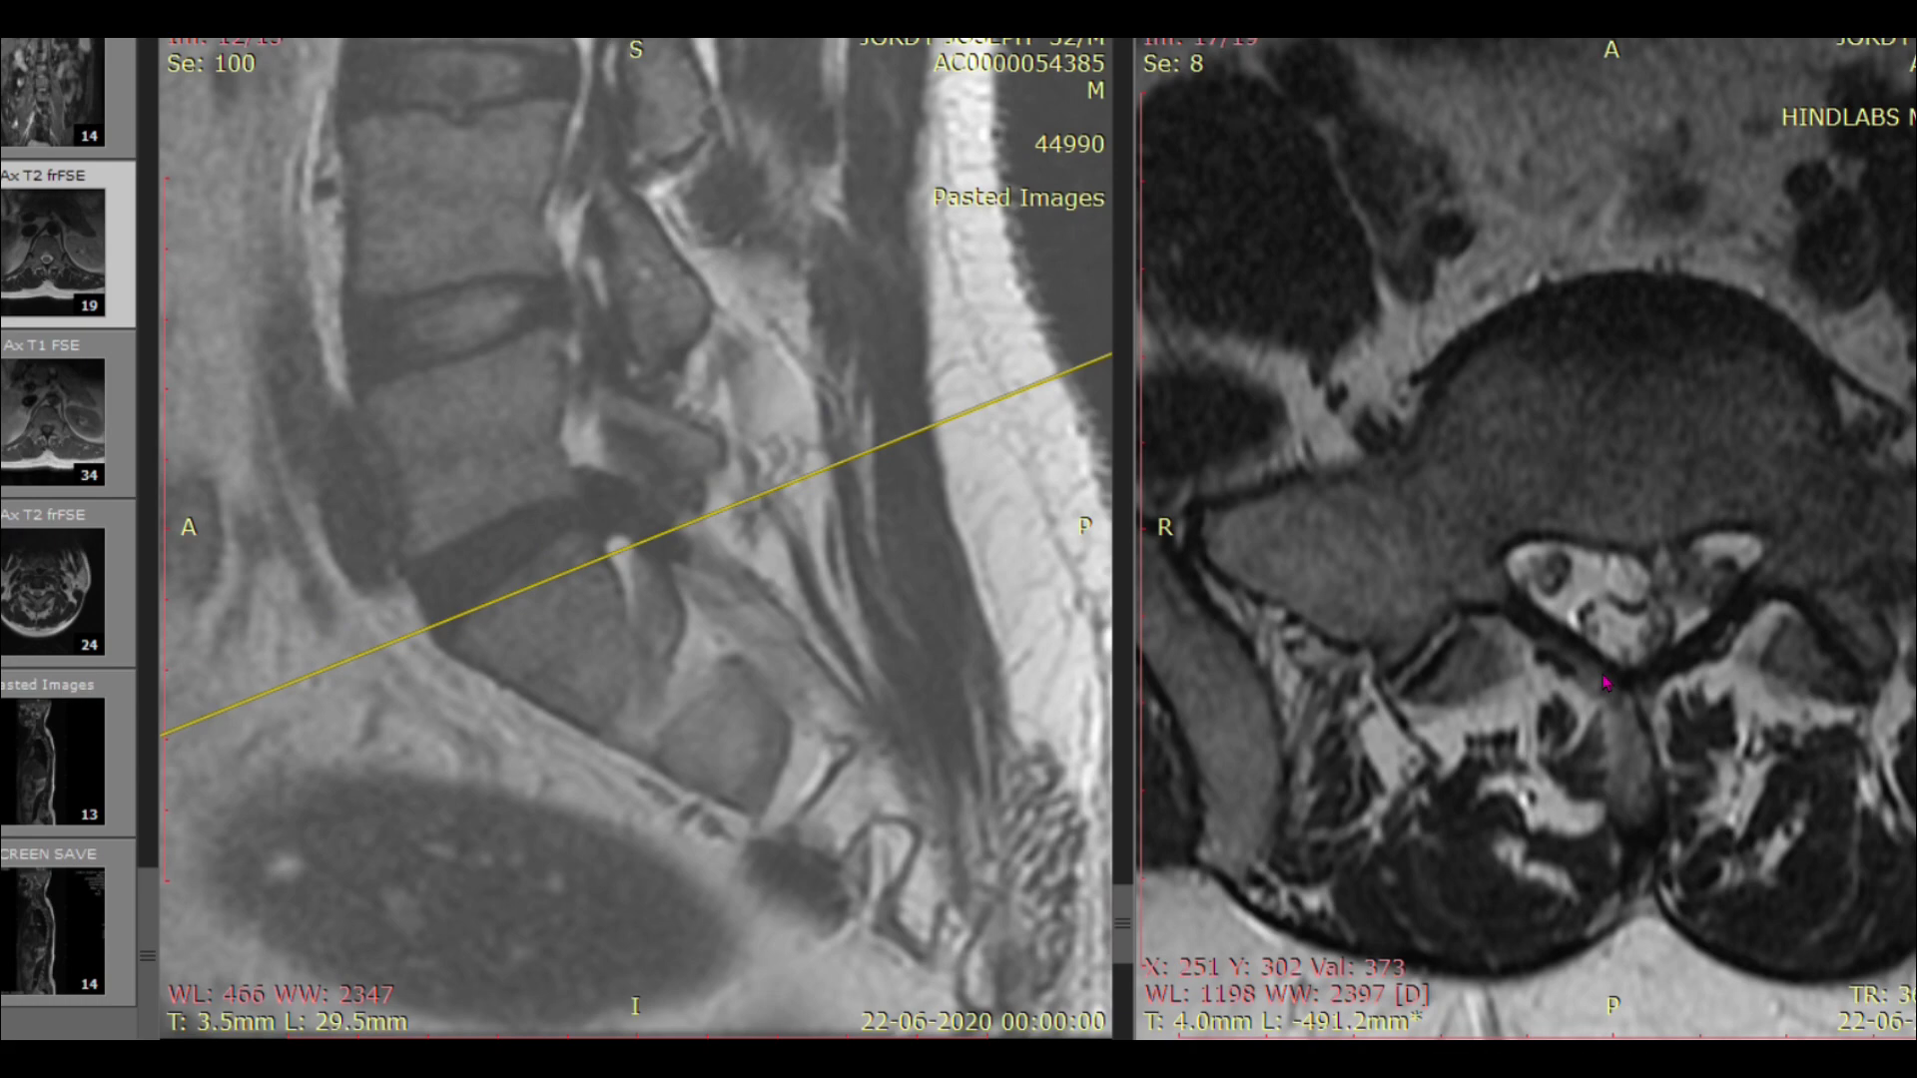
Step: Examine the ligamentum flavum along the posterior border of the spinal canal on the lower lumbar axial slices
scroll(1607, 684, "up", 5)
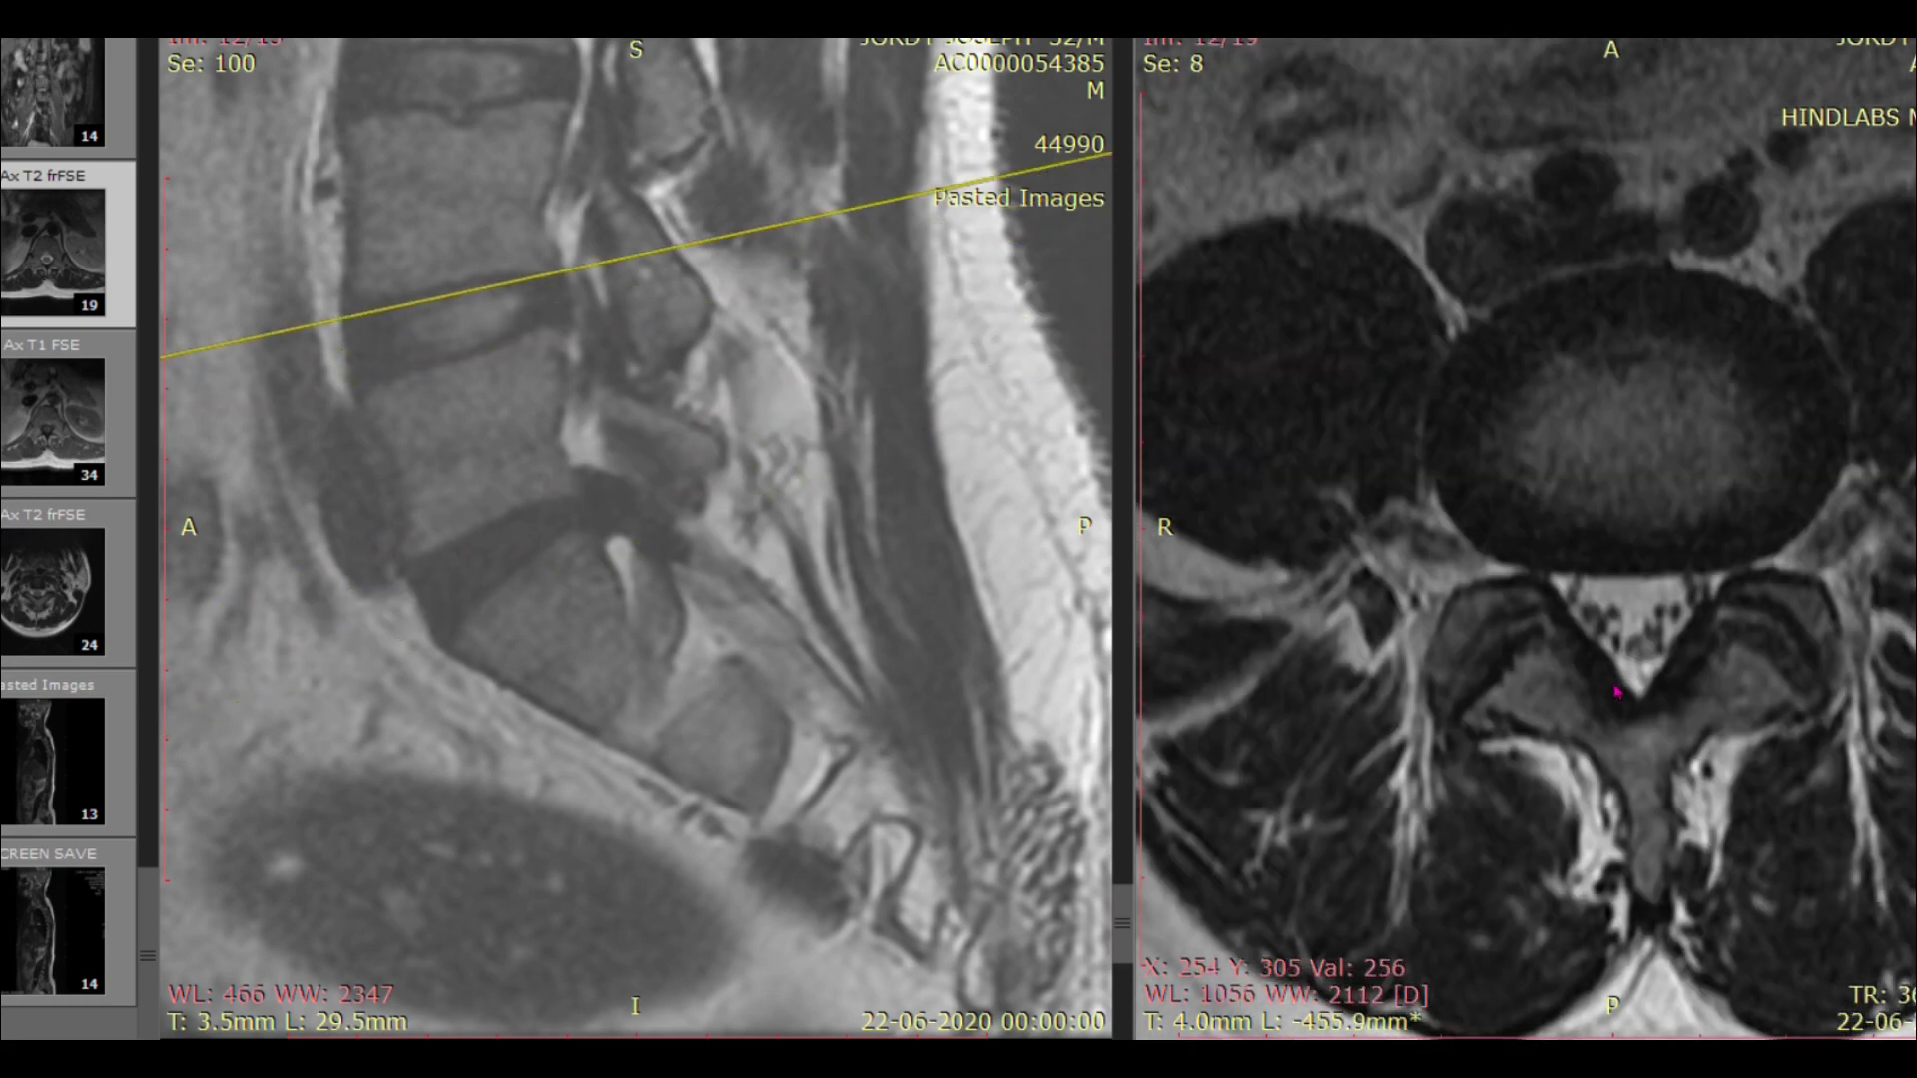
scroll(1617, 691, "up", 4)
scroll(1619, 695, "down", 11)
scroll(1620, 699, "up", 4)
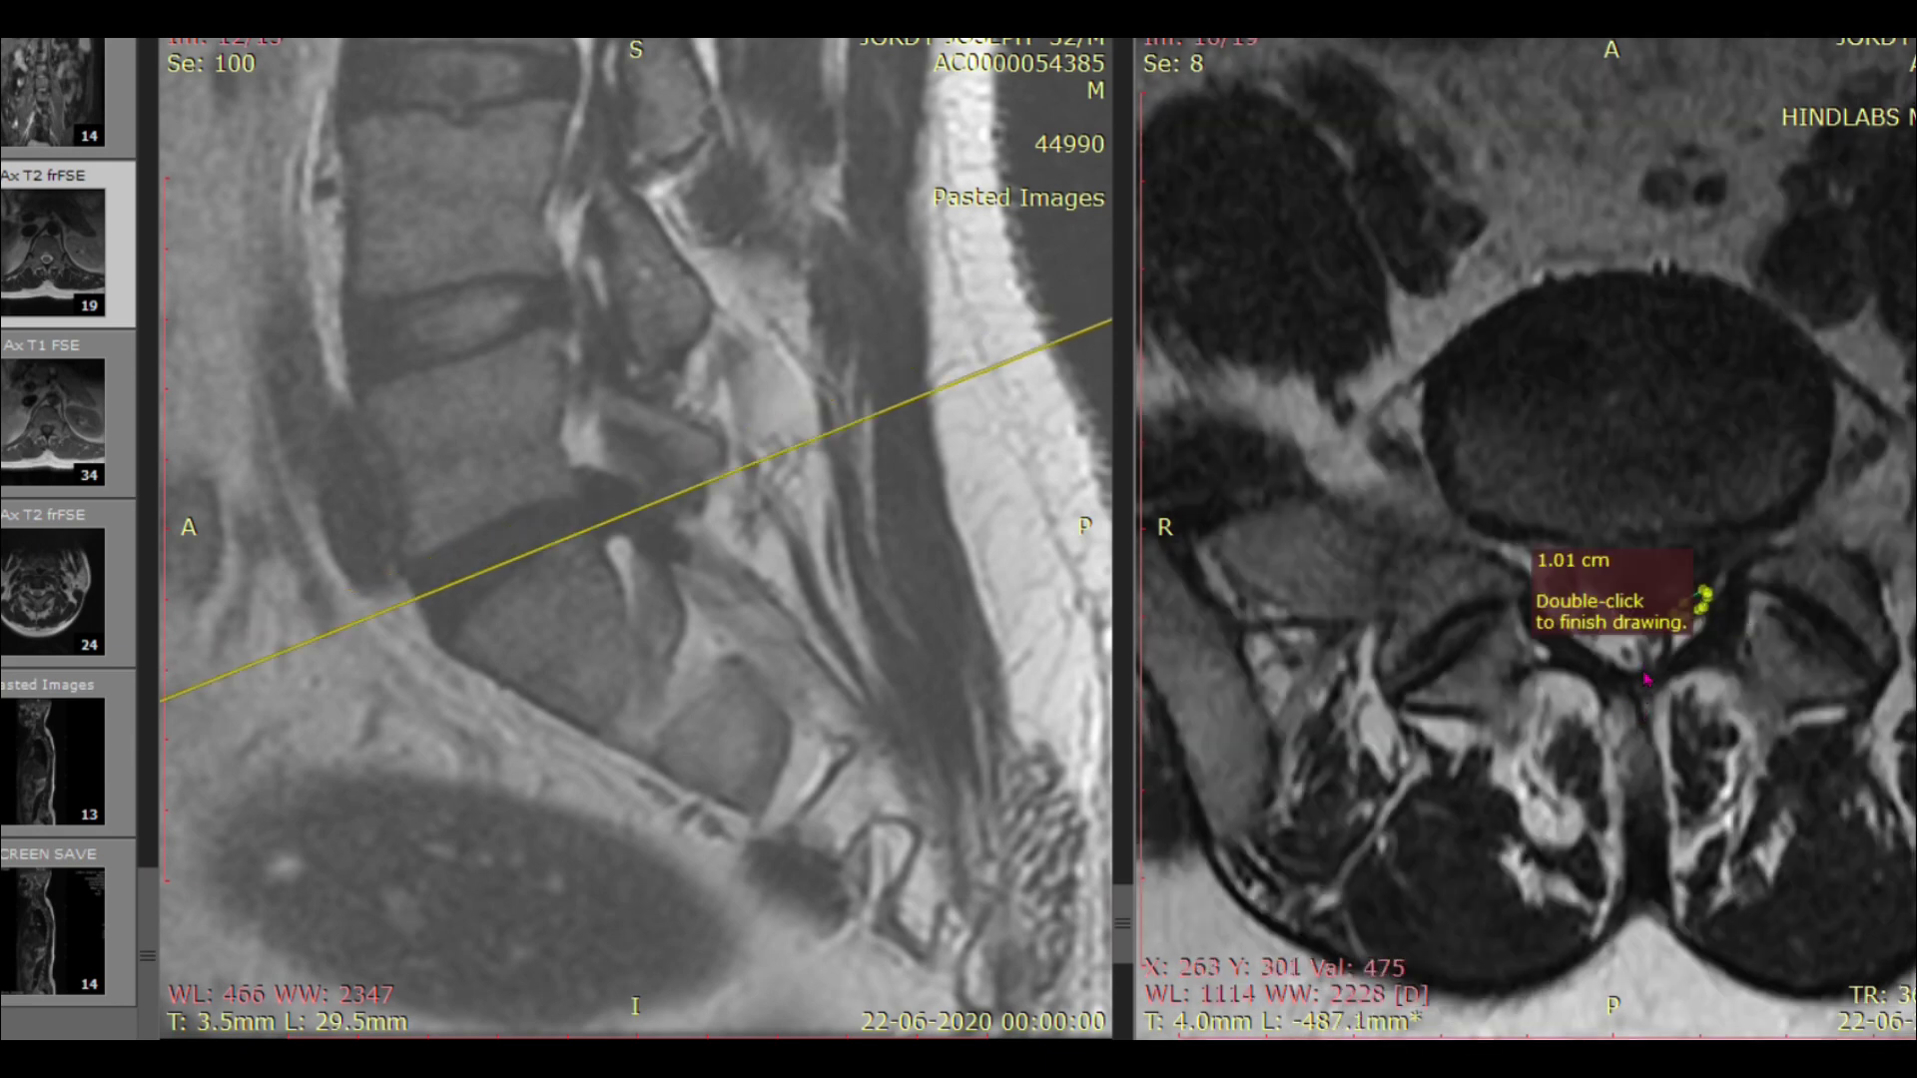
left_click_drag(1702, 649, 1685, 657)
scroll(1762, 559, "down", 3)
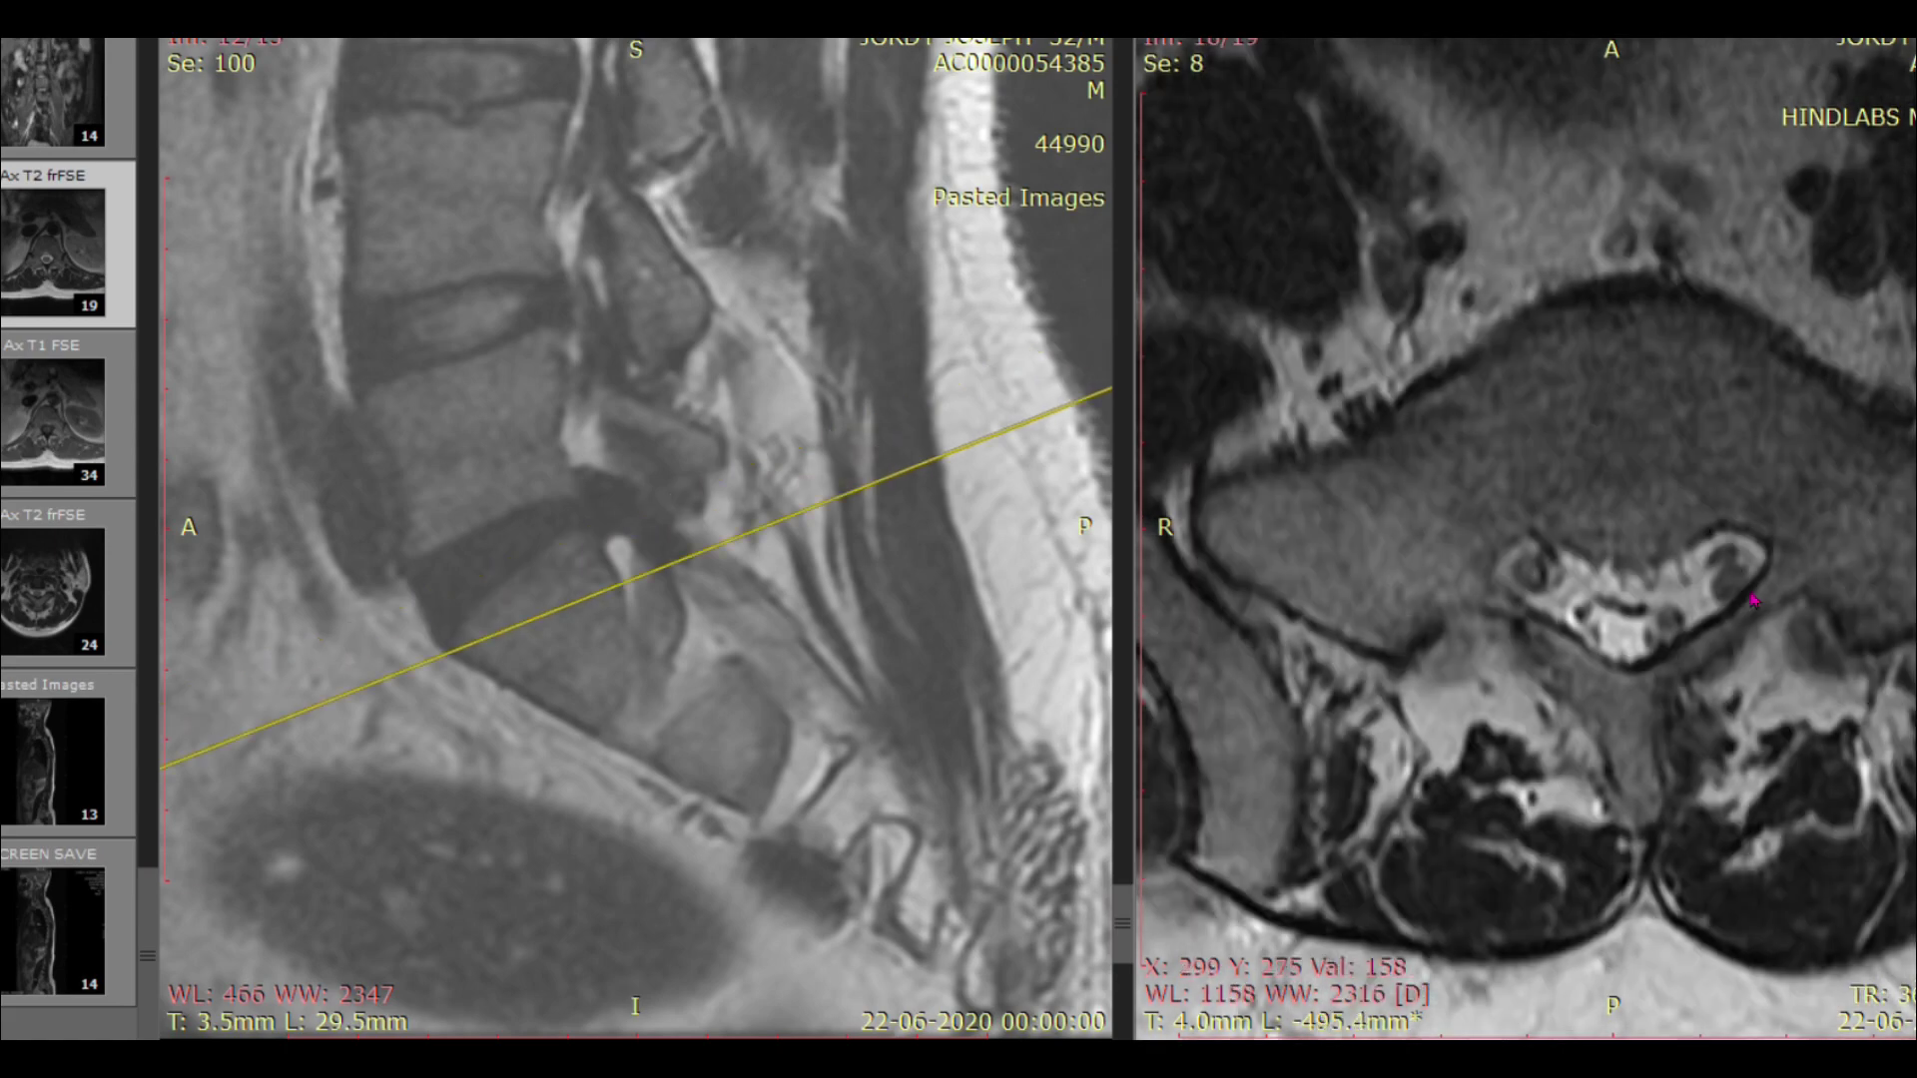
scroll(1755, 599, "up", 3)
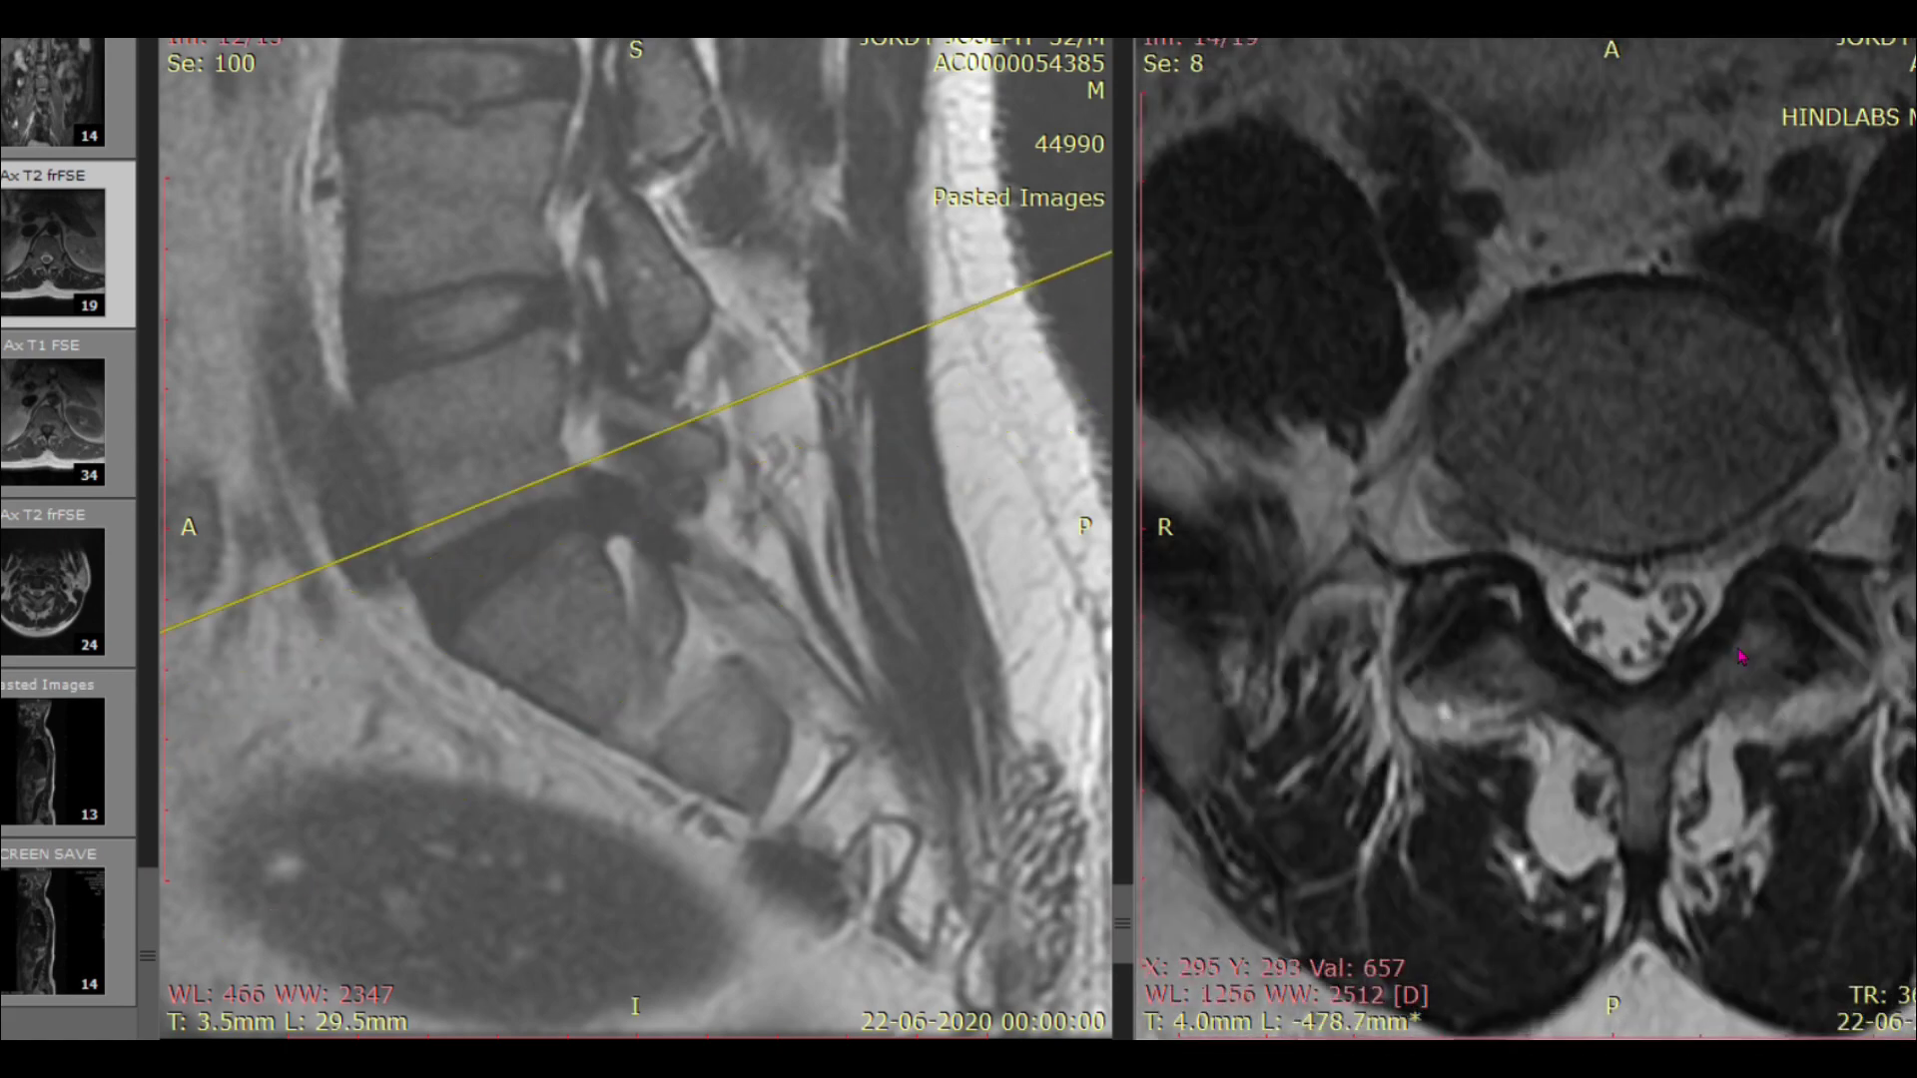
Step: Follow the posterior canal border up to axial T2 slice 10 and back down to slice 14
scroll(1714, 672, "up", 1)
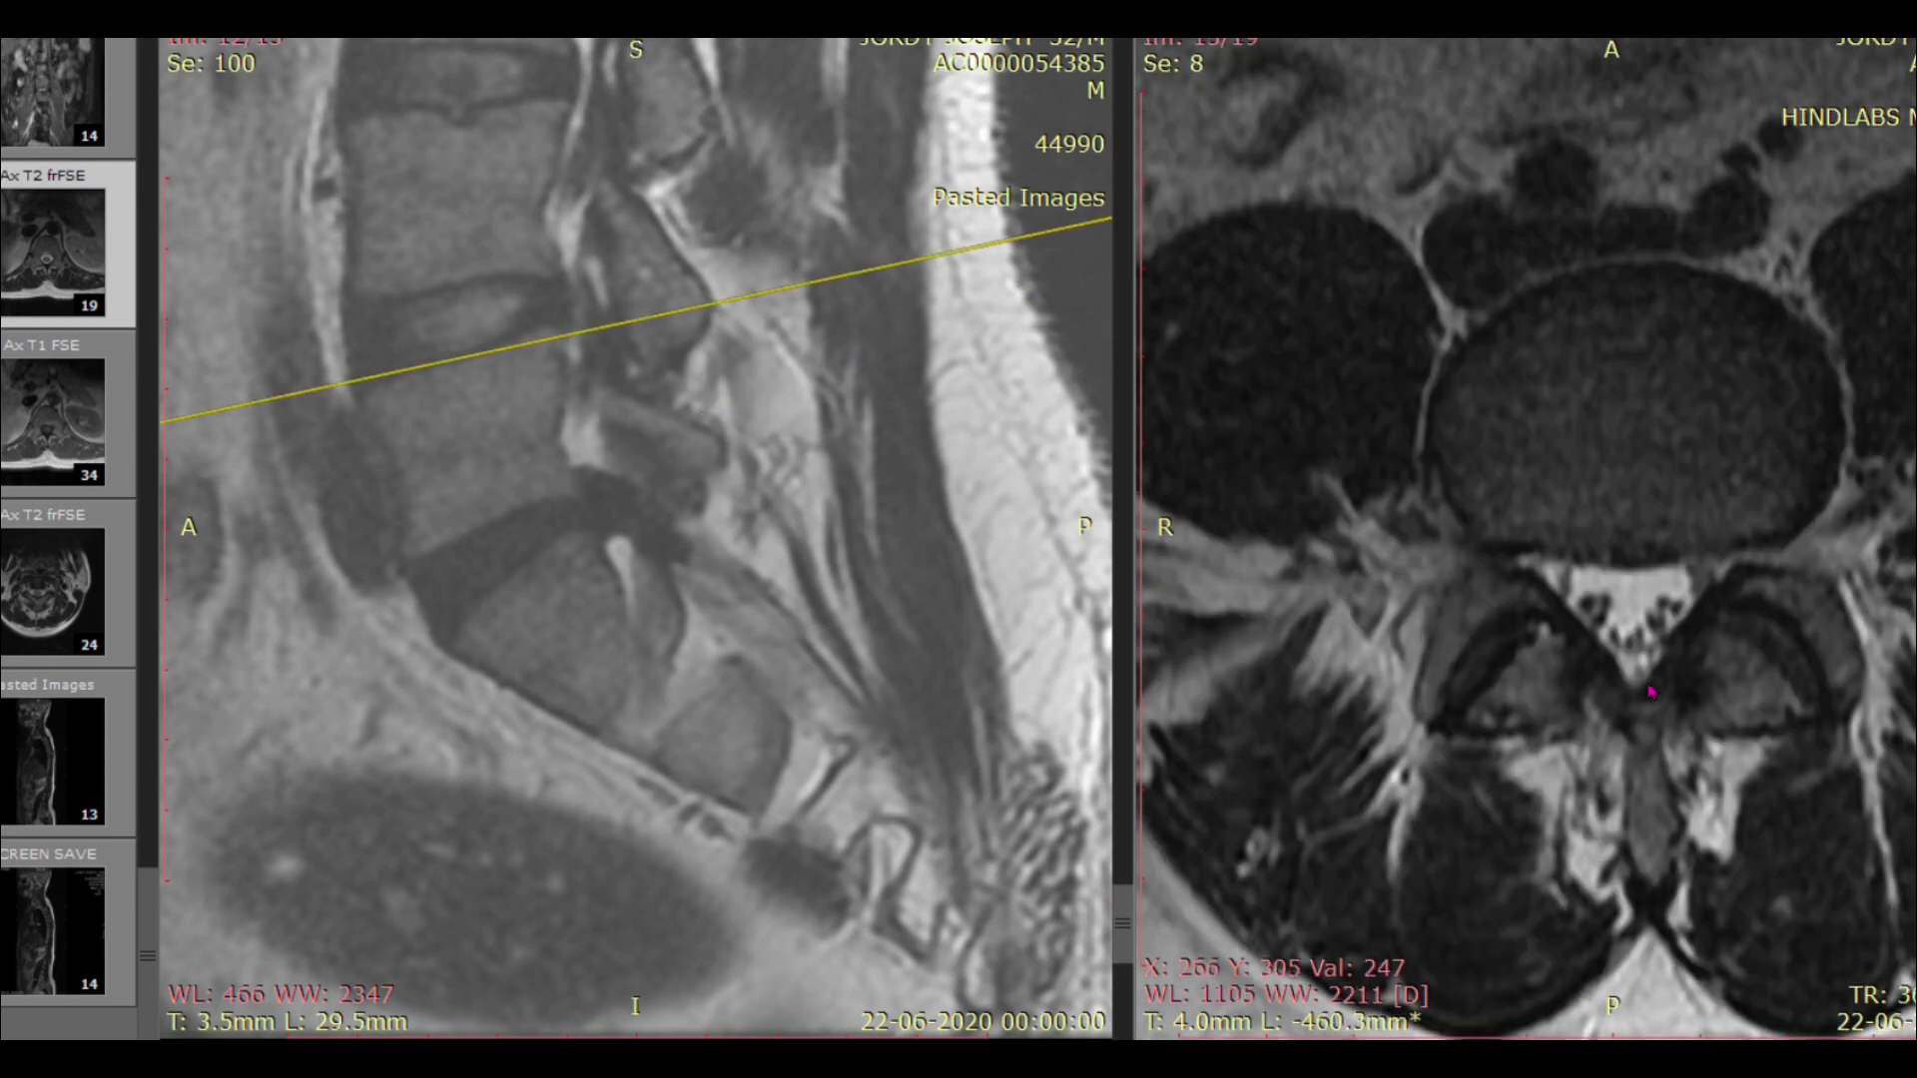
scroll(1572, 632, "up", 1)
scroll(1662, 699, "up", 6)
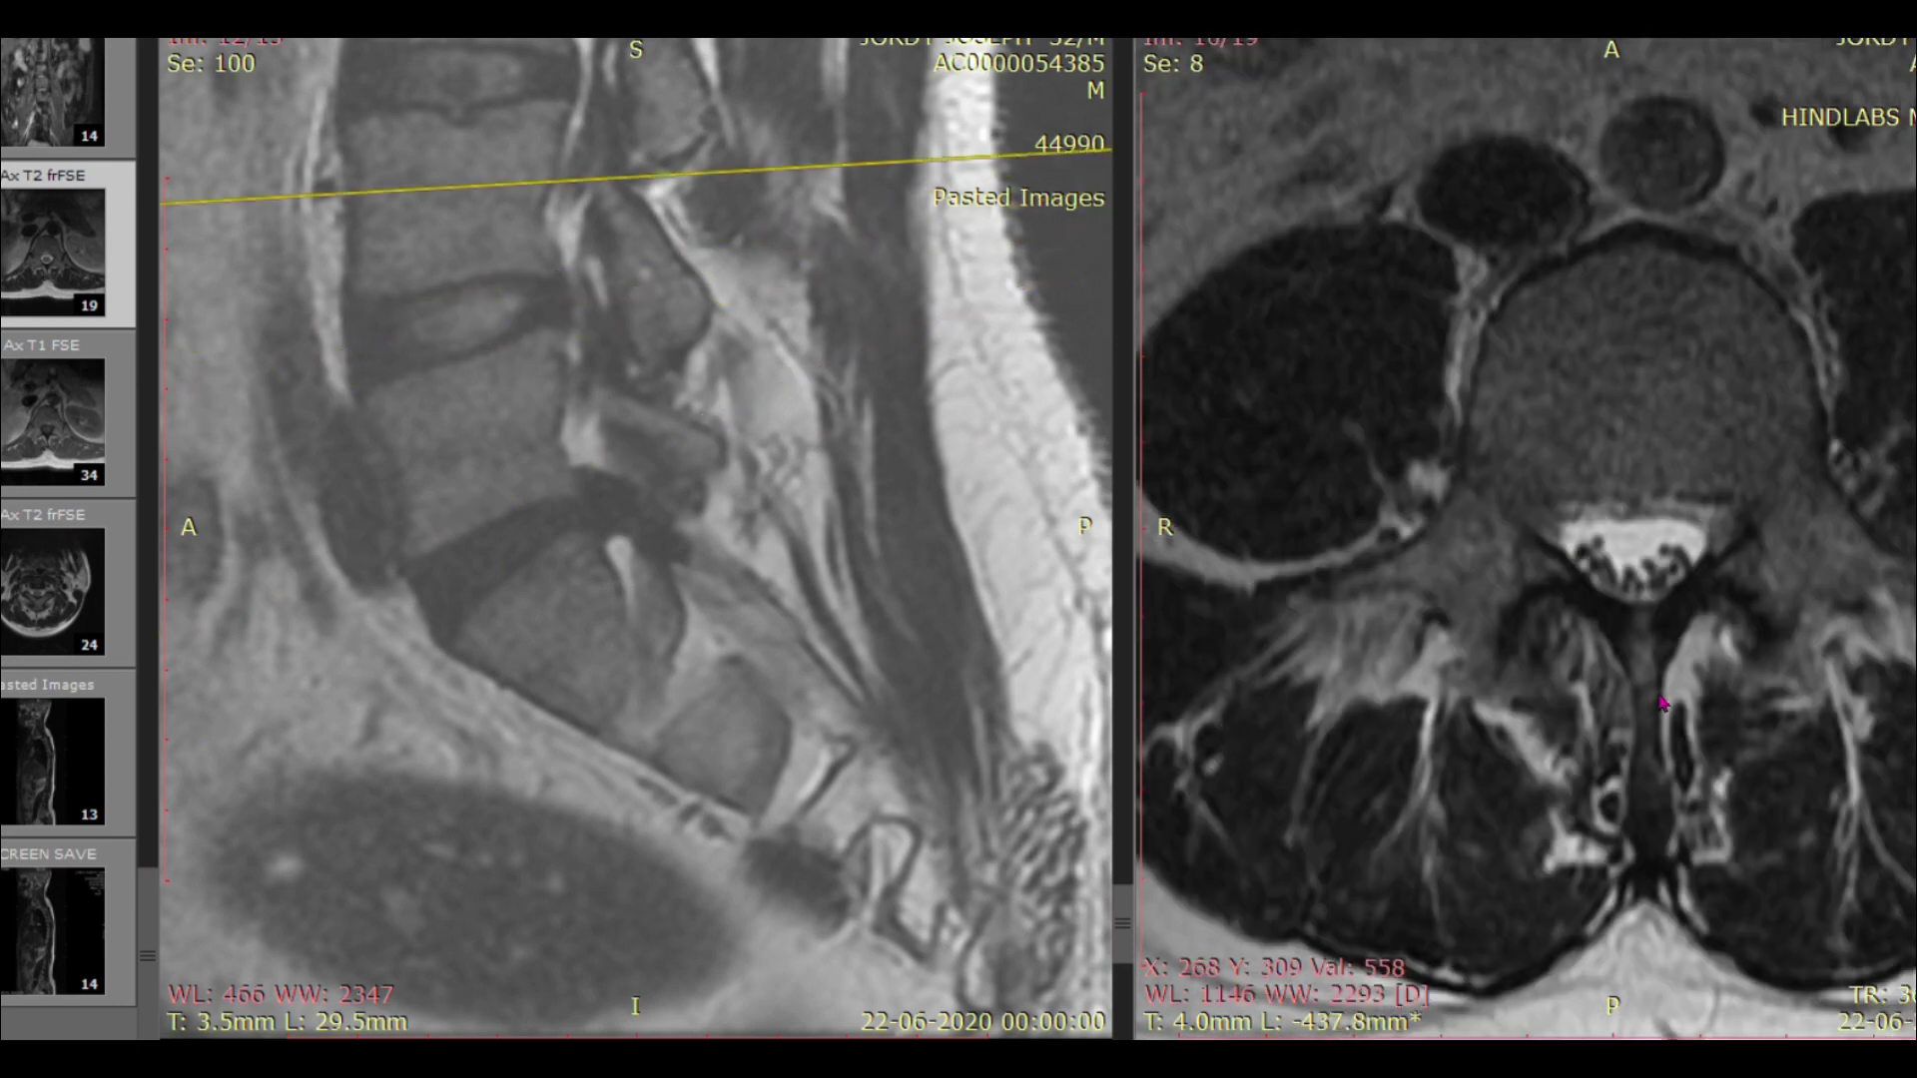
scroll(1662, 701, "down", 7)
scroll(1662, 702, "down", 2)
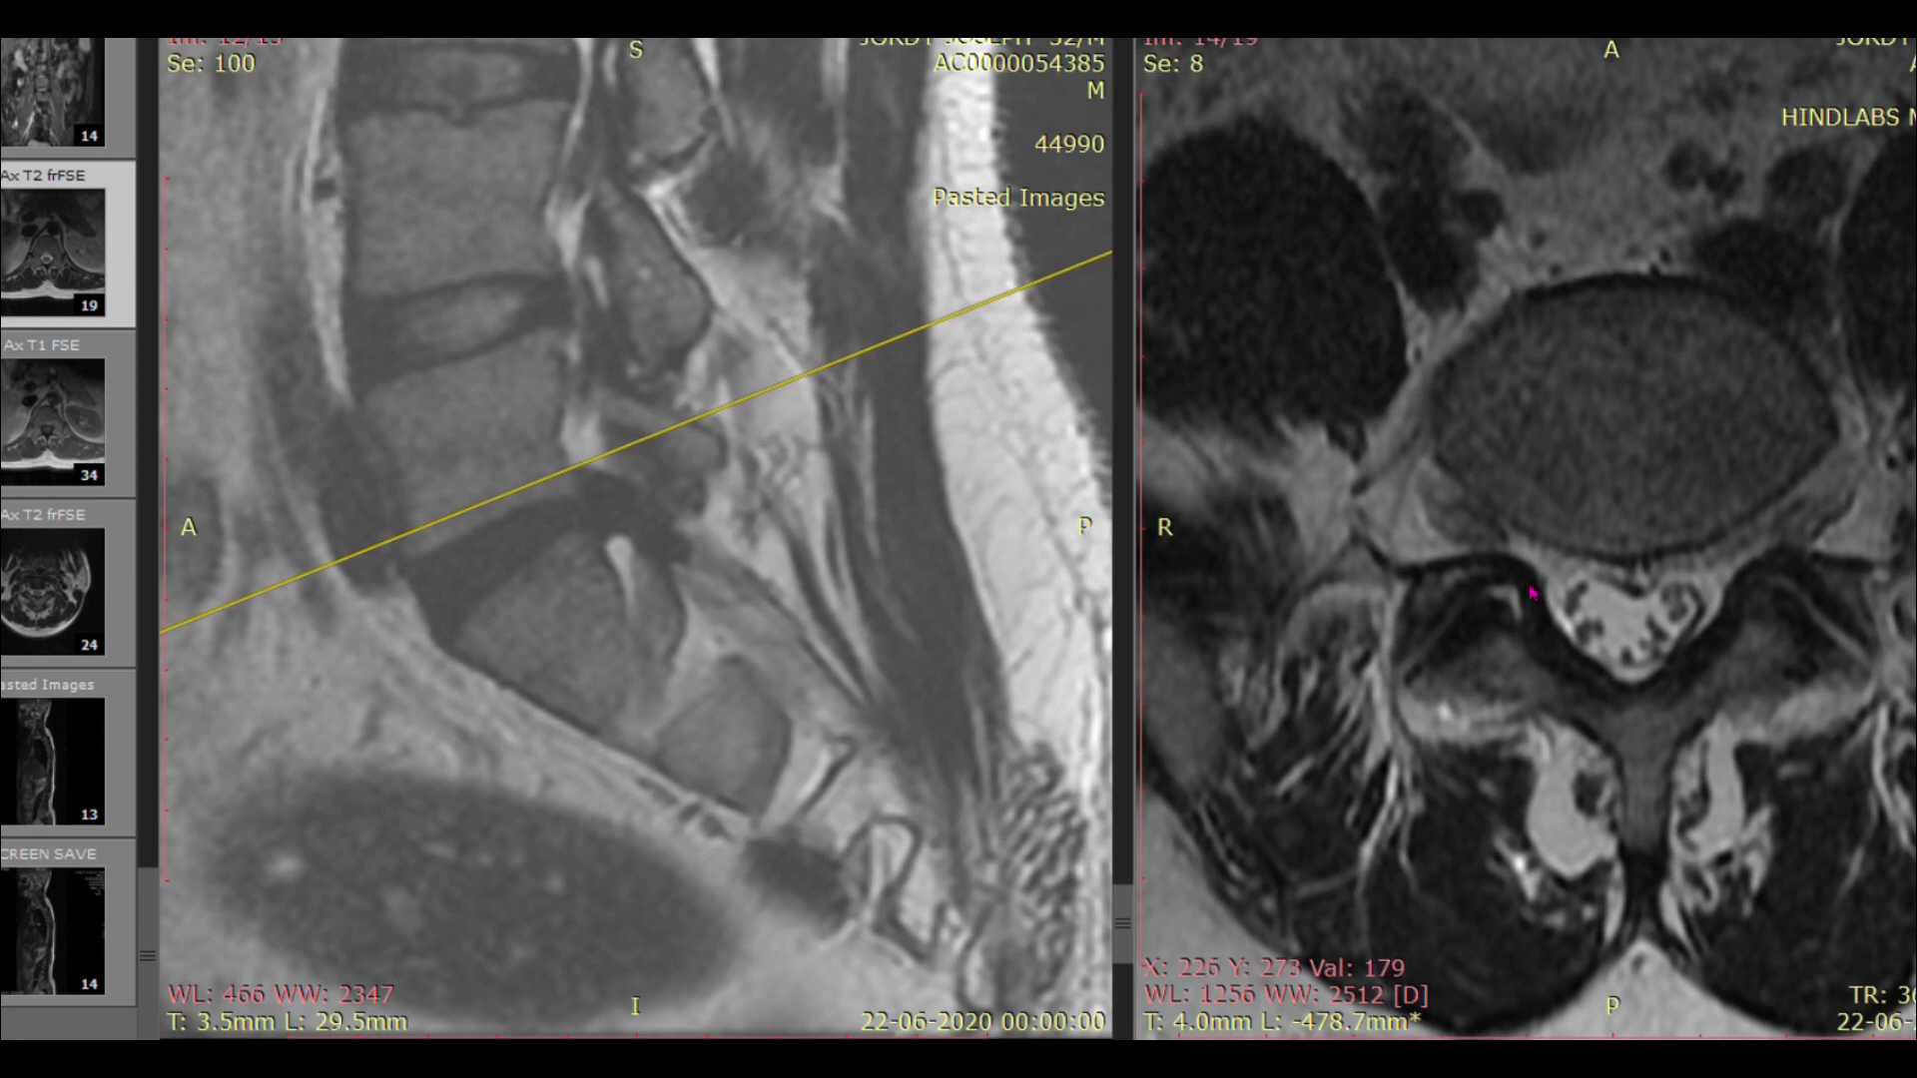
Step: Compare axial T2 slices 14 and 15 at the right ligamentum flavum beside the thecal sac
scroll(1523, 559, "down", 1)
scroll(1533, 589, "up", 1)
scroll(1531, 599, "down", 1)
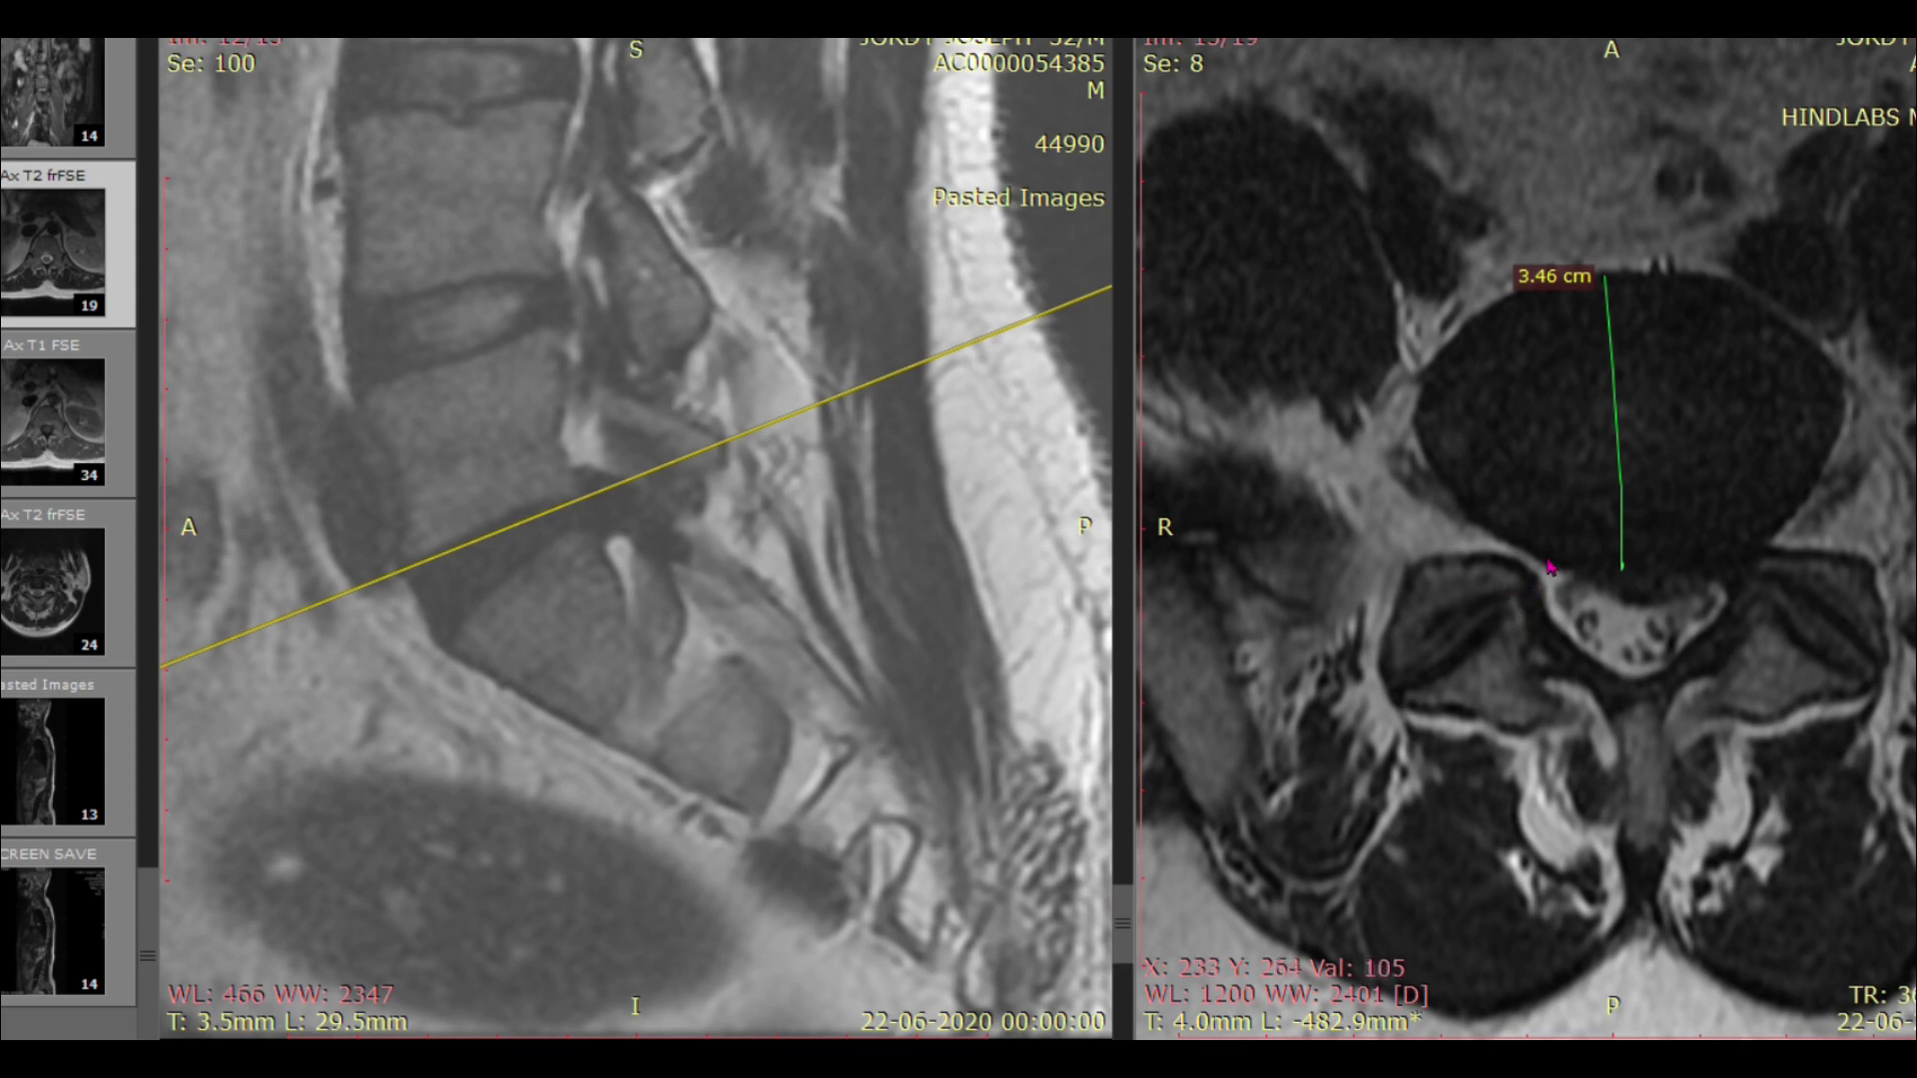
scroll(1522, 633, "down", 2)
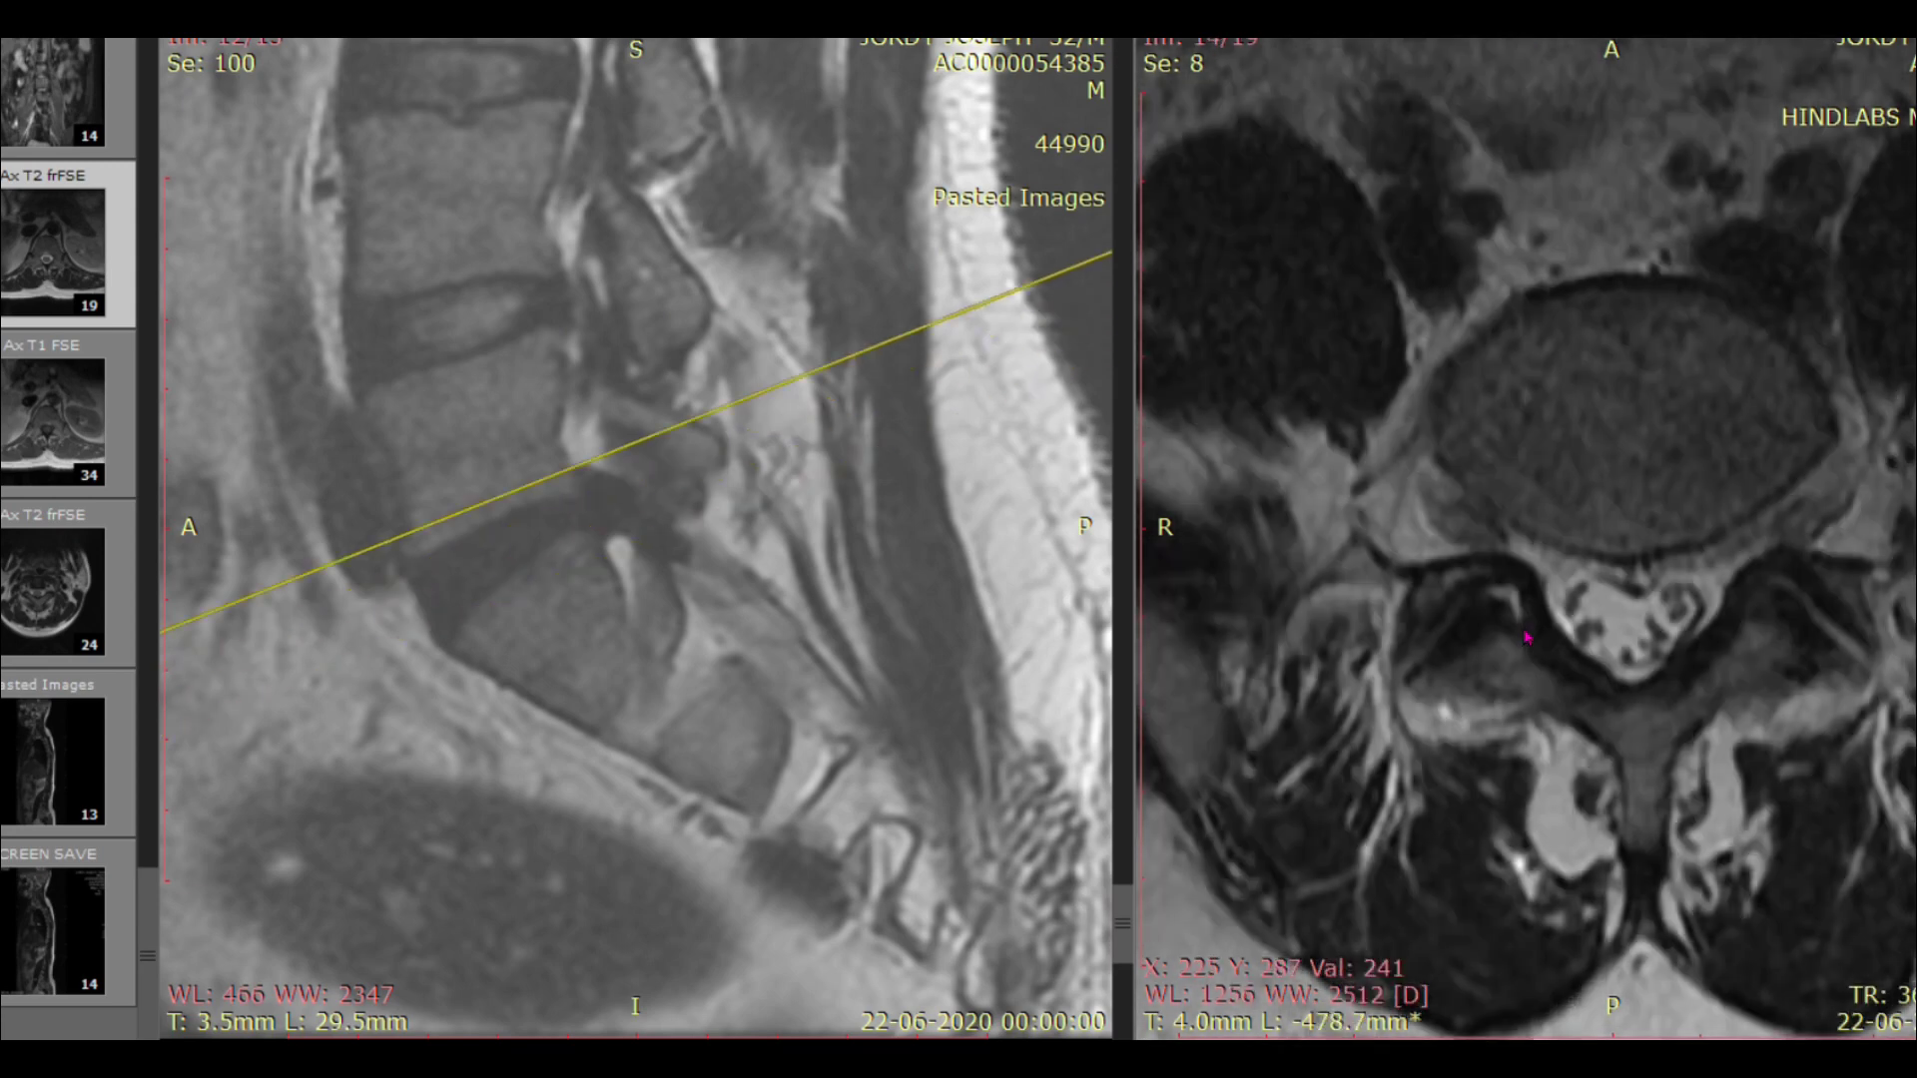
Step: Set axial T2 slice 13 beside sagittal slice 9, which runs through the spinal canal and sacrum
scroll(1527, 638, "up", 2)
scroll(1524, 661, "up", 5)
scroll(864, 691, "up", 3)
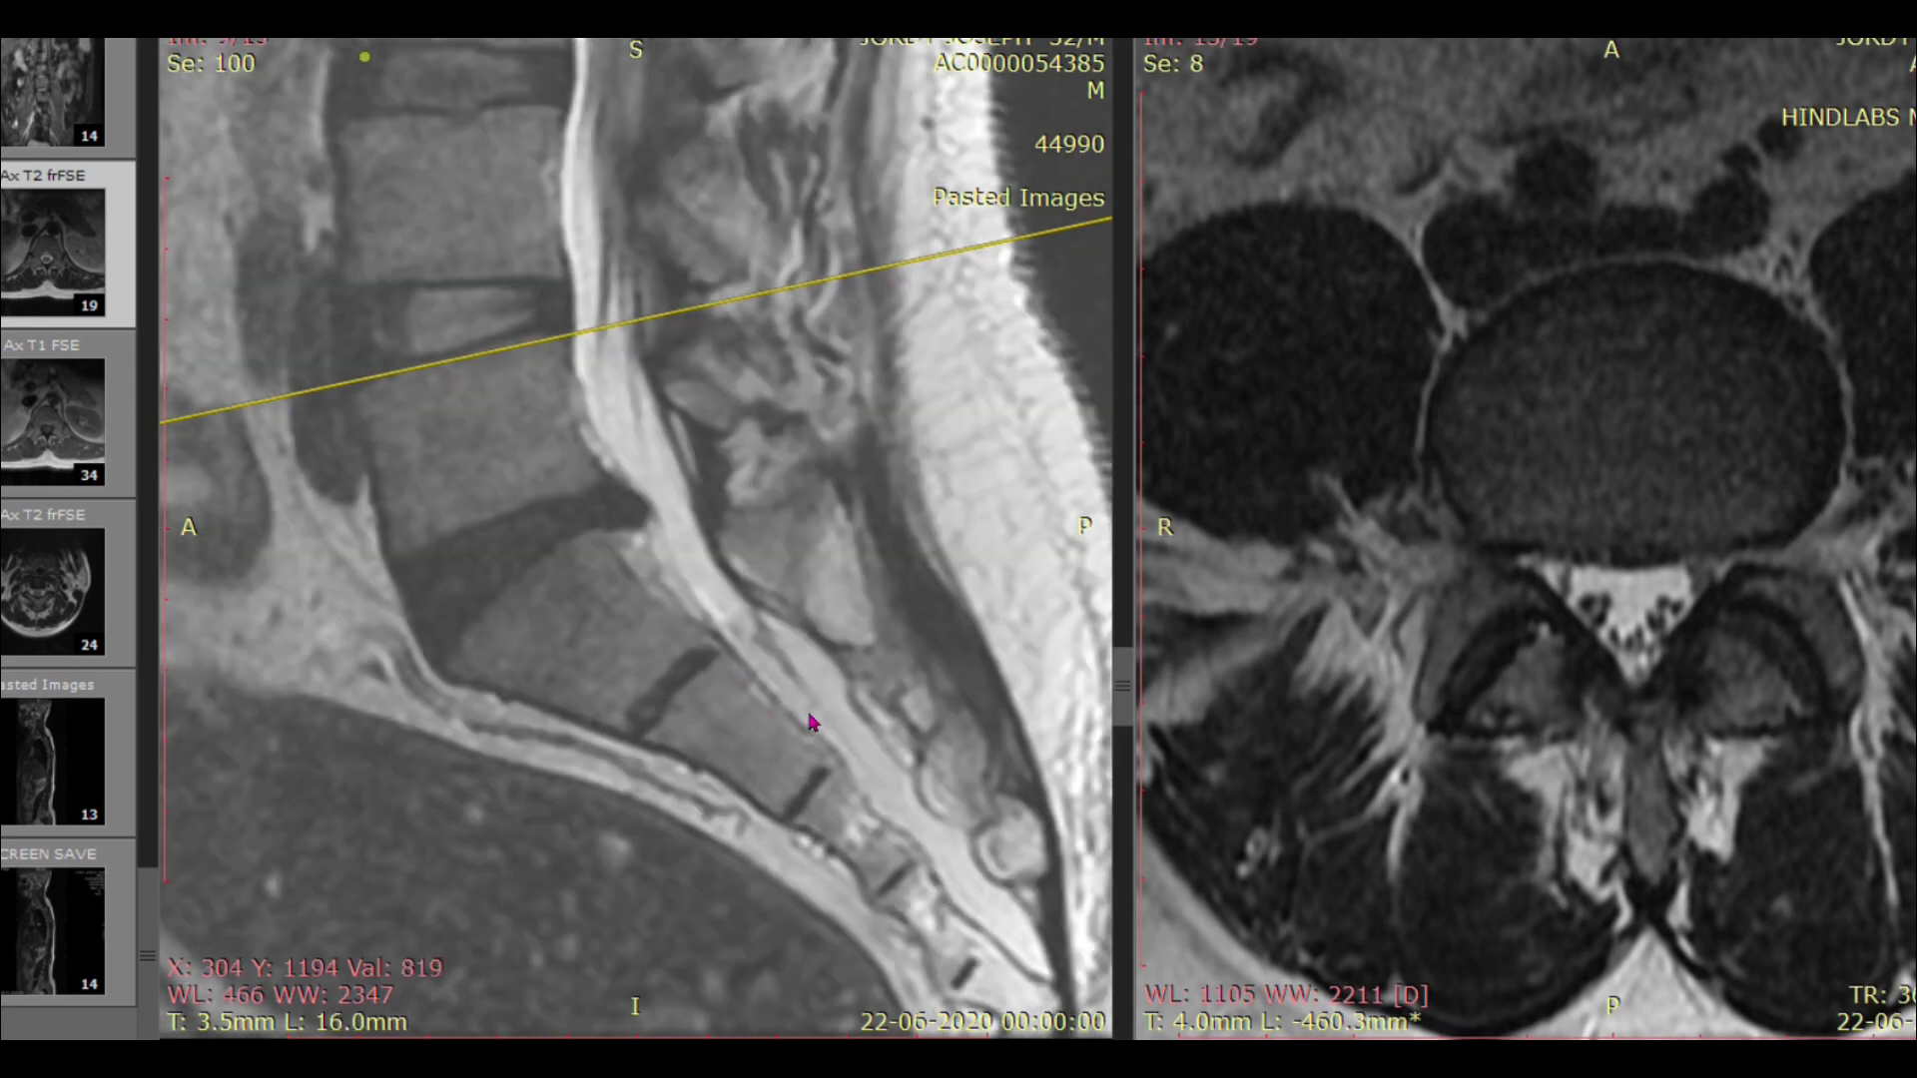
Step: Inspect the right paraspinal muscles on the axial T2 slices around the lumbosacral level down to slice 18
scroll(1483, 689, "up", 1)
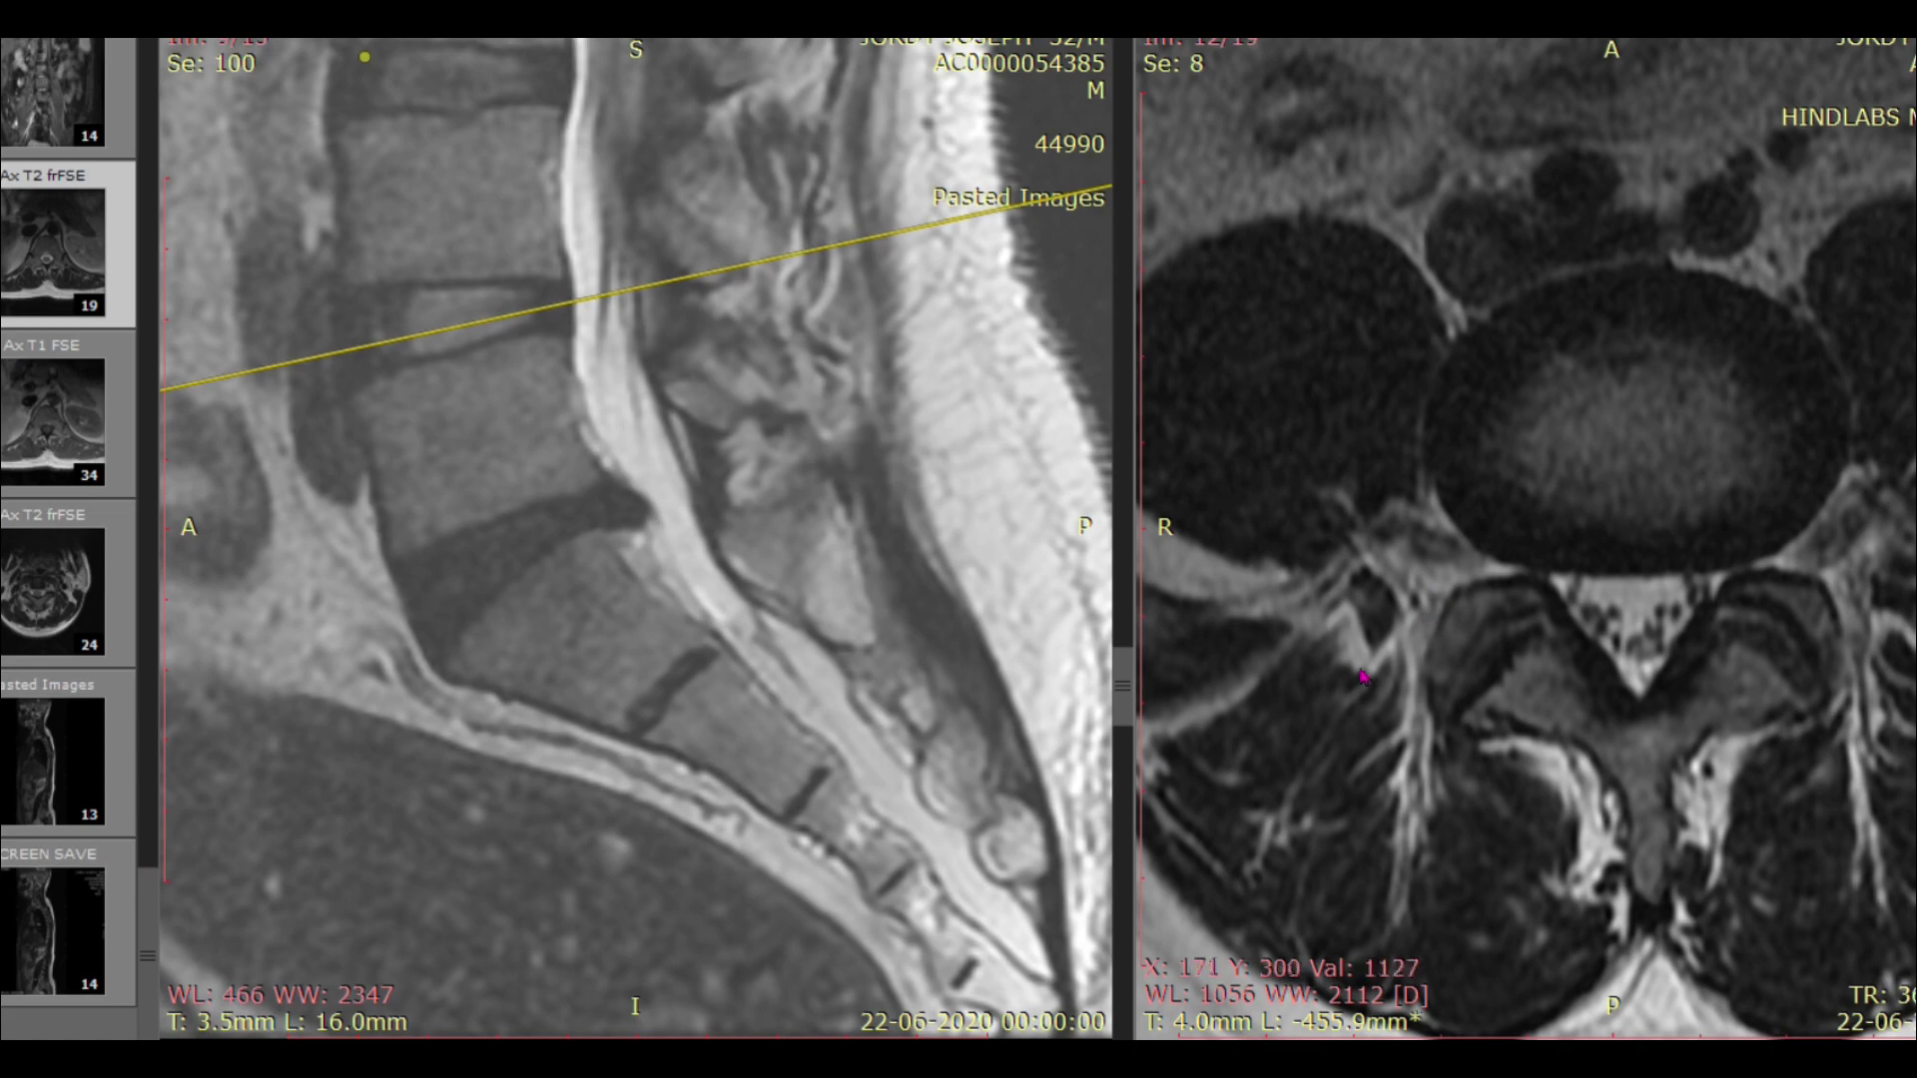
scroll(1340, 692, "up", 1)
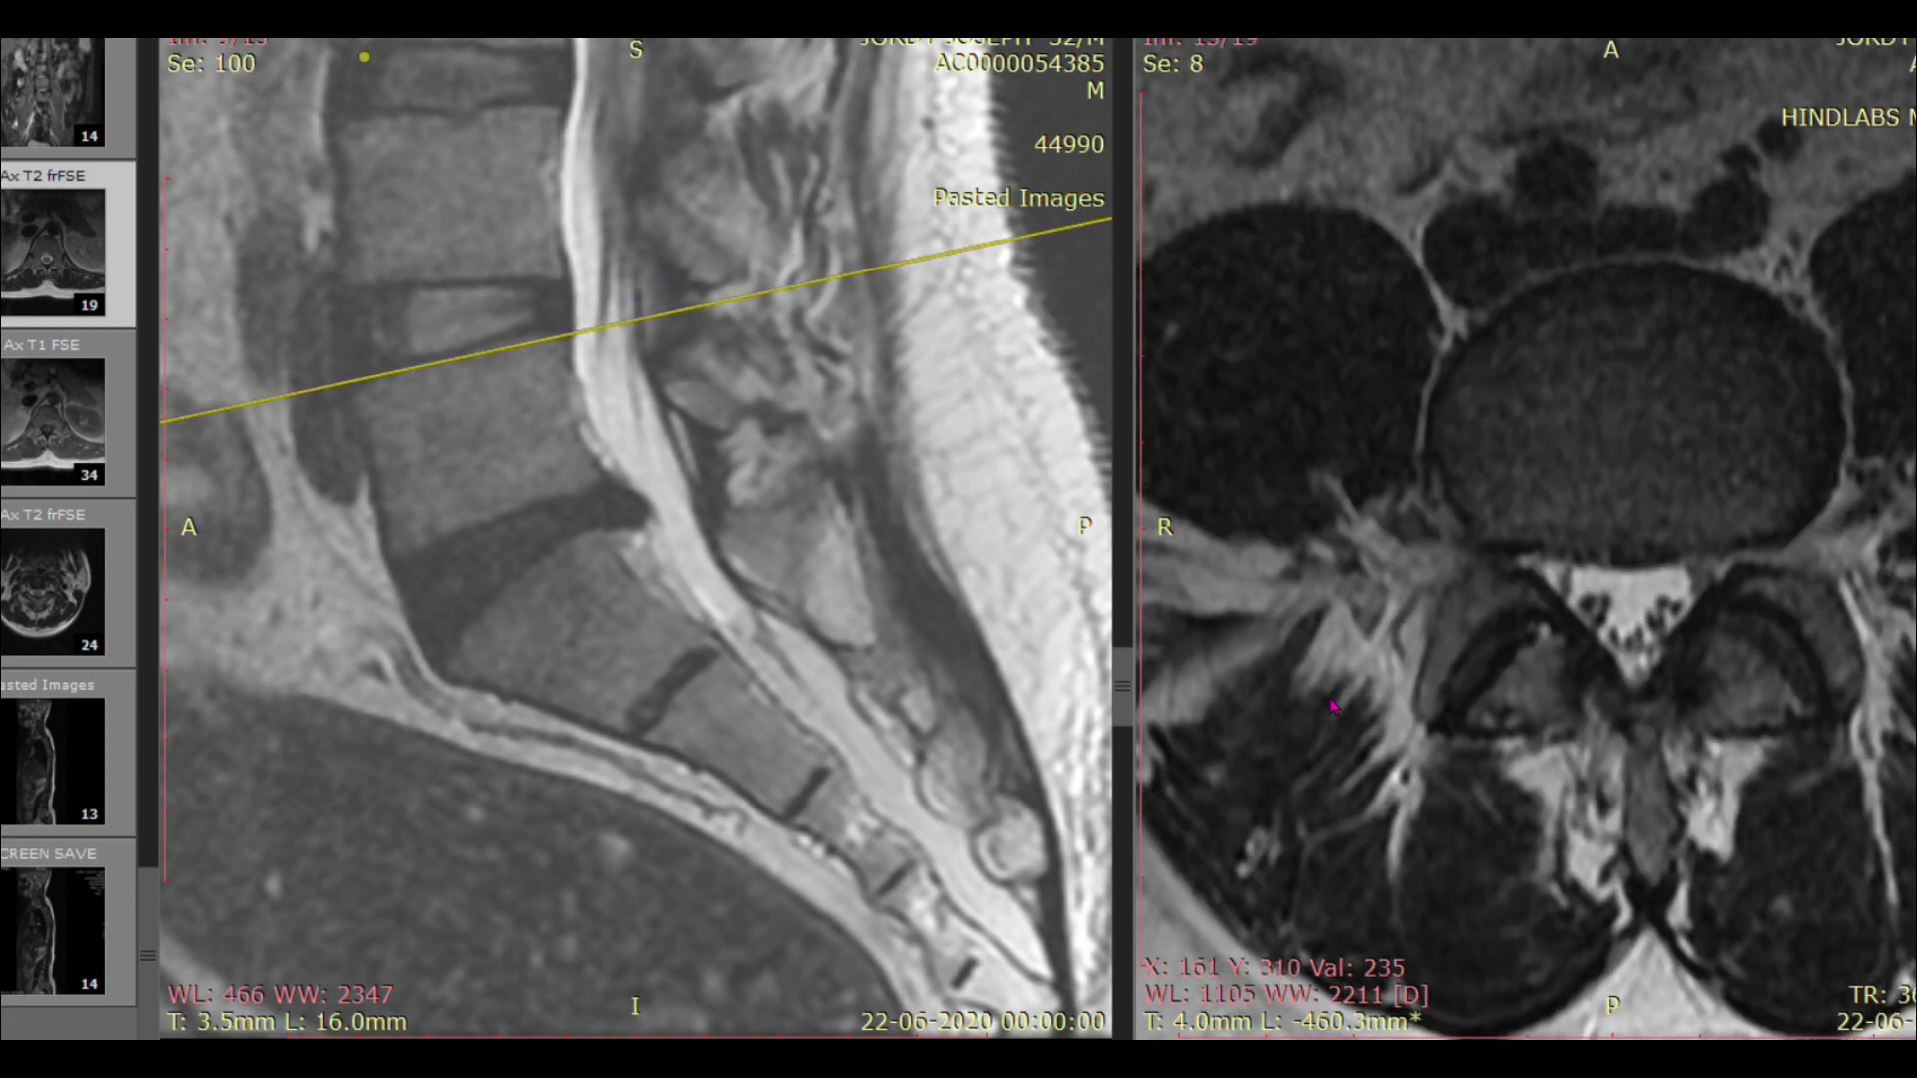
scroll(1333, 707, "up", 10)
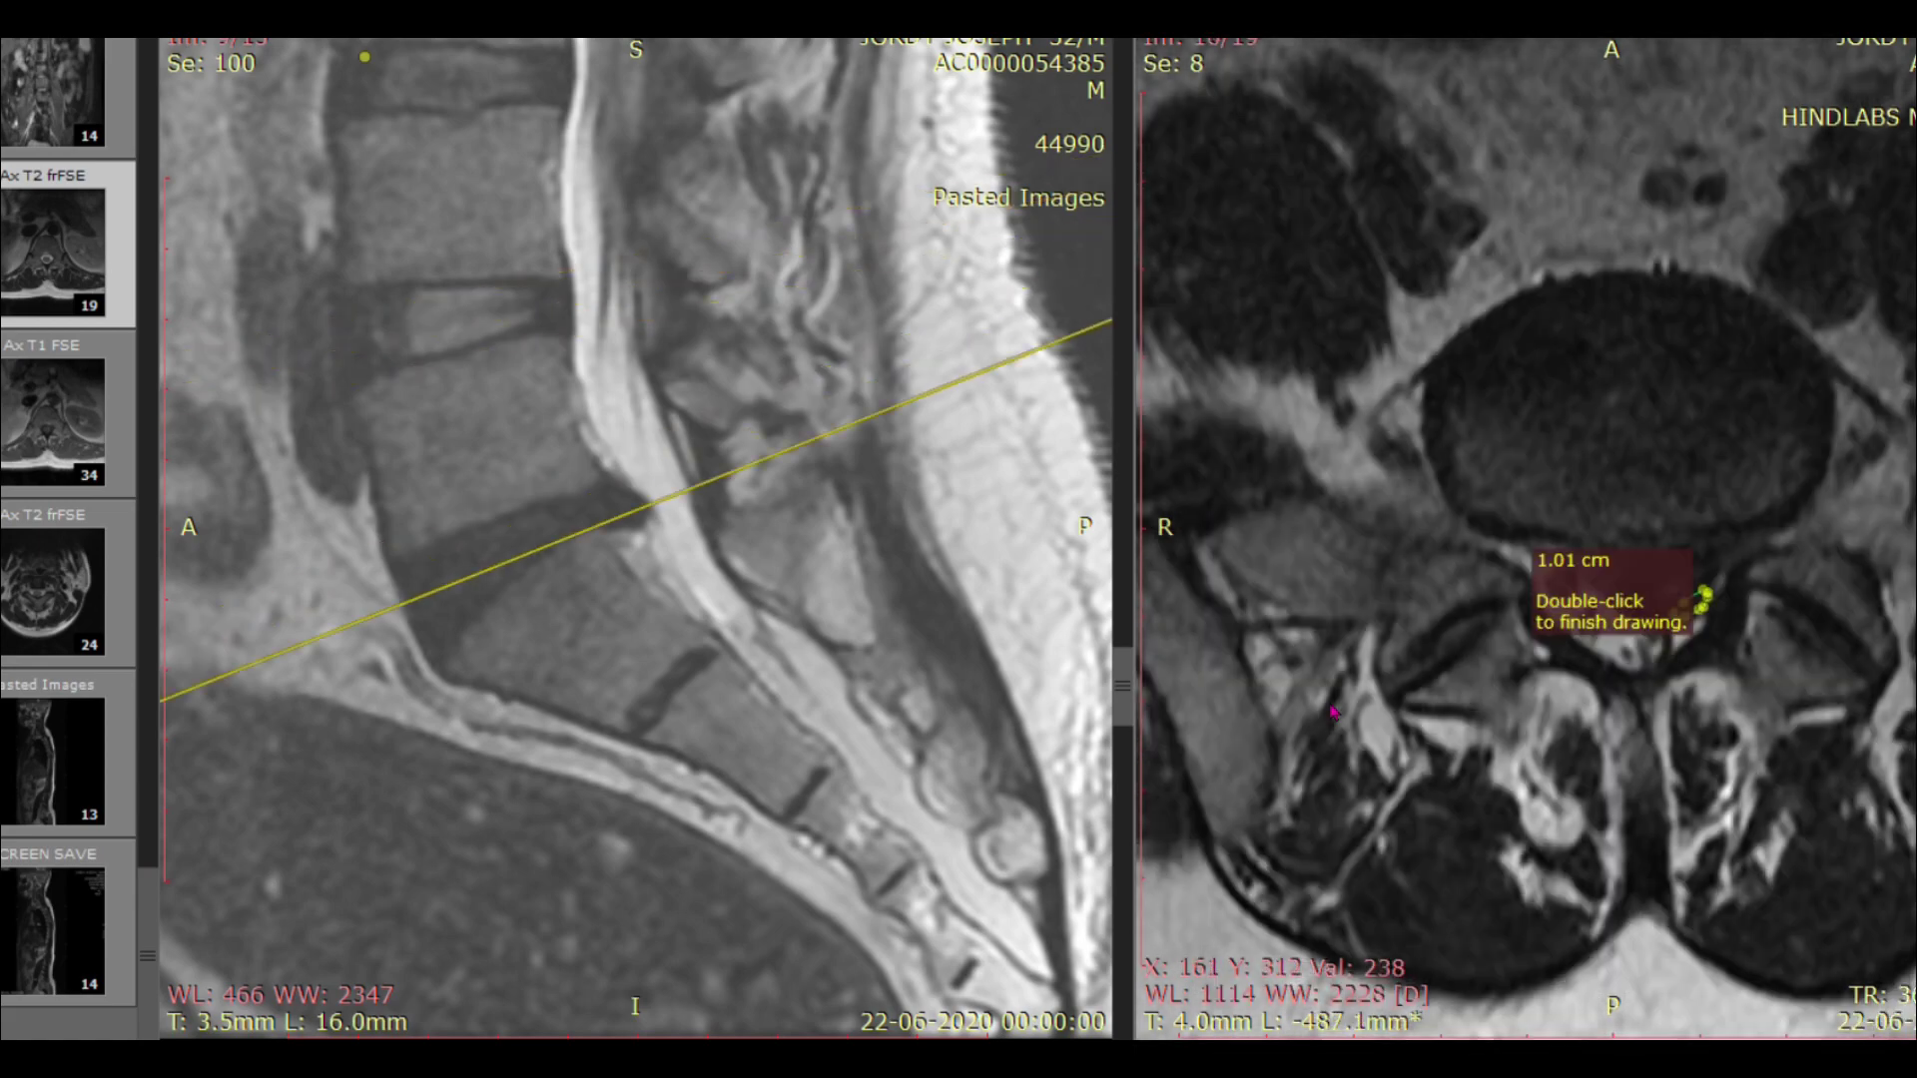
scroll(1331, 715, "down", 15)
scroll(1290, 741, "down", 9)
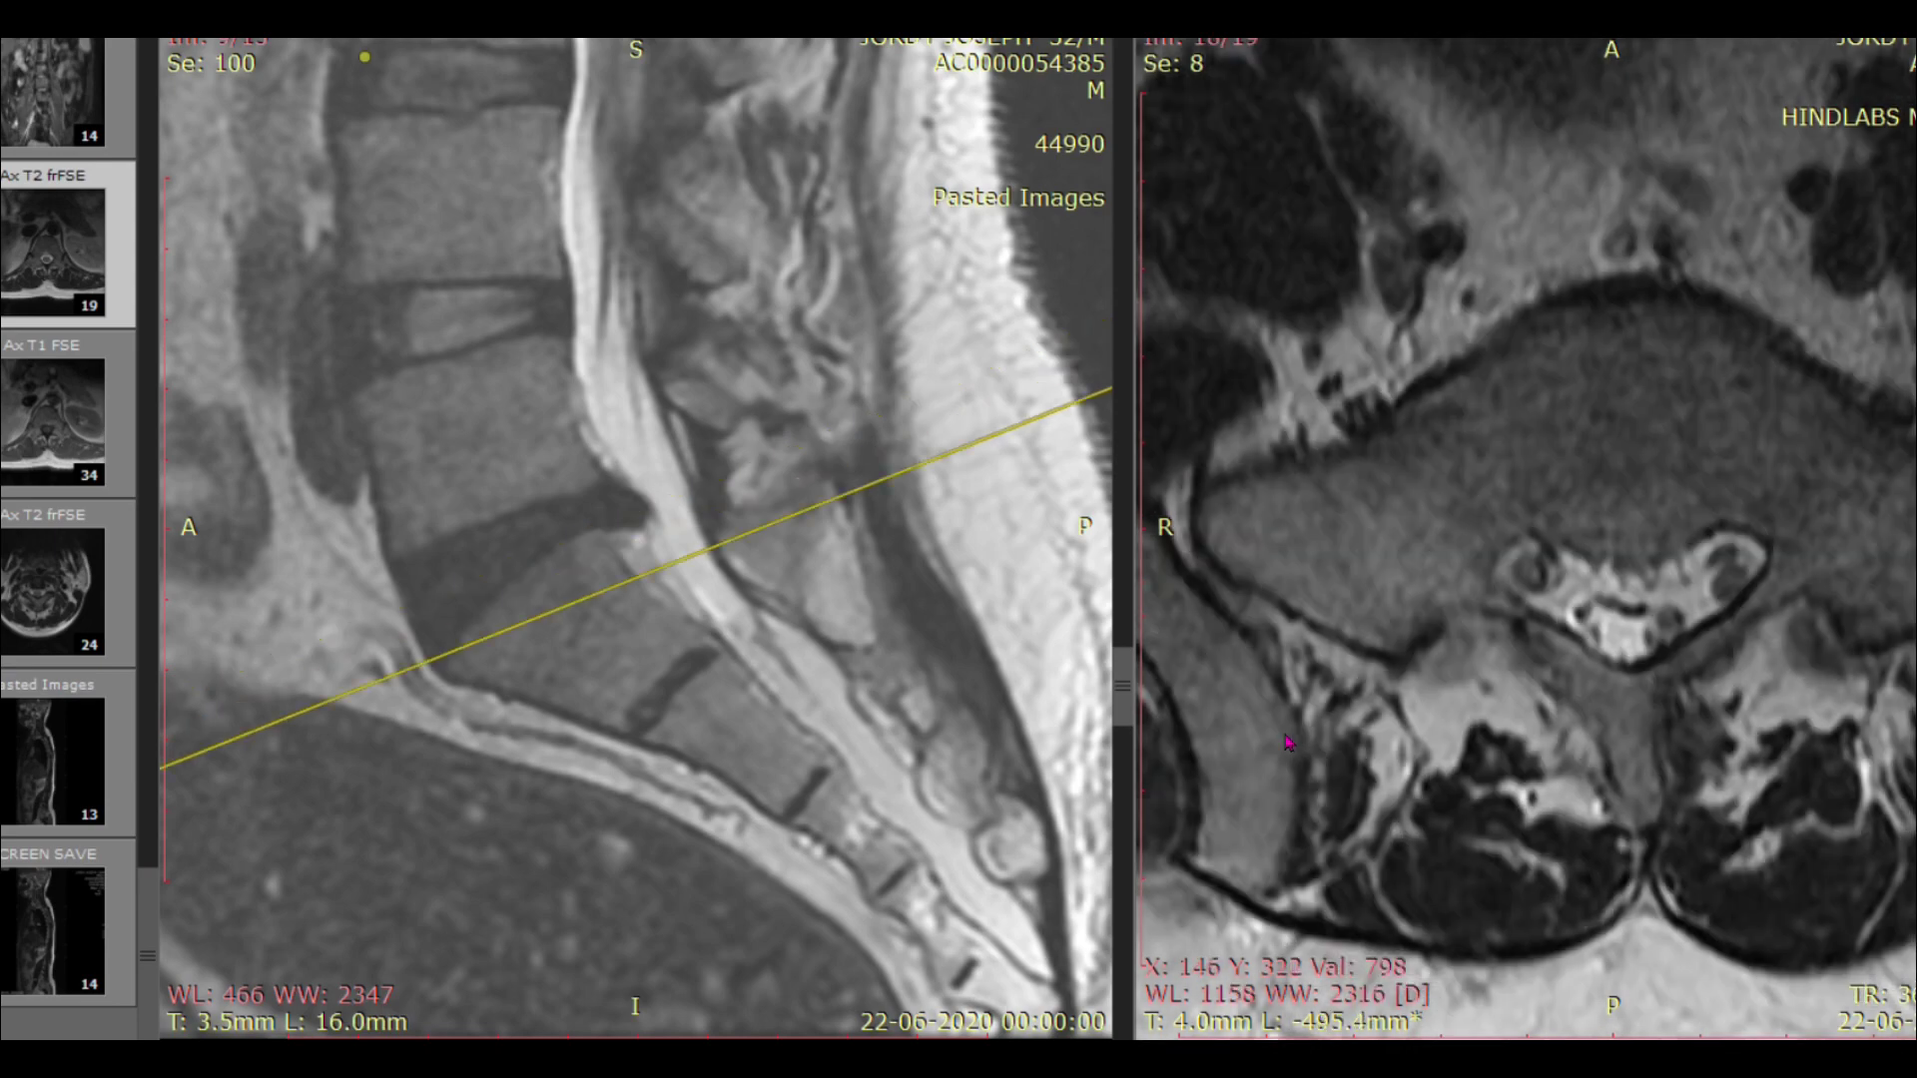
scroll(1286, 744, "up", 3)
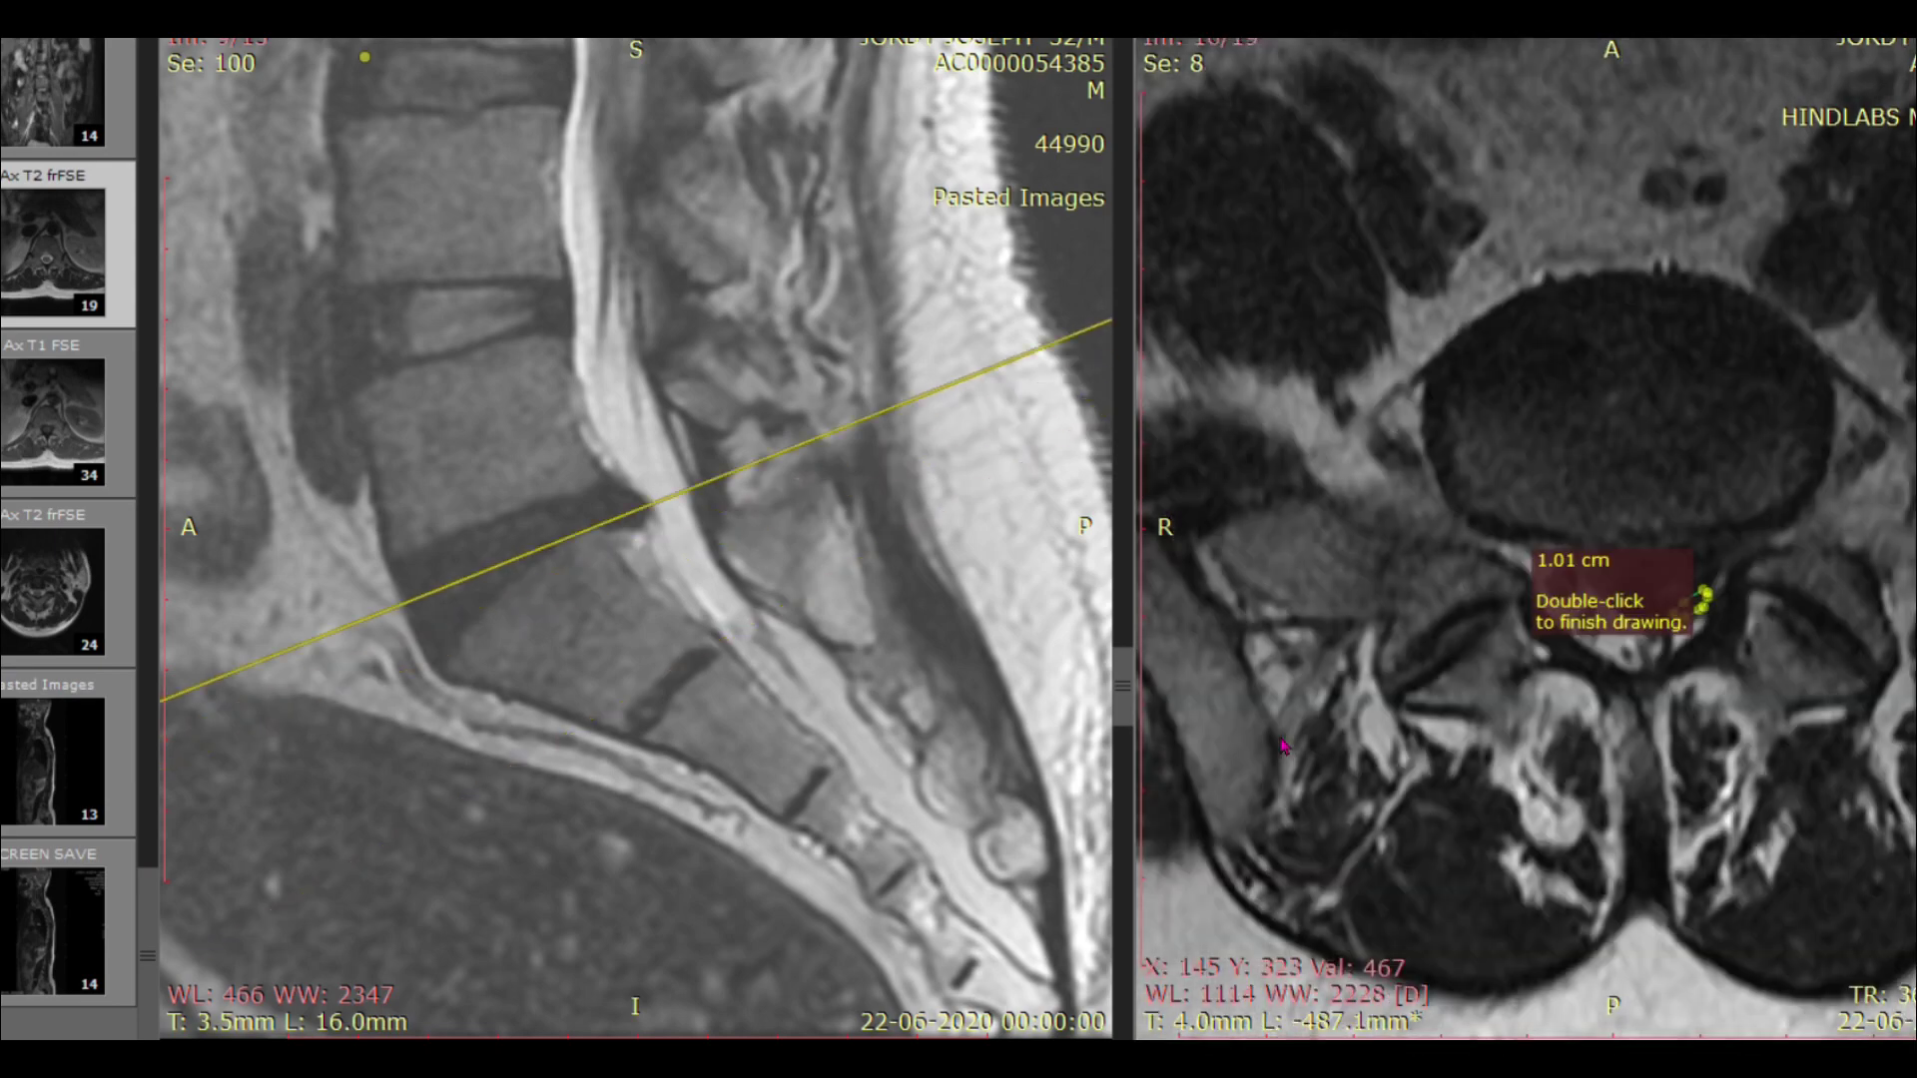
Step: Survey the paraspinal muscles and surrounding soft tissues through the whole lumbar axial T2 stack
scroll(1279, 749, "up", 11)
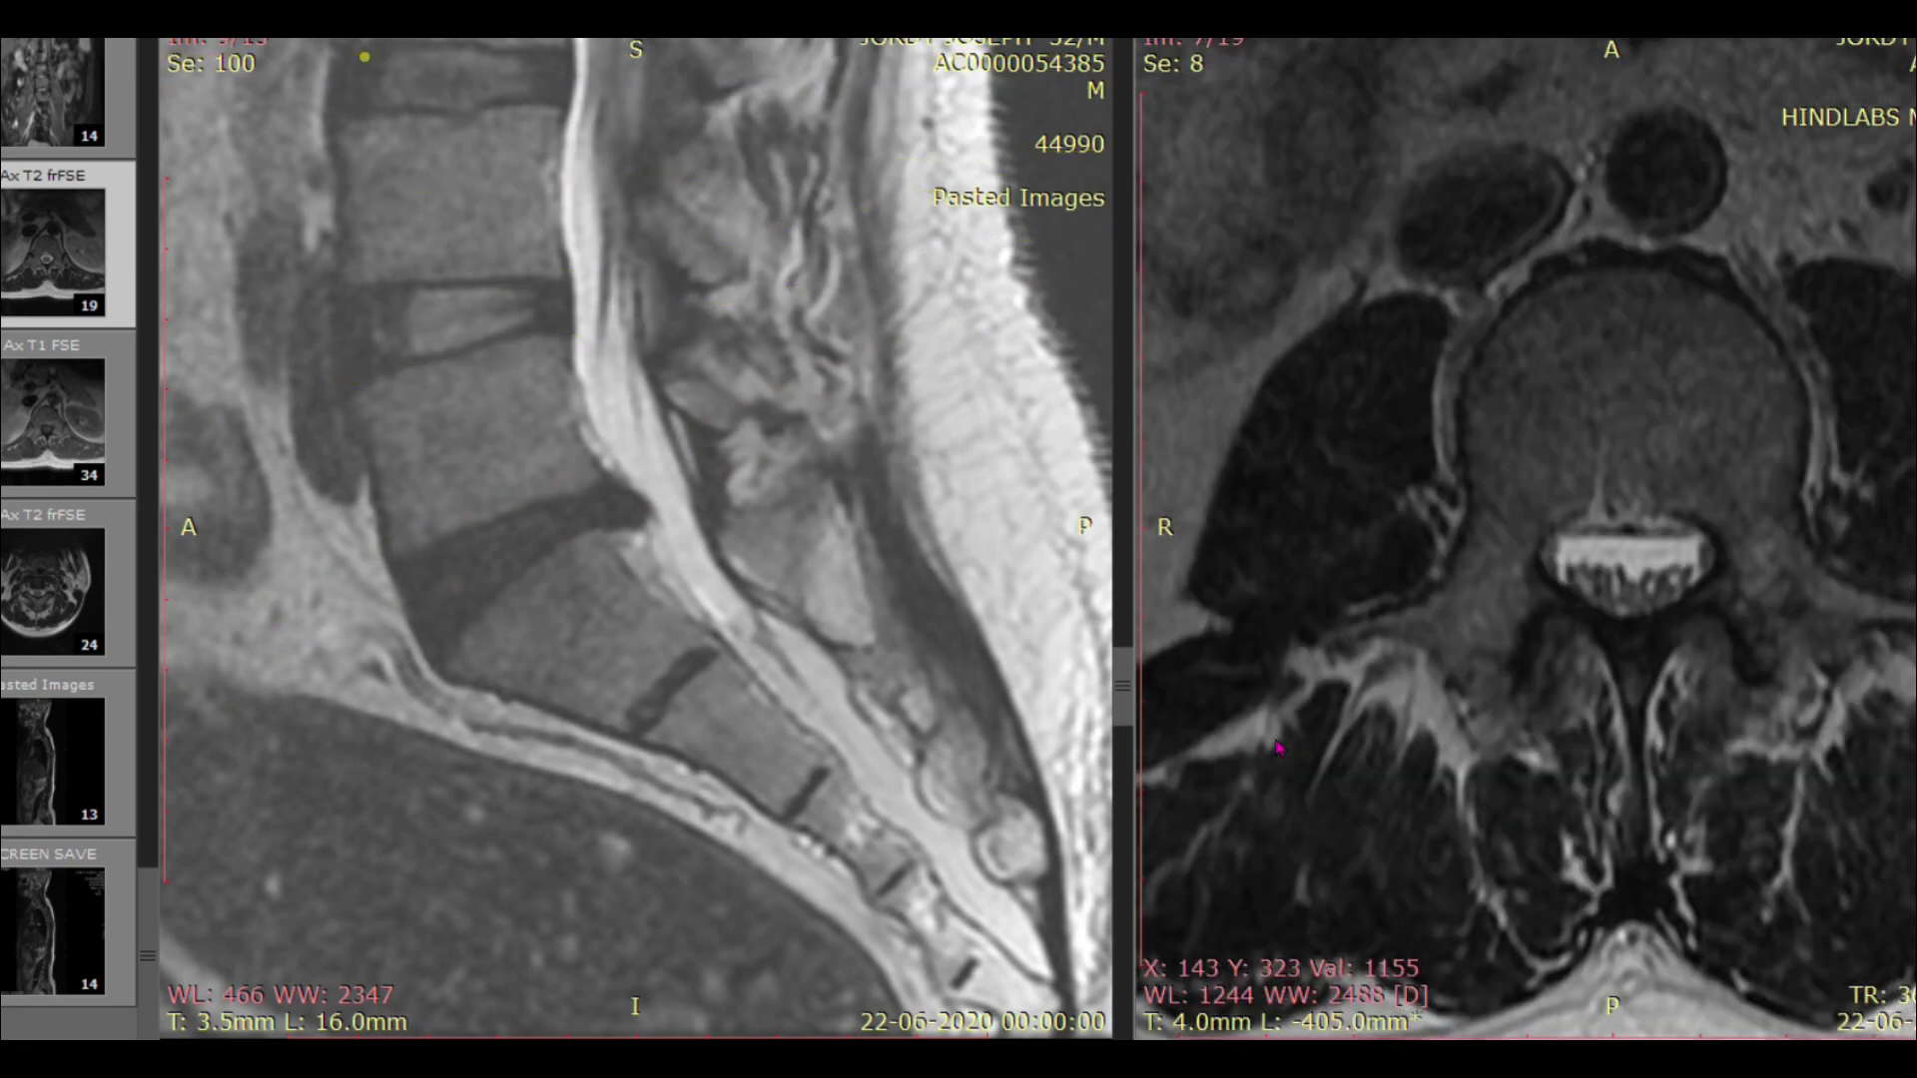
scroll(1279, 749, "down", 8)
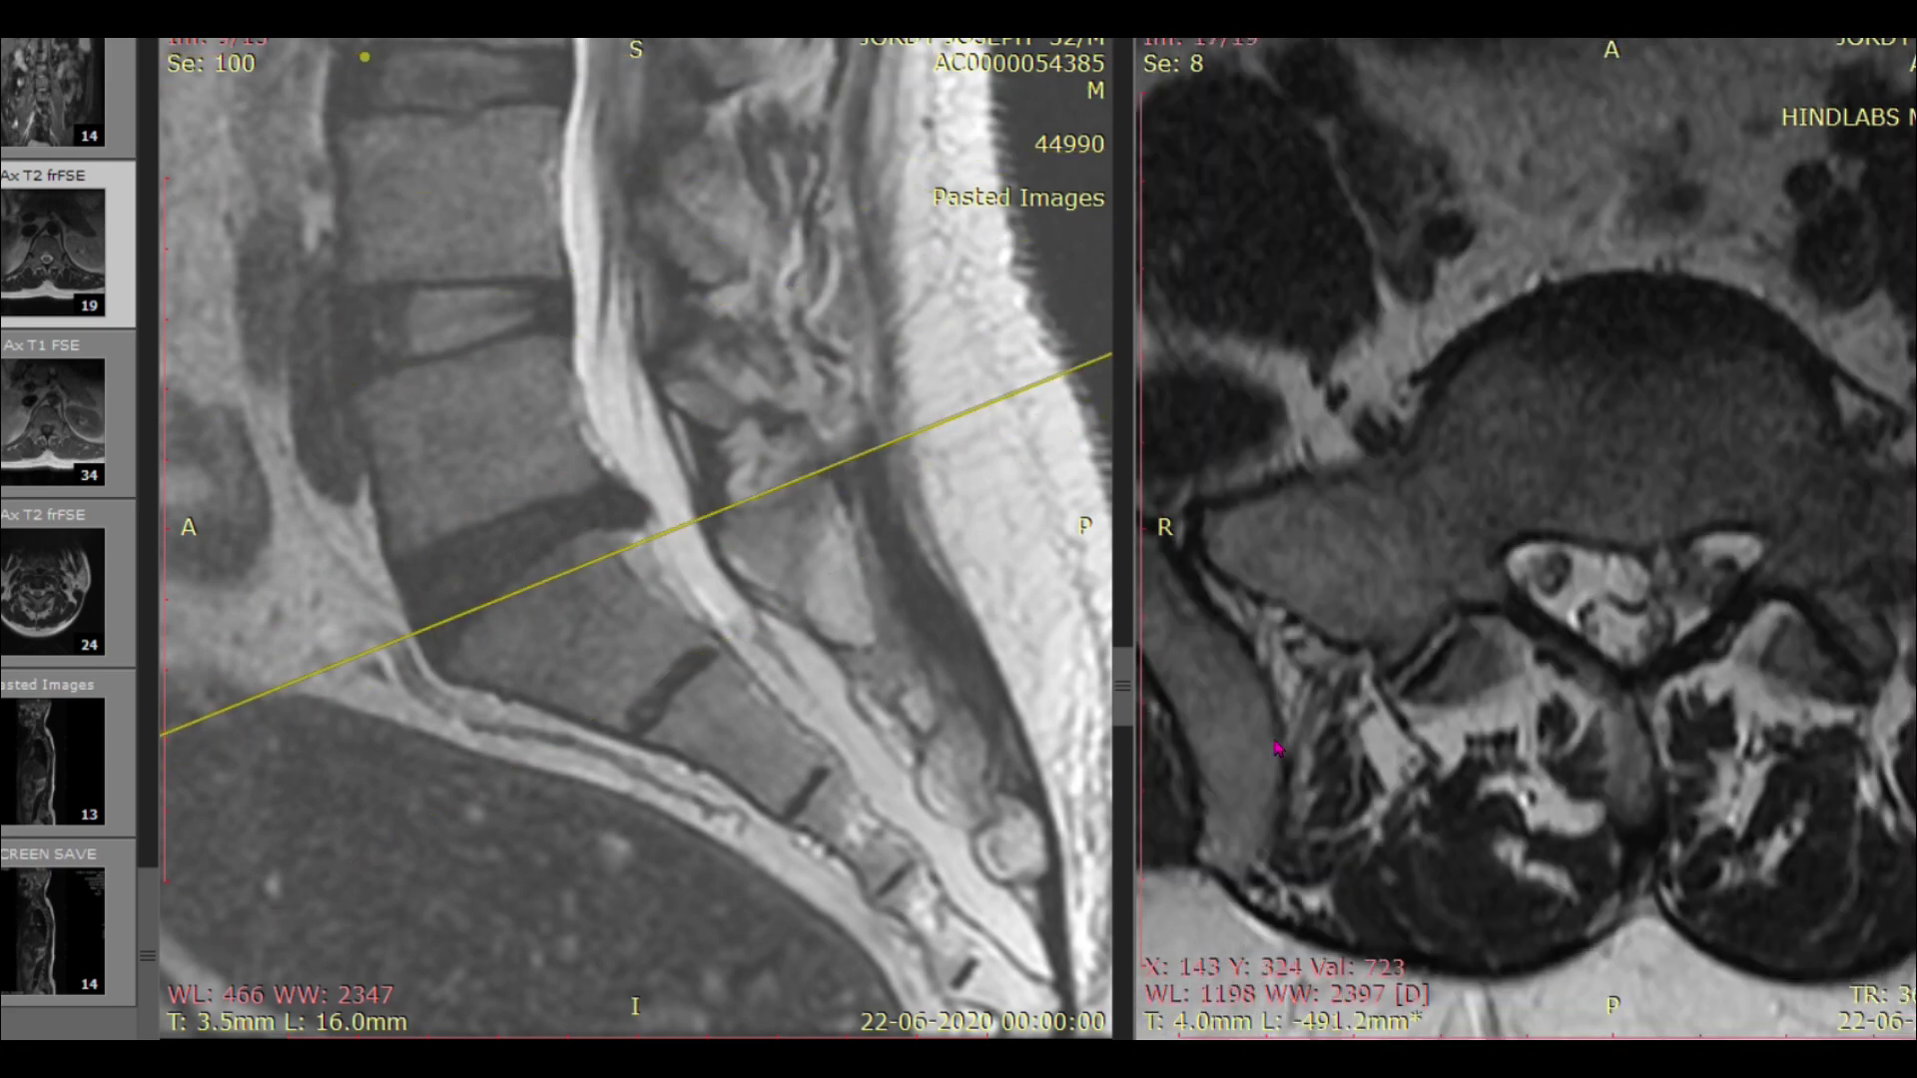
scroll(1279, 748, "down", 2)
scroll(1277, 751, "up", 2)
scroll(1274, 754, "down", 3)
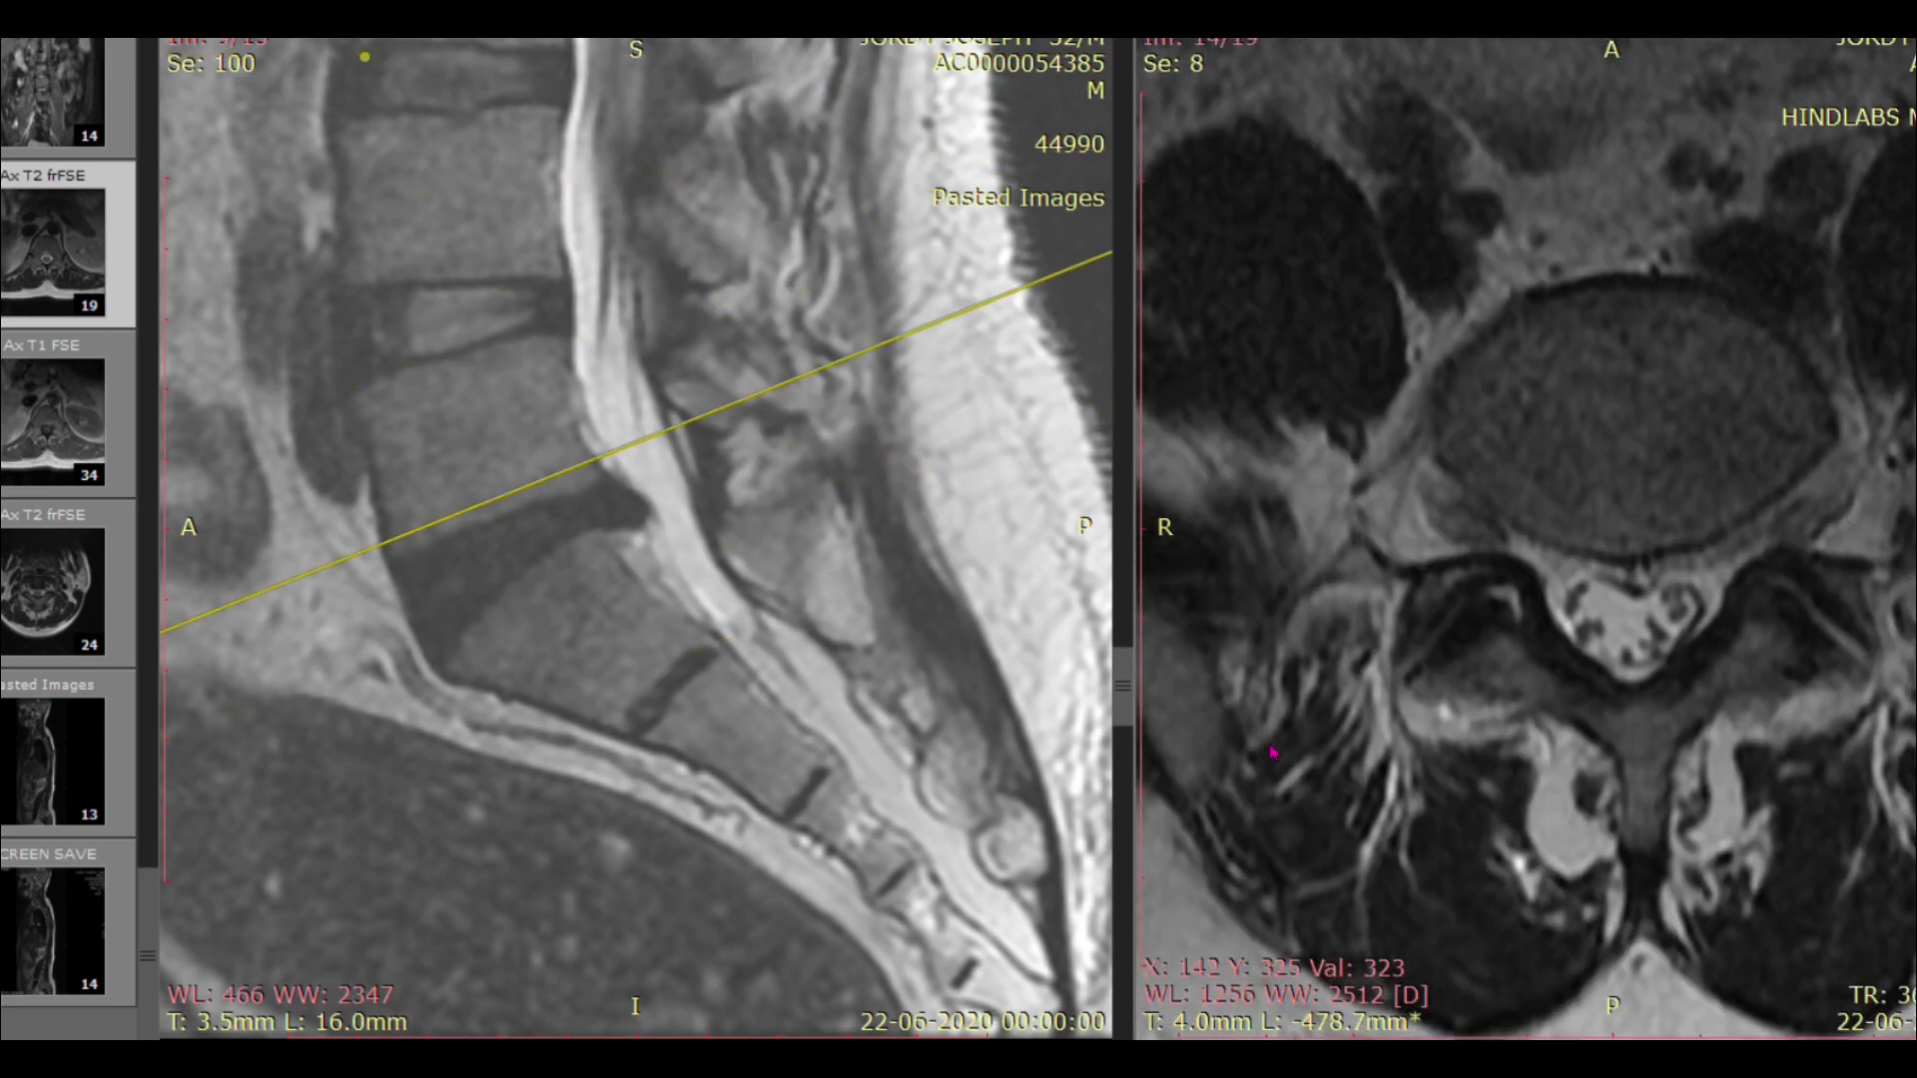
scroll(1270, 756, "up", 10)
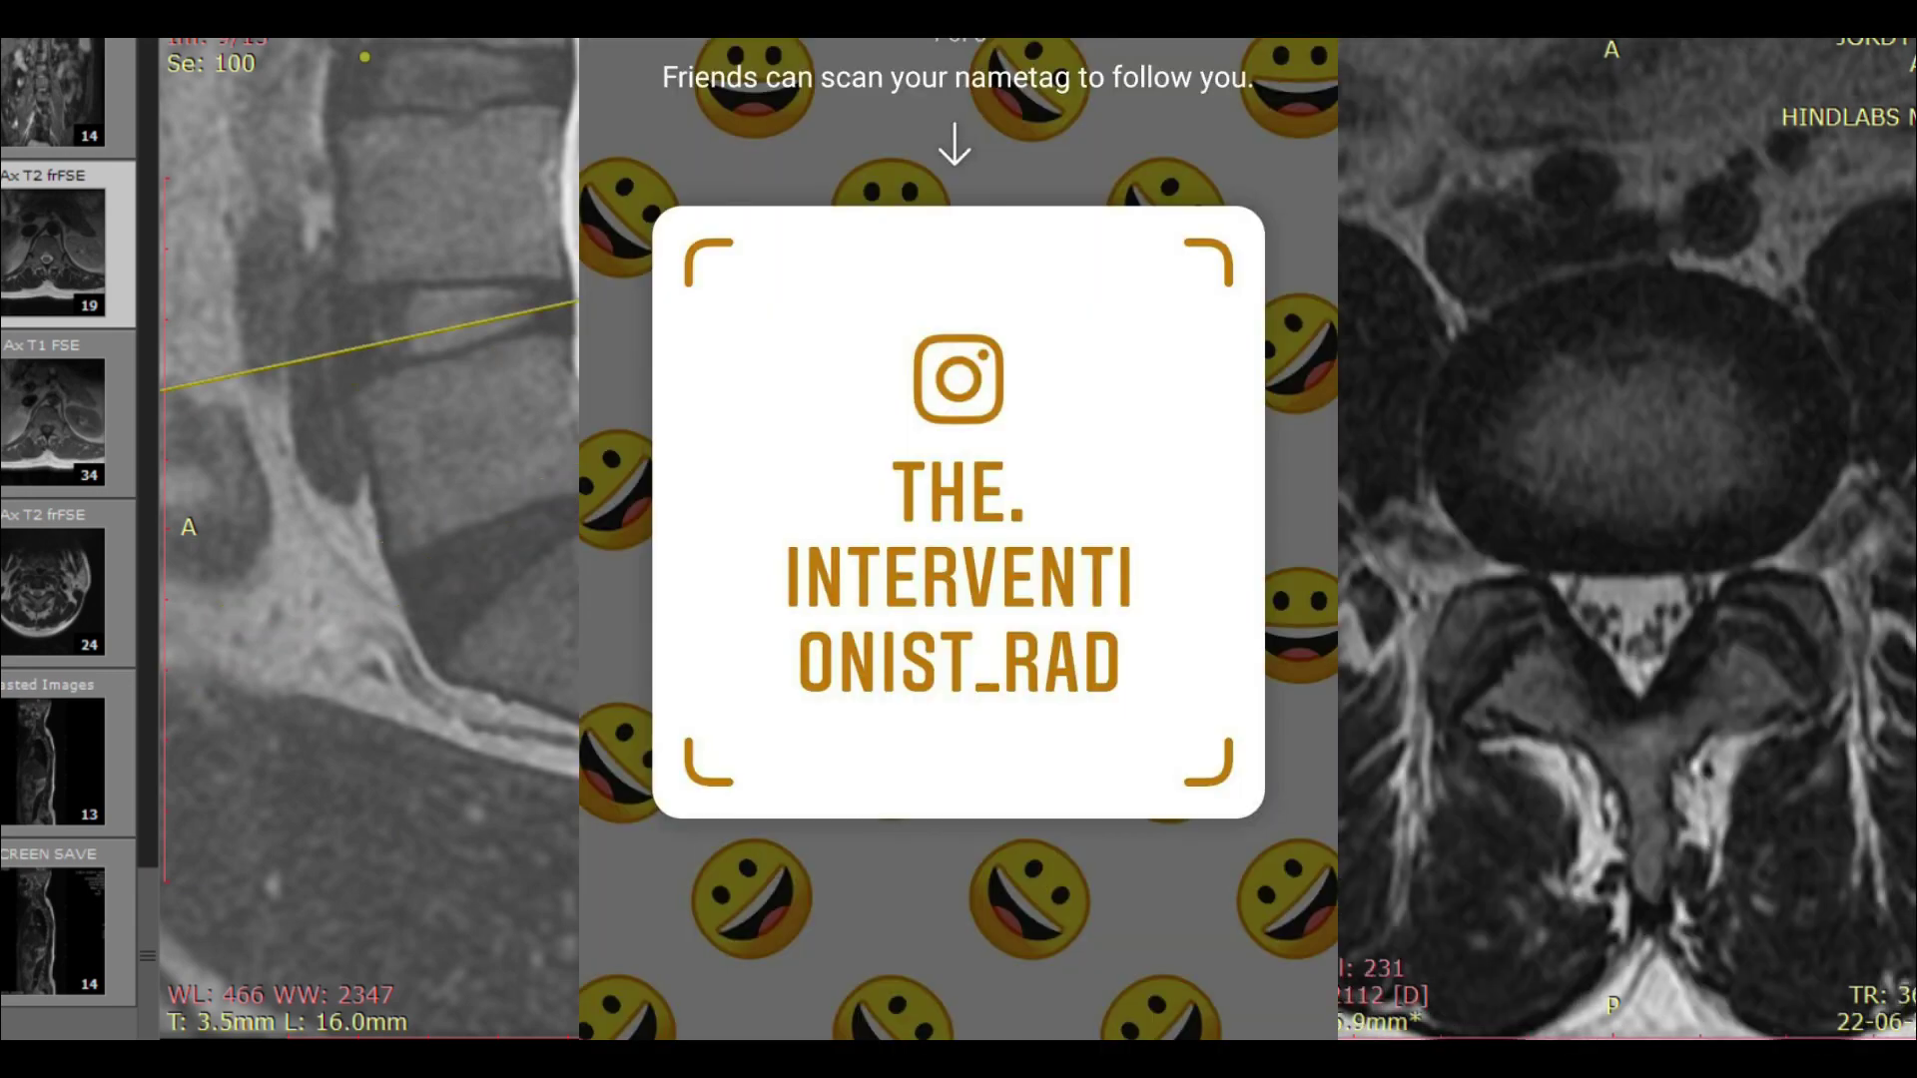
scroll(1270, 755, "up", 8)
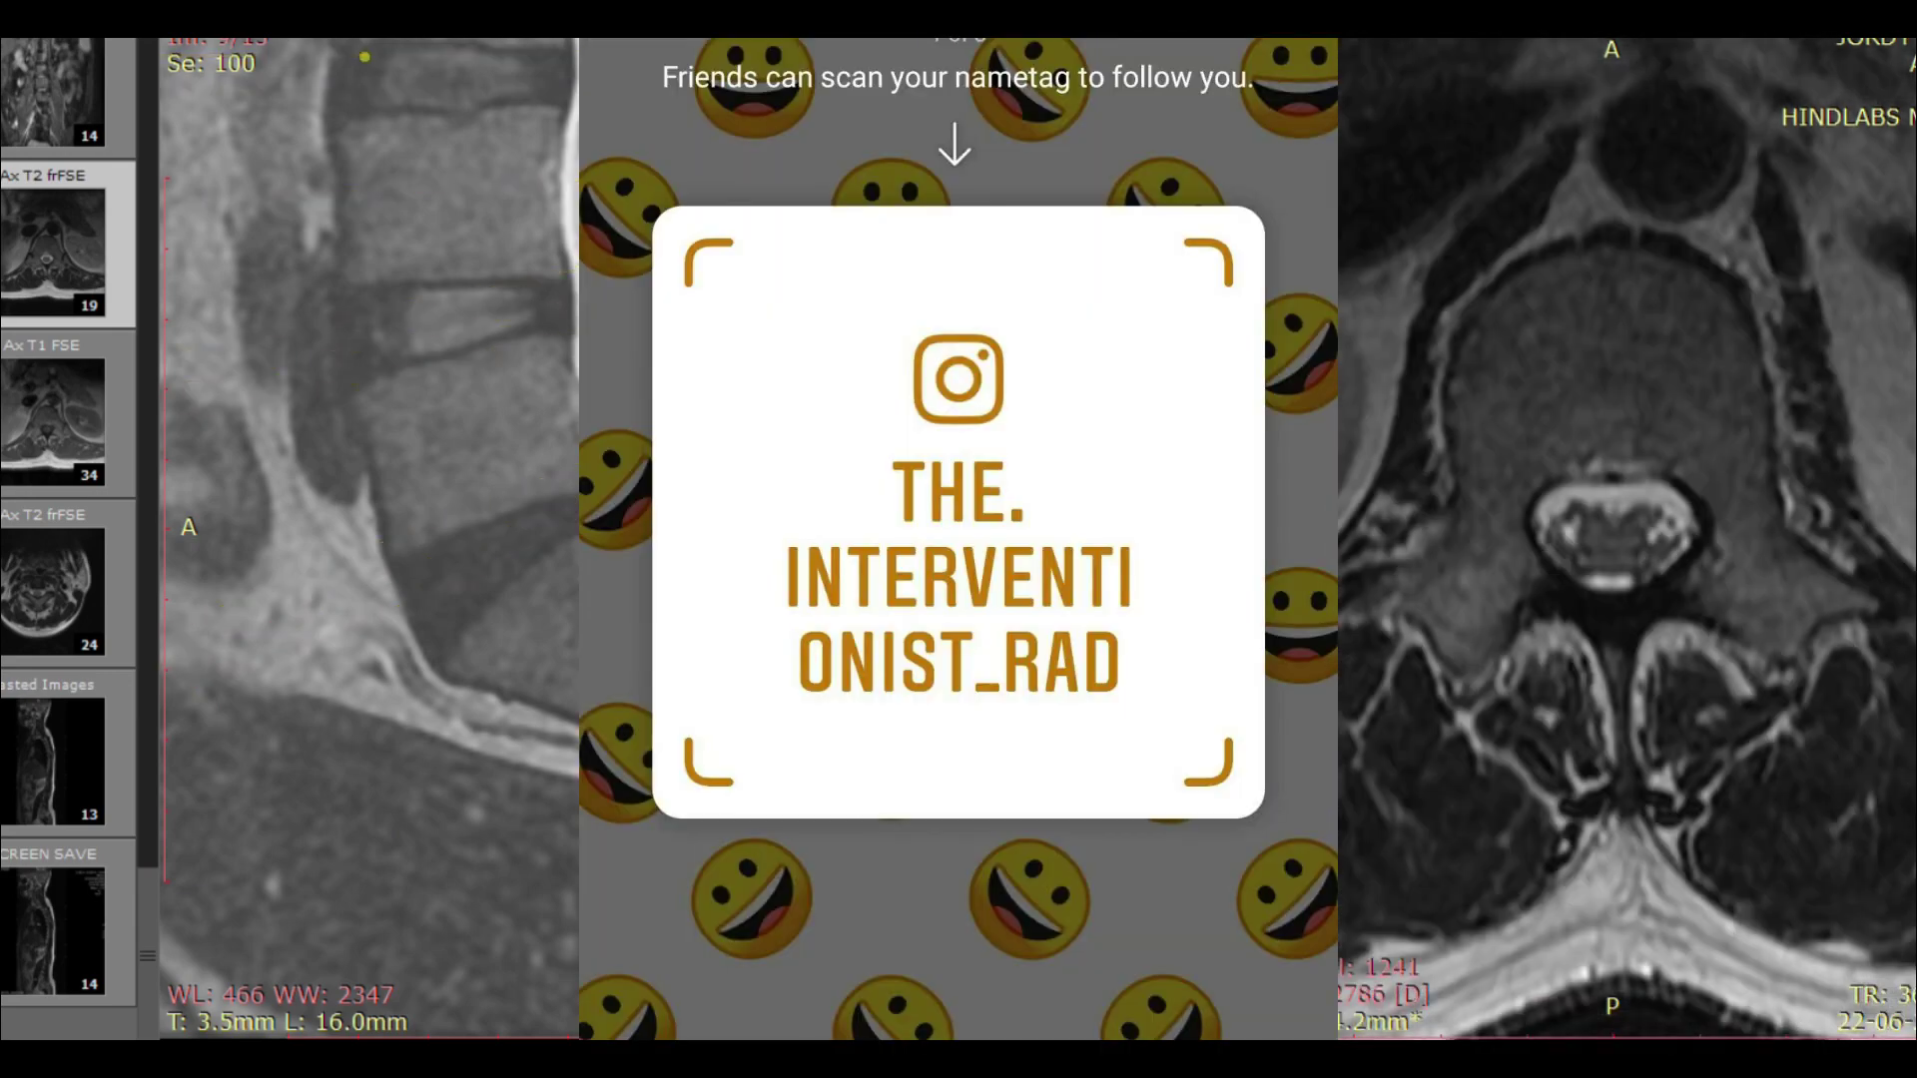